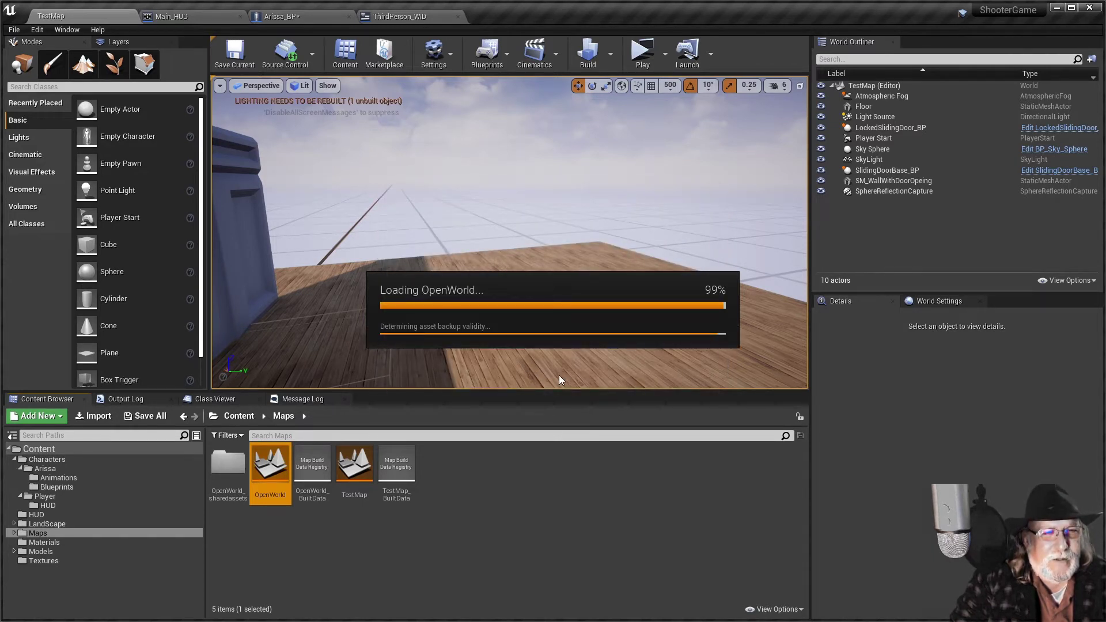
- Examine the hills, rock faces and valleys of the OpenWorld landscape from several viewpoints
right_click_drag(524, 353, 524, 353)
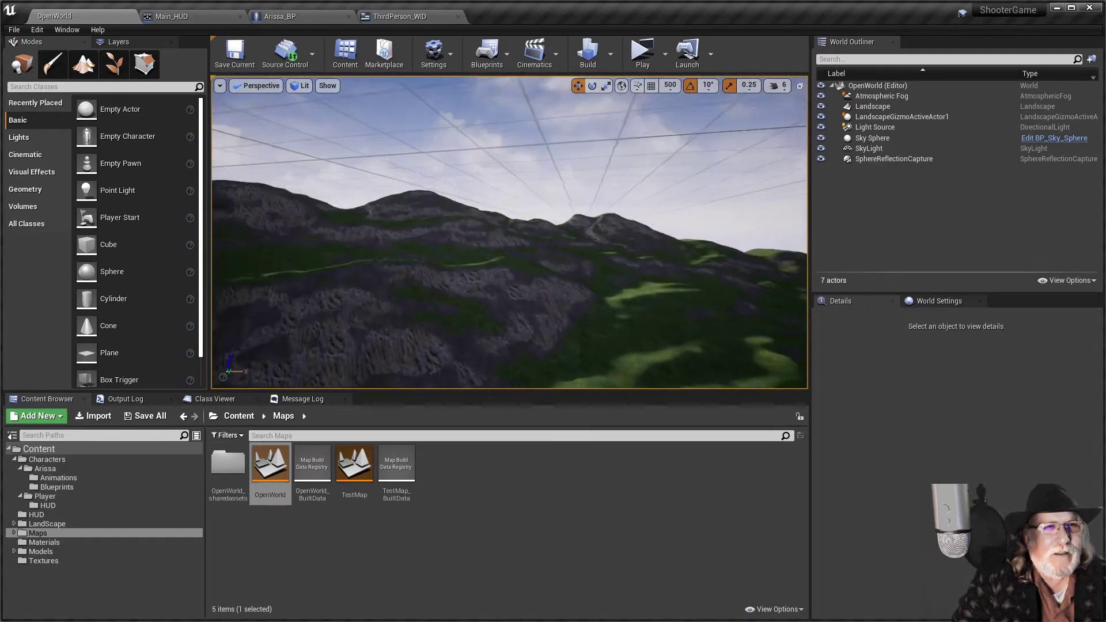
right_click_drag(524, 353, 524, 353)
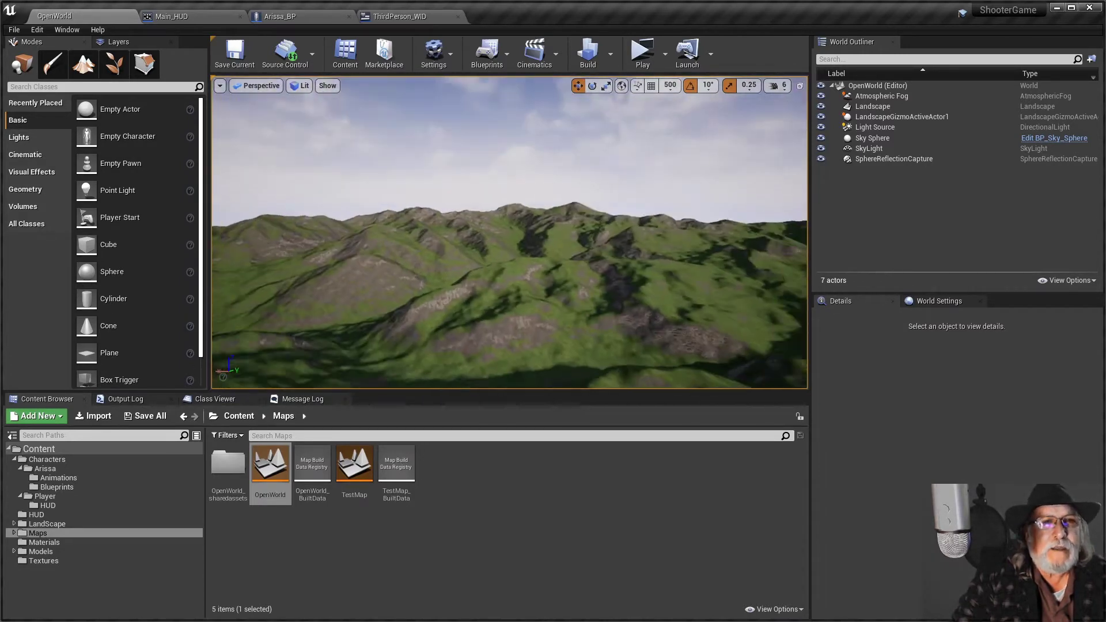
right_click_drag(524, 353, 524, 353)
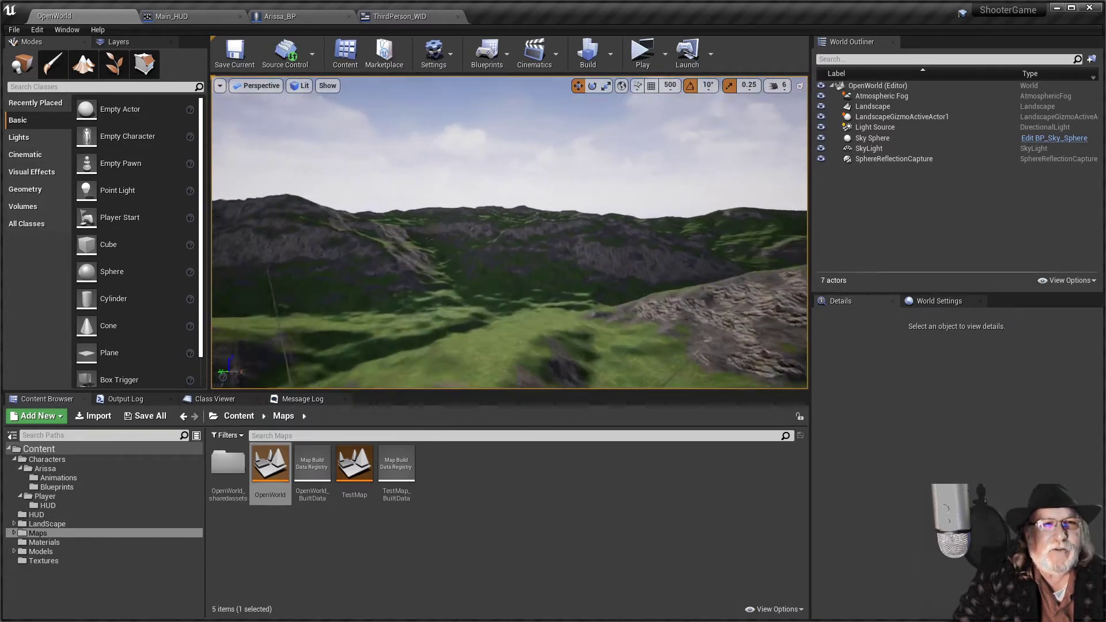
right_click_drag(524, 353, 524, 353)
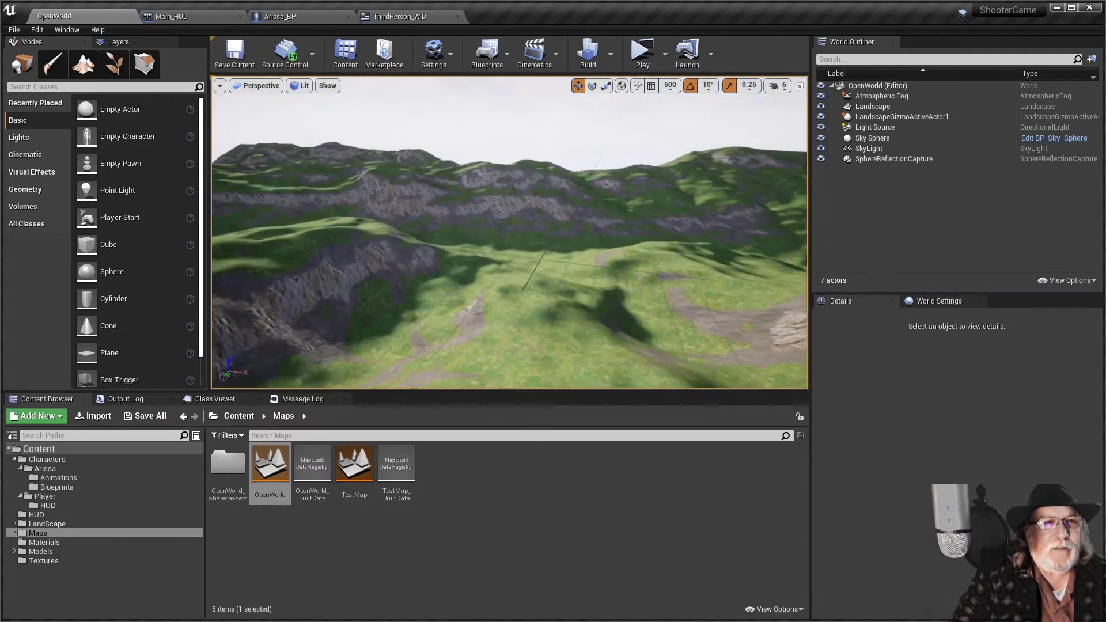
right_click_drag(524, 353, 524, 353)
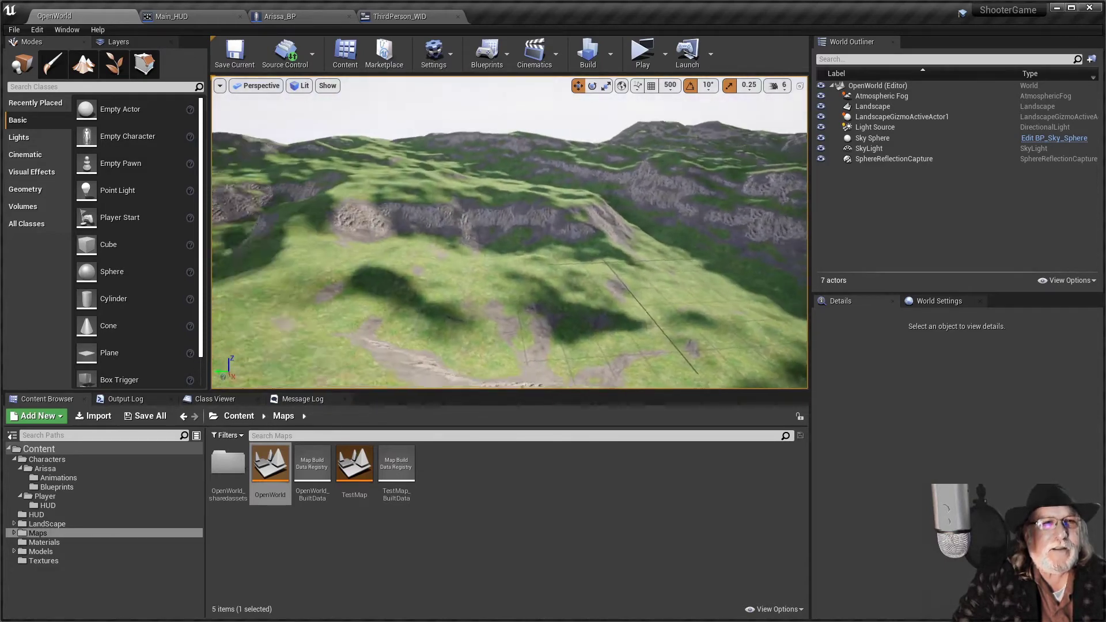
right_click_drag(524, 354, 525, 353)
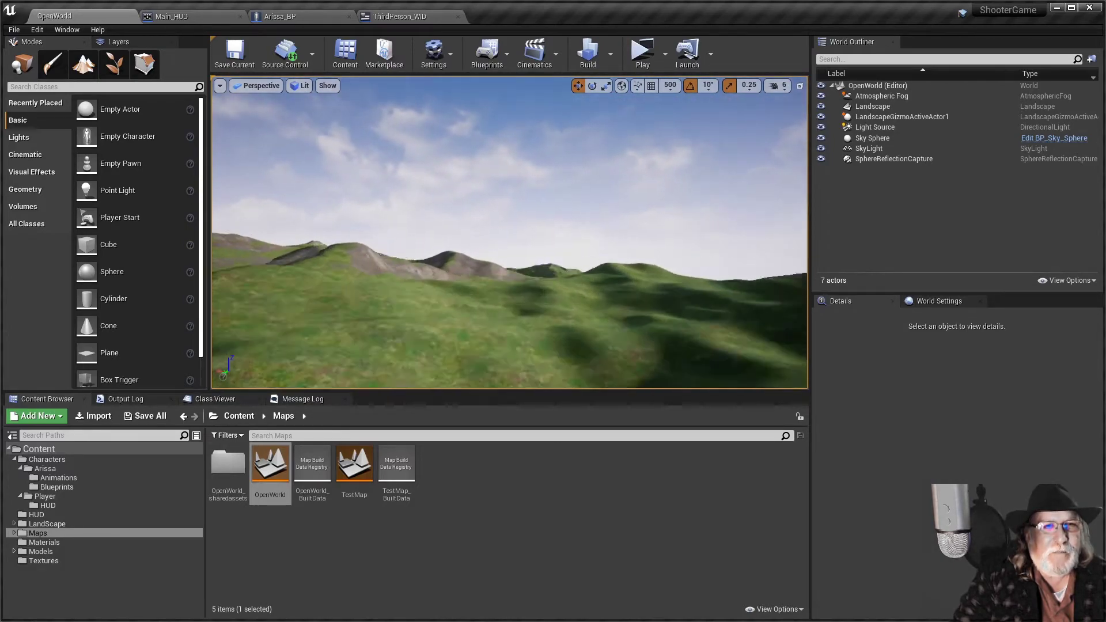
right_click_drag(509, 232, 726, 277)
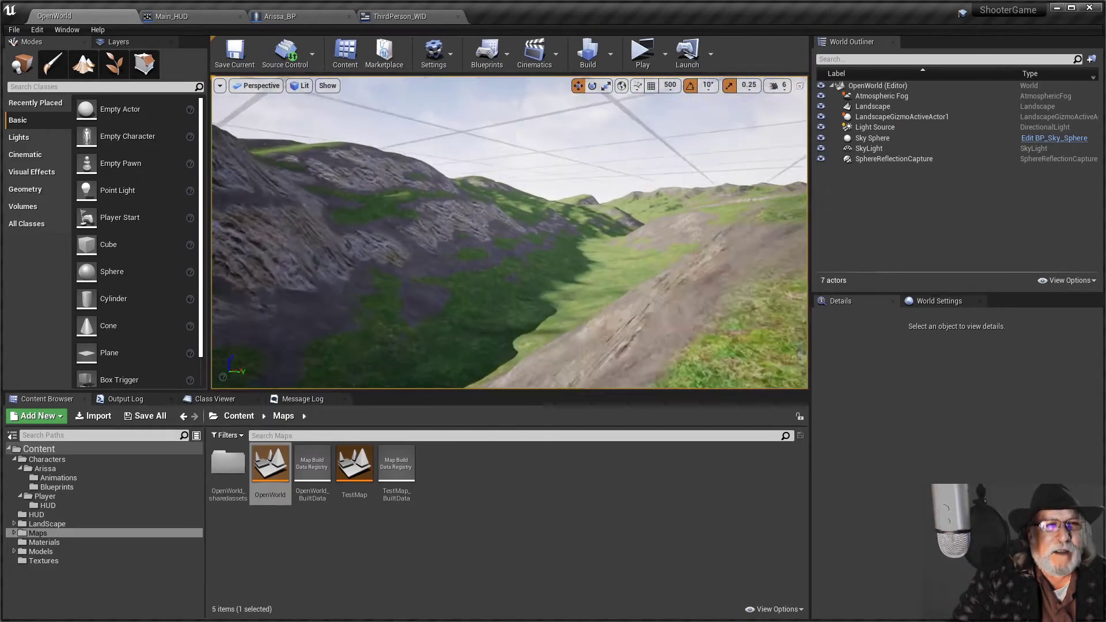
right_click_drag(726, 277, 634, 196)
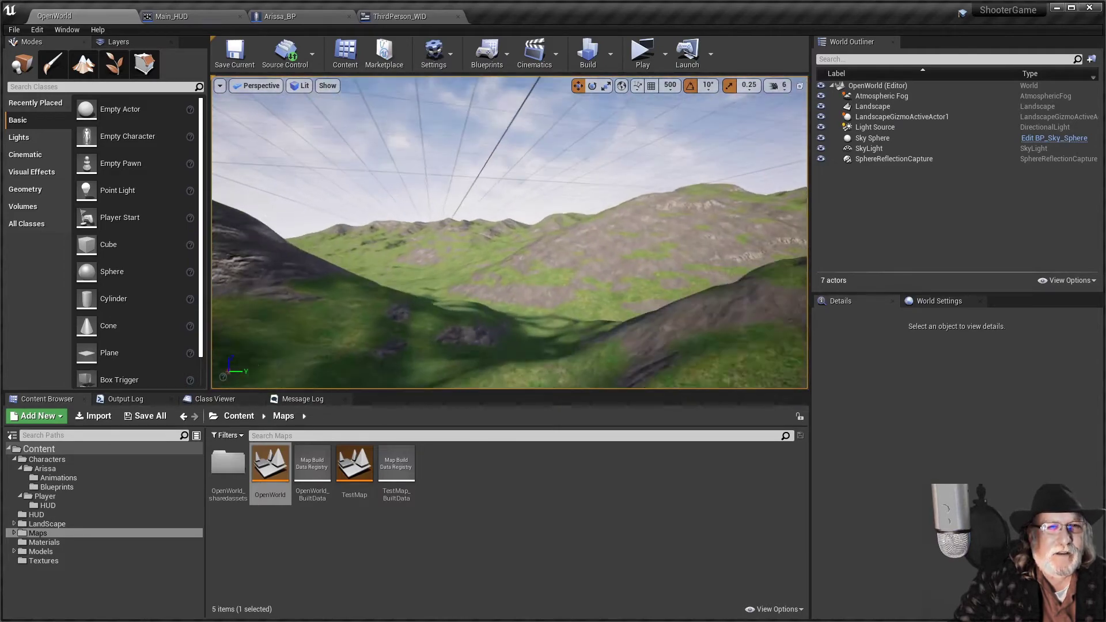
right_click_drag(633, 196, 634, 242)
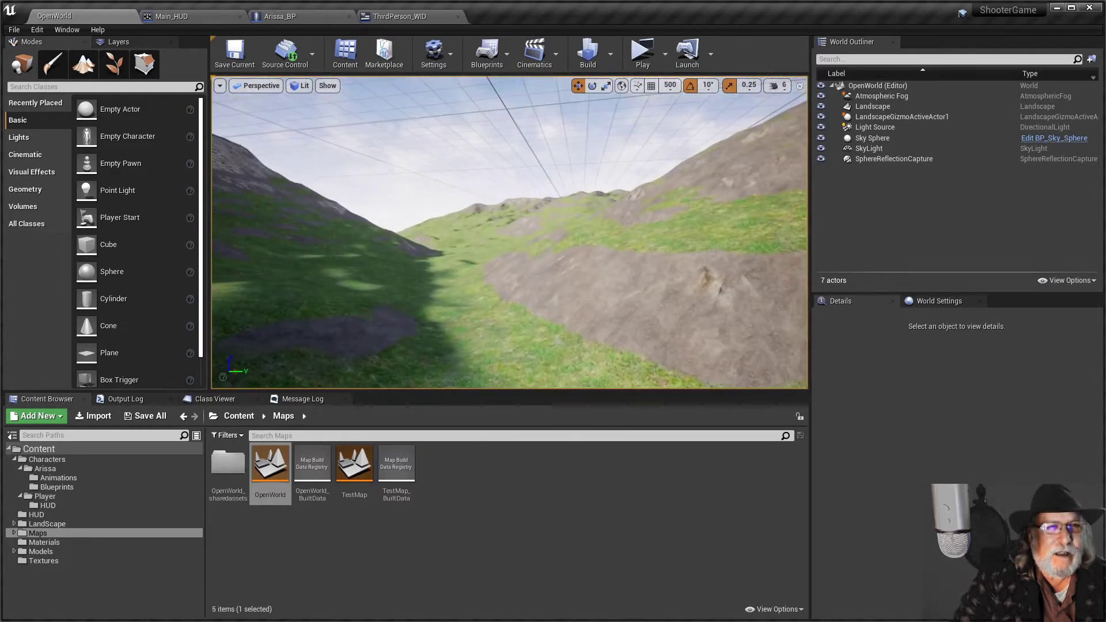
right_click_drag(633, 242, 397, 144)
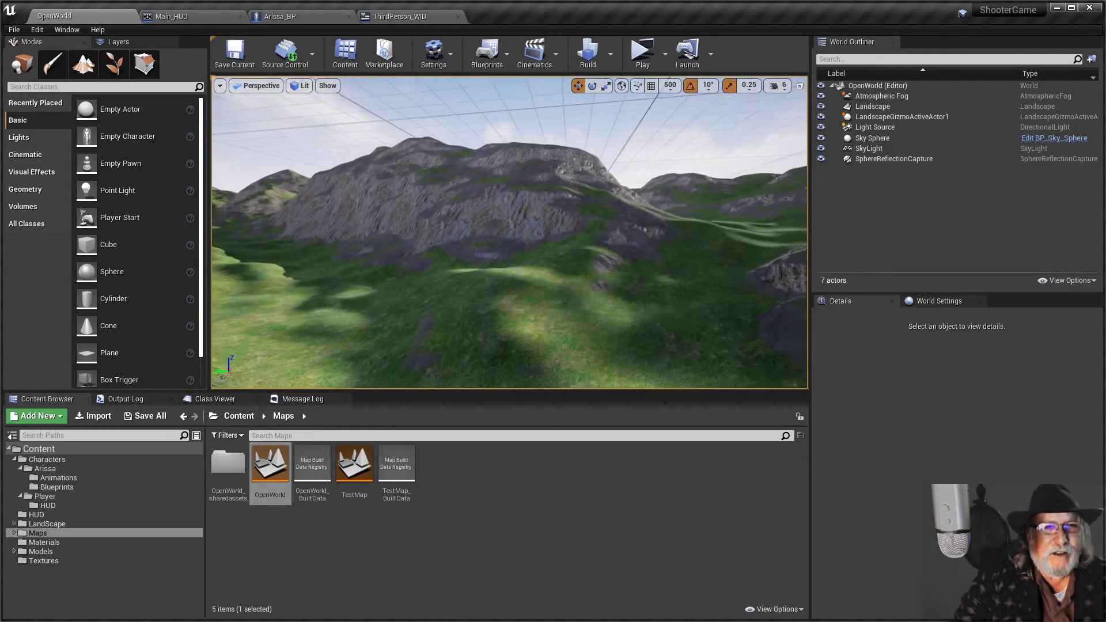
right_click_drag(398, 144, 404, 204)
right_click_drag(530, 265, 506, 247)
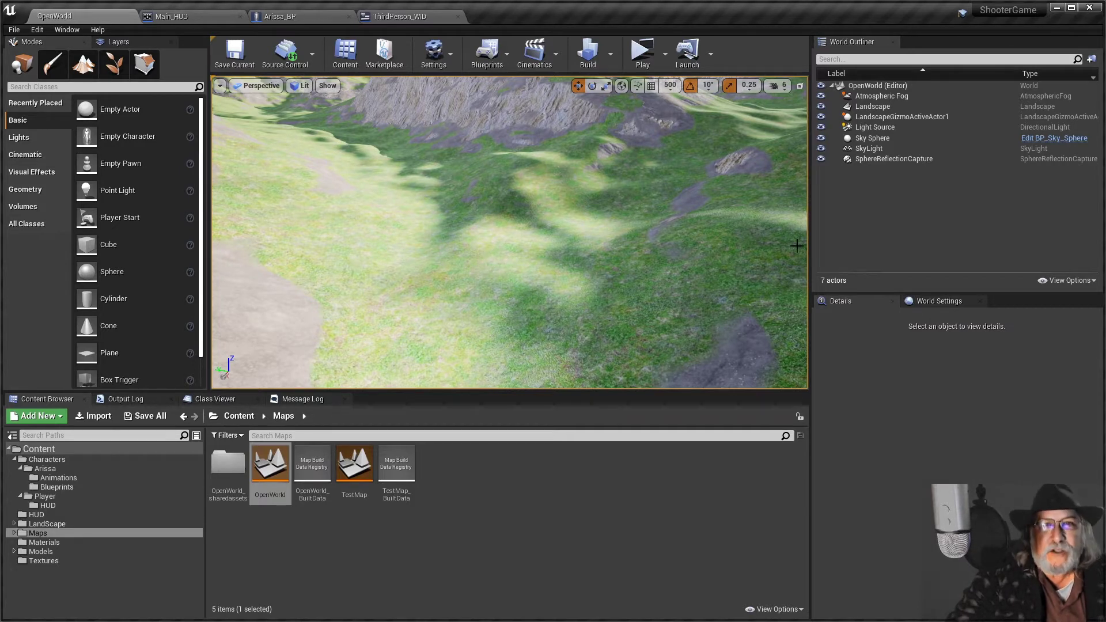
- Minimize the Unreal Editor, launch Blender and dismiss its splash screen
left_click(1057, 9)
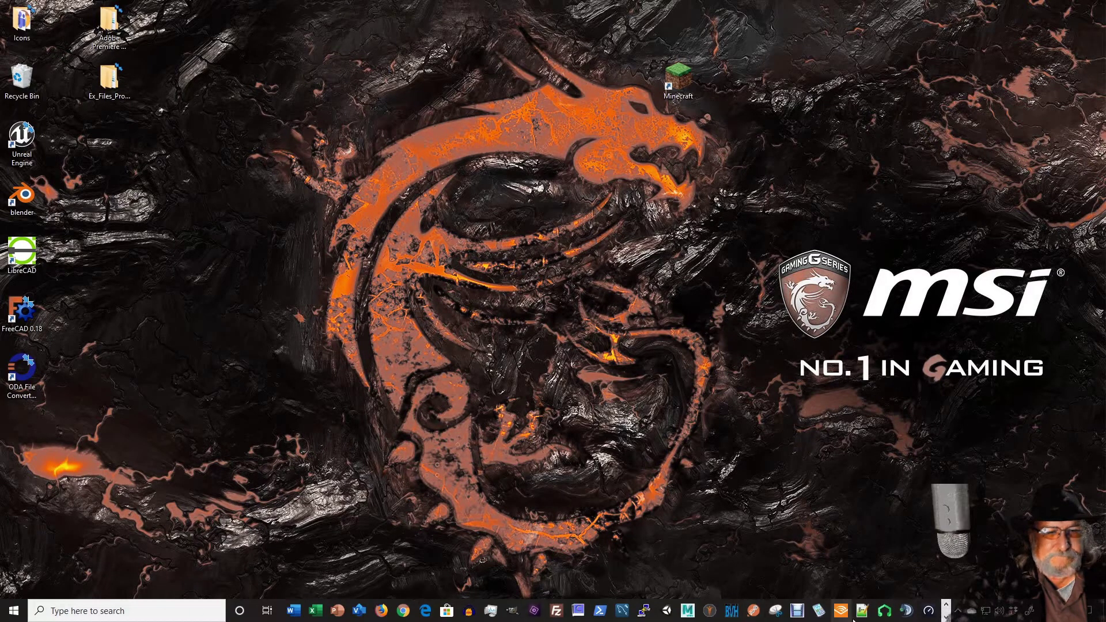
left_click(947, 617)
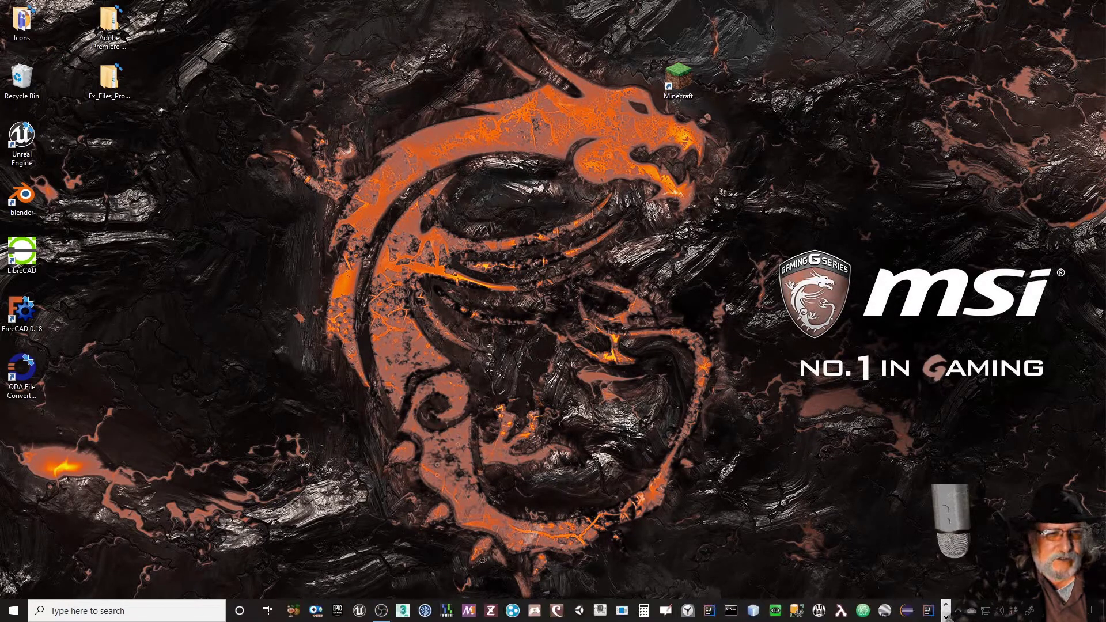
left_click(947, 617)
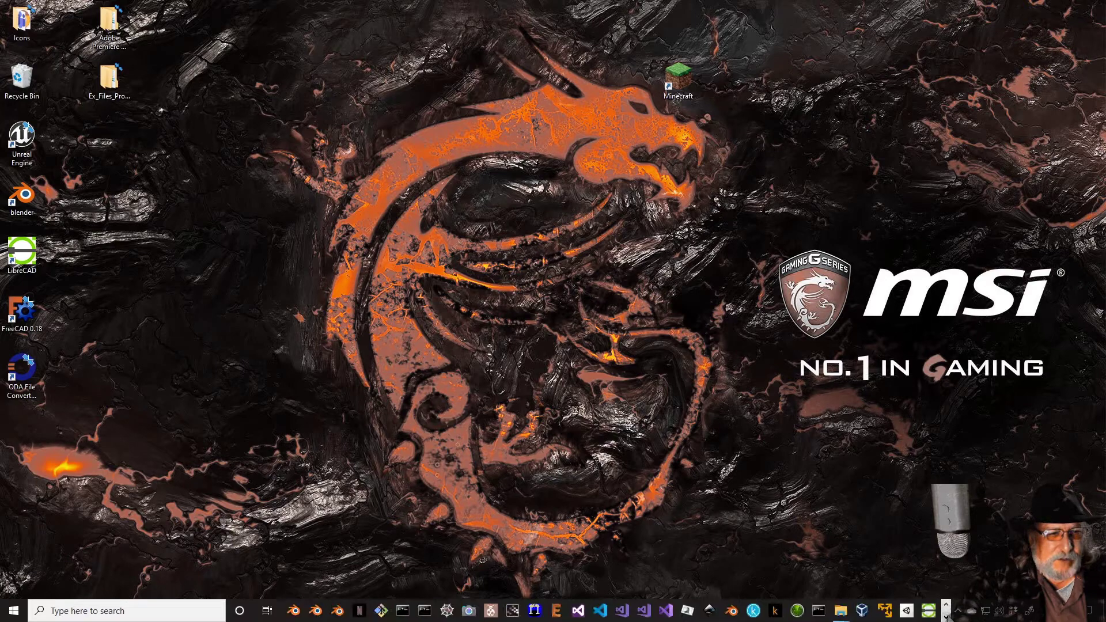
left_click(332, 616)
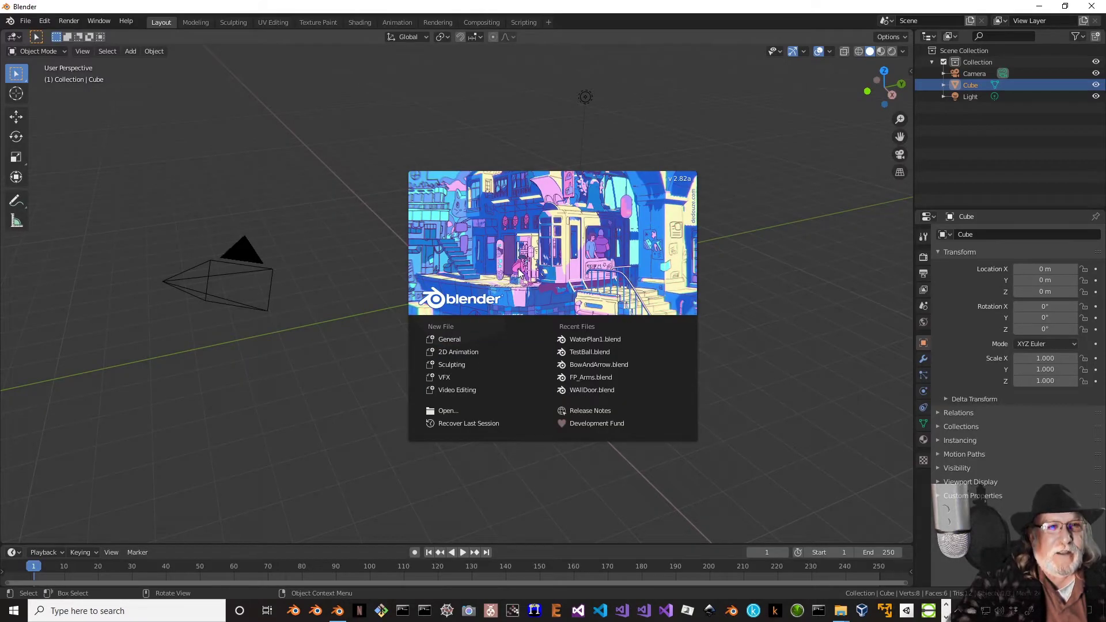
left_click(515, 281)
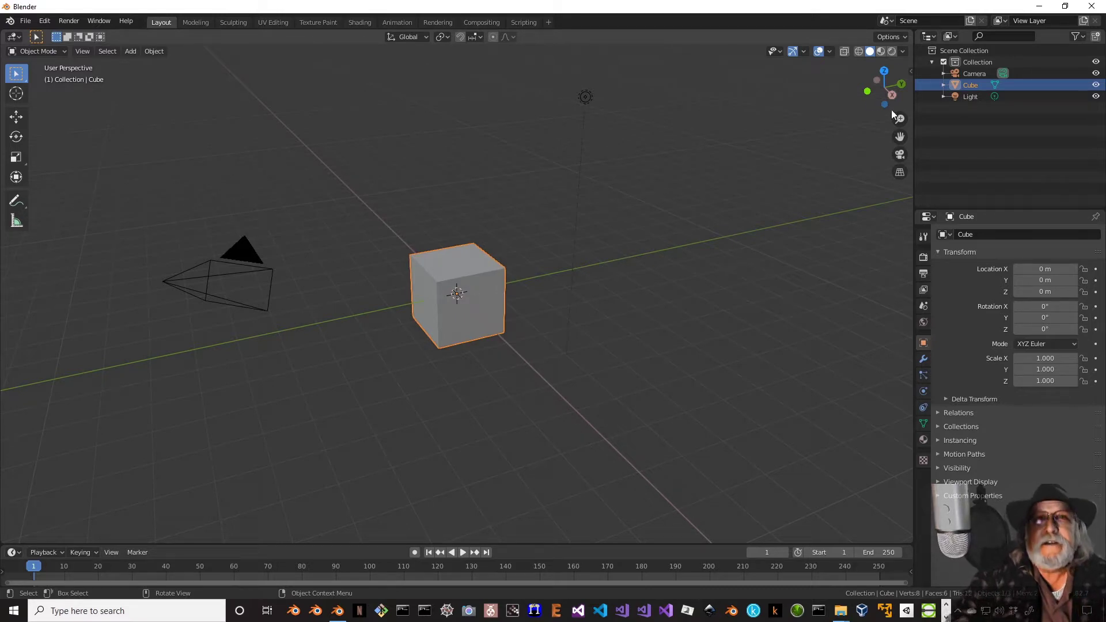
- Enable the Screencast Keys display for the 3D viewport and deselect the default cube
left_click(910, 72)
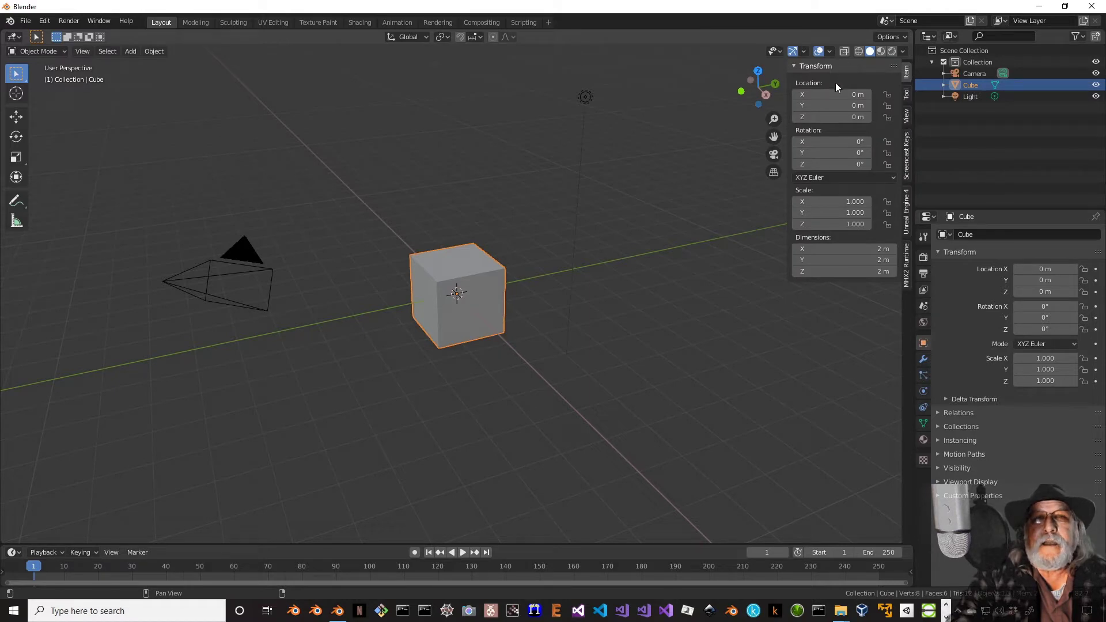
left_click(908, 117)
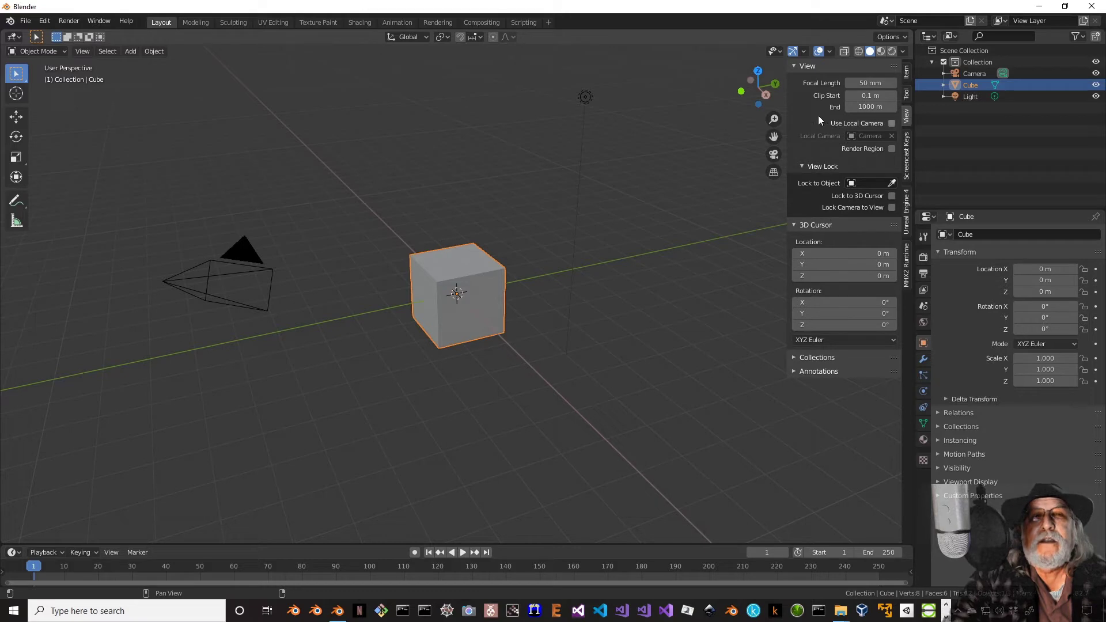
left_click(907, 95)
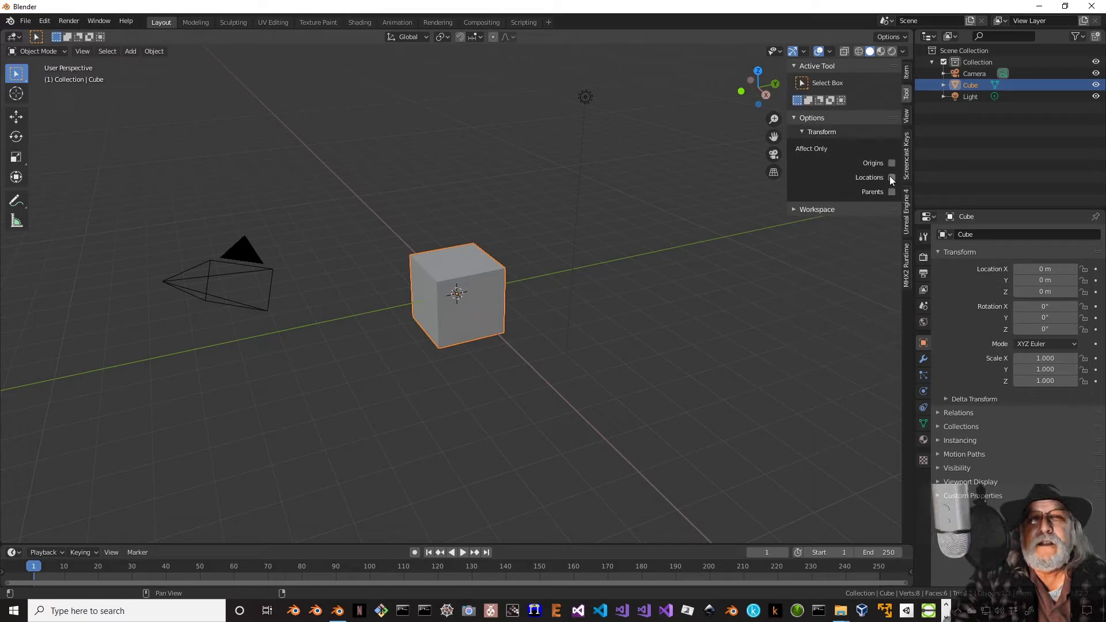
left_click(907, 162)
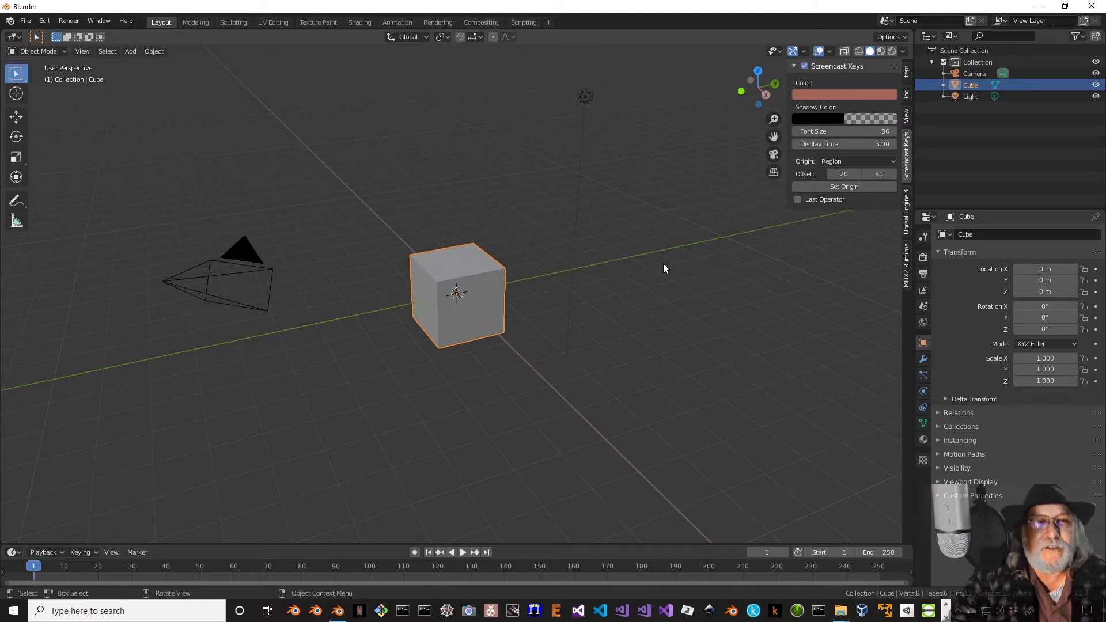
left_click(639, 269)
right_click(451, 312)
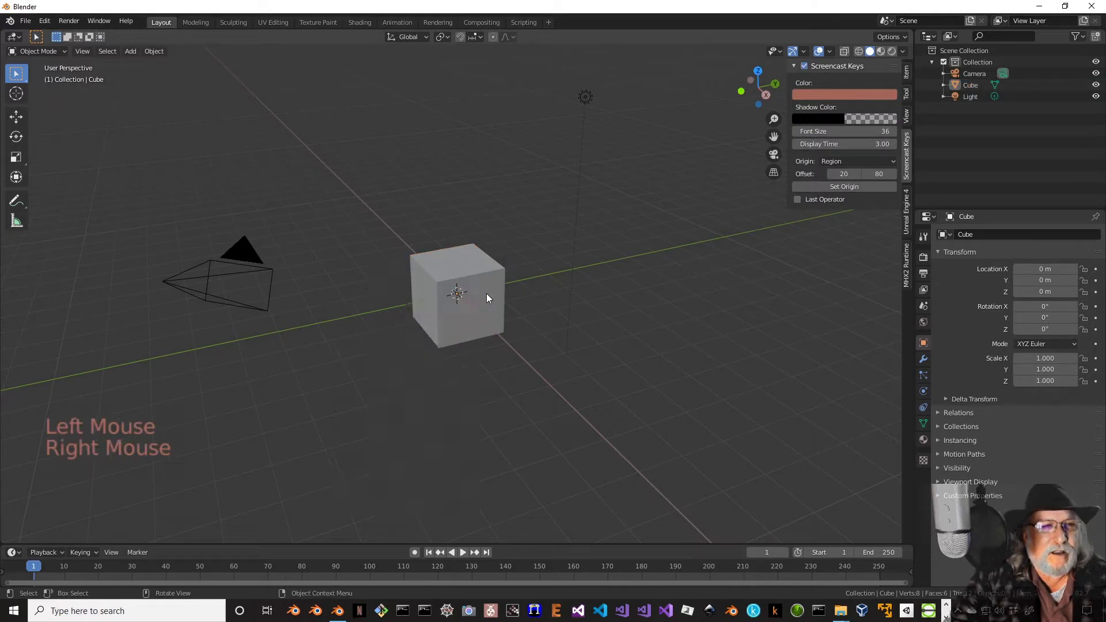
- Select all default objects in the scene and delete them
key("a")
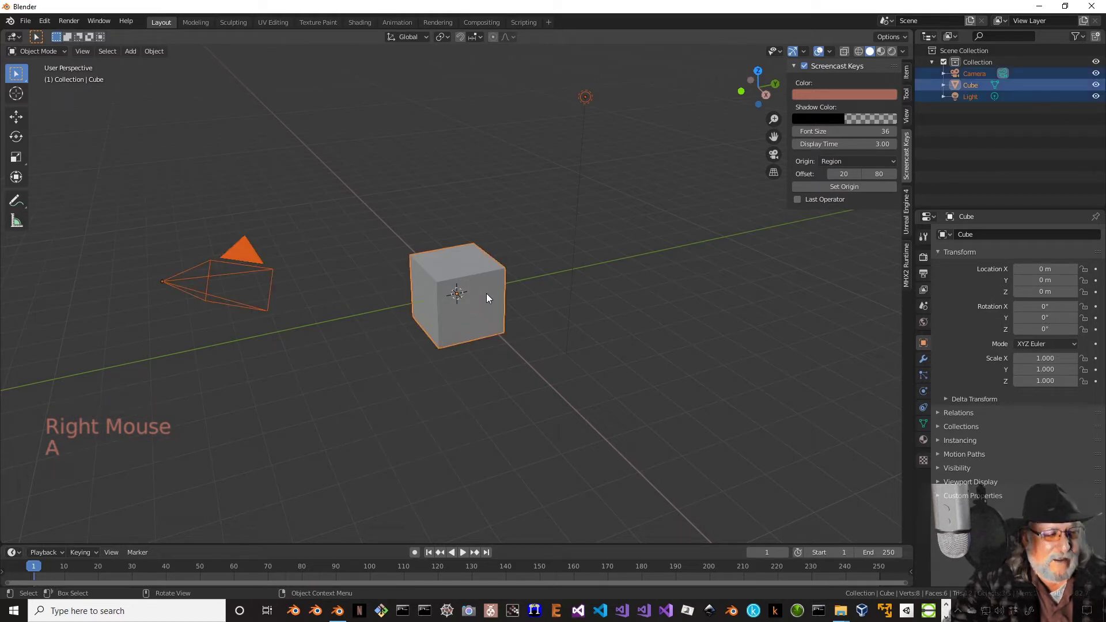
key("x")
left_click(486, 293)
right_click(454, 305)
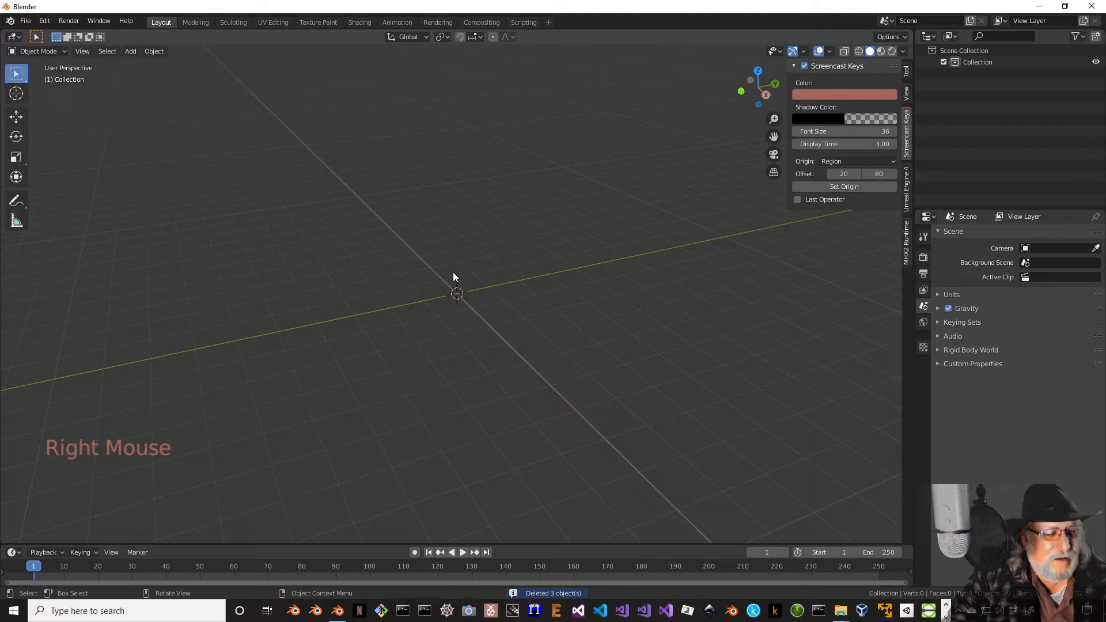
- Add a mesh plane at the world origin and frame it in the viewport
key("shift+a")
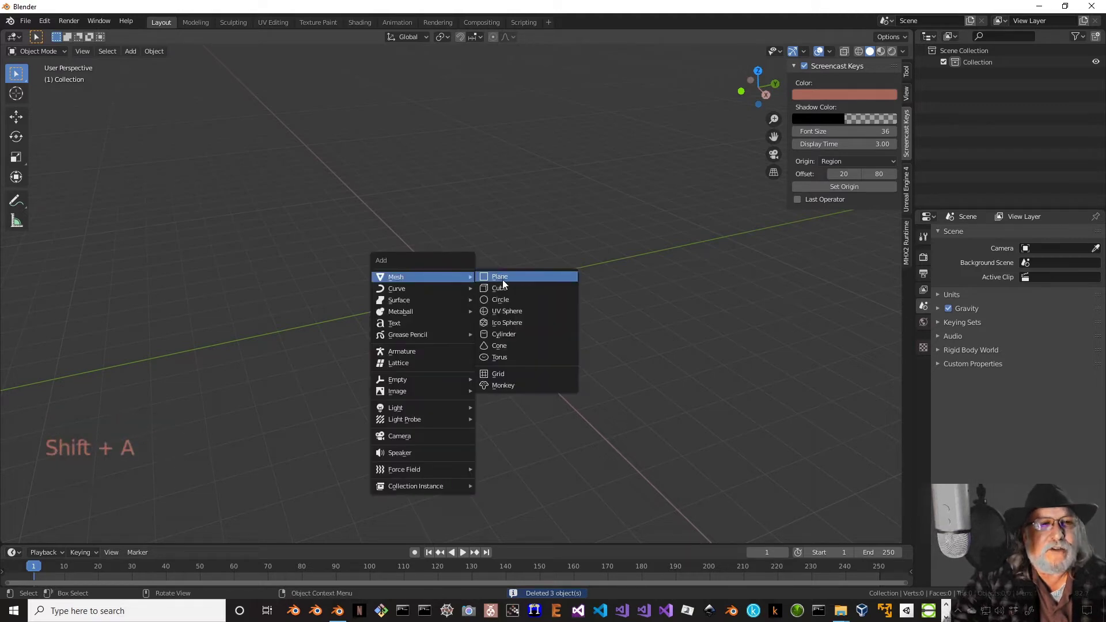
left_click(502, 279)
right_click(454, 305)
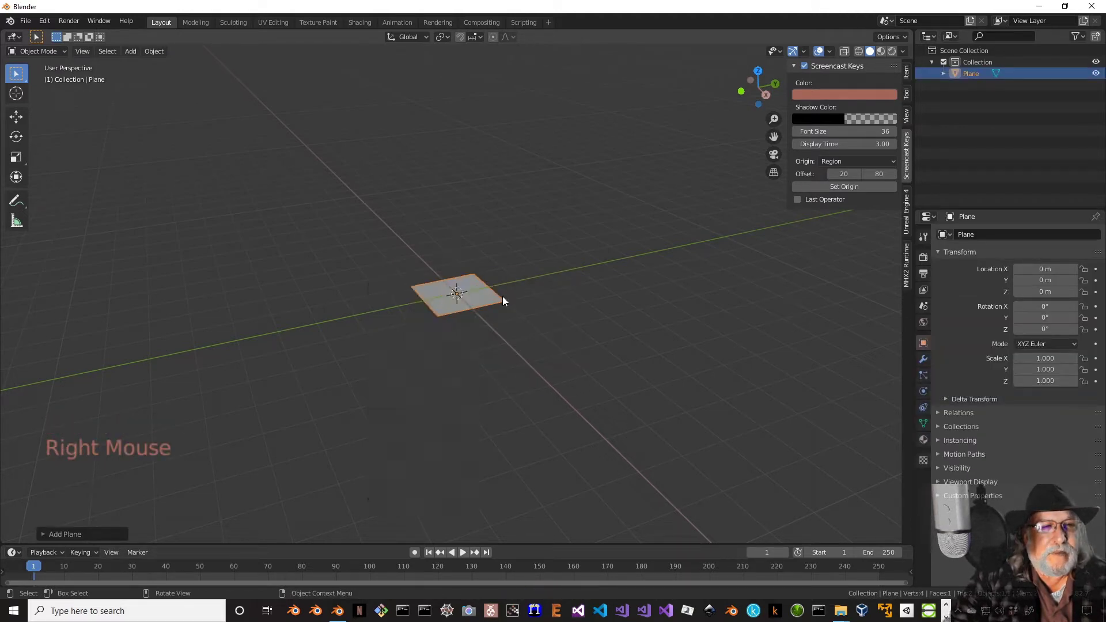
scroll(455, 313, "up", 8)
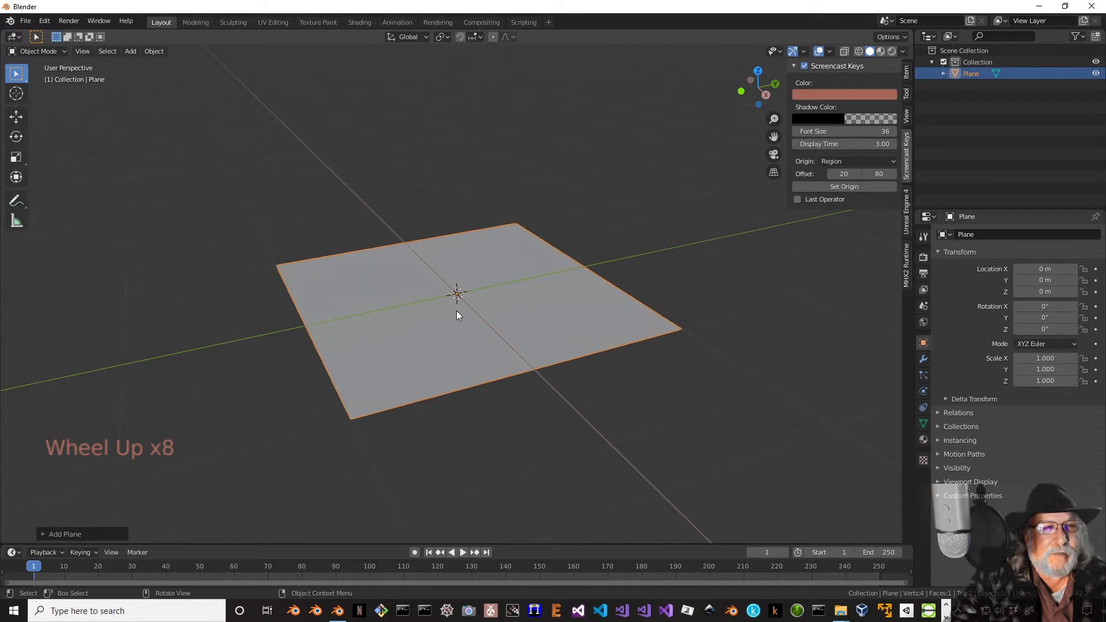
key("KP_Decimal")
scroll(466, 282, "down", 1)
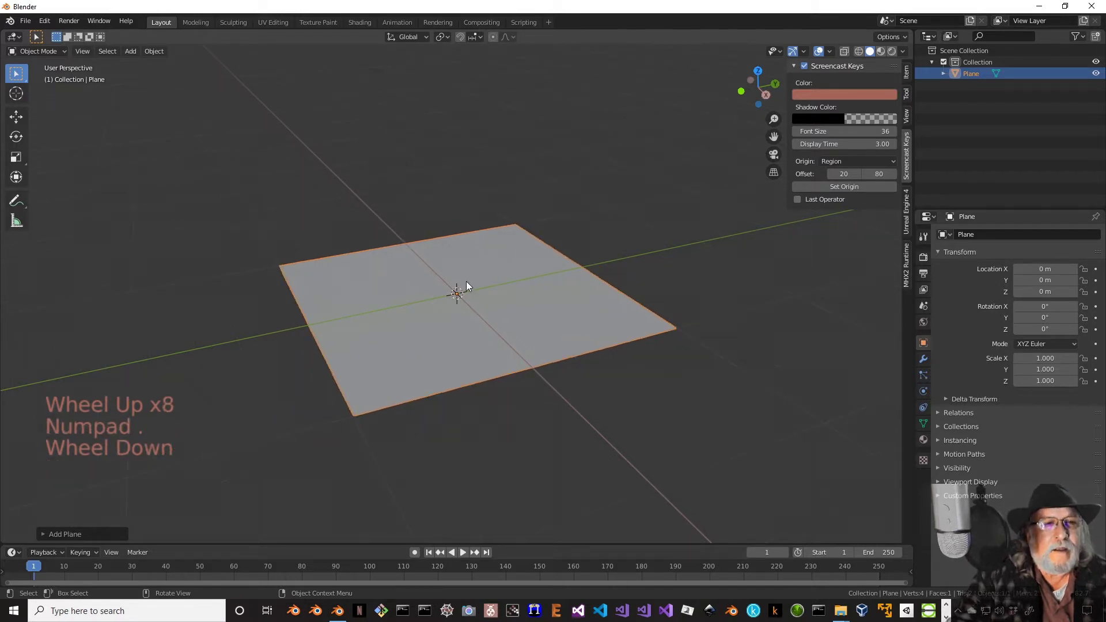
- Add a Multiresolution modifier to the plane and subdivide it to level 4
left_click(923, 360)
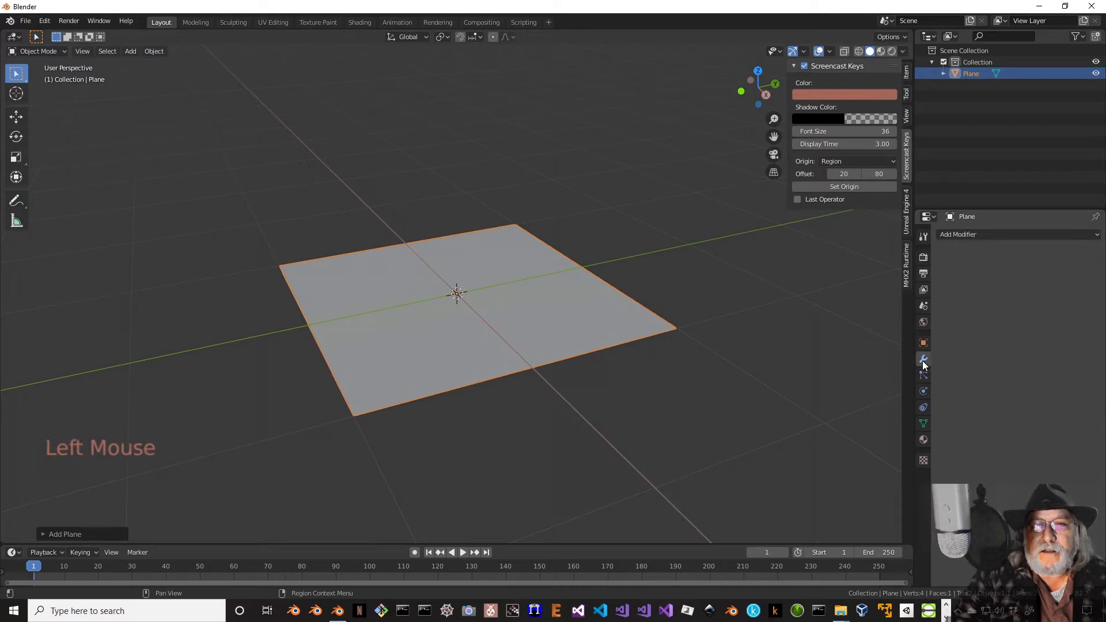
left_click(991, 235)
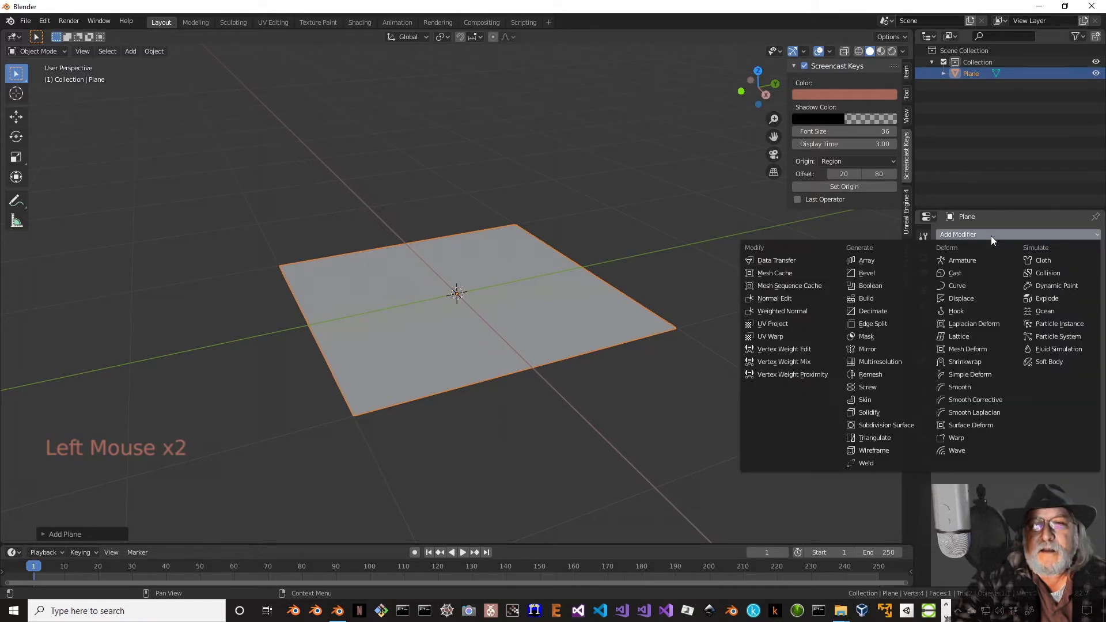
left_click(908, 362)
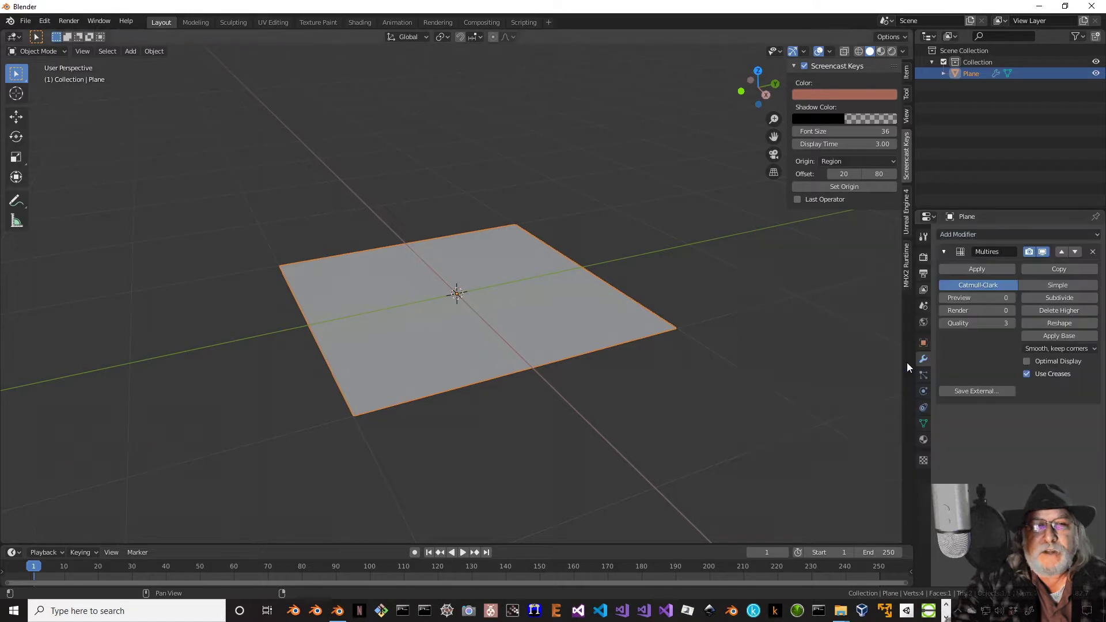
left_click(1059, 297)
left_click(1059, 297)
left_click(1060, 299)
left_click(1059, 298)
left_click(1059, 299)
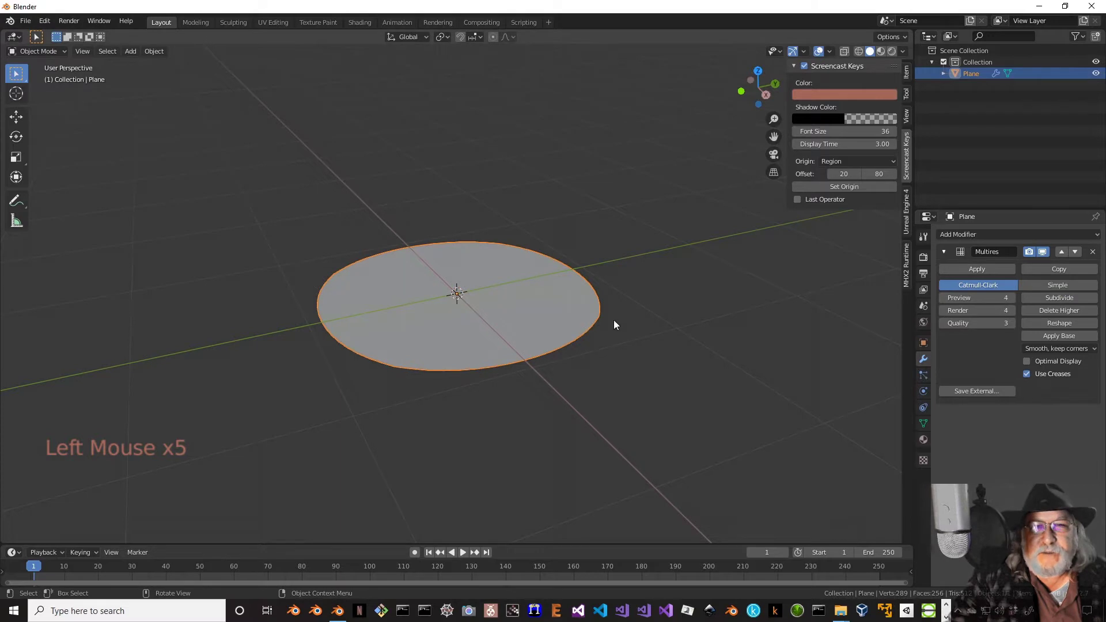
- Display the plane as wireframe and subdivide its Multires modifier to level 6 using the Simple method
left_click(858, 52)
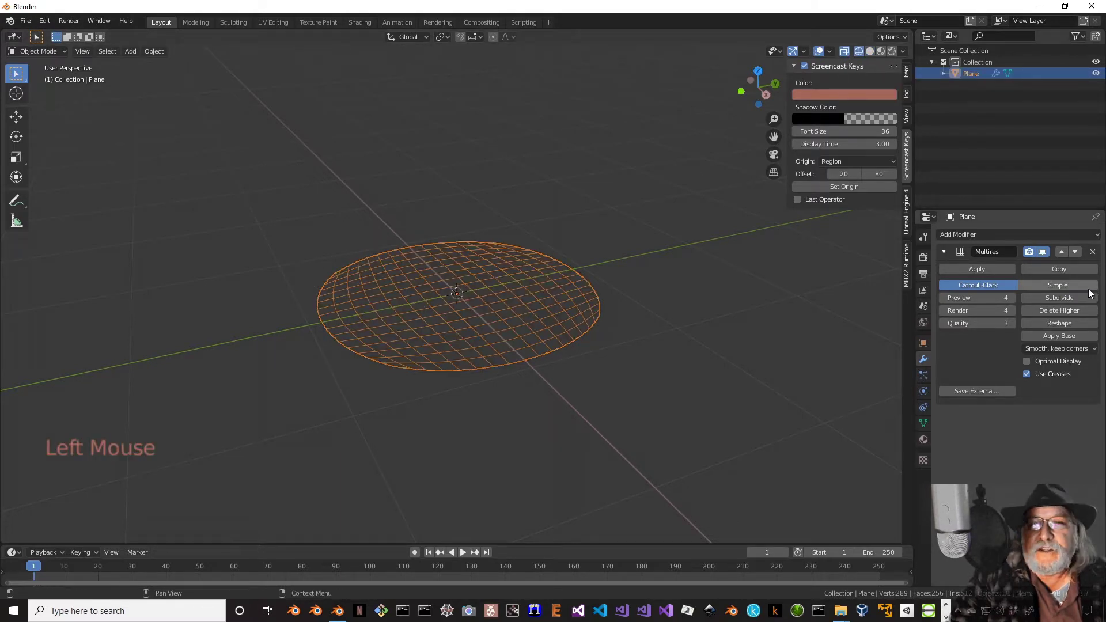
left_click(1043, 285)
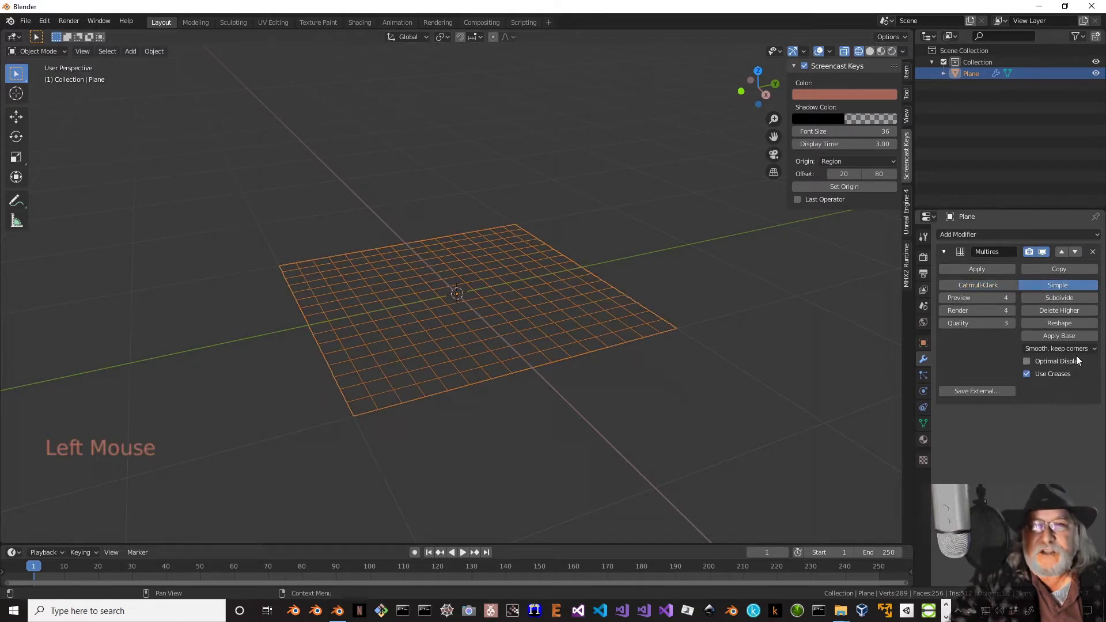
left_click(1057, 298)
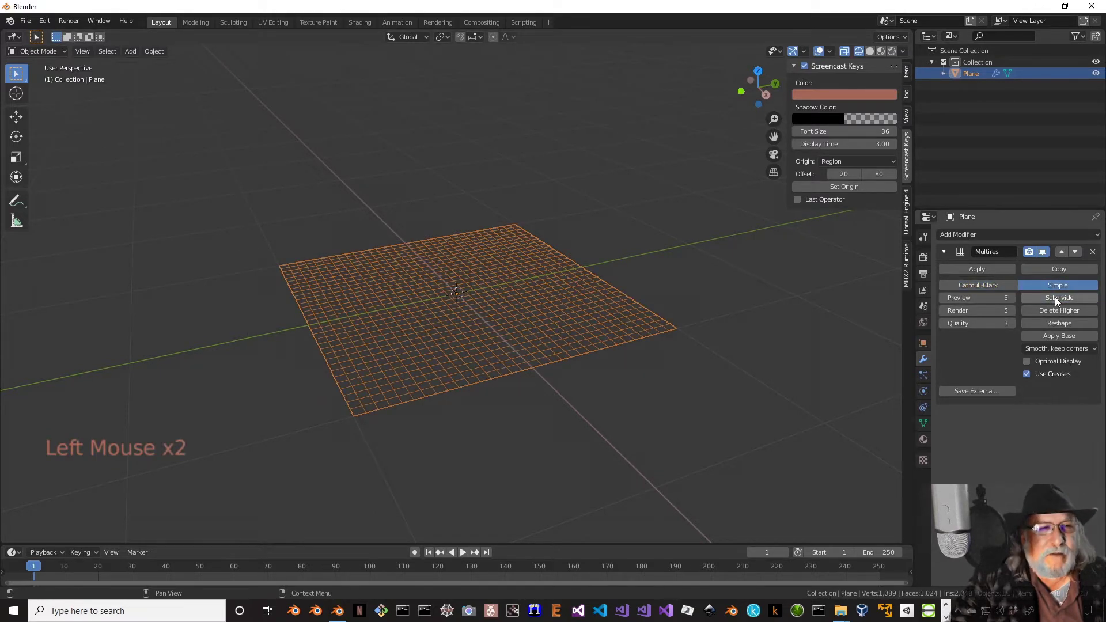
left_click(1056, 297)
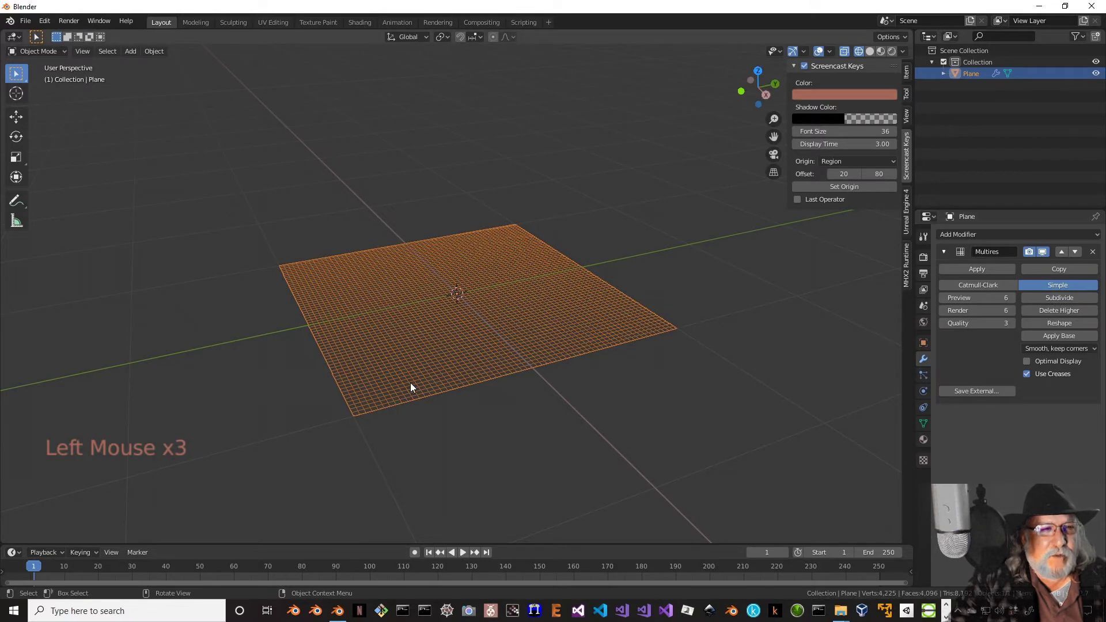
- Examine the density of the plane's subdivided wireframe grid at different zoom levels
scroll(411, 384, "up", 7)
scroll(411, 385, "down", 6)
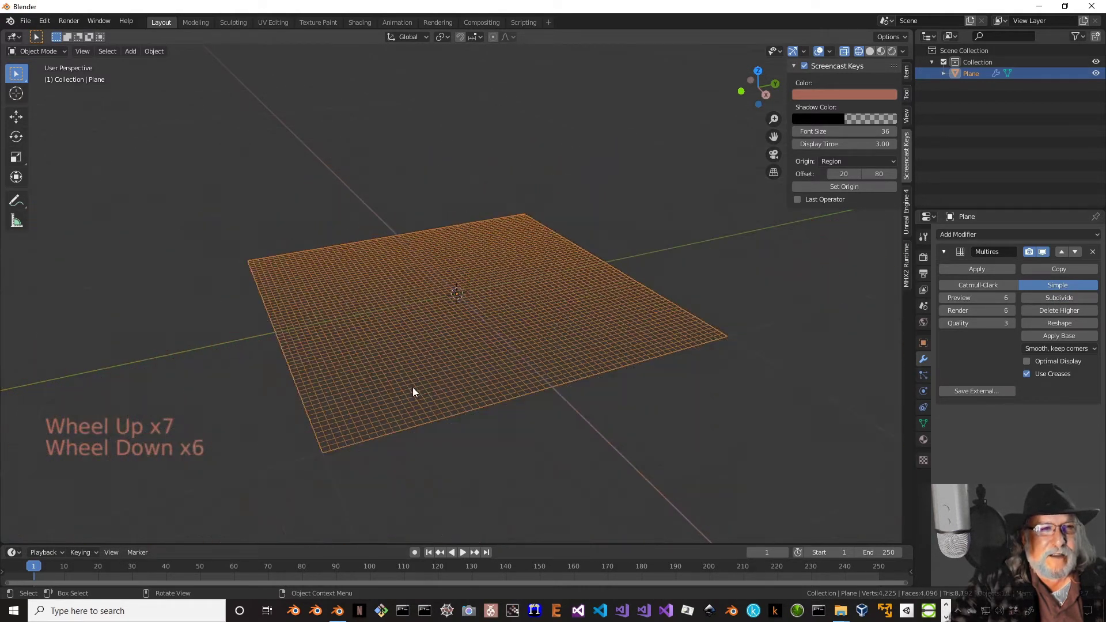
scroll(412, 388, "down", 1)
scroll(412, 388, "up", 1)
scroll(413, 388, "up", 1)
scroll(412, 388, "down", 1)
scroll(412, 388, "up", 1)
scroll(413, 388, "down", 1)
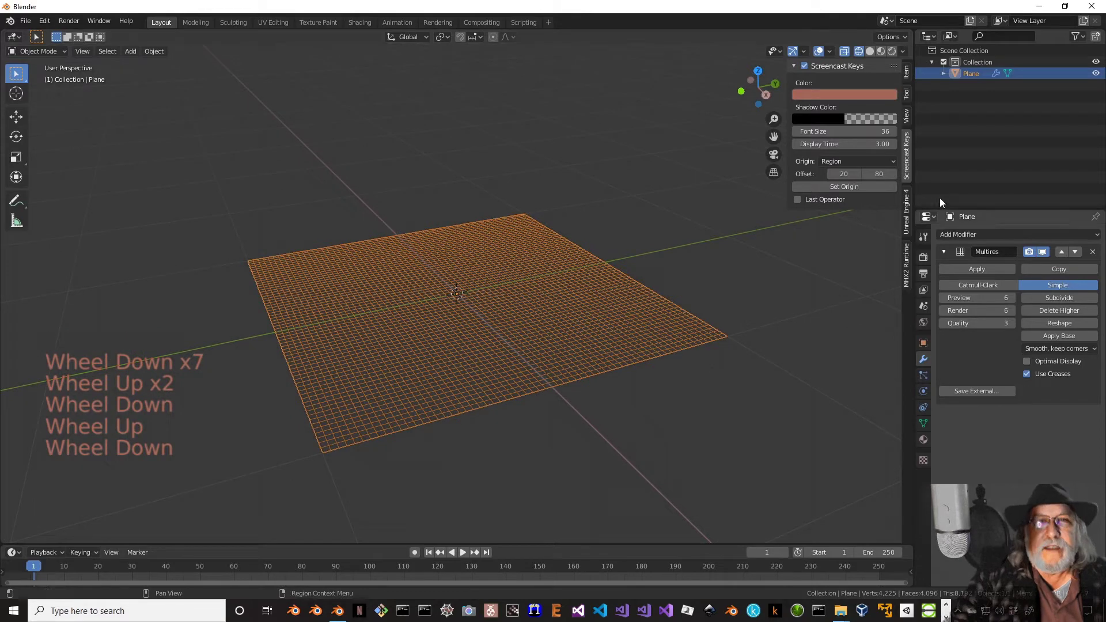
- Display the plane in solid shading and set its Unreal Engine export type to Export recursive
left_click(868, 52)
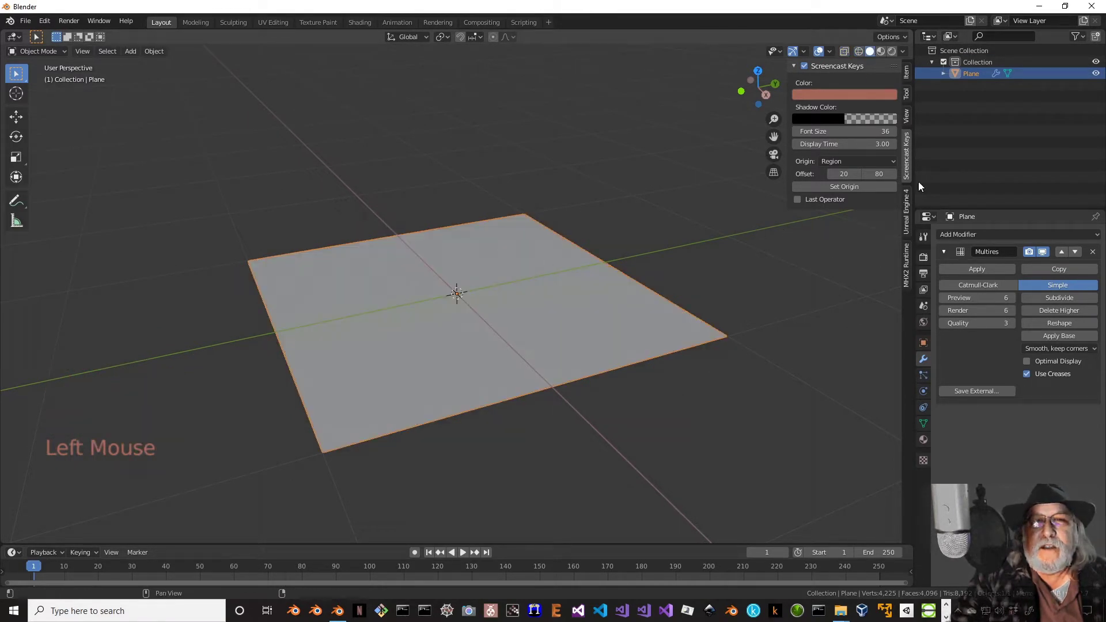
left_click(907, 223)
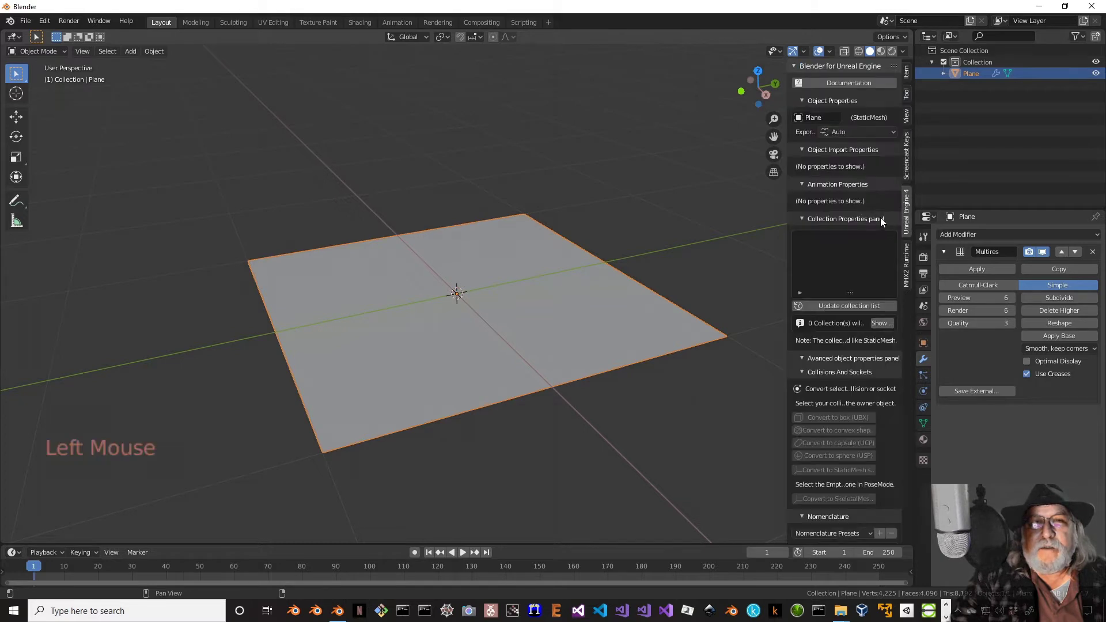
scroll(854, 129, "up", 5)
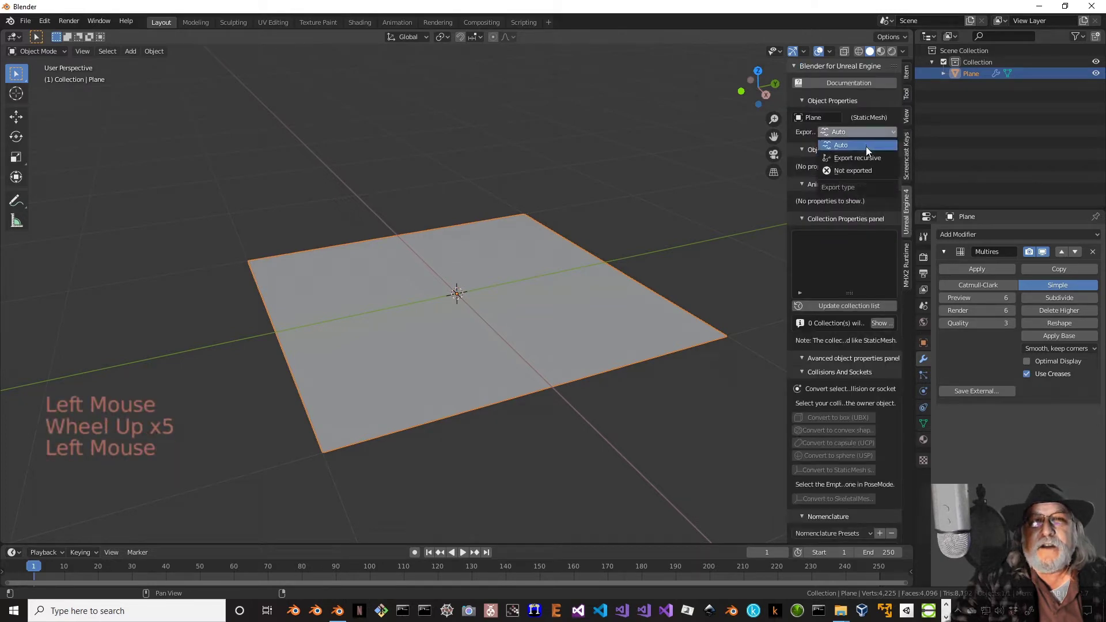
left_click(857, 158)
scroll(862, 253, "down", 20)
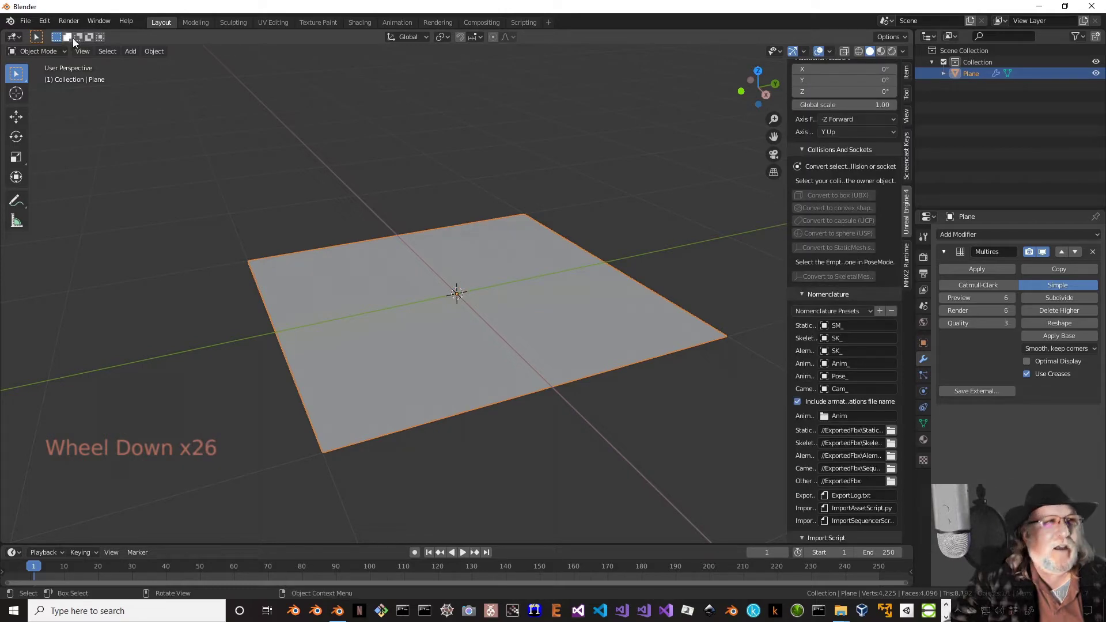
- Start saving the scene under a new name and browse to E:\Videos\Unreal Course\Unreal-YouTube-Course\Assets\Blender
left_click(26, 21)
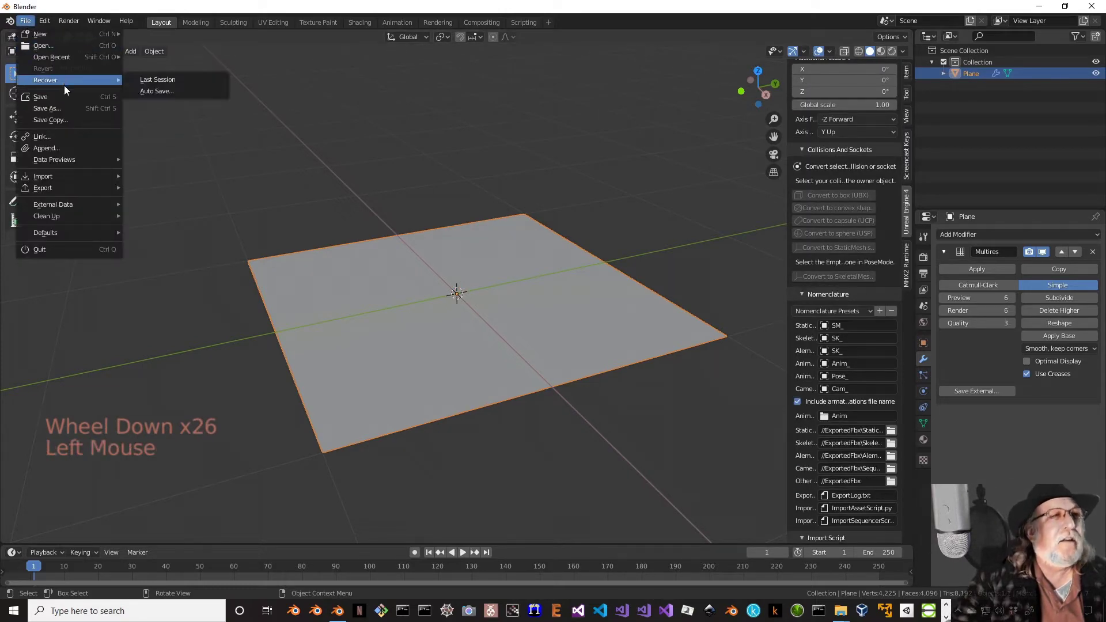
left_click(58, 108)
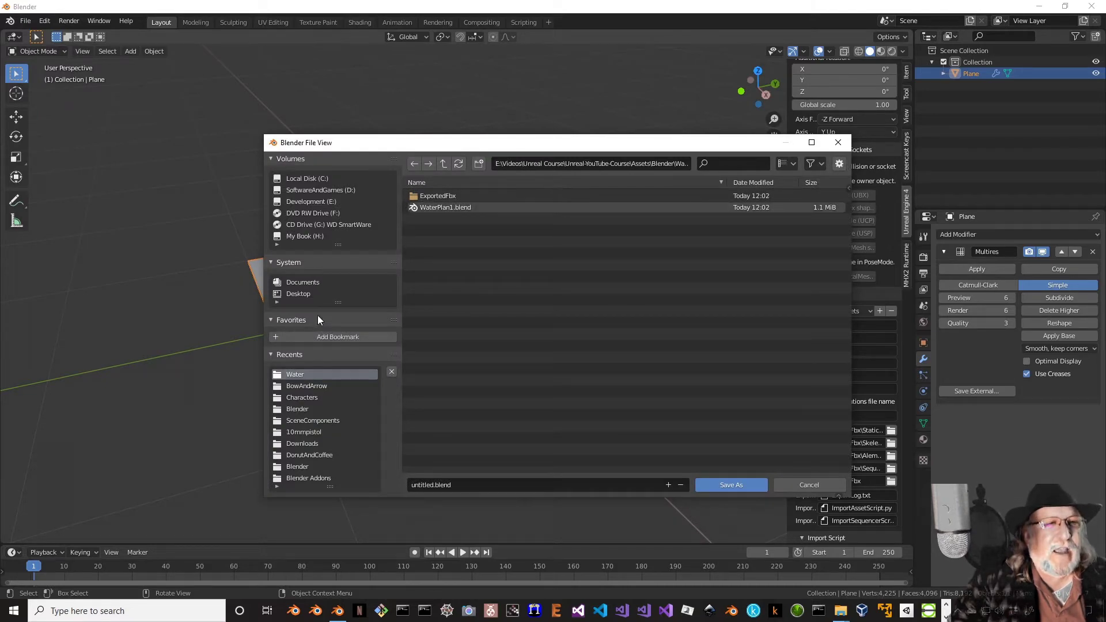
left_click(316, 202)
scroll(526, 330, "down", 10)
scroll(507, 393, "down", 5)
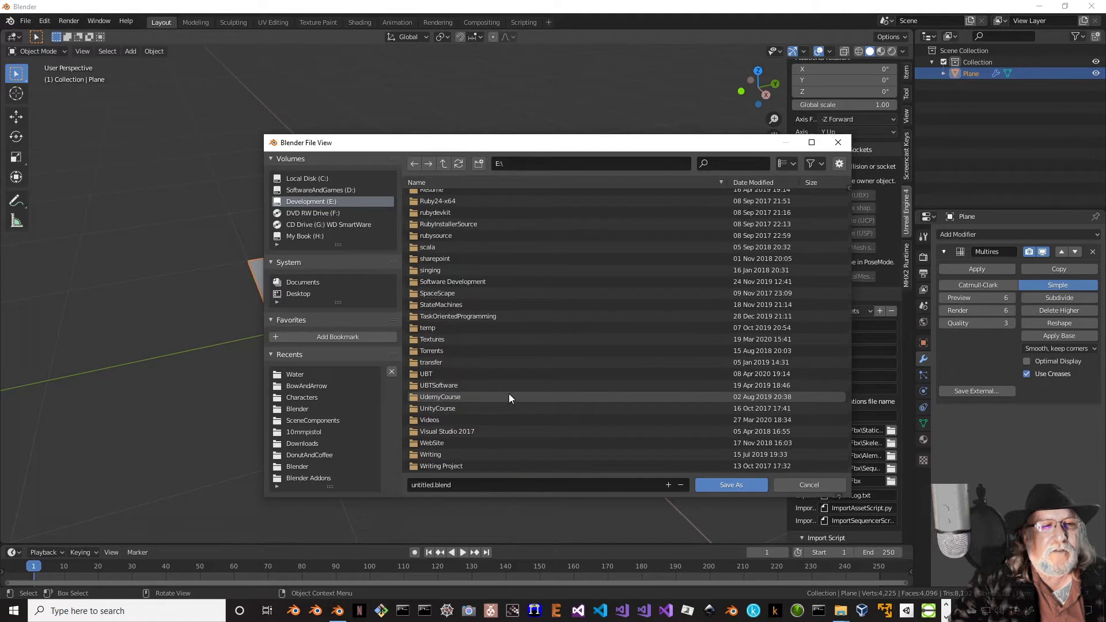
left_click(445, 420)
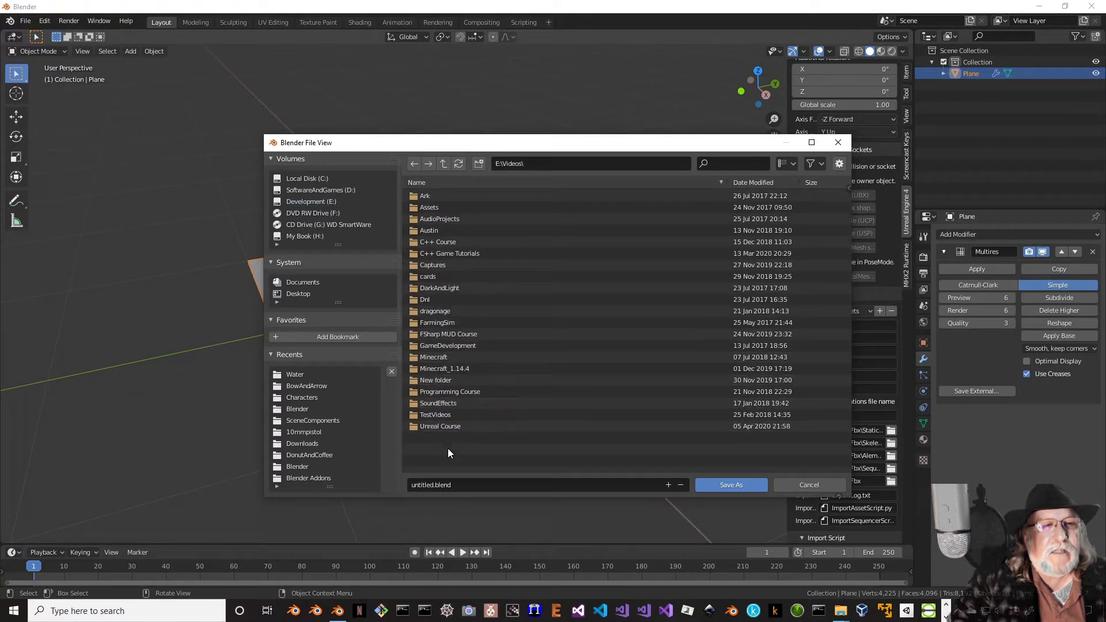
left_click(451, 427)
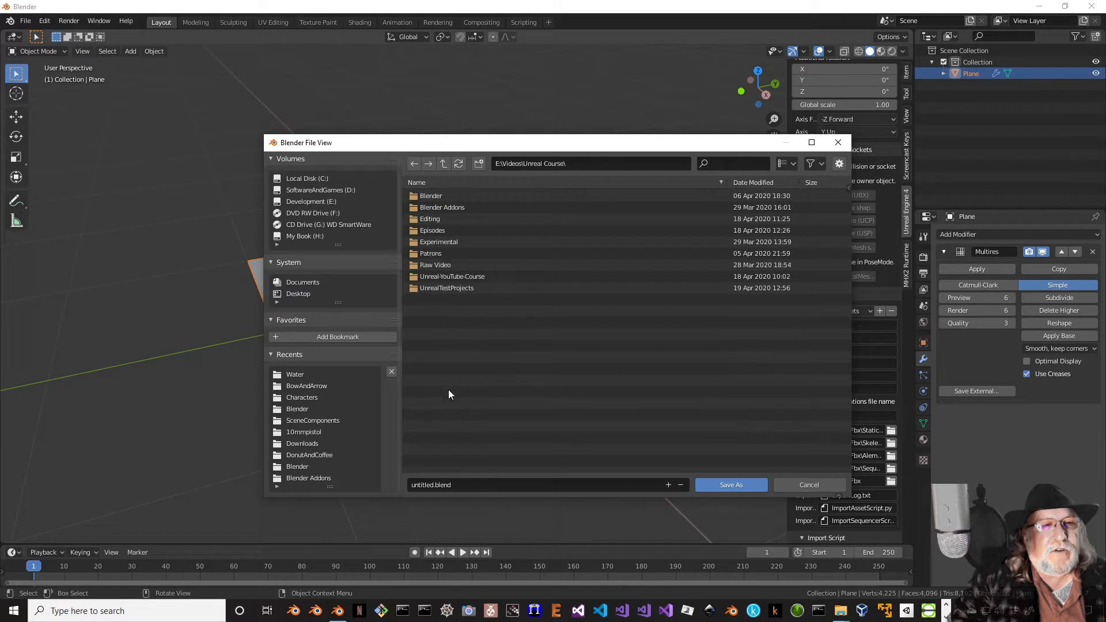
left_click(441, 288)
left_click(447, 279)
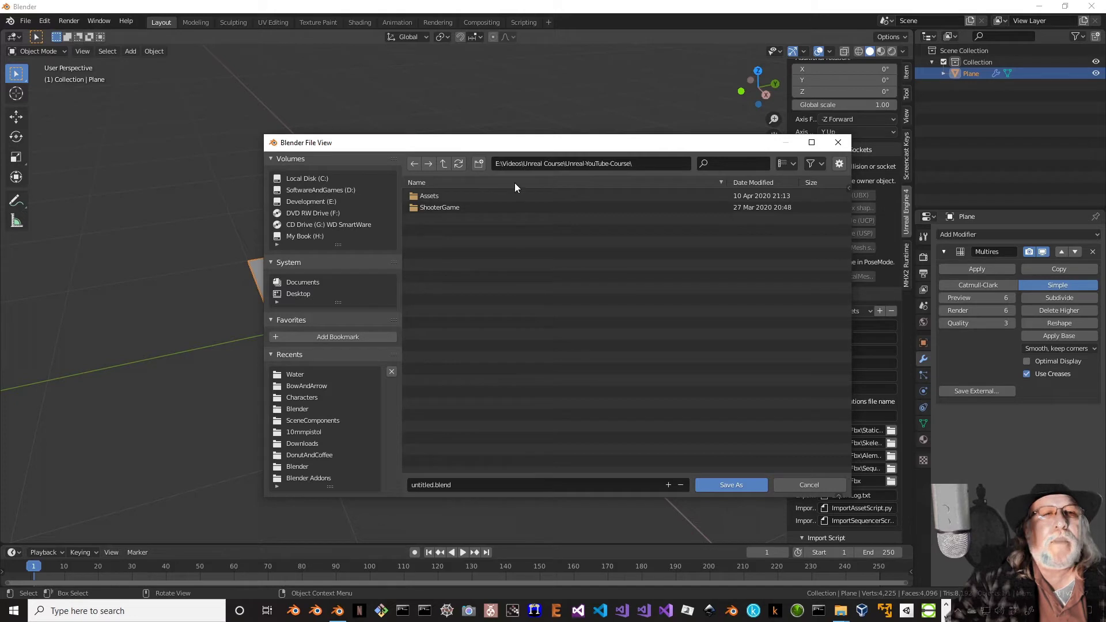
left_click(428, 196)
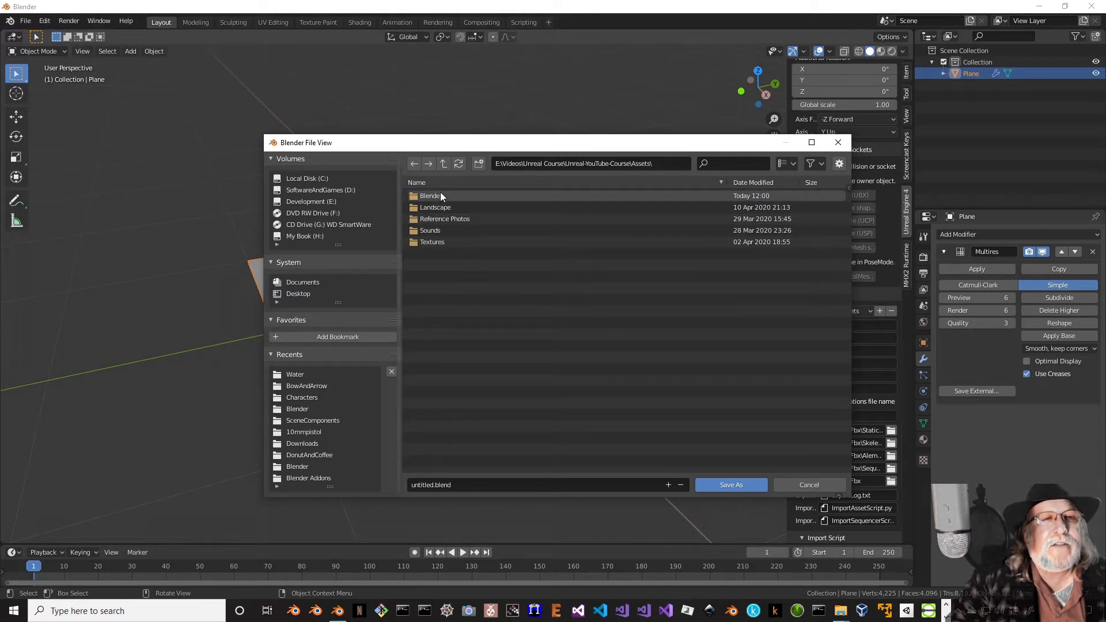
left_click(440, 196)
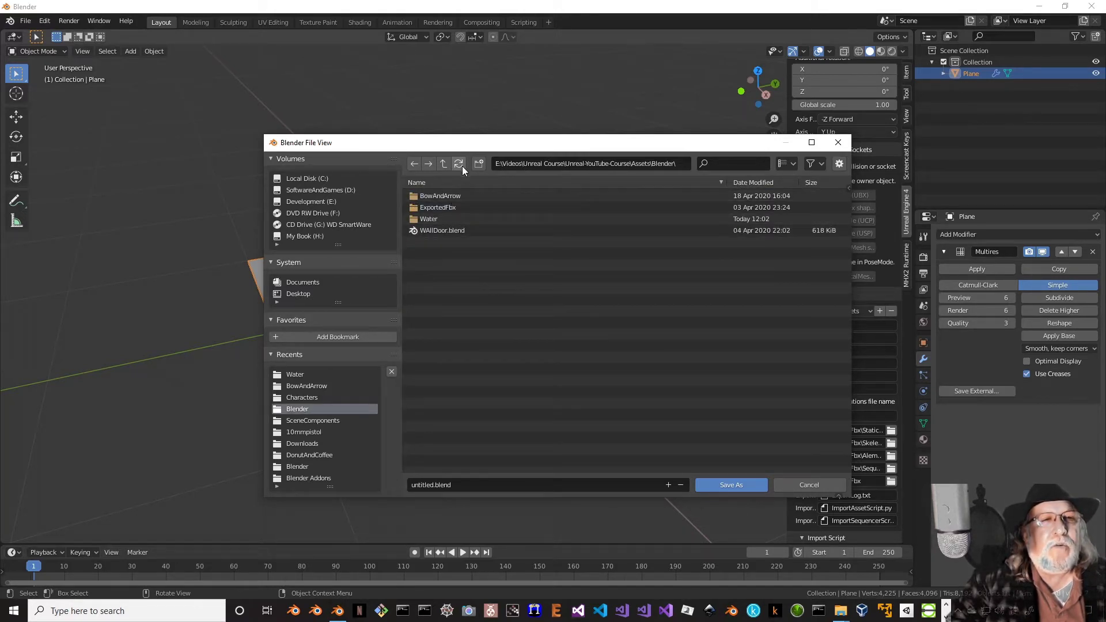
- Create a folder named WaterPlane inside the Blender assets folder and open it
left_click(479, 164)
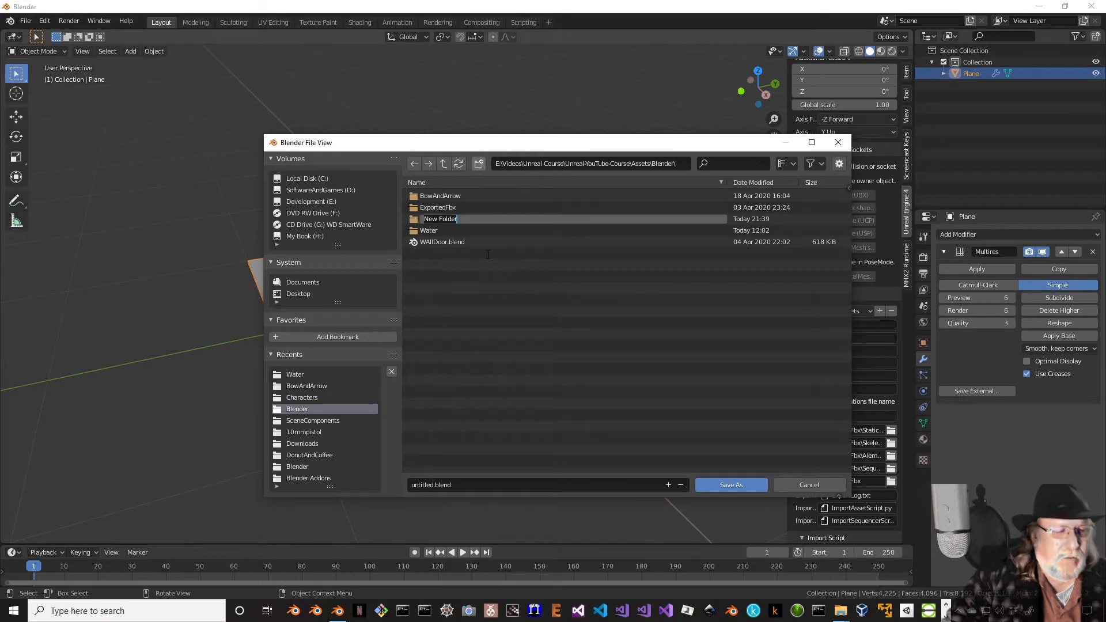
type("Water")
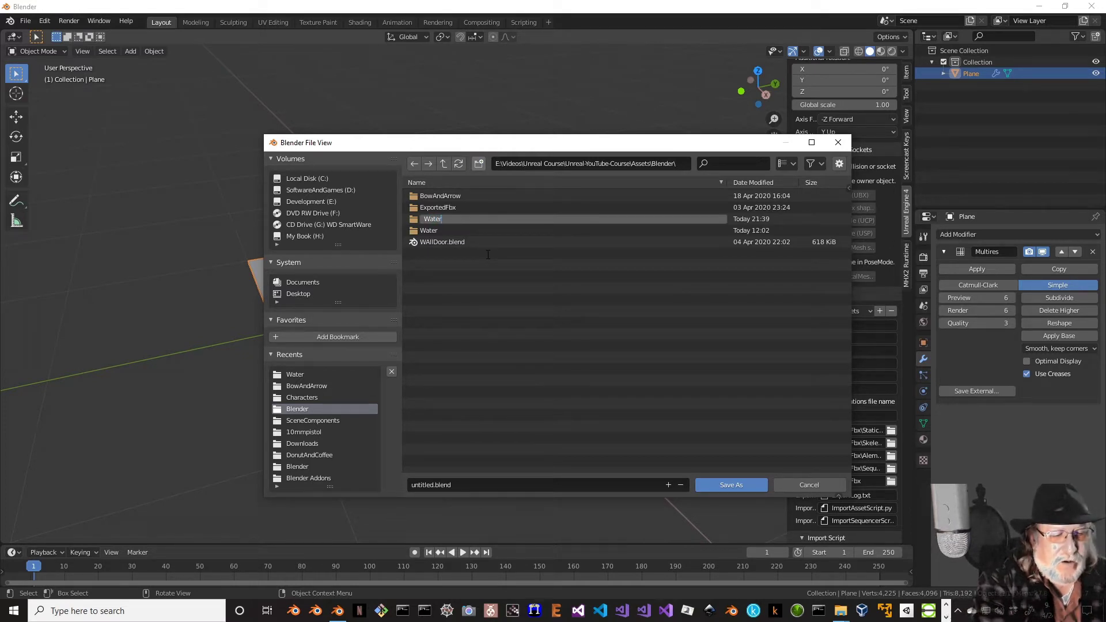
type("Plane")
key("Return")
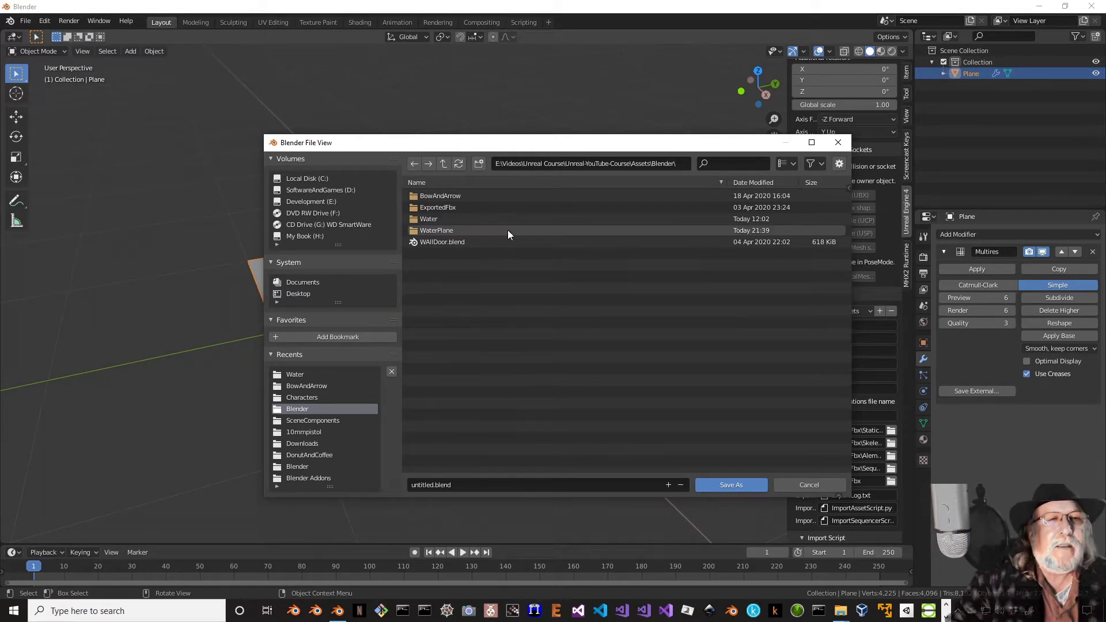
double_click(471, 229)
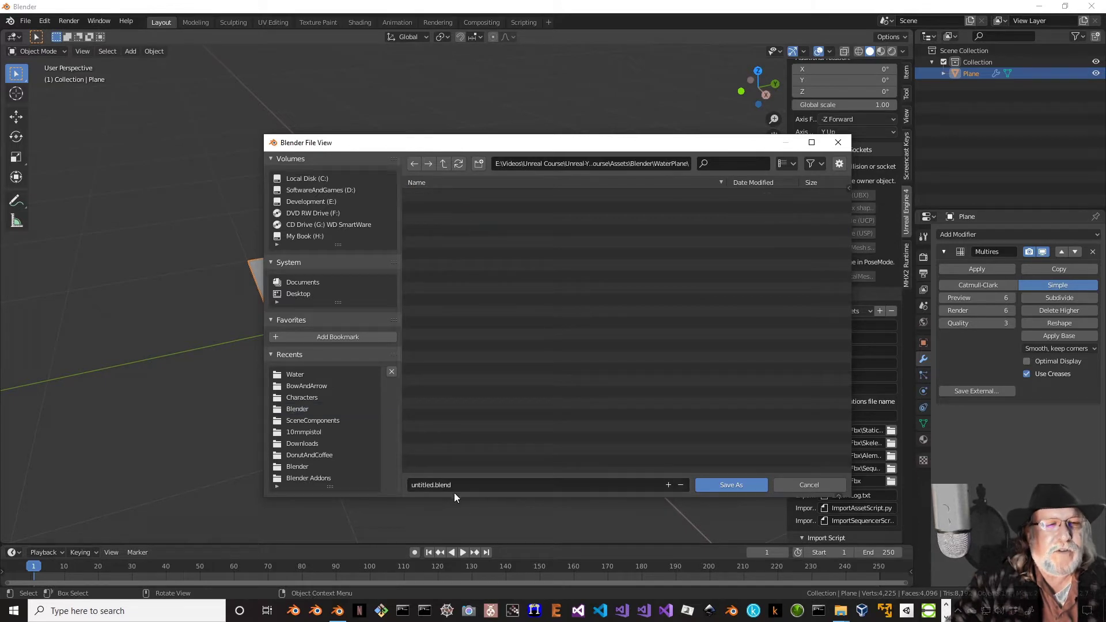
- Save the scene in the WaterPlane folder as Waterplane.blend
left_click(472, 484)
type("W")
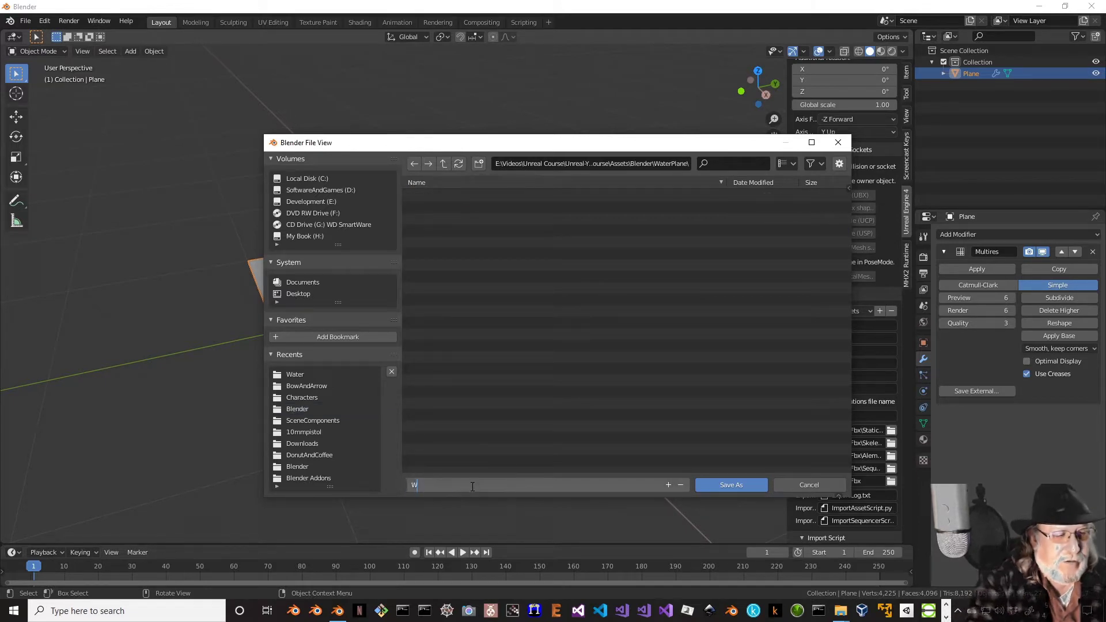
type("aterplane")
key("Return")
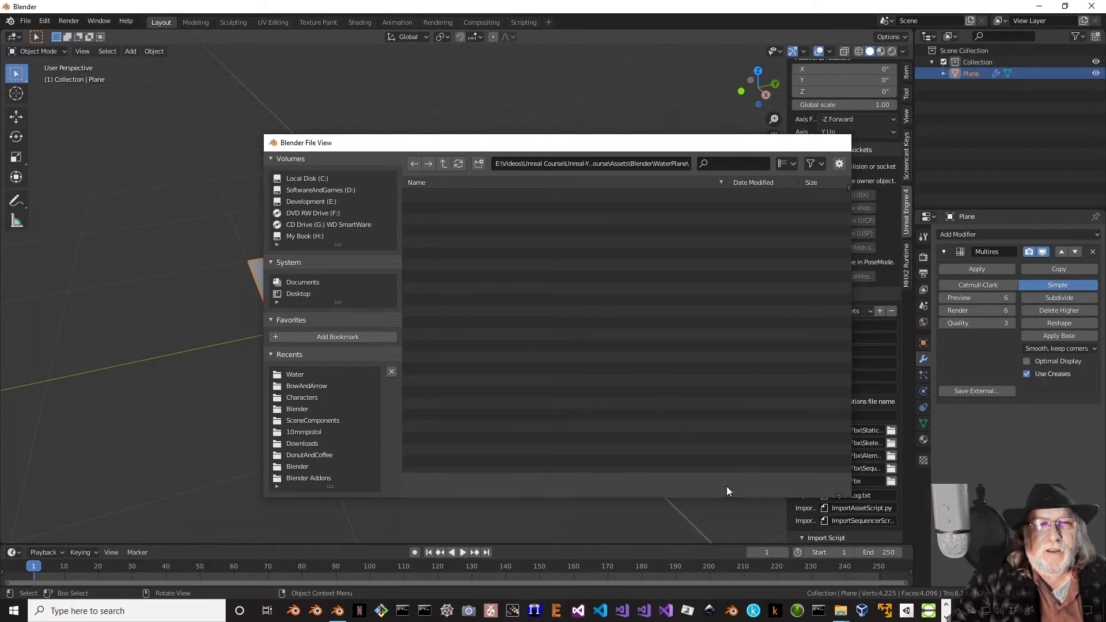
left_click(727, 485)
- Export the plane for Unreal Engine 4 and close Blender
scroll(821, 432, "down", 6)
scroll(824, 440, "down", 14)
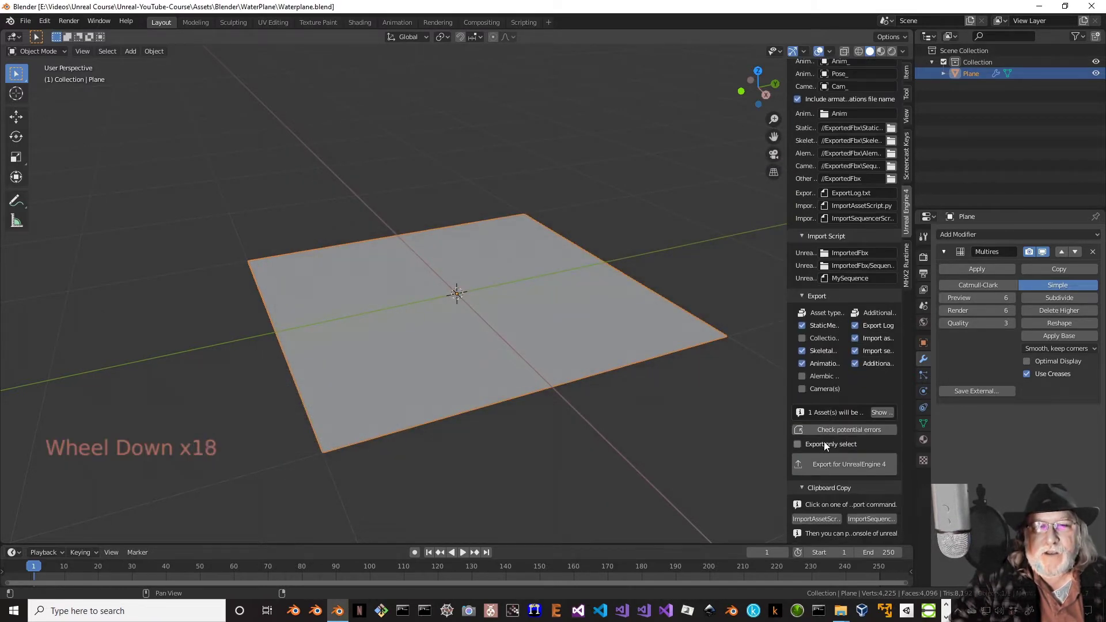
left_click(848, 466)
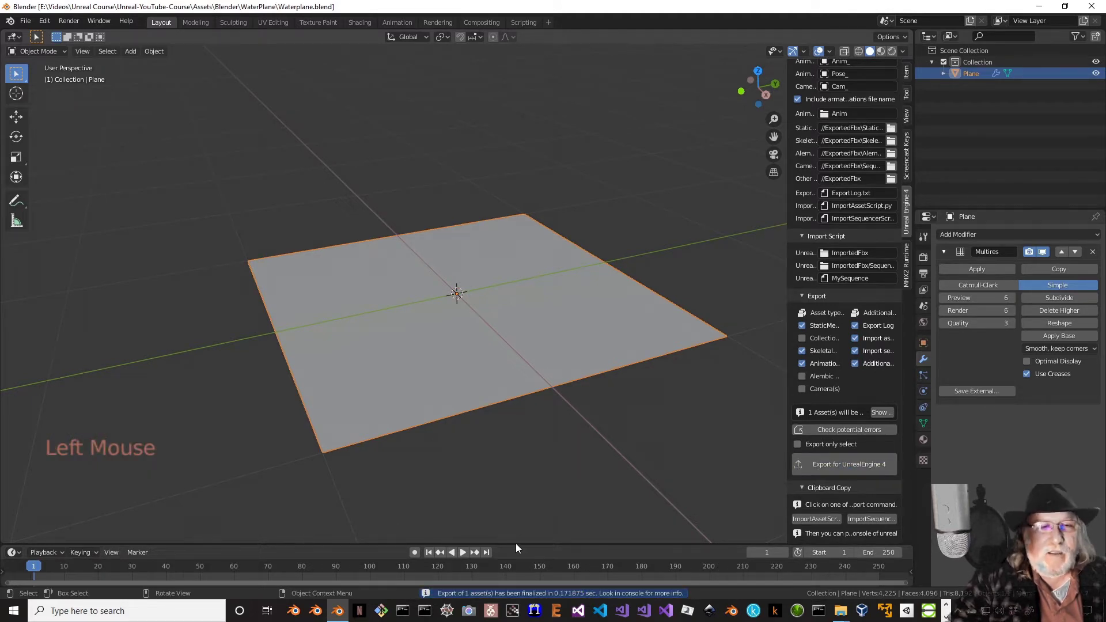
left_click(1085, 6)
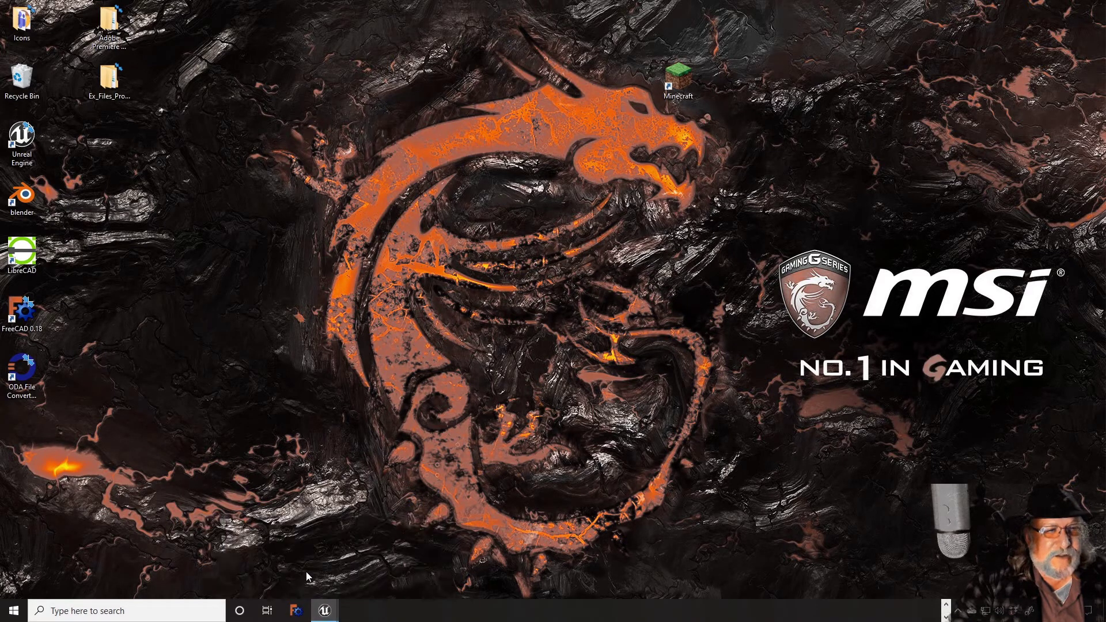
- Switch to the ShooterGame project in Unreal Editor, collapse the Characters folder and show the root Content folder
left_click(397, 556)
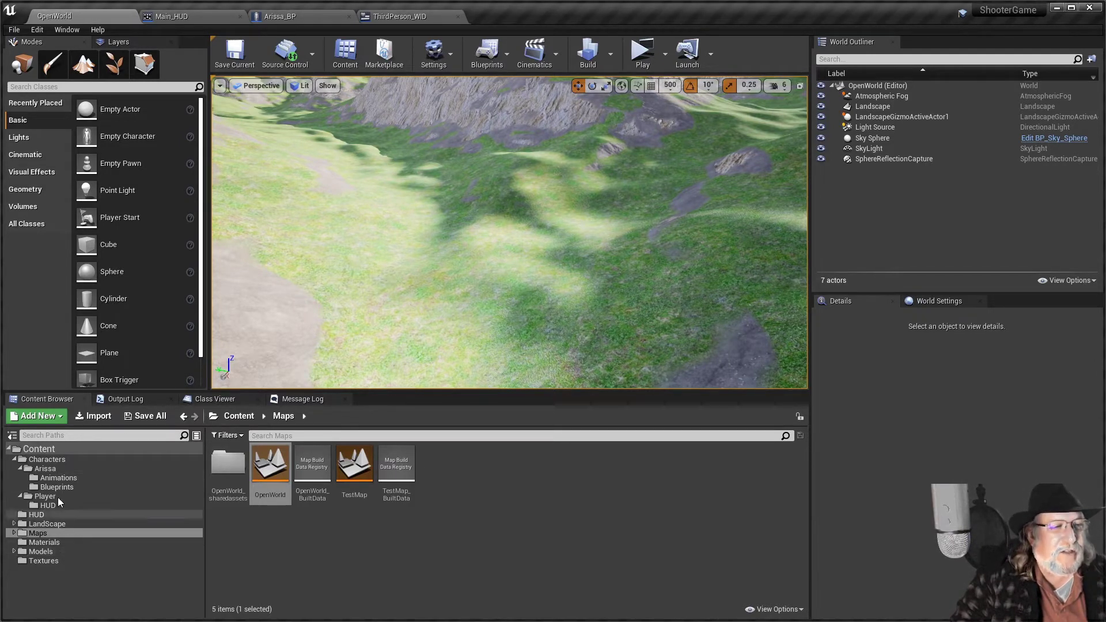
left_click(14, 459)
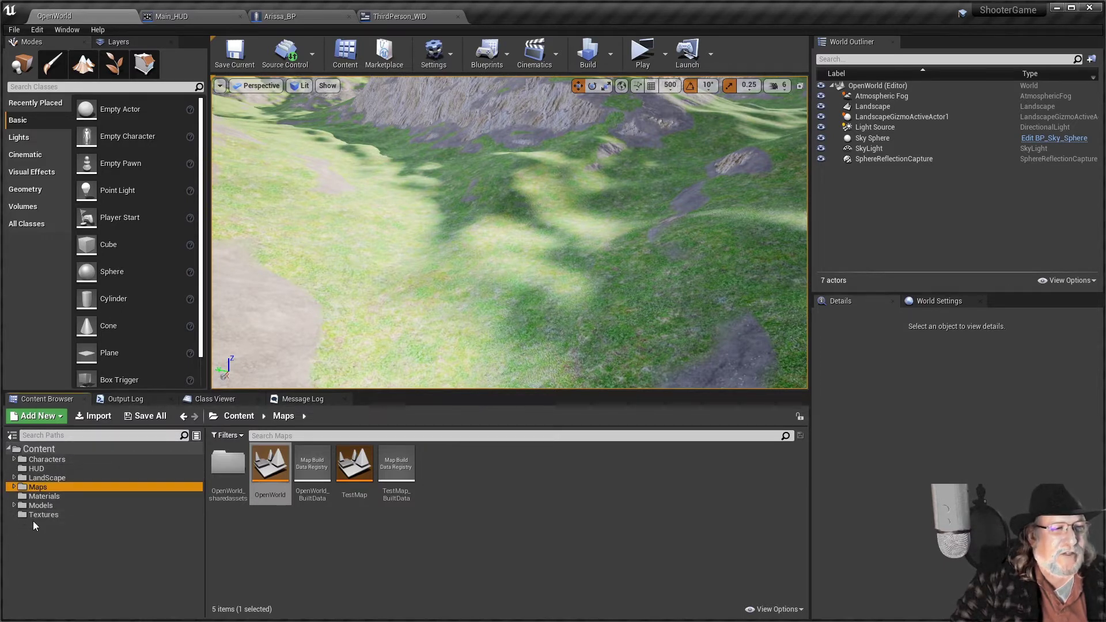
left_click(65, 450)
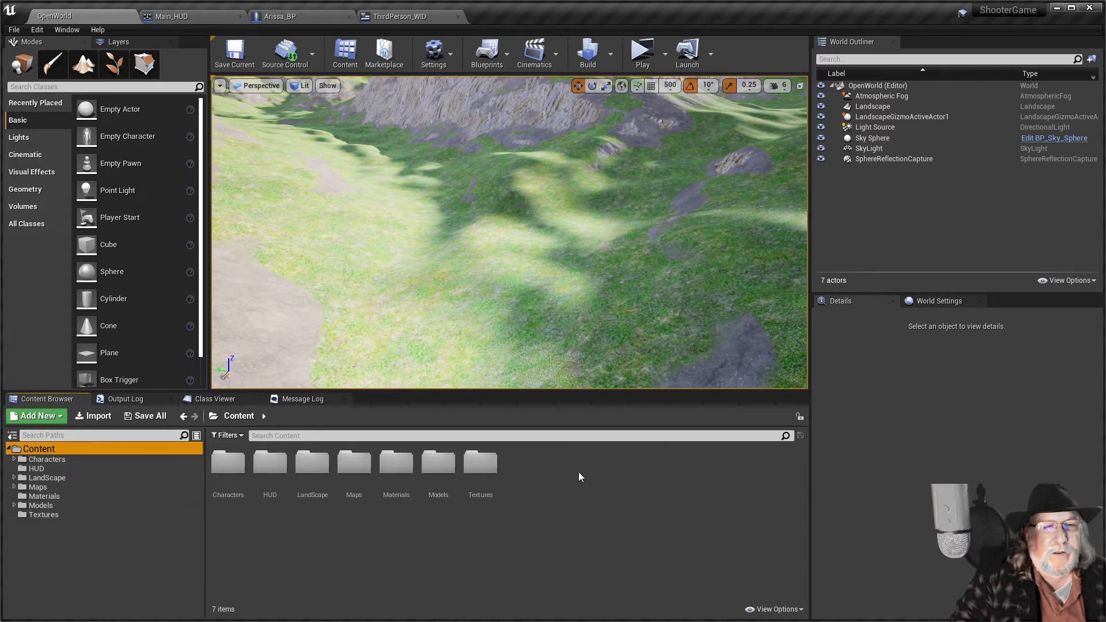
- Create a folder named Blueprints in the root Content folder
right_click(538, 459)
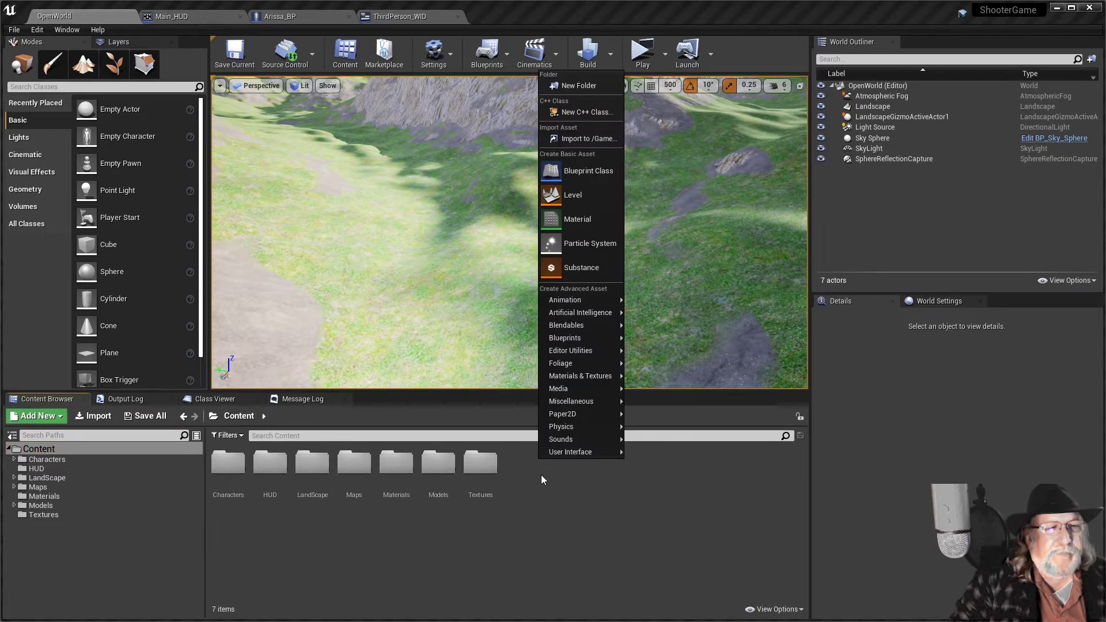
left_click(576, 85)
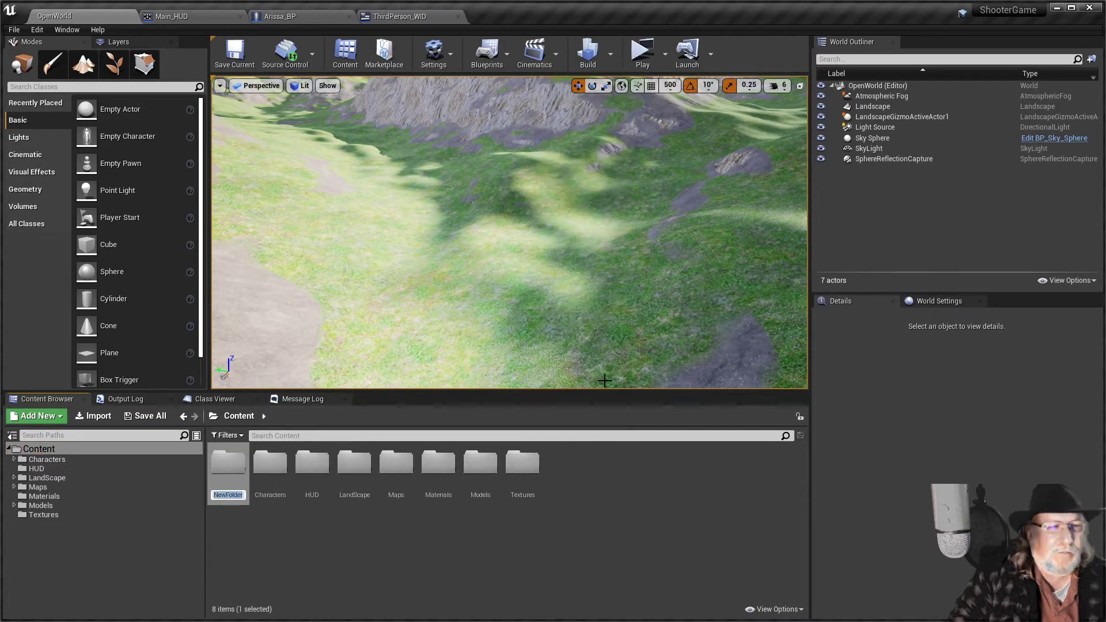
type("Blueprints")
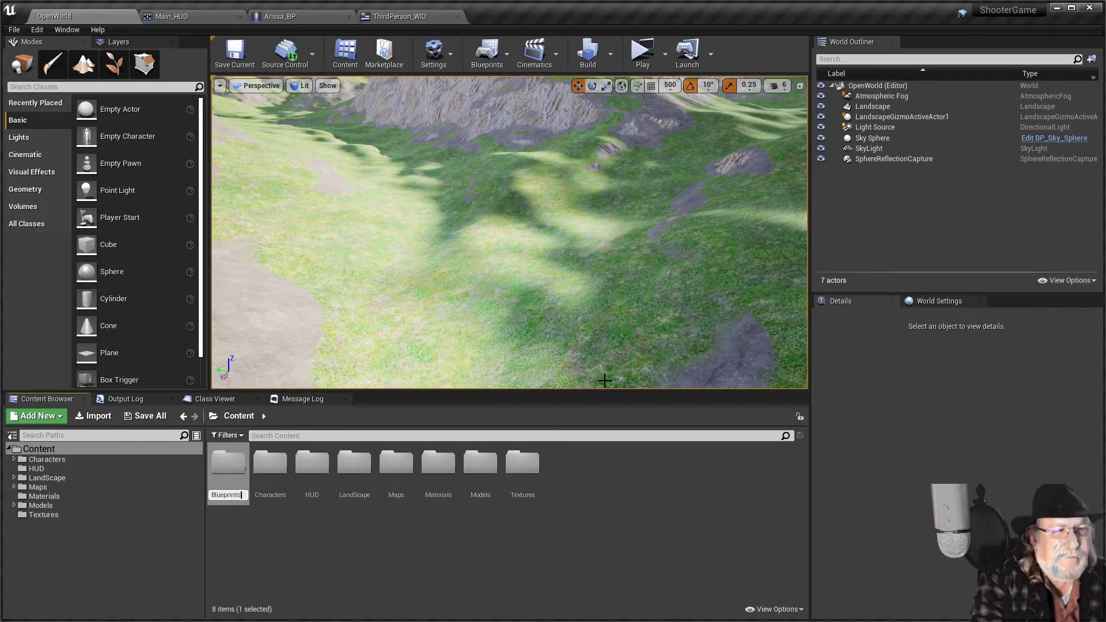
key("Return")
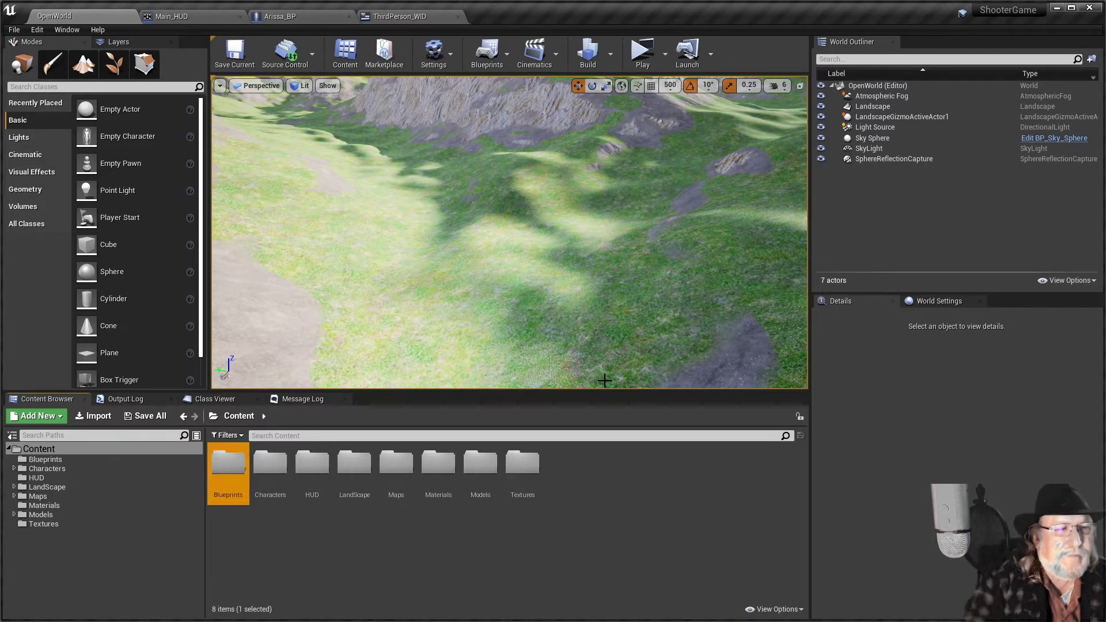
- Create a folder named Water inside the Models folder and open it
left_click(540, 471)
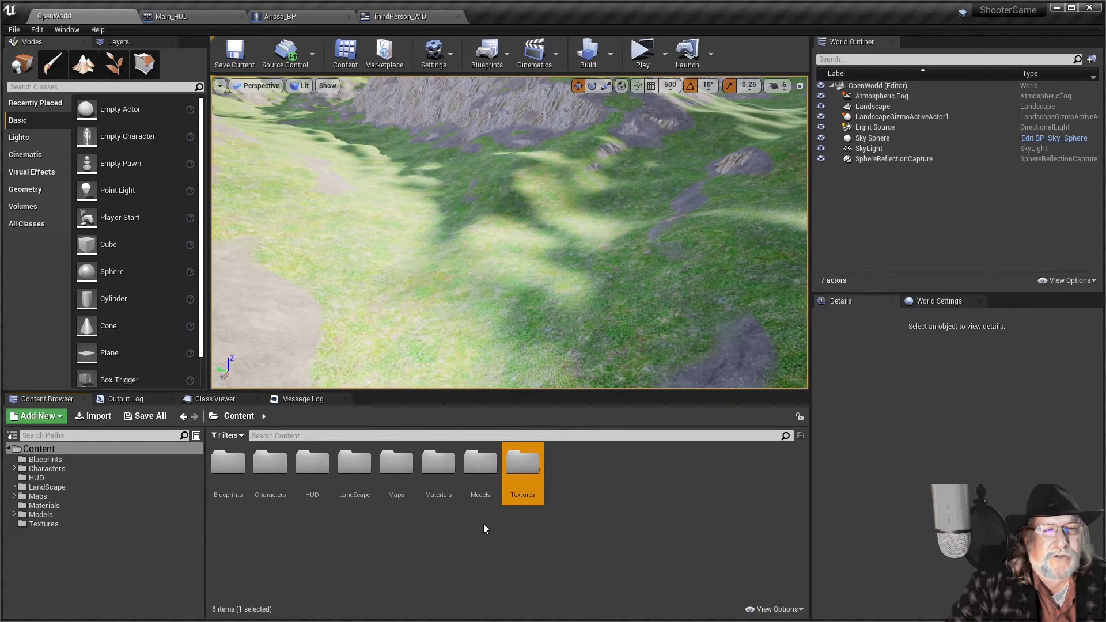
left_click(449, 497)
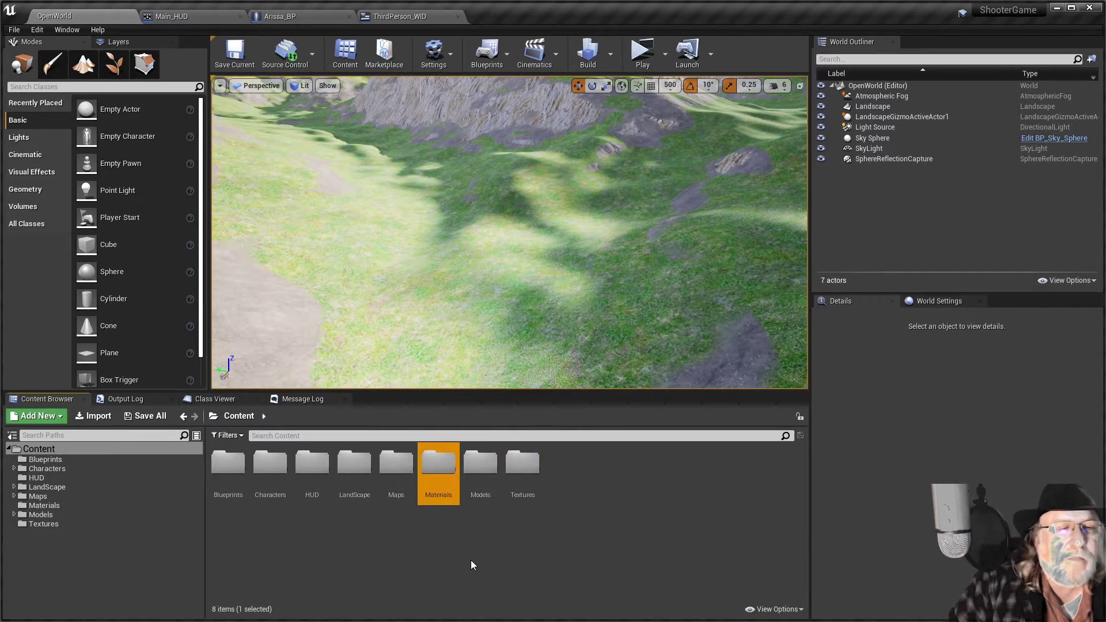
left_click(481, 468)
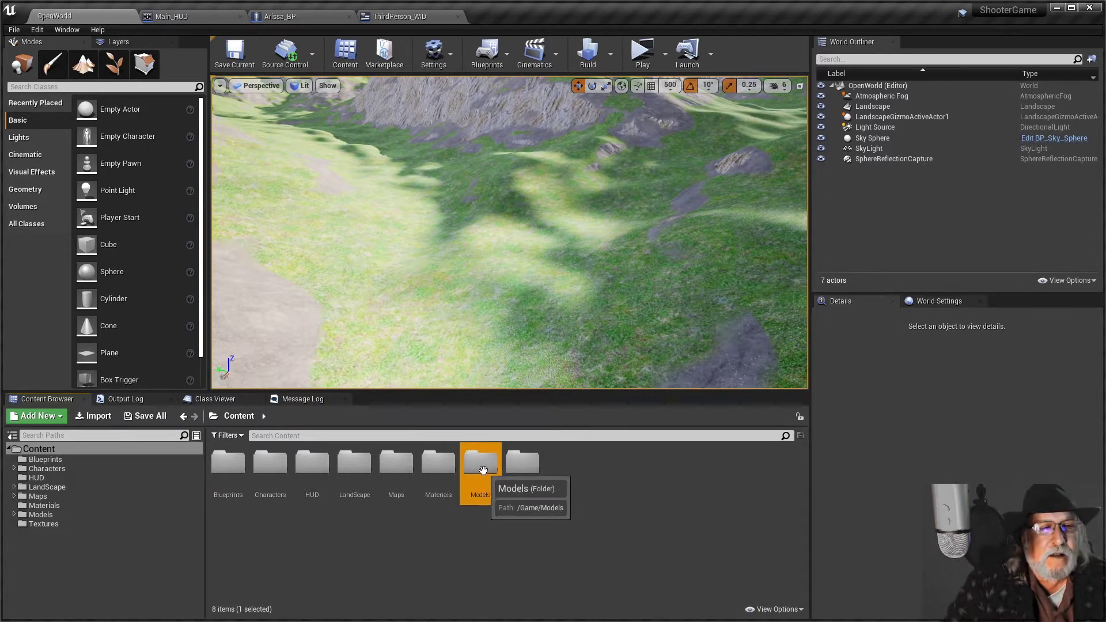
double_click(483, 470)
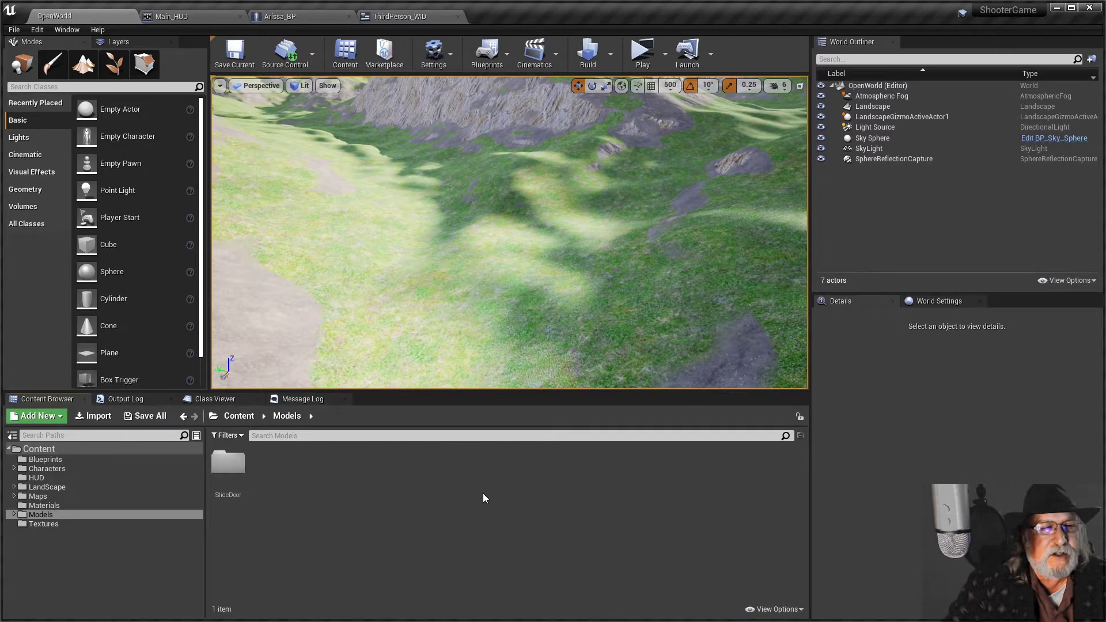
right_click(281, 466)
left_click(341, 93)
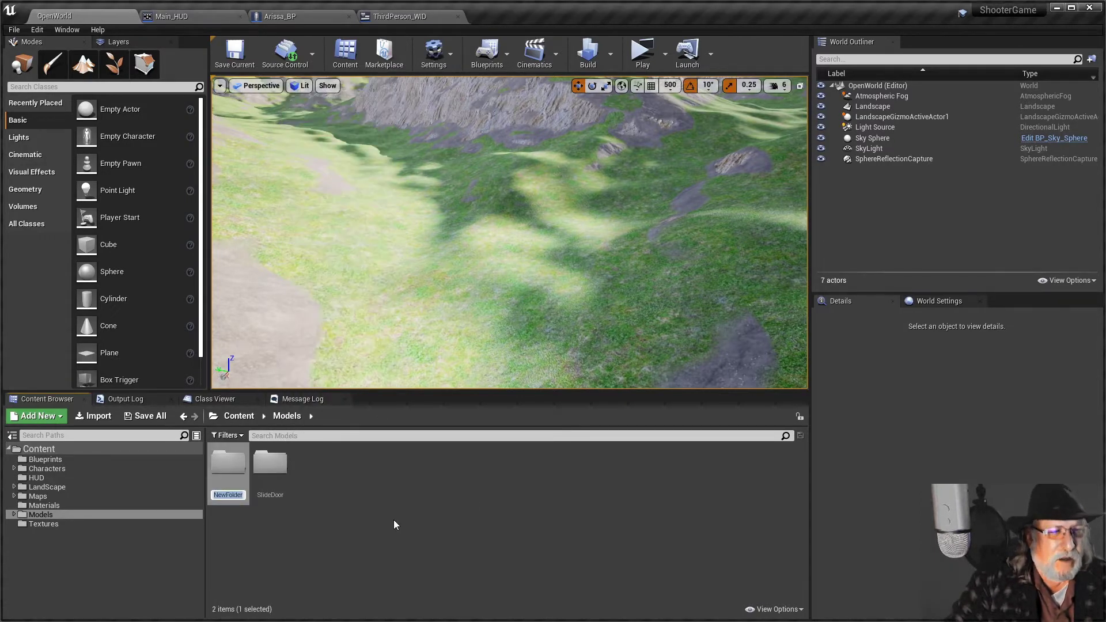
type("Water")
key("Return")
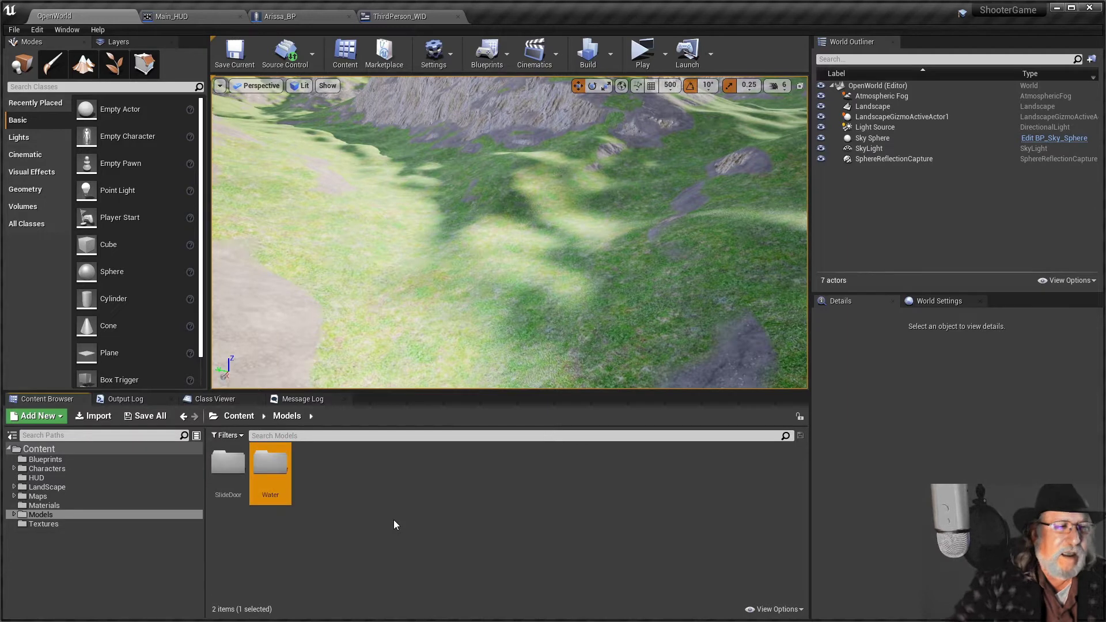
double_click(281, 470)
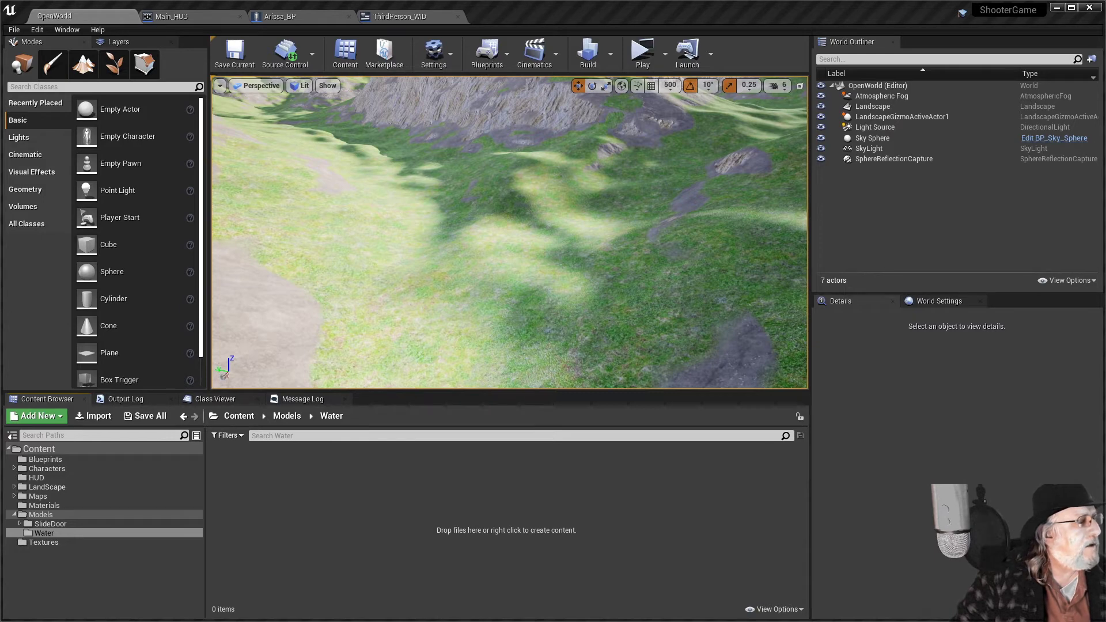
- Switch to File Explorer and open the StaticMesh folder inside Assets, Blender, WaterPlane, ExportedFbx to reach SM_Plane.fbx
key("alt+Tab")
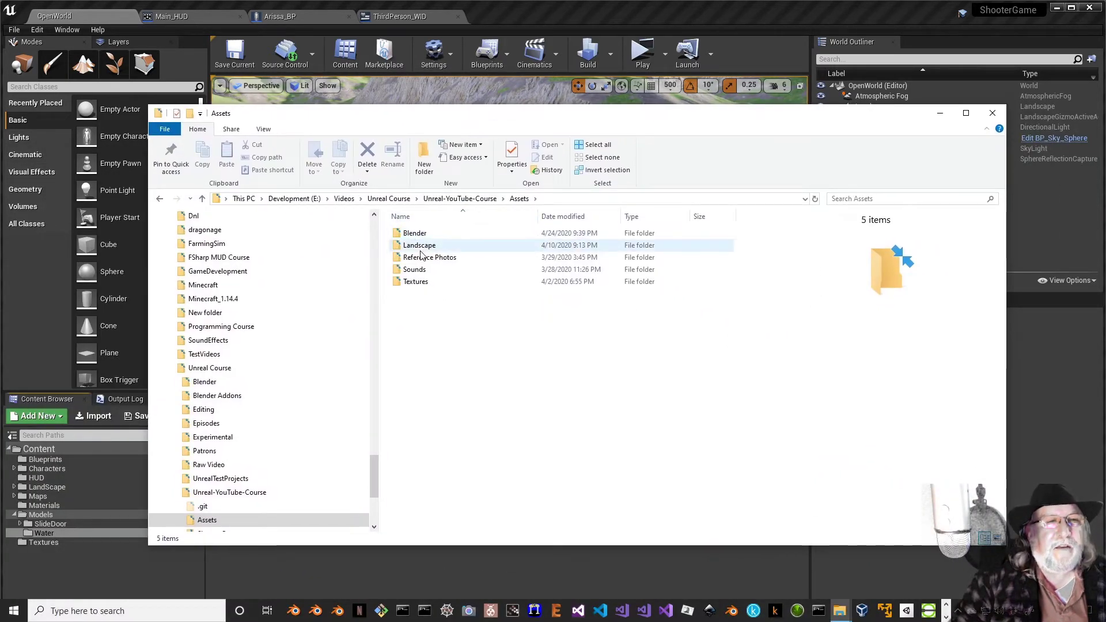
left_click(476, 199)
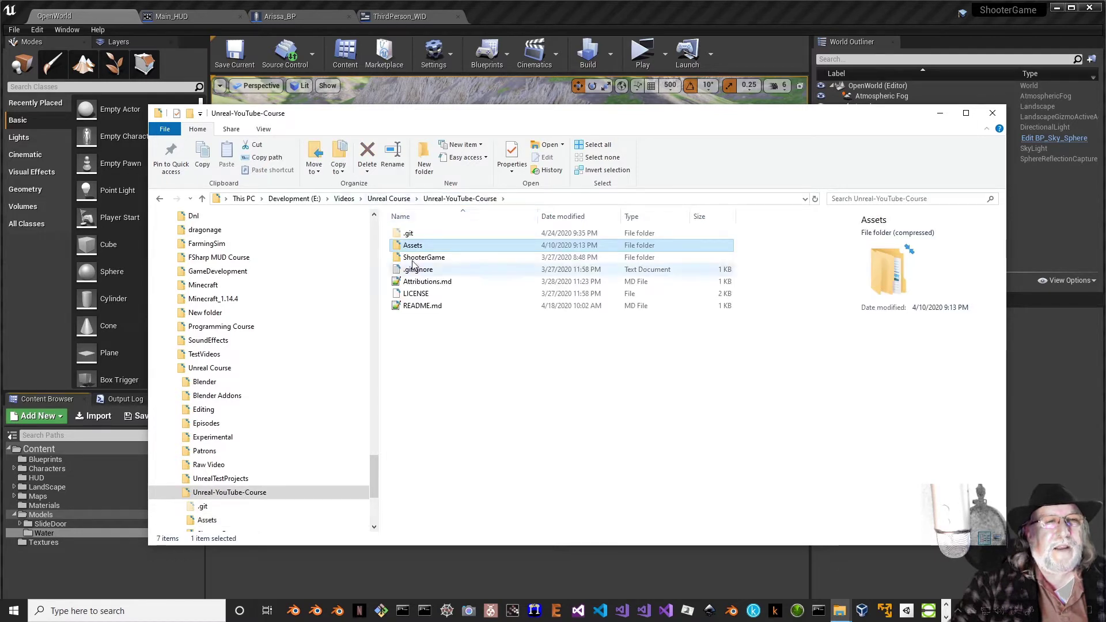
double_click(415, 245)
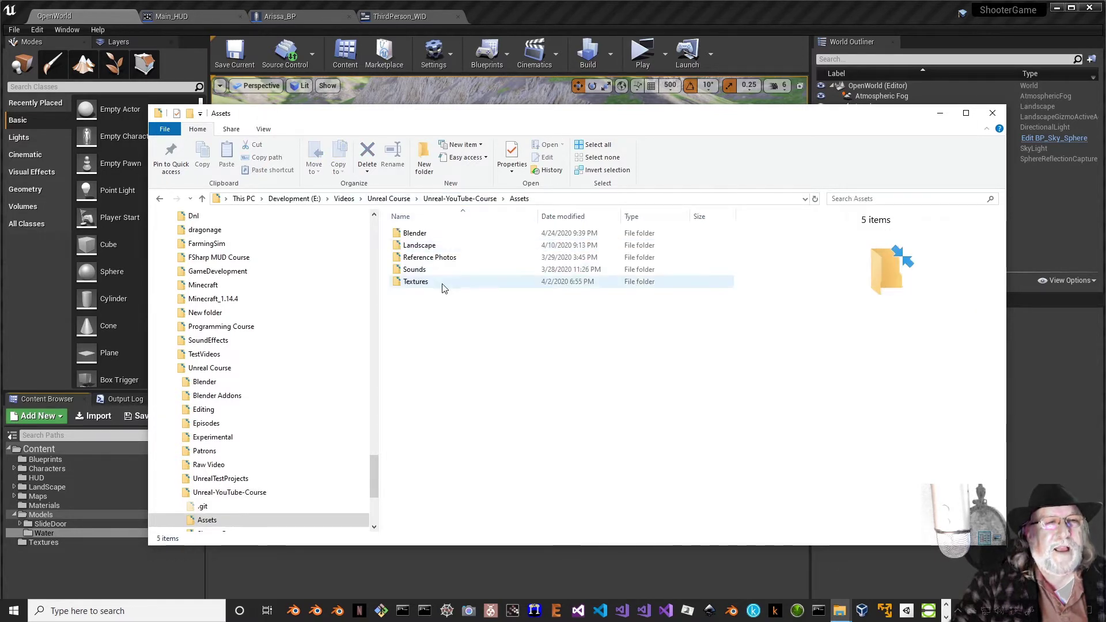
double_click(418, 234)
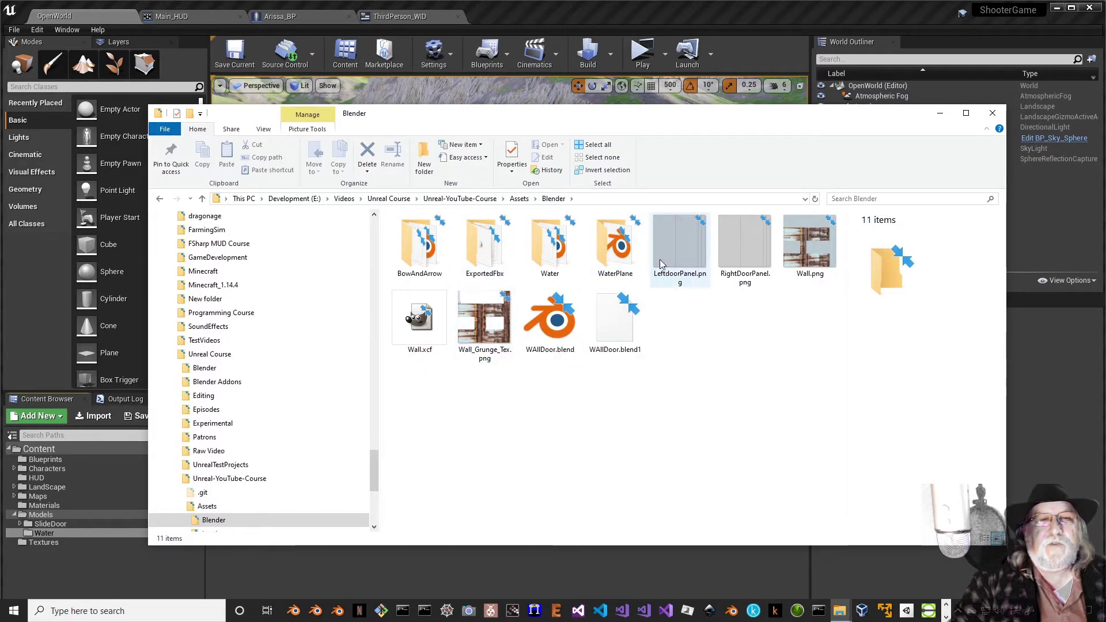
left_click(620, 257)
double_click(620, 257)
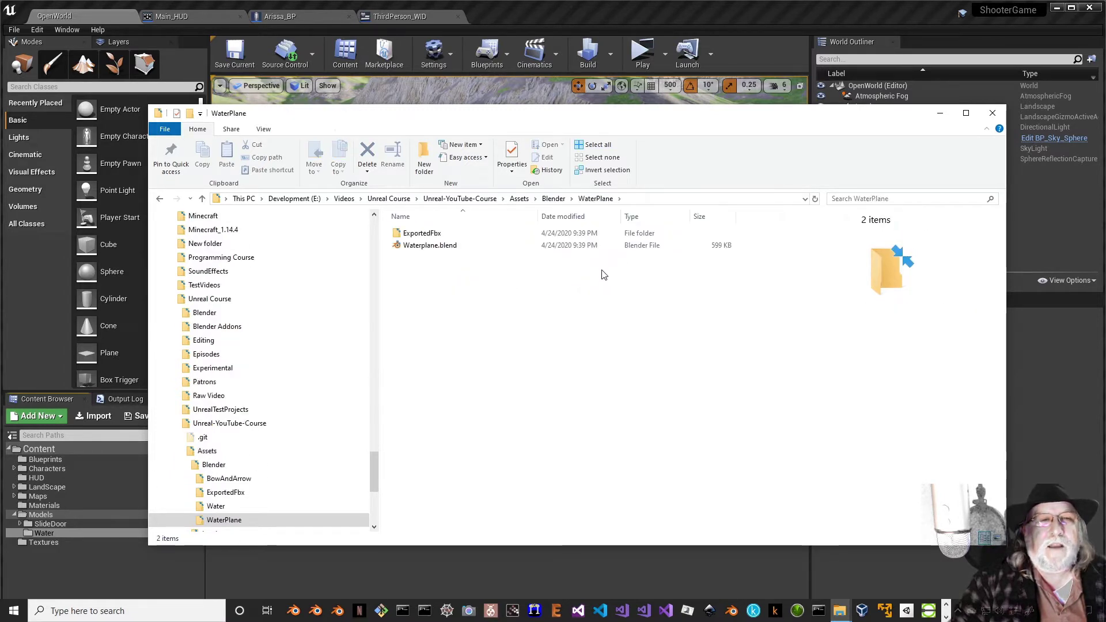
double_click(415, 233)
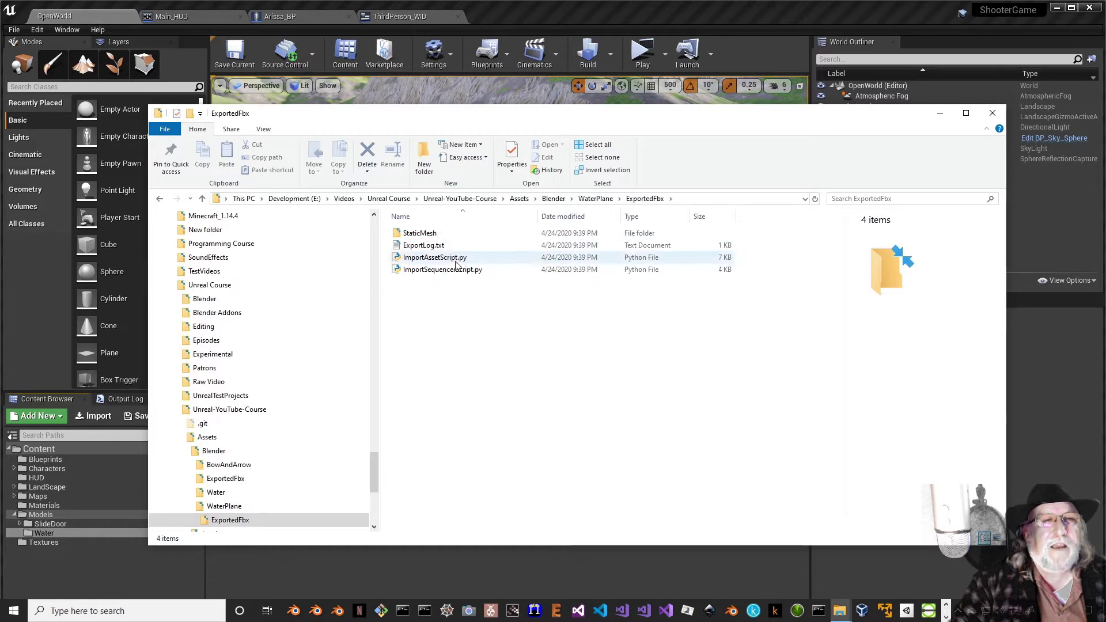
double_click(421, 235)
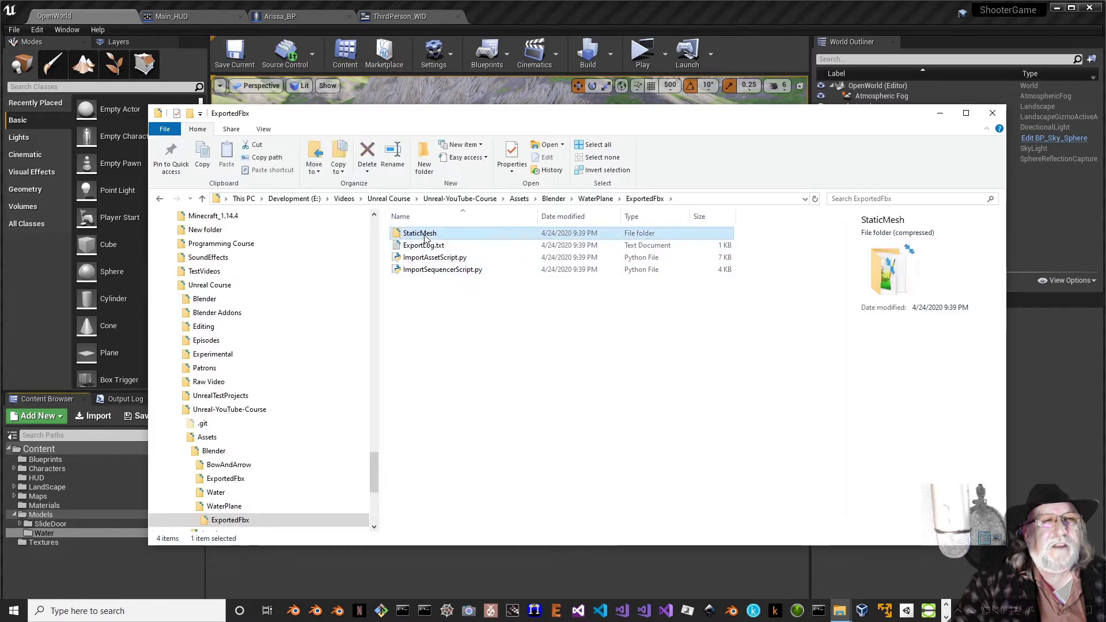
left_click(419, 236)
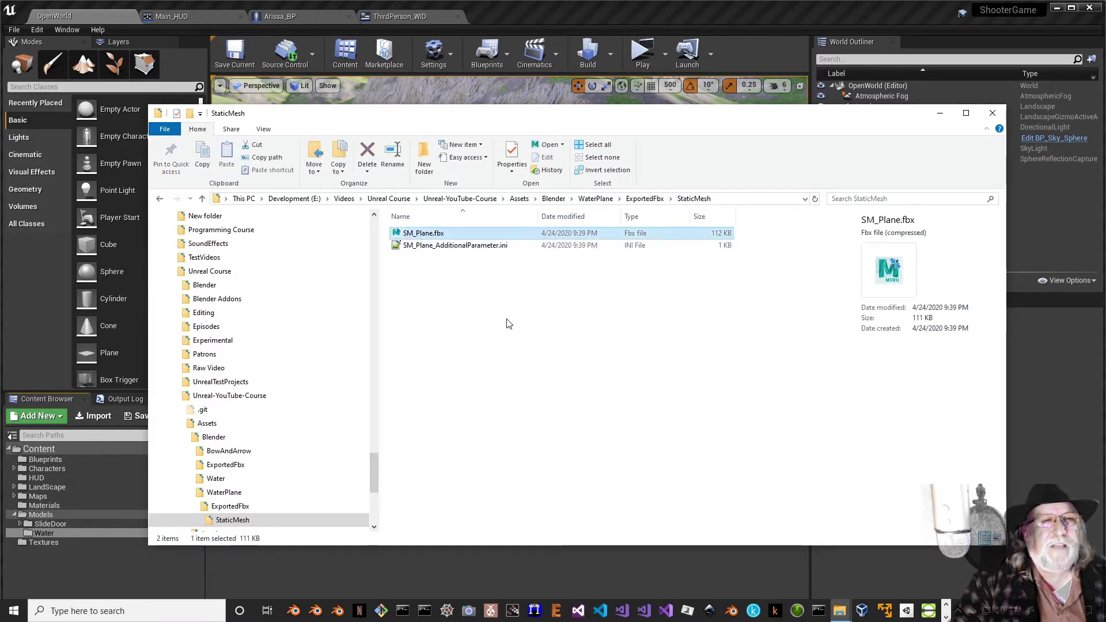
- Import SM_Plane.fbx from File Explorer into the project's Water folder with the default FBX import options
left_click_drag(551, 115, 0, 112)
left_click_drag(75, 403, 285, 478)
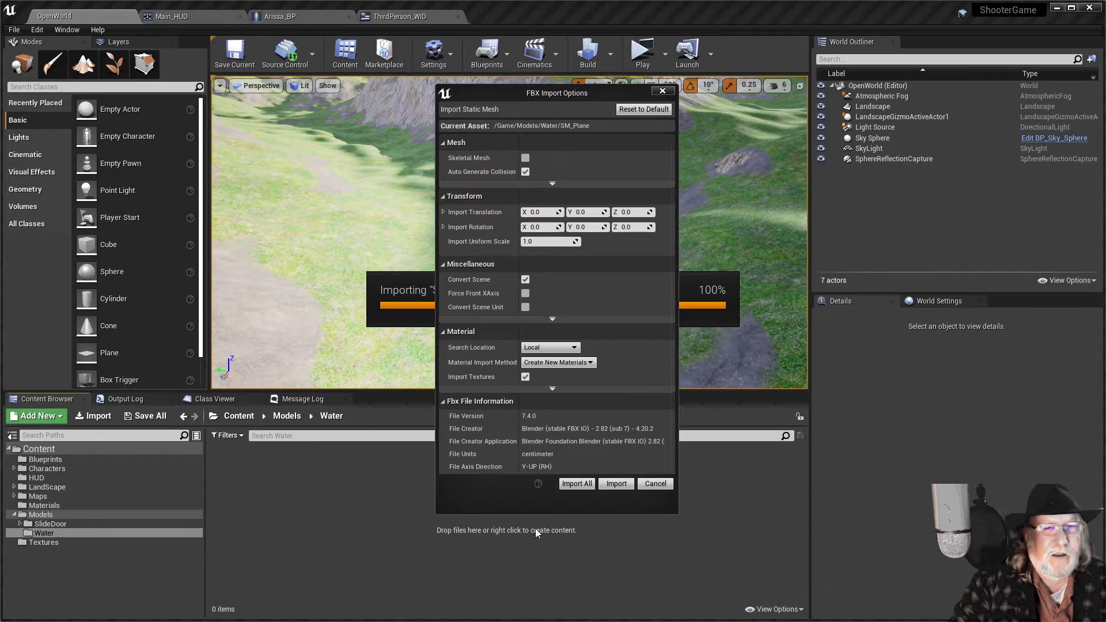
left_click(578, 484)
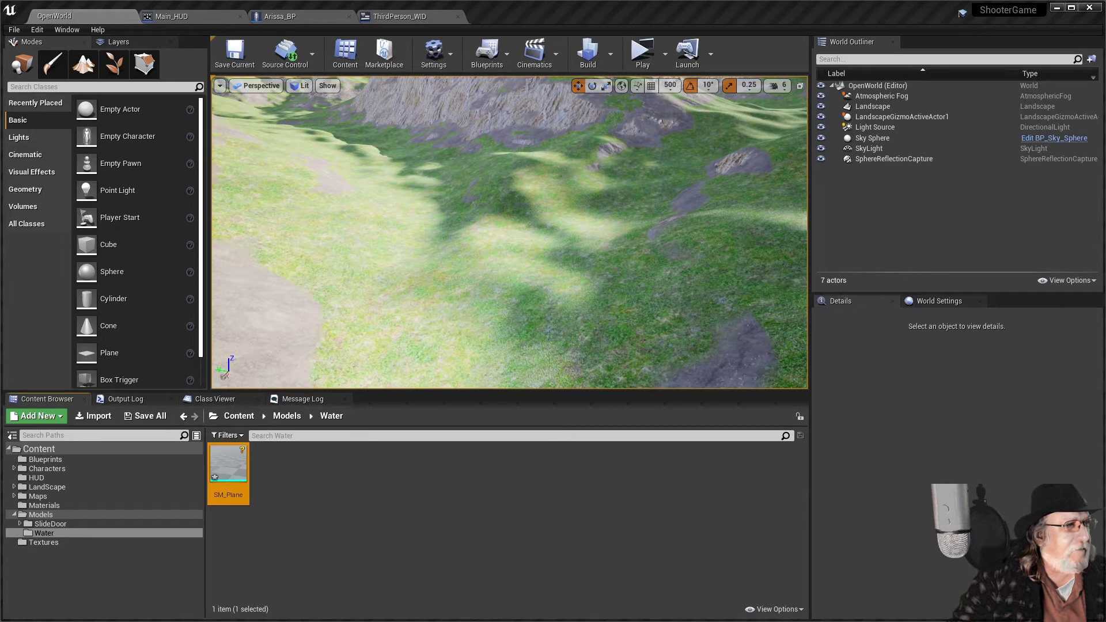
- Create a material named Water_MAT in the Materials folder
left_click(59, 506)
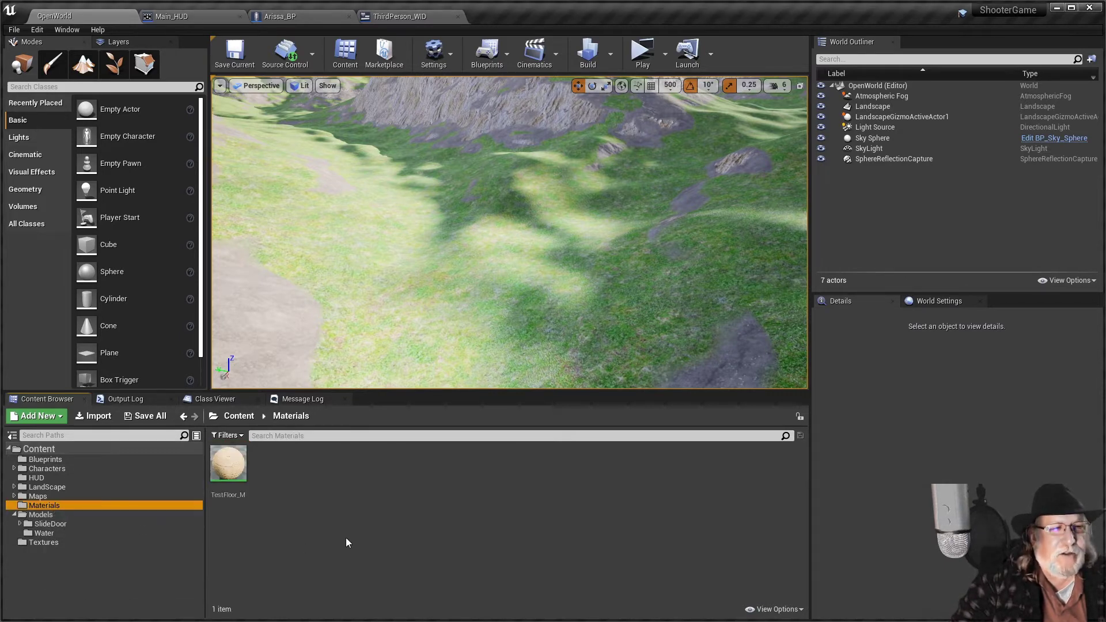
right_click(295, 475)
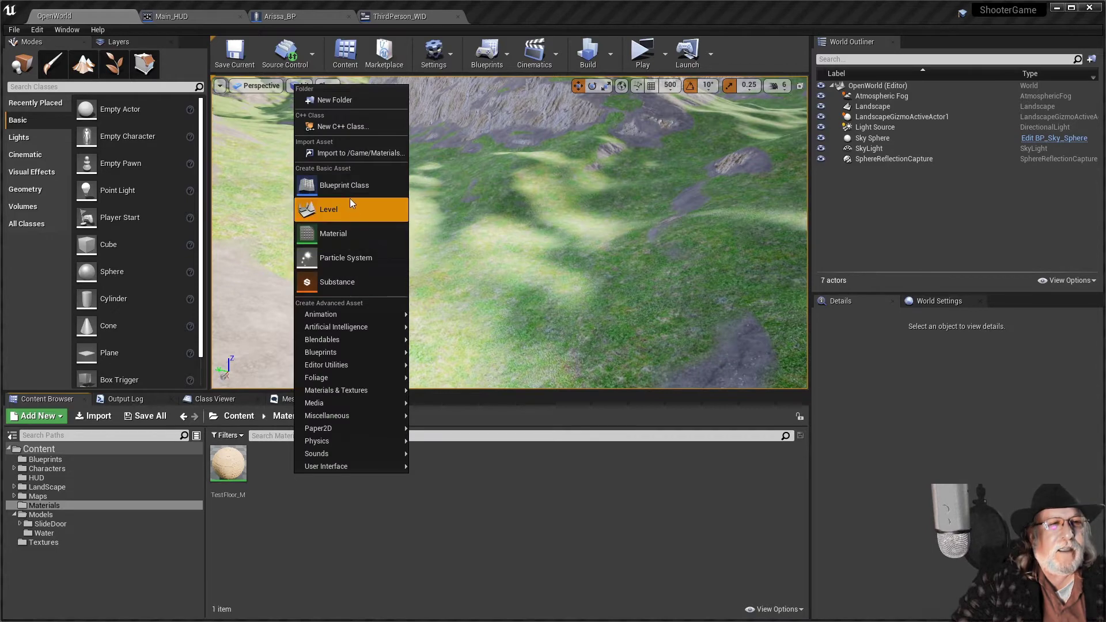
left_click(358, 233)
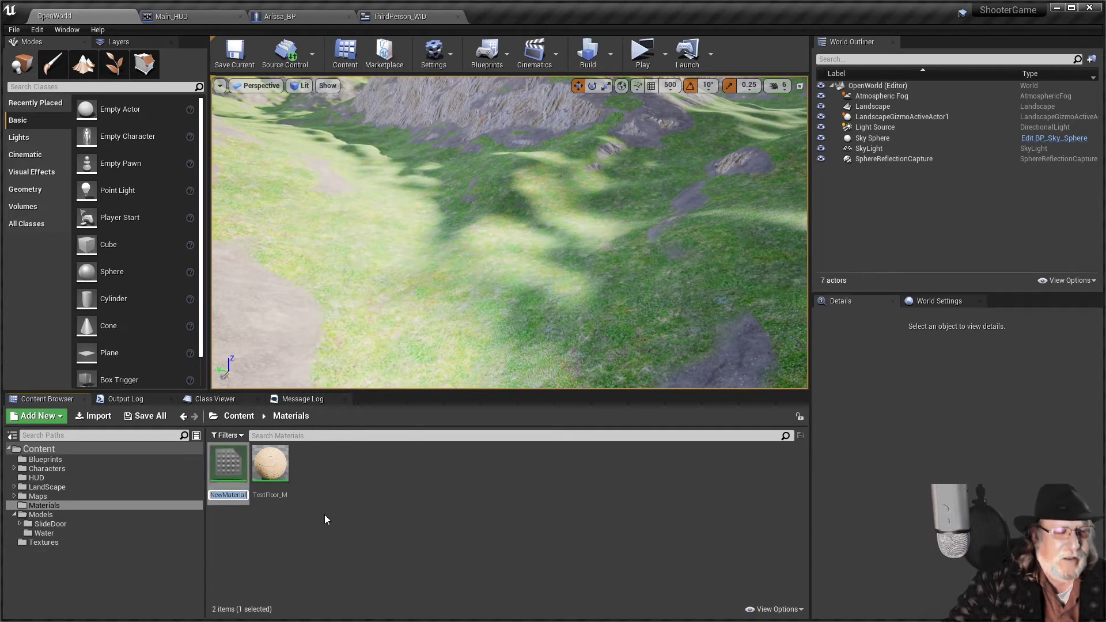
type("Wa")
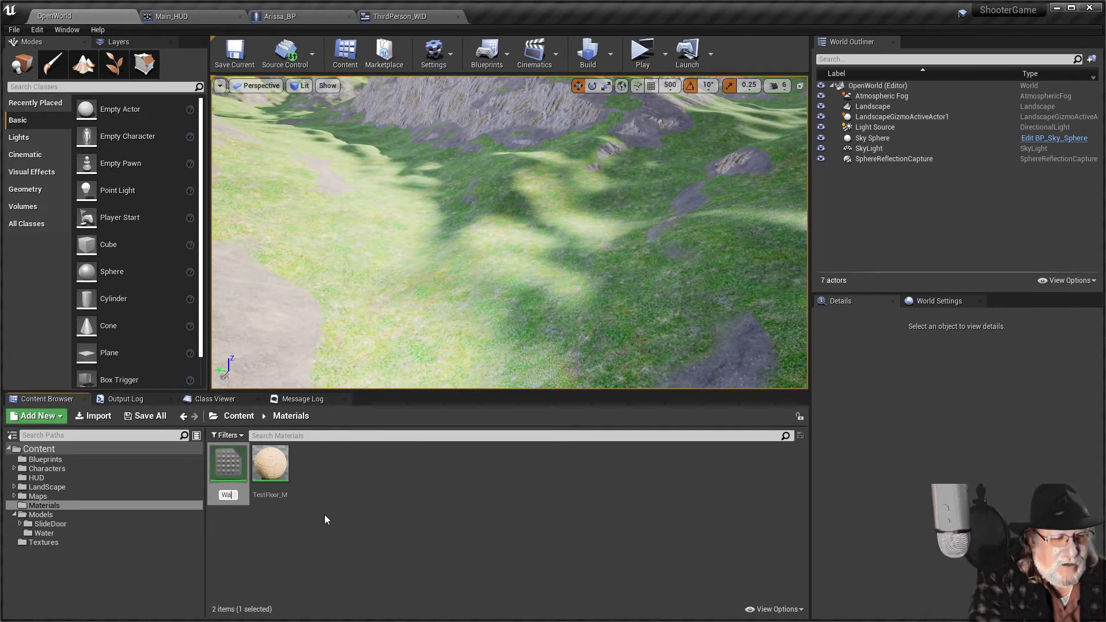
type("ter_MAT")
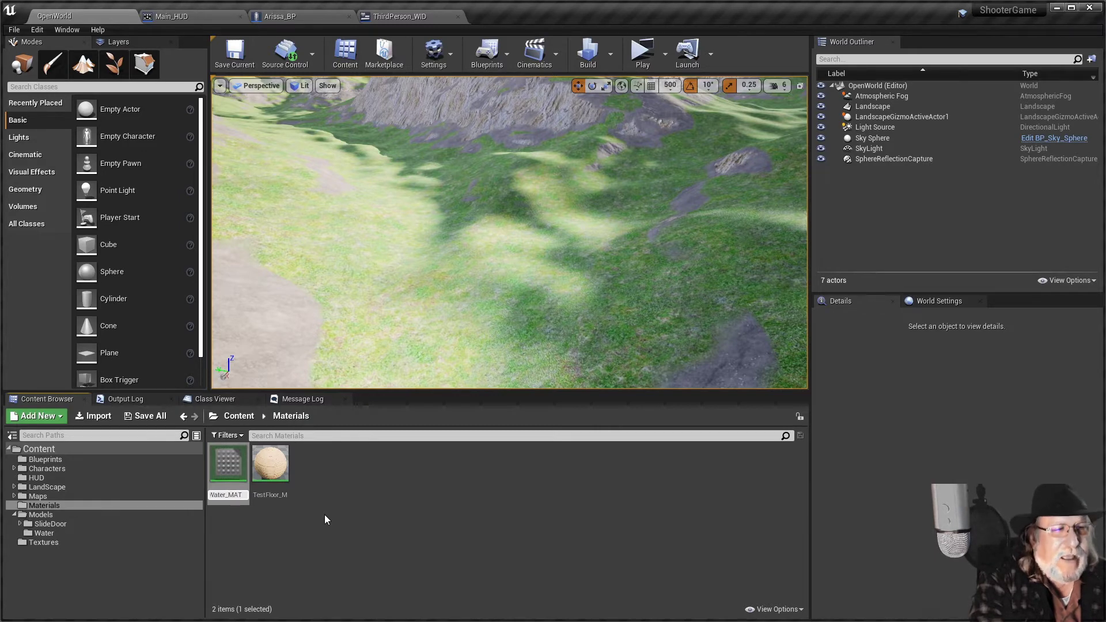
key("Return")
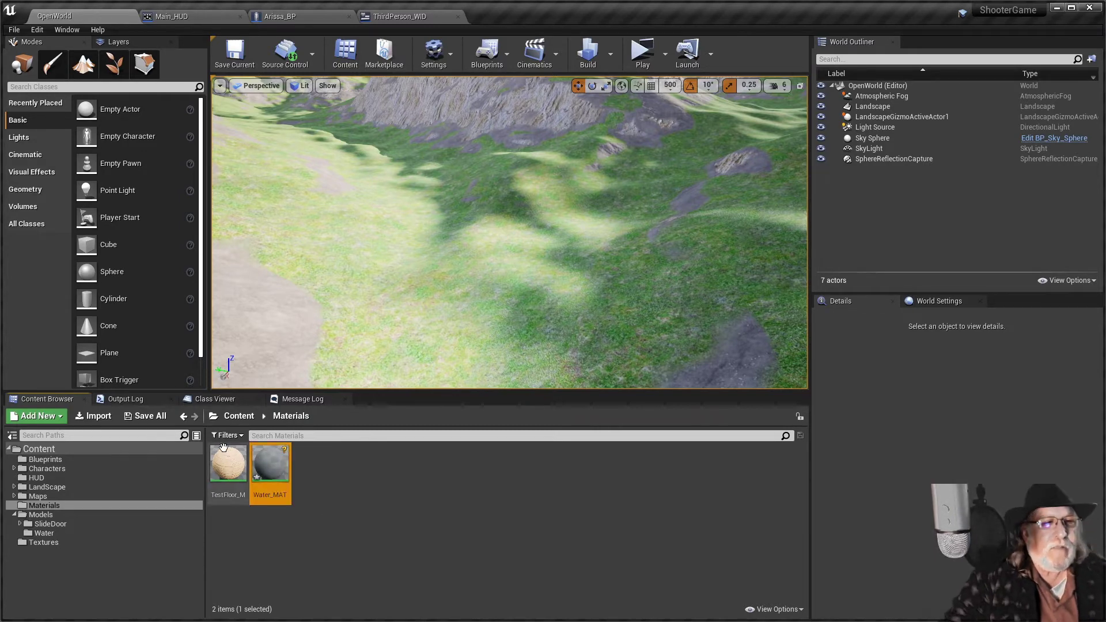
- Open the Water_MAT material for editing and set its Blend Mode to Translucent
double_click(281, 463)
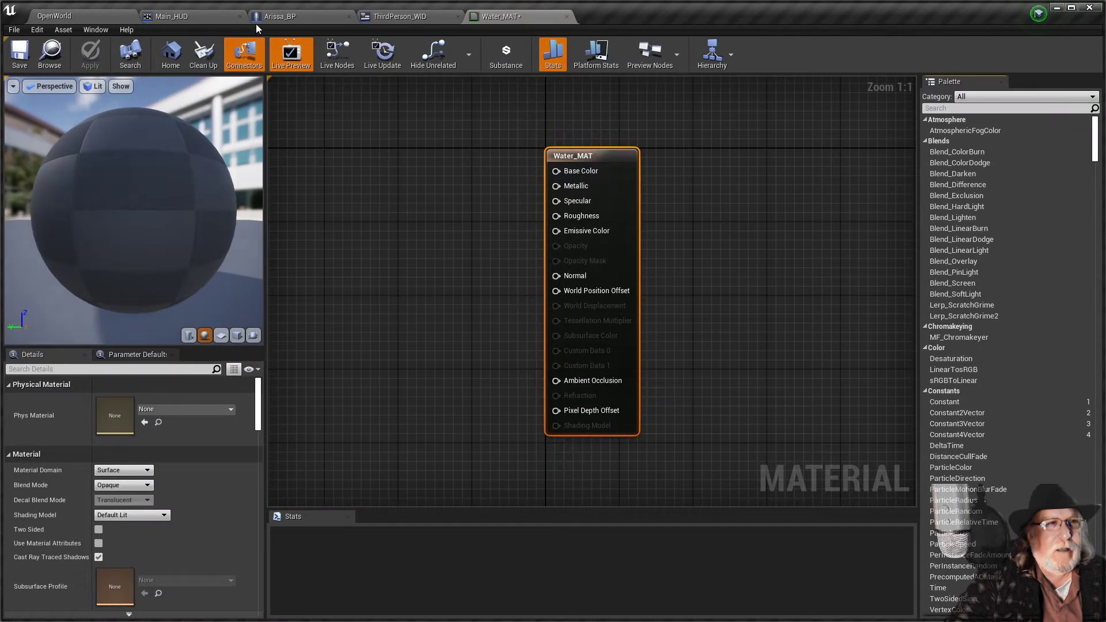
right_click_drag(481, 237, 620, 233)
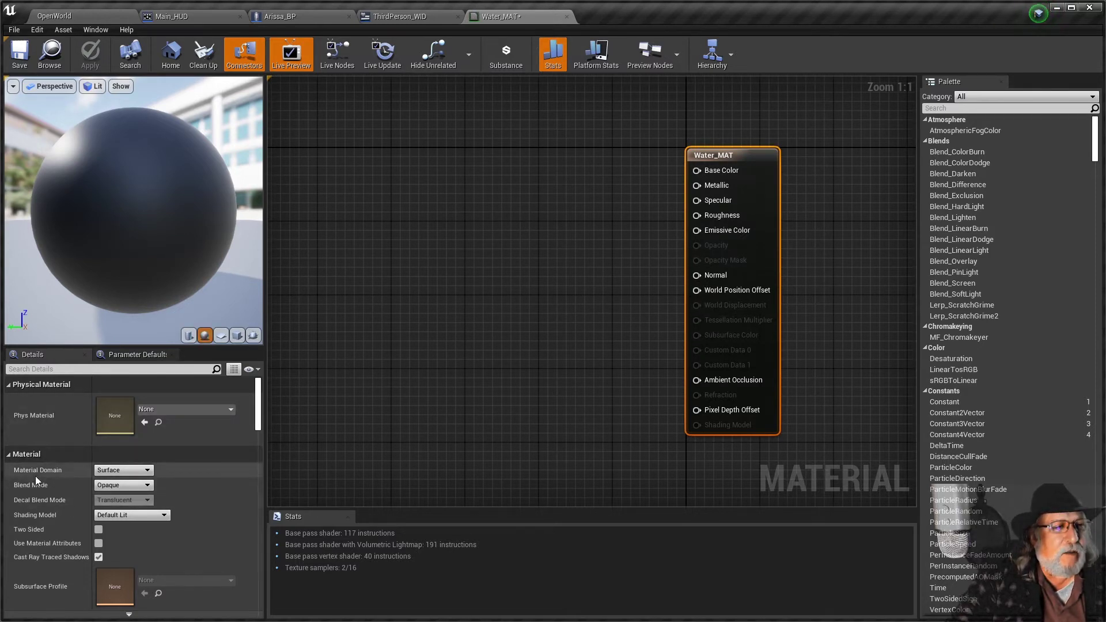
left_click(123, 486)
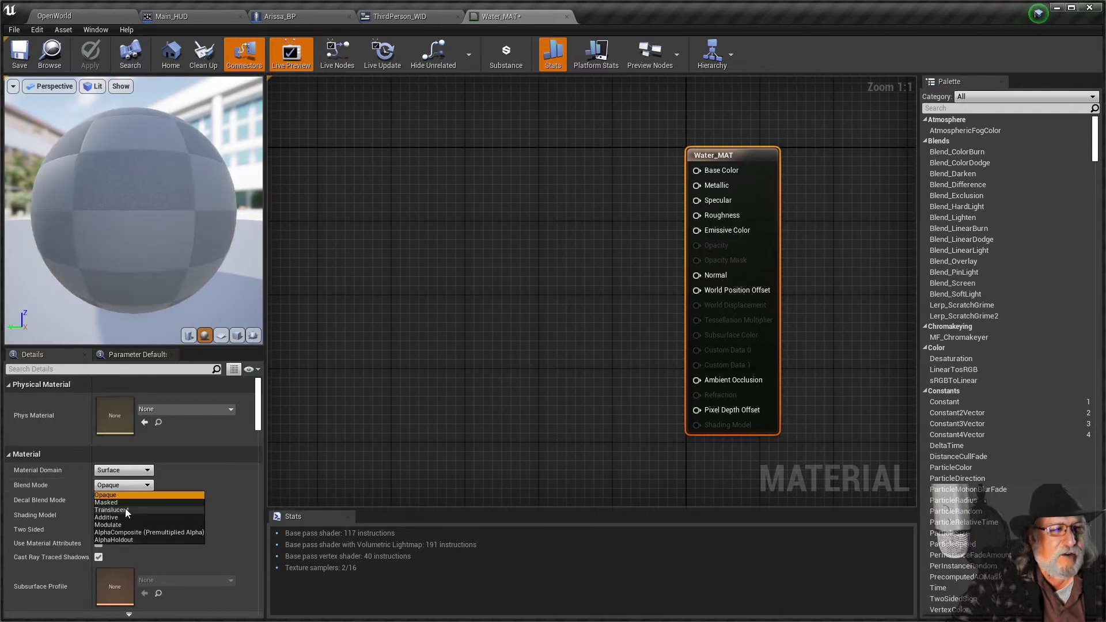
left_click(126, 509)
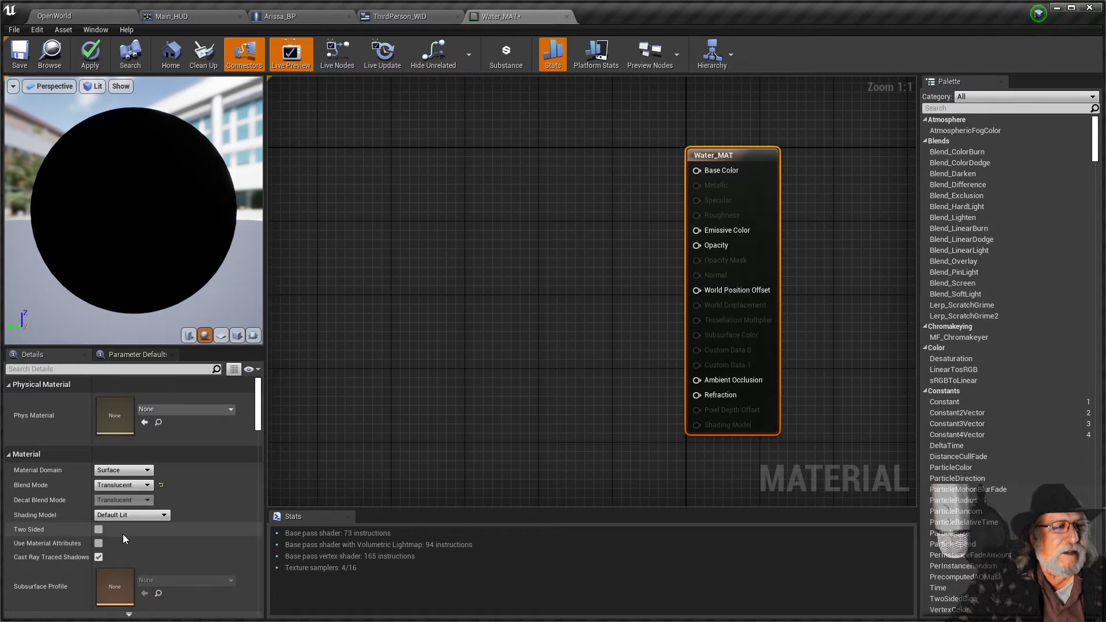
- Set the material's translucency Lighting Mode to Surface TranslucencyVolume
scroll(122, 534, "down", 5)
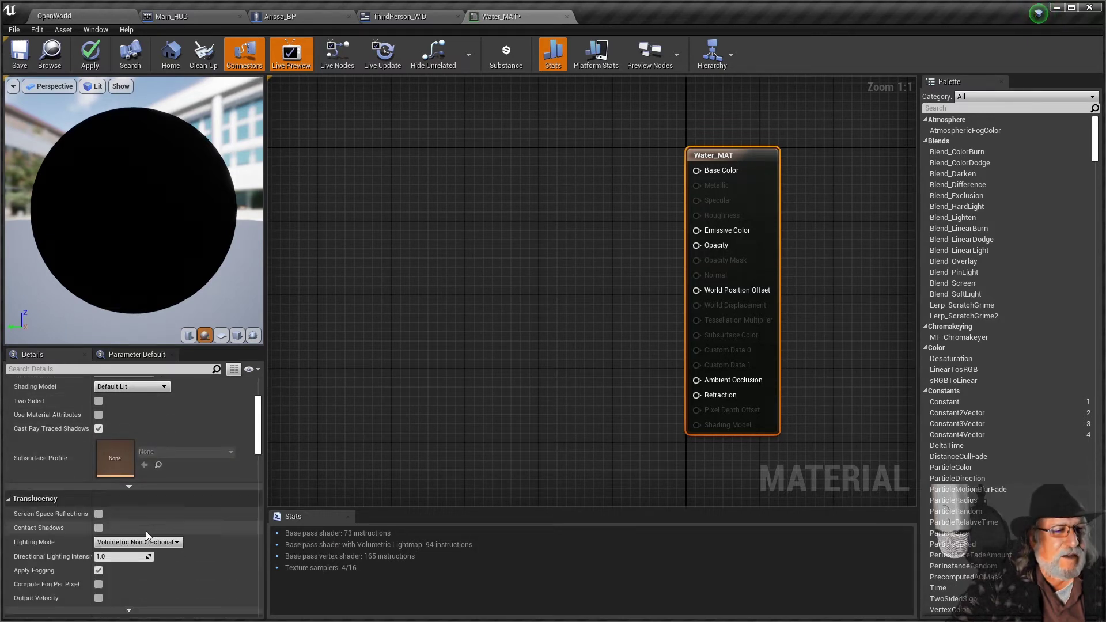
scroll(146, 531, "down", 1)
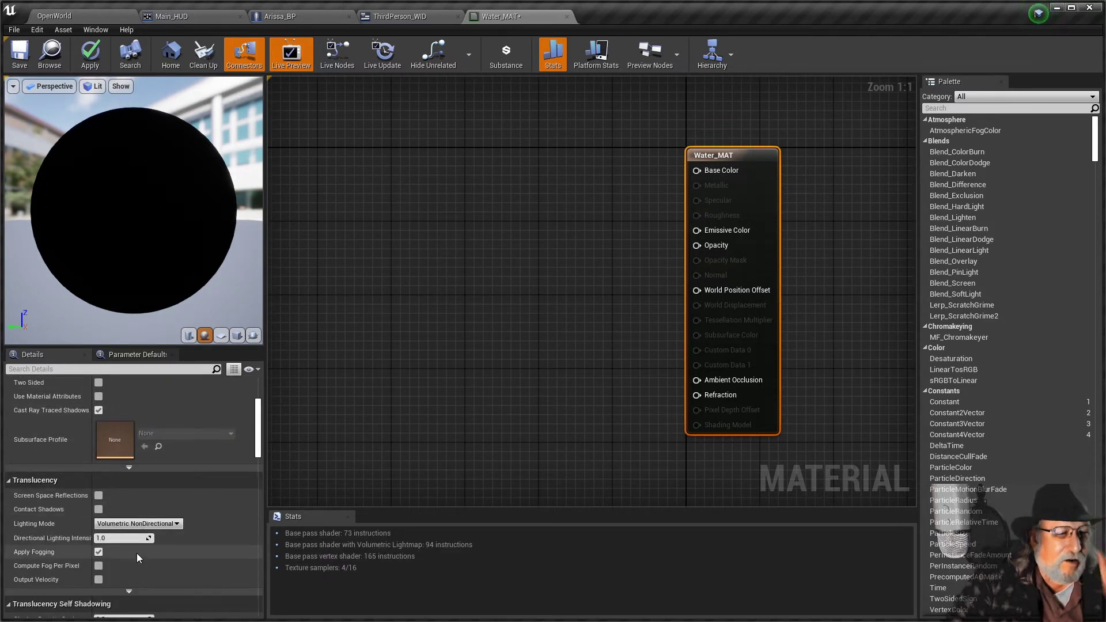
scroll(136, 553, "down", 3)
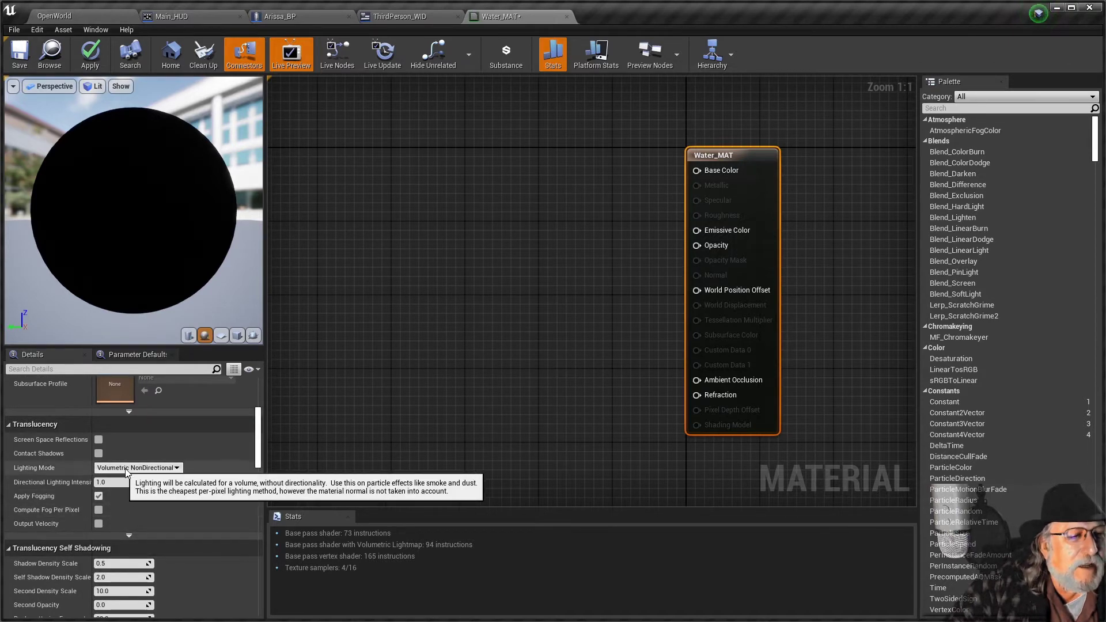
left_click(172, 469)
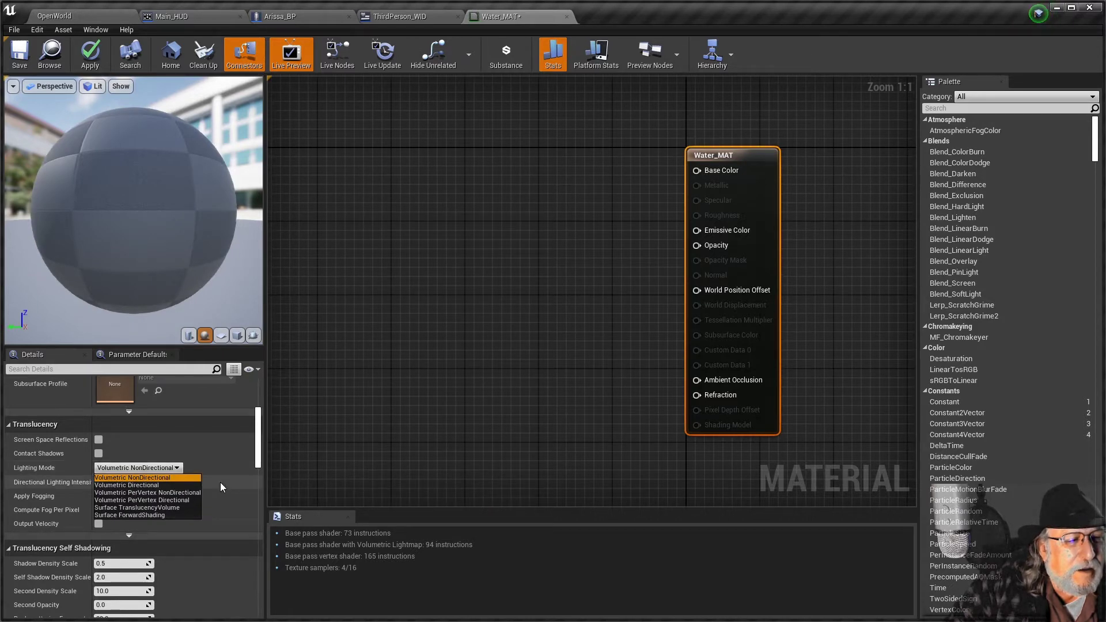
left_click(296, 466)
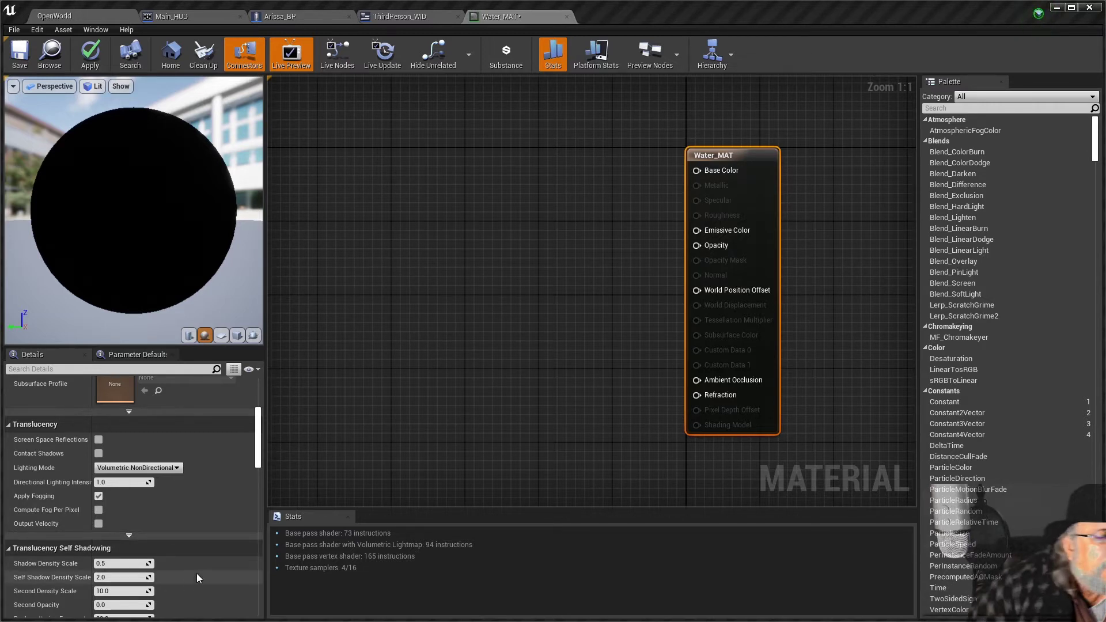
mouse_move(85, 484)
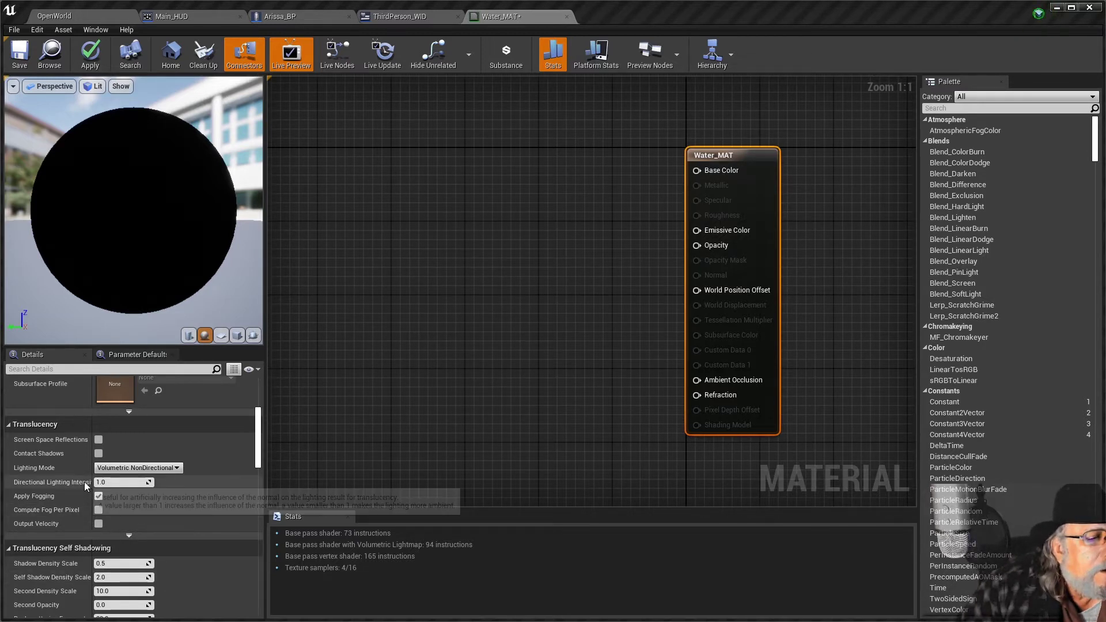
left_click(144, 468)
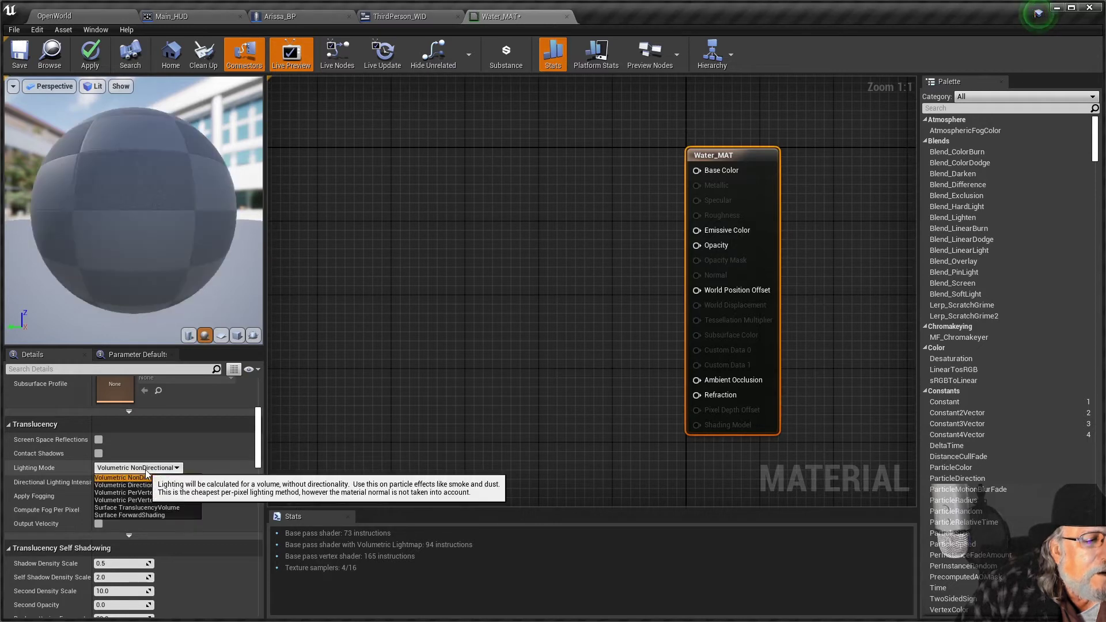
left_click(154, 507)
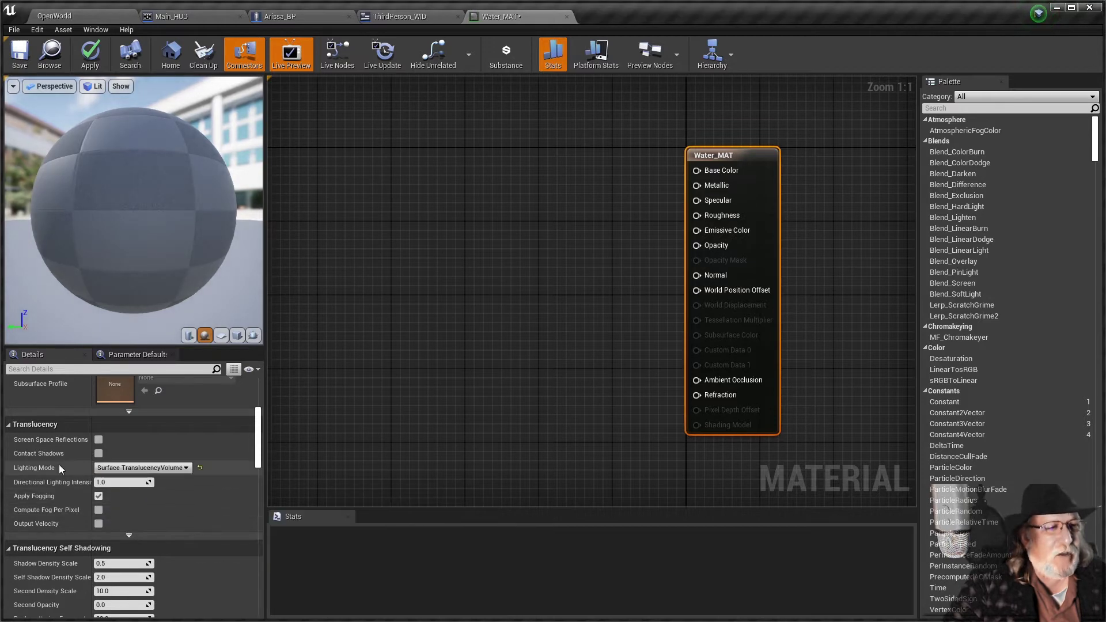
- Set the Water_MAT material's D3D11 Tessellation Mode to PN Triangles
scroll(173, 520, "down", 3)
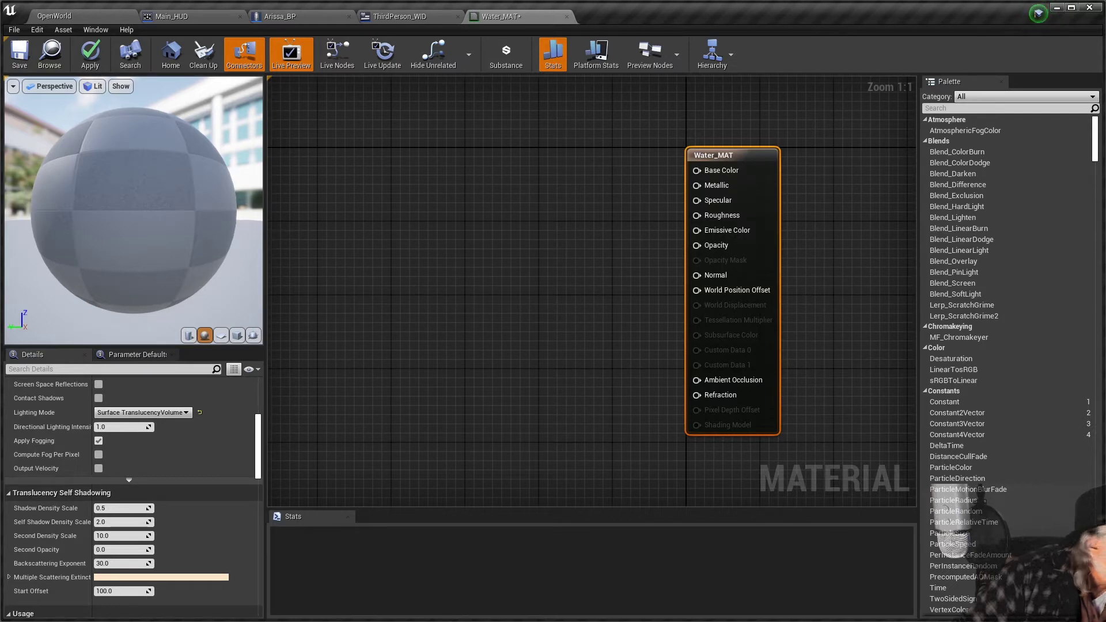
scroll(219, 537, "down", 5)
scroll(195, 539, "down", 10)
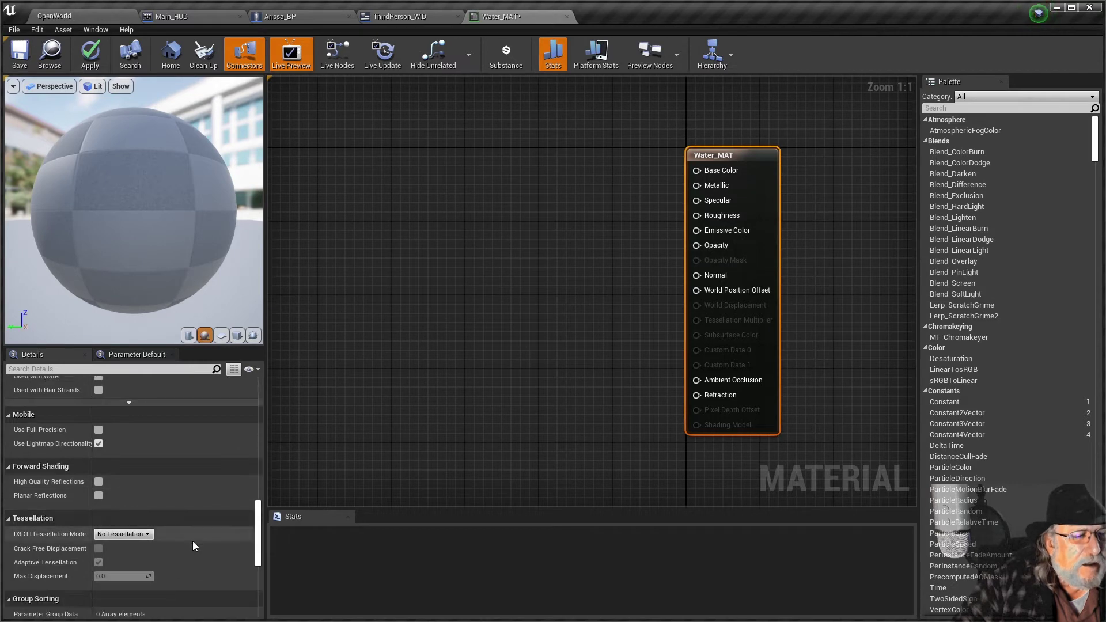
scroll(192, 541, "down", 3)
left_click(133, 442)
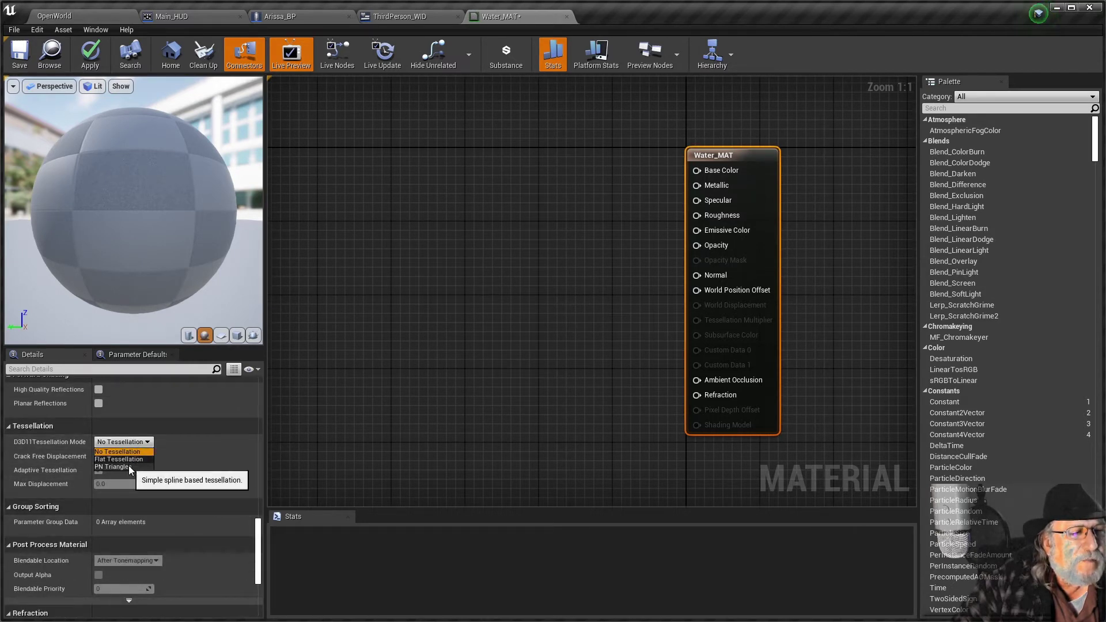
left_click(129, 466)
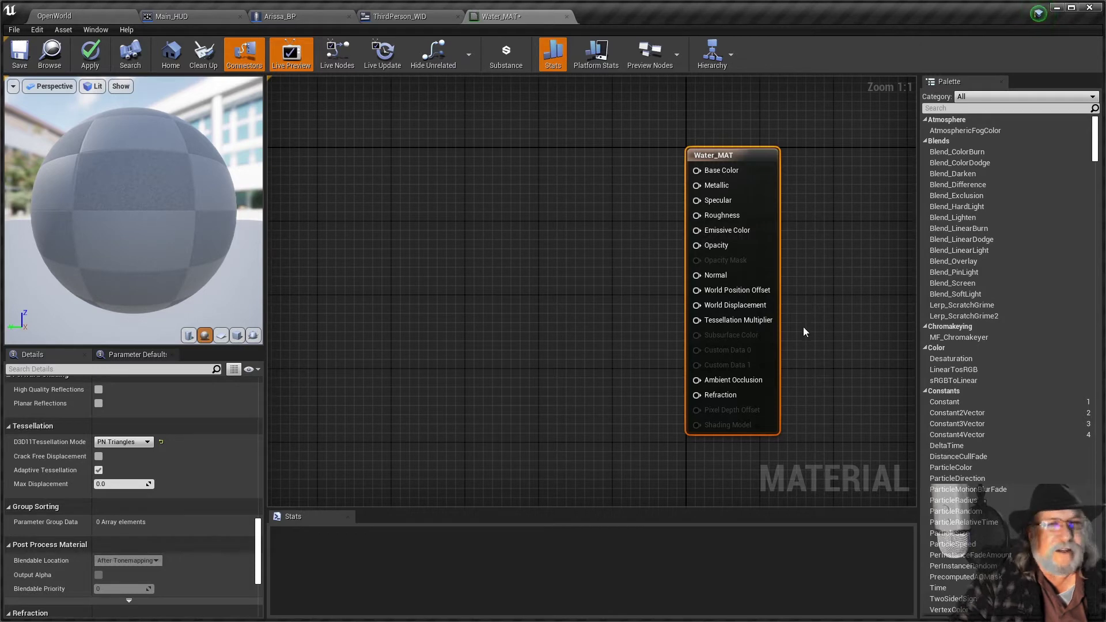
- Promote the material's Metallic and Specular inputs to parameters and stack both nodes to the left of the Water_MAT node
right_click_drag(516, 202, 583, 215)
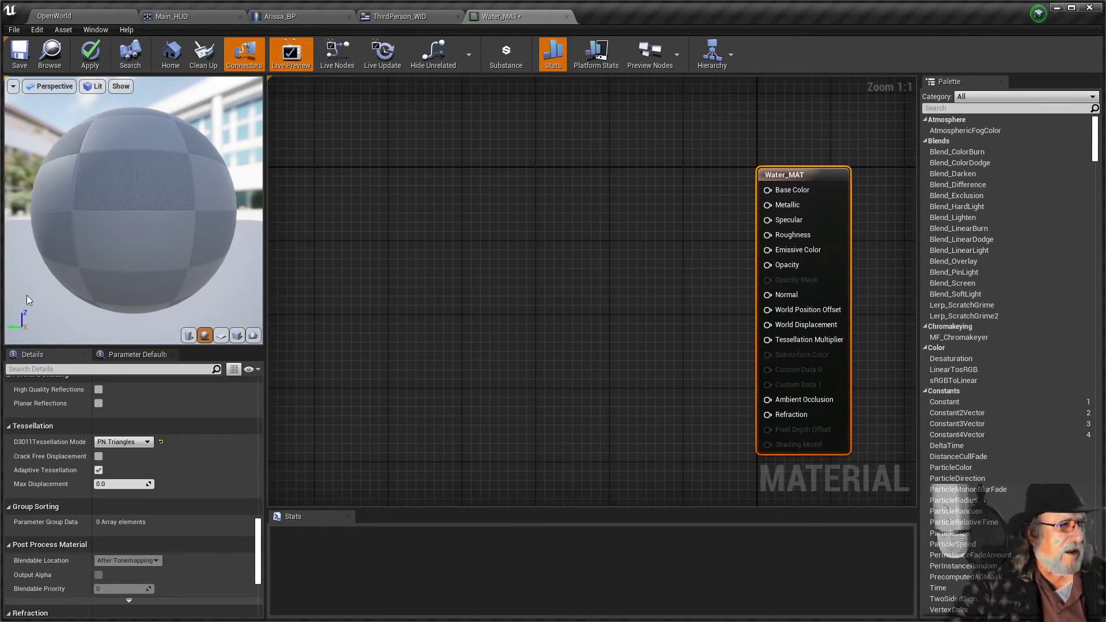
right_click_drag(592, 282, 578, 274)
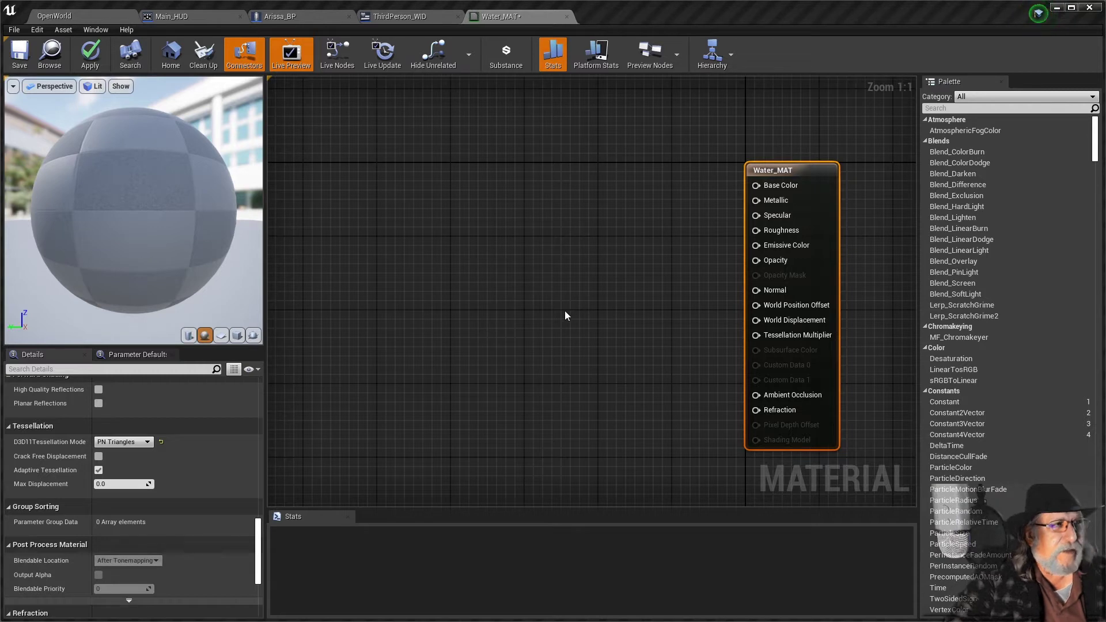
right_click(759, 205)
left_click(776, 215)
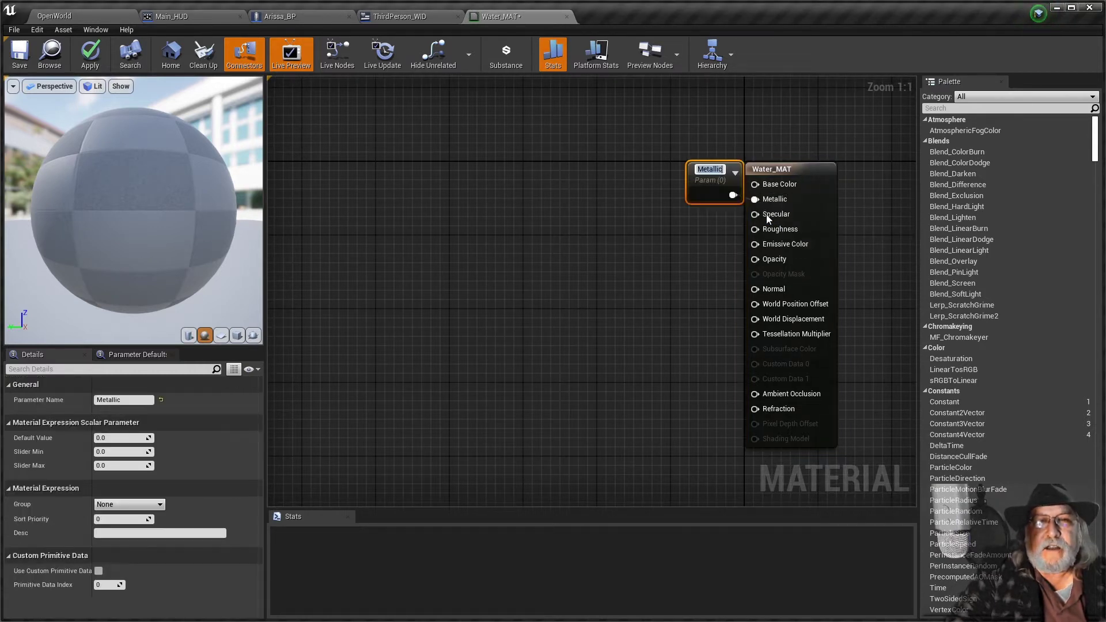
left_click_drag(712, 193, 648, 209)
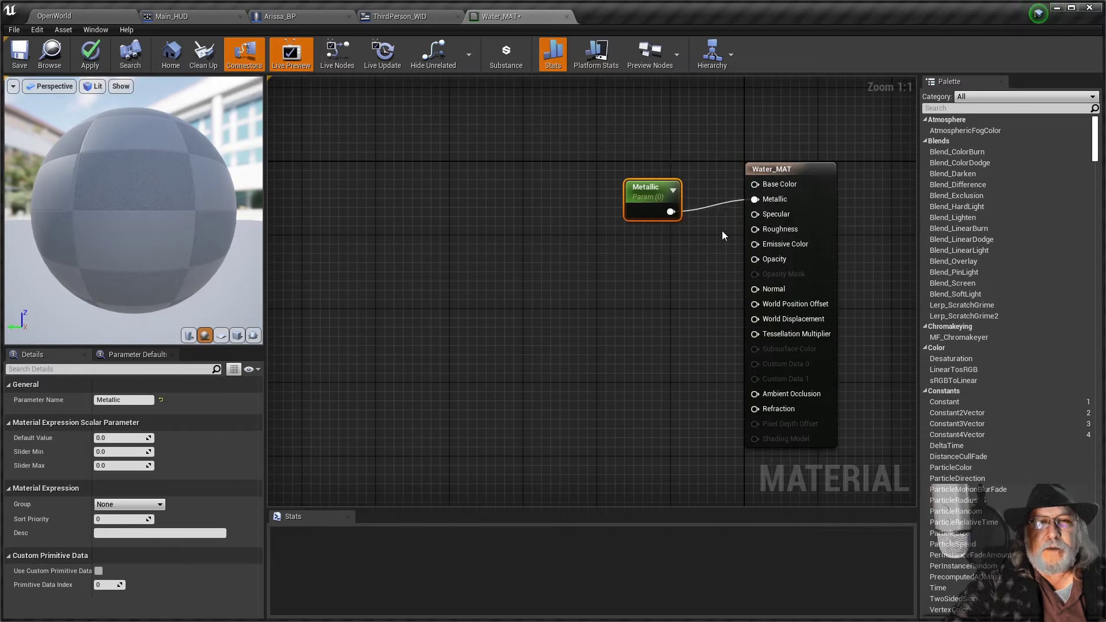
right_click(755, 214)
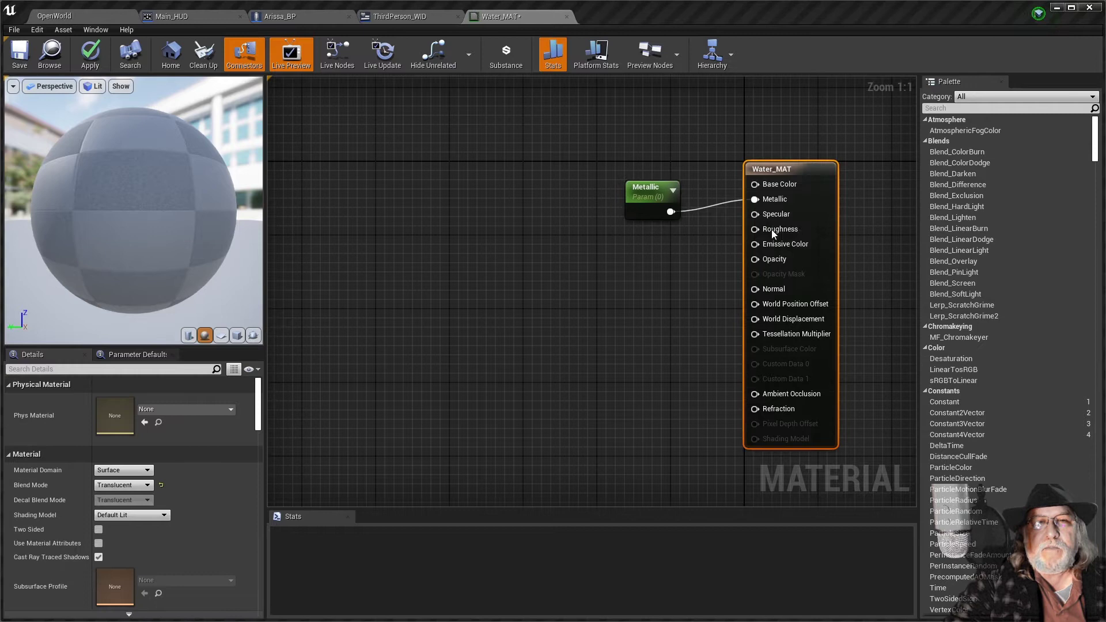
left_click(772, 230)
left_click_drag(695, 190, 642, 258)
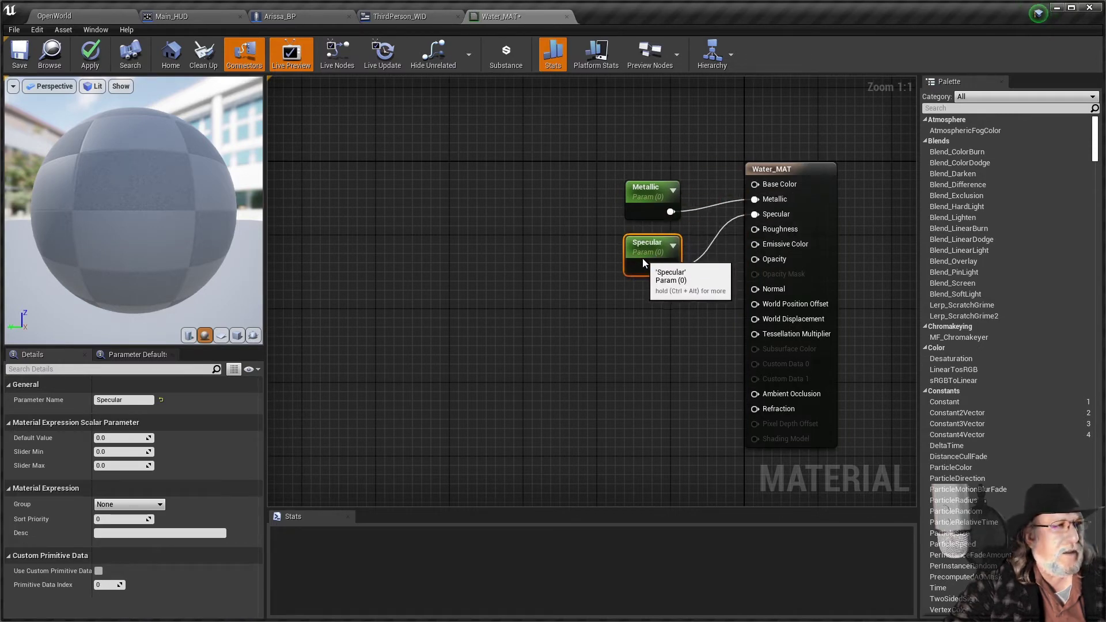
- Promote the Roughness and Opacity inputs to parameters and place their nodes below the Specular parameter
right_click(764, 237)
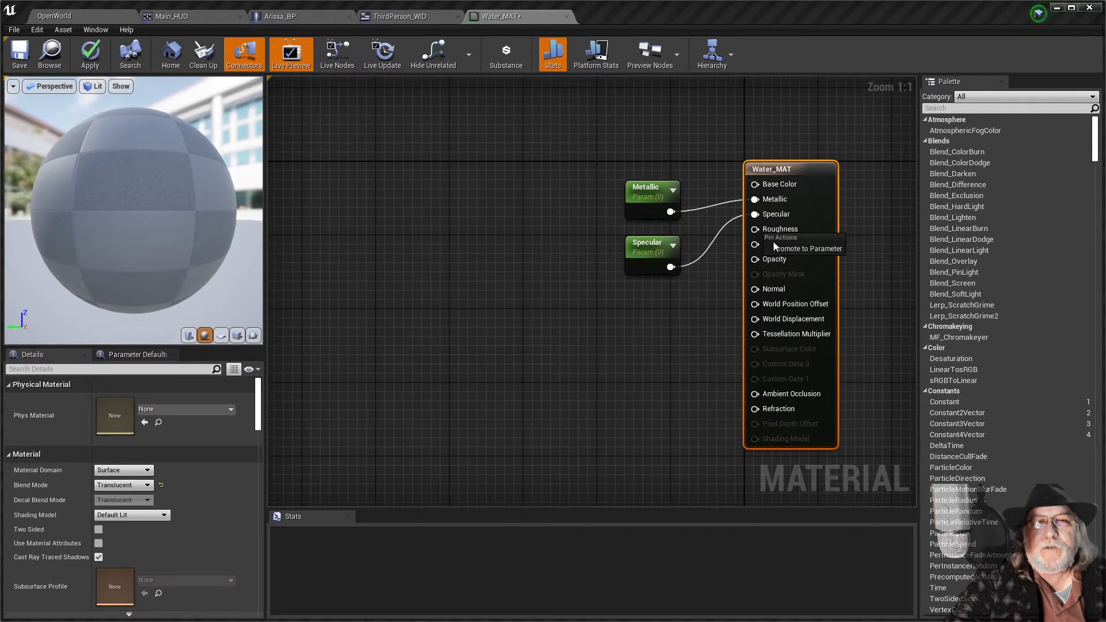
left_click(773, 245)
left_click_drag(705, 177, 641, 313)
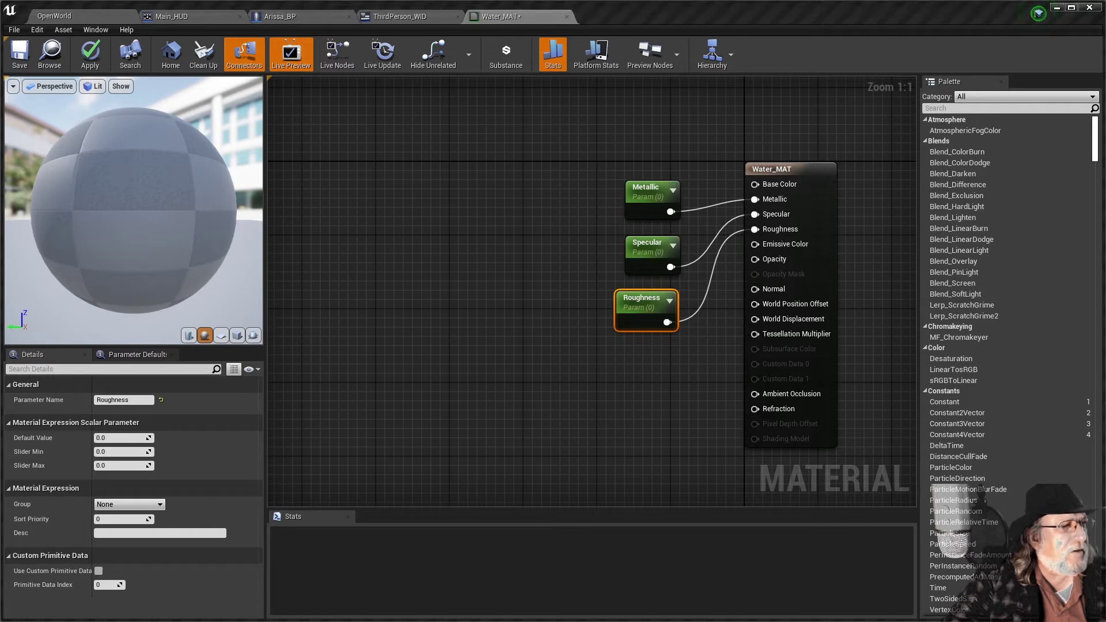
right_click(755, 260)
left_click(797, 276)
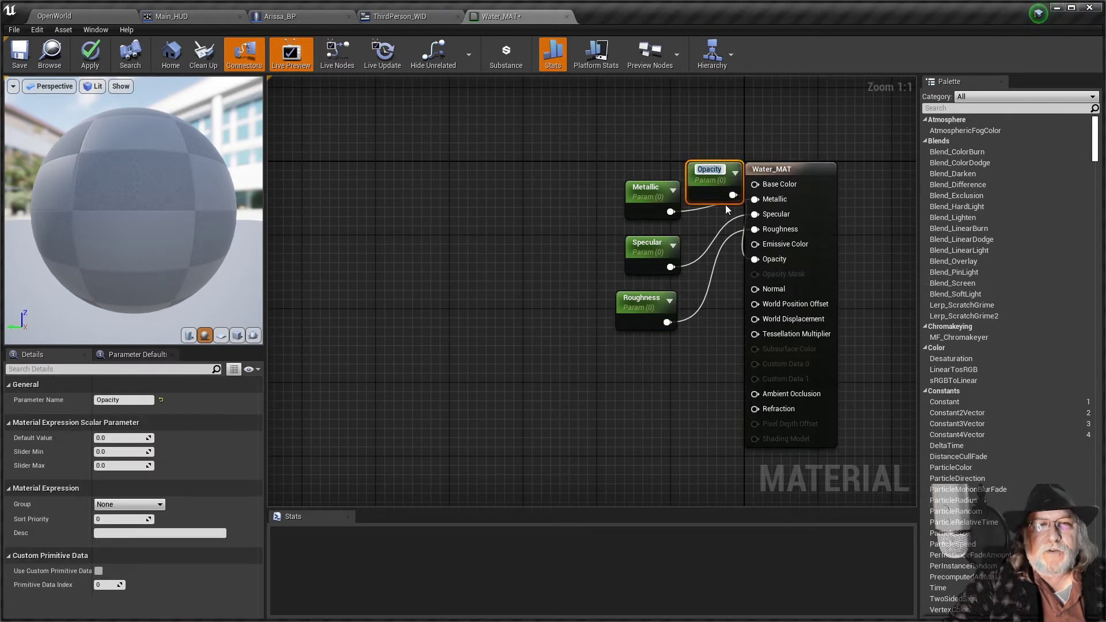
left_click_drag(712, 193, 641, 372)
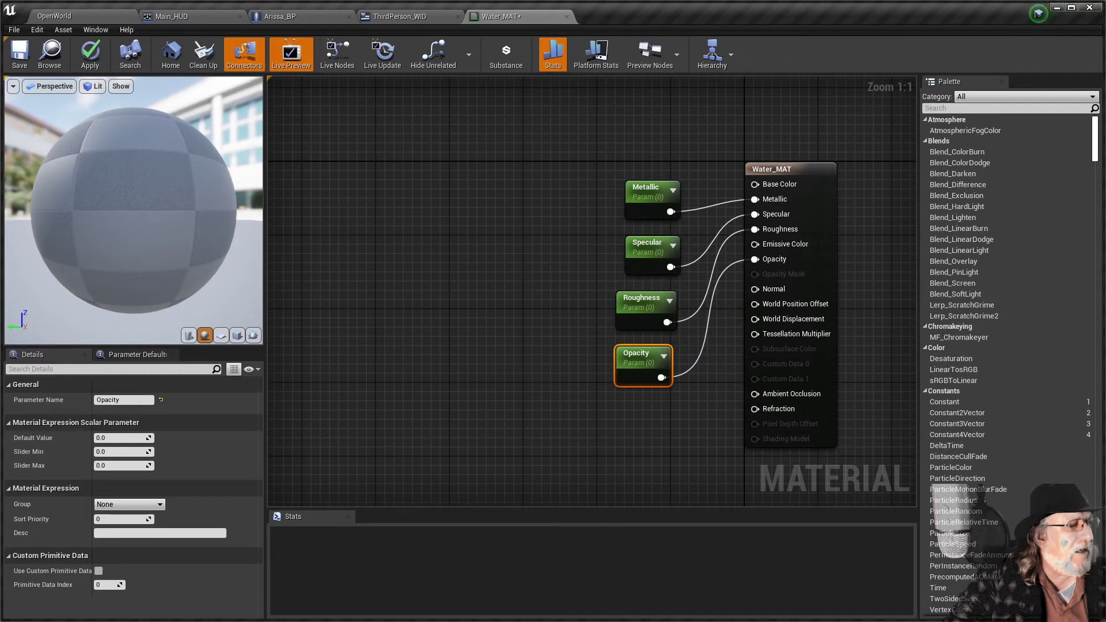
- Promote the Refraction input to a parameter and place its node below the Opacity parameter
right_click(755, 410)
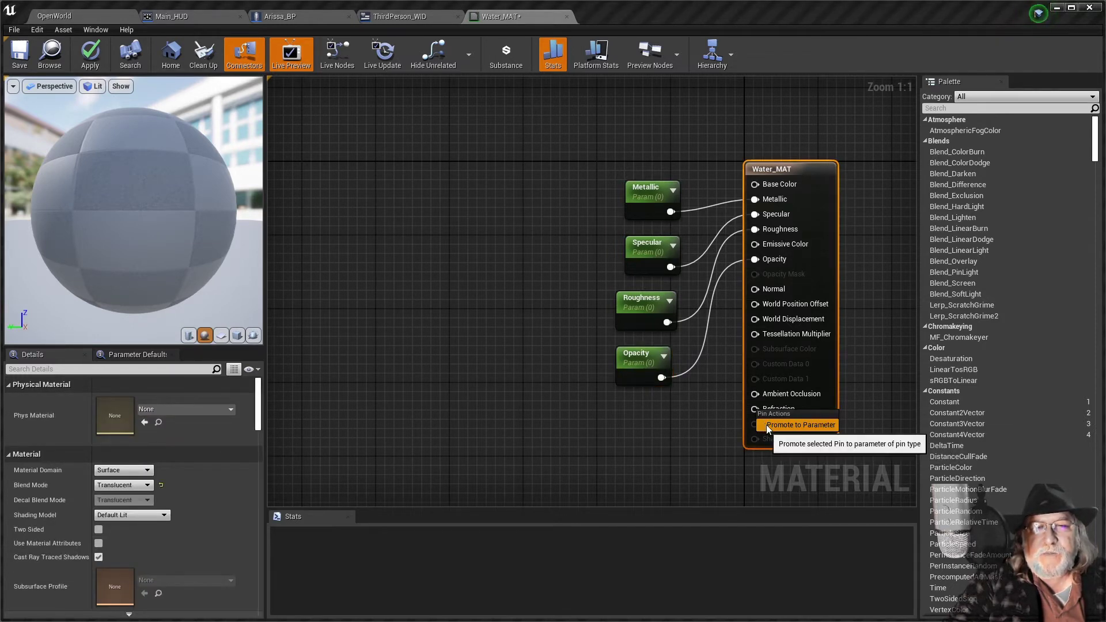
left_click(766, 424)
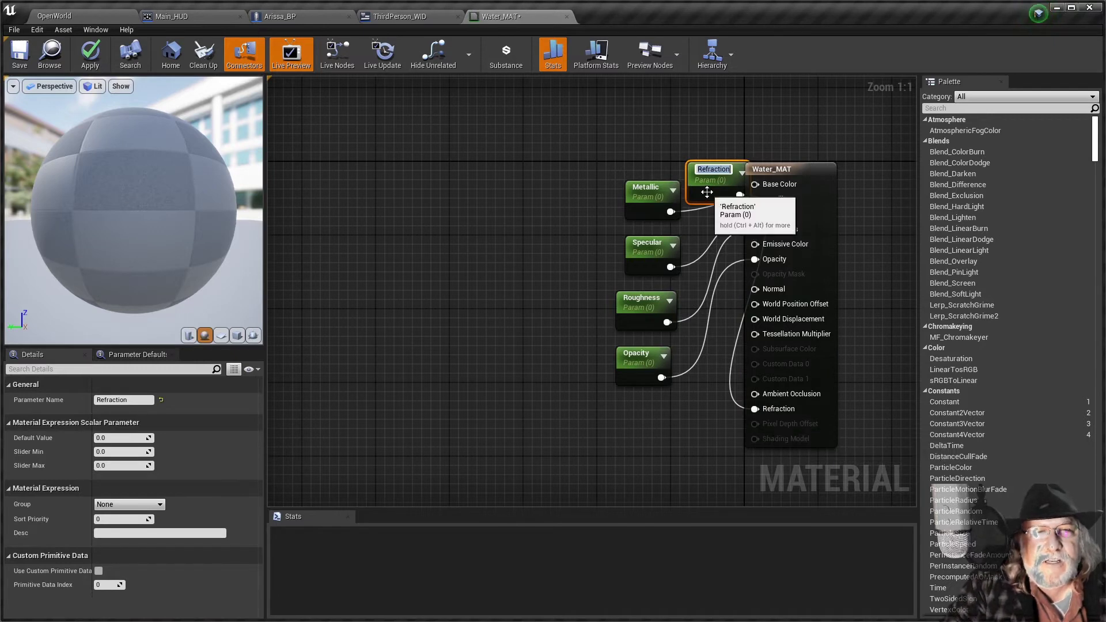
left_click_drag(704, 187, 633, 444)
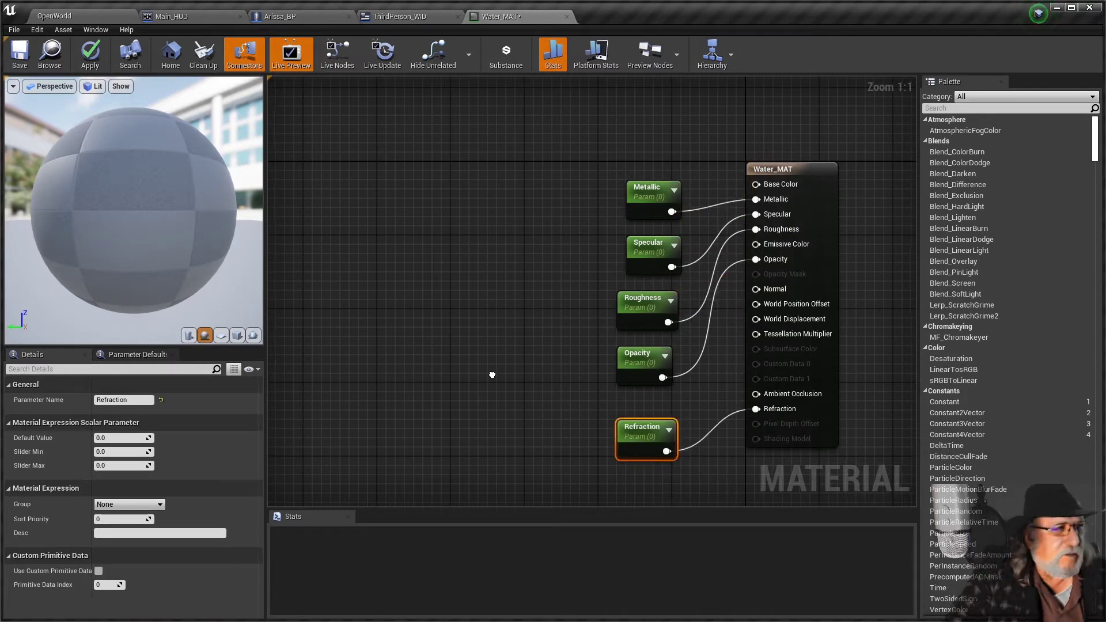
right_click_drag(491, 375, 521, 391)
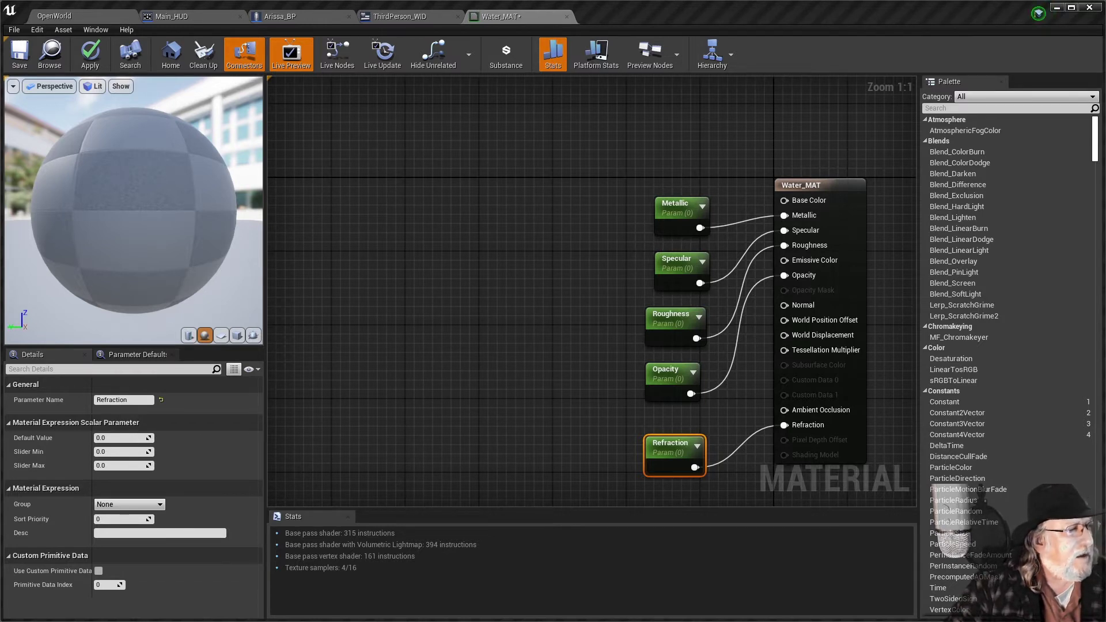
- Import the two TexturesCom_WaterPlain0031_1 textures into the project's Textures folder and accept the normal map settings
key("super")
key("Escape")
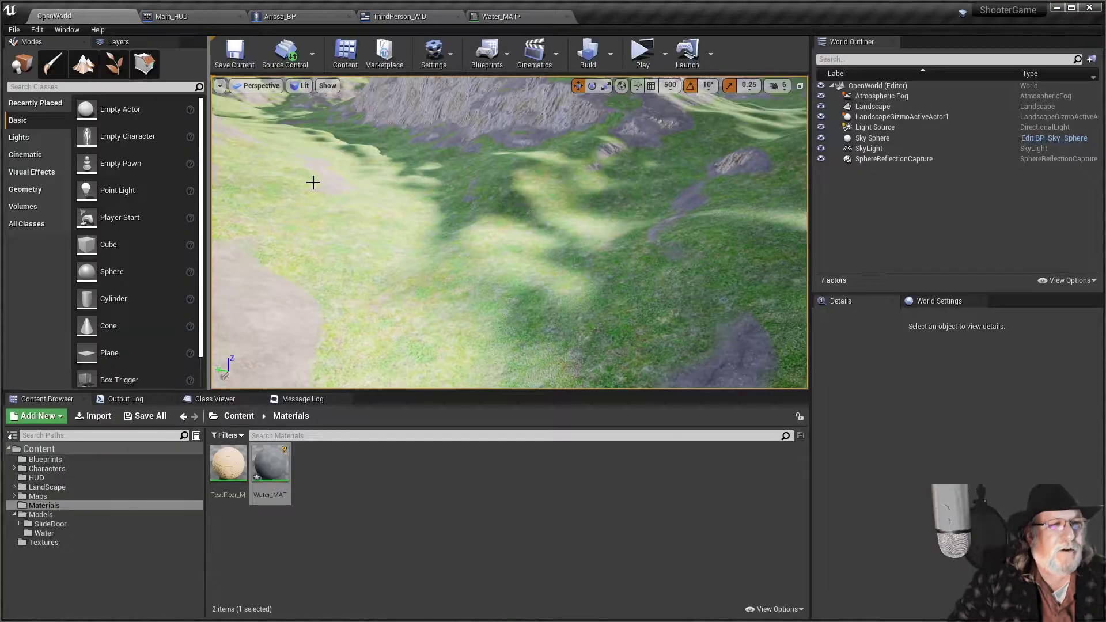
left_click(41, 542)
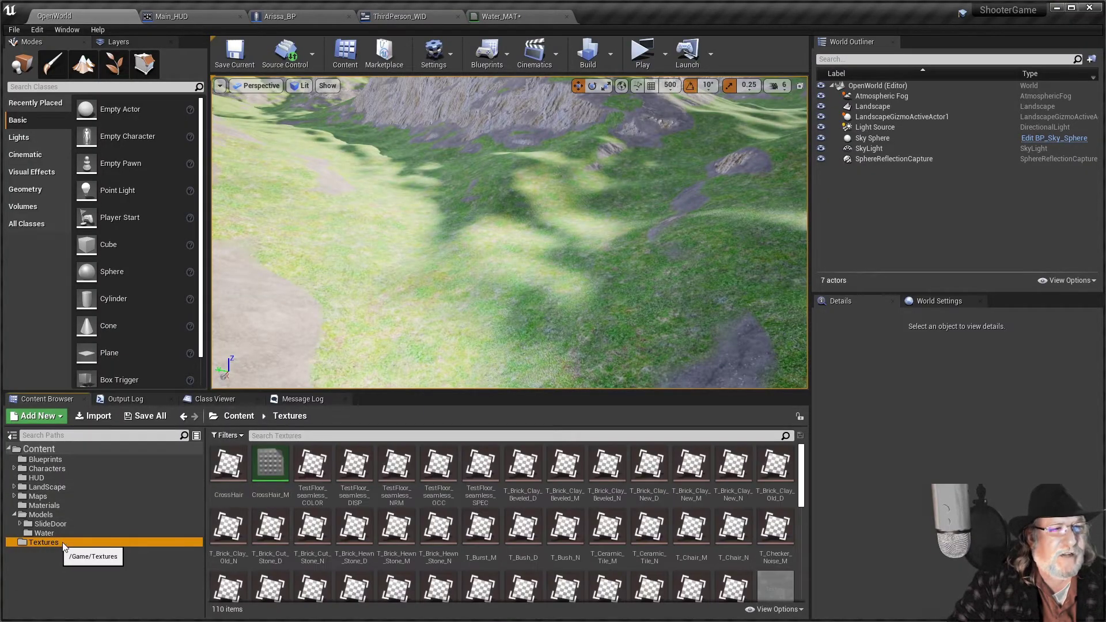
scroll(355, 518, "down", 5)
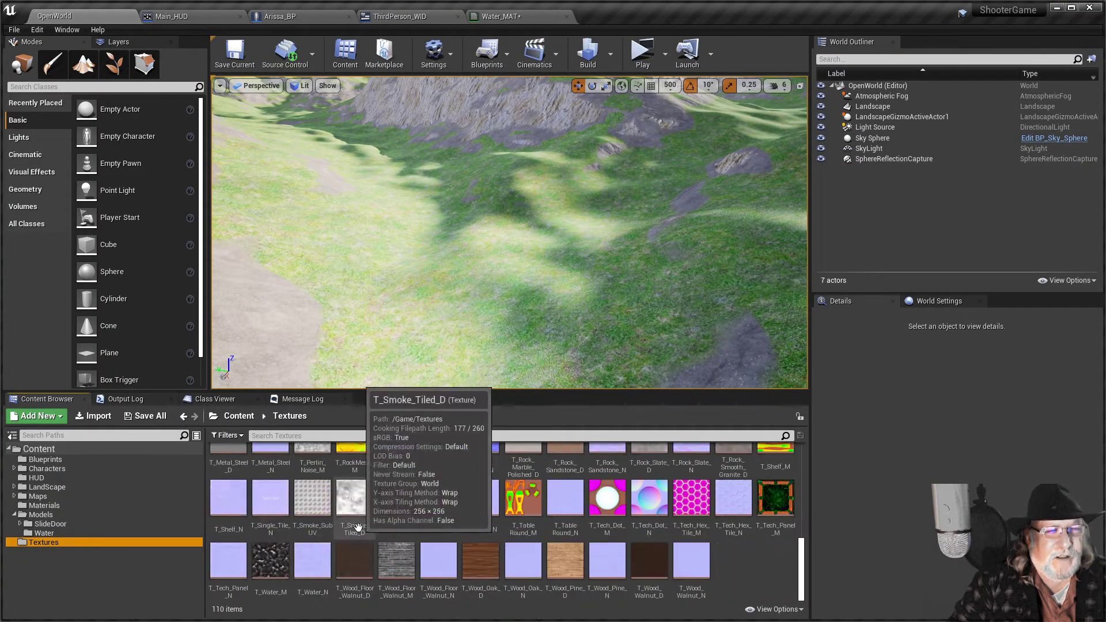
scroll(358, 530, "down", 4)
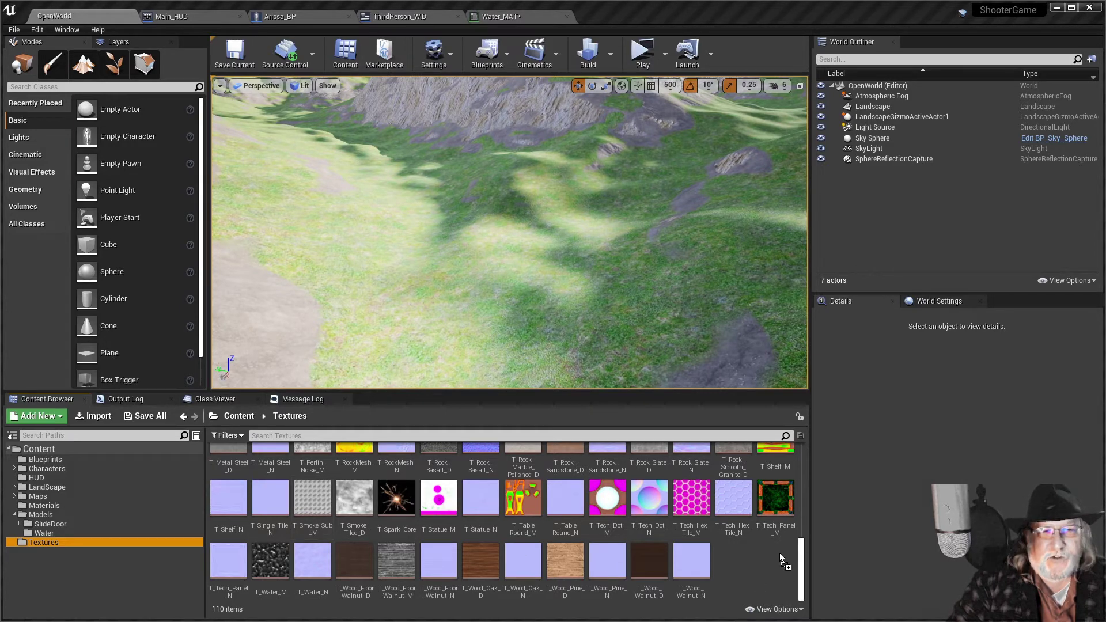
left_click_drag(765, 563, 762, 566)
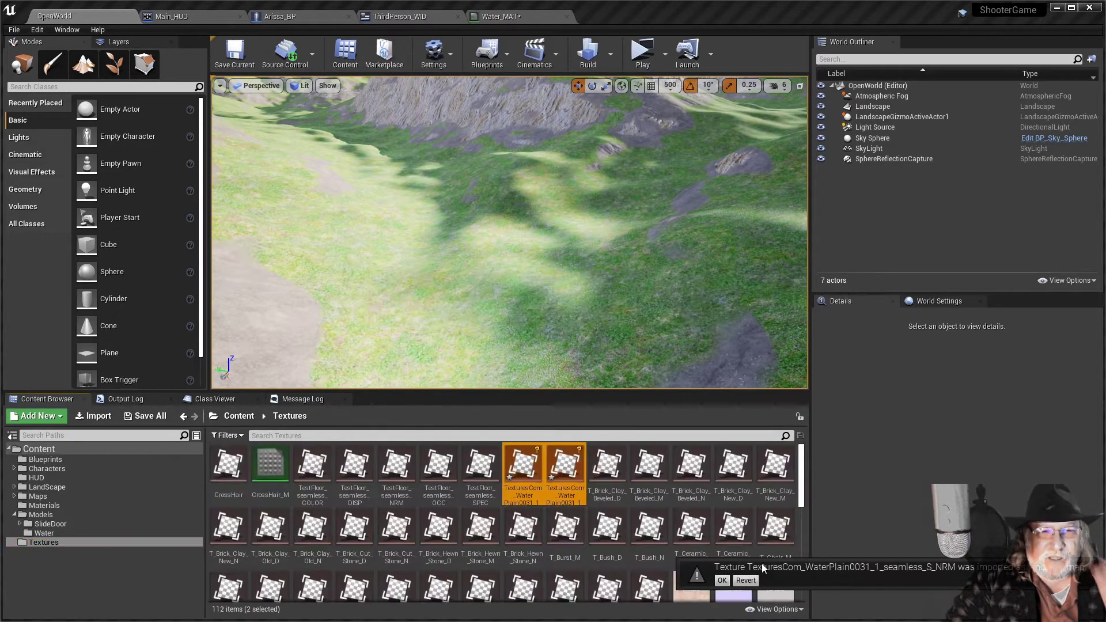
scroll(761, 563, "down", 4)
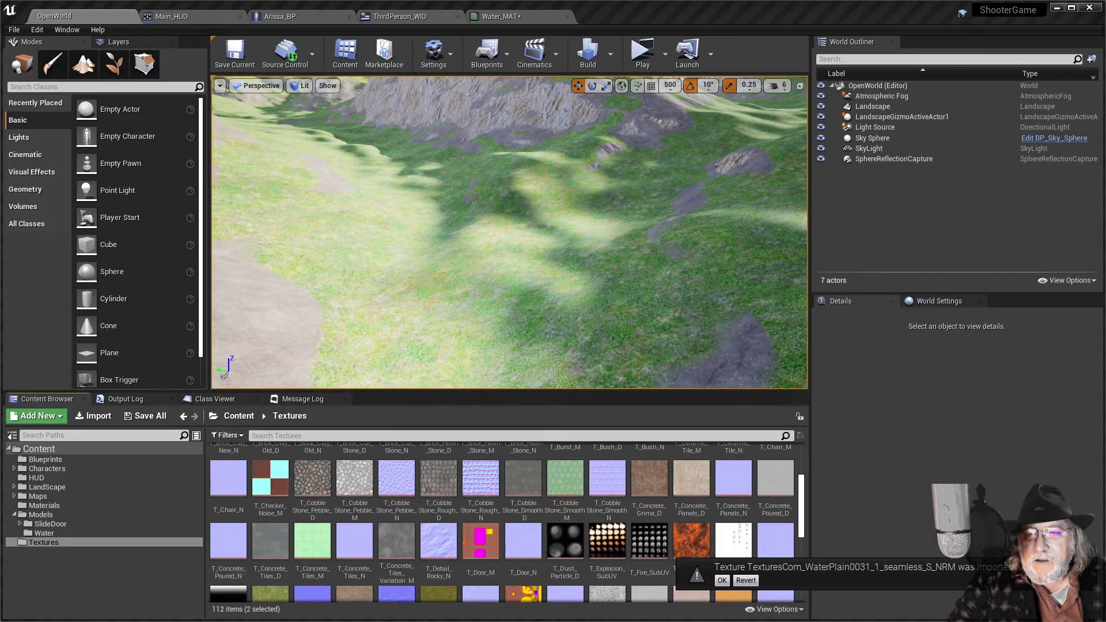
left_click(721, 580)
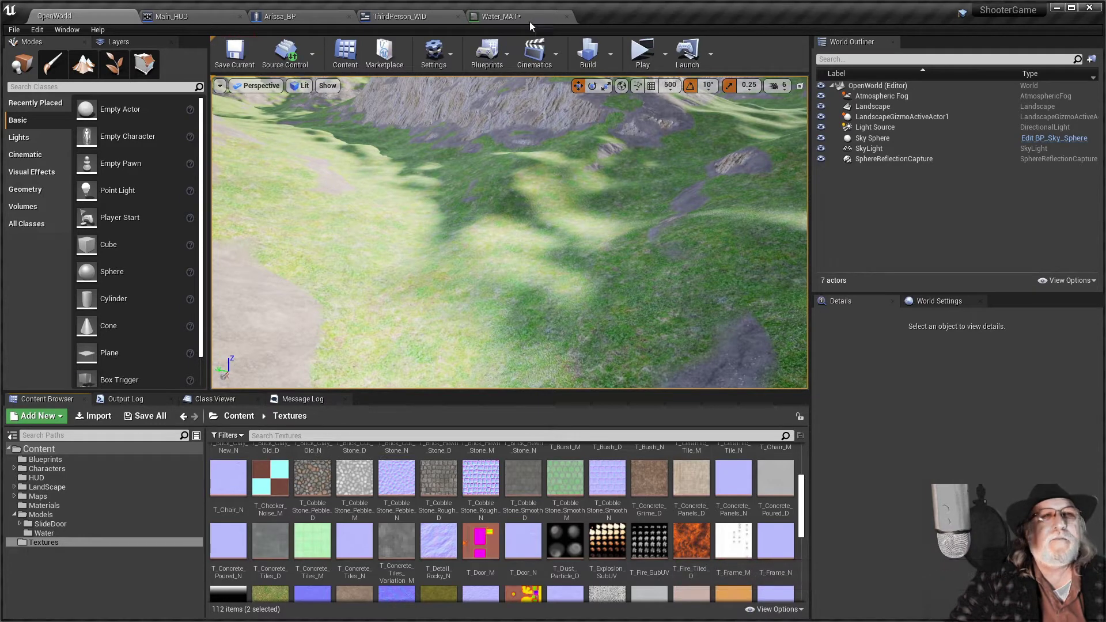
- Close the Main_HUD, Arissa_BP and ThirdPerson_WID editors and return to the Water_MAT material graph
left_click(507, 17)
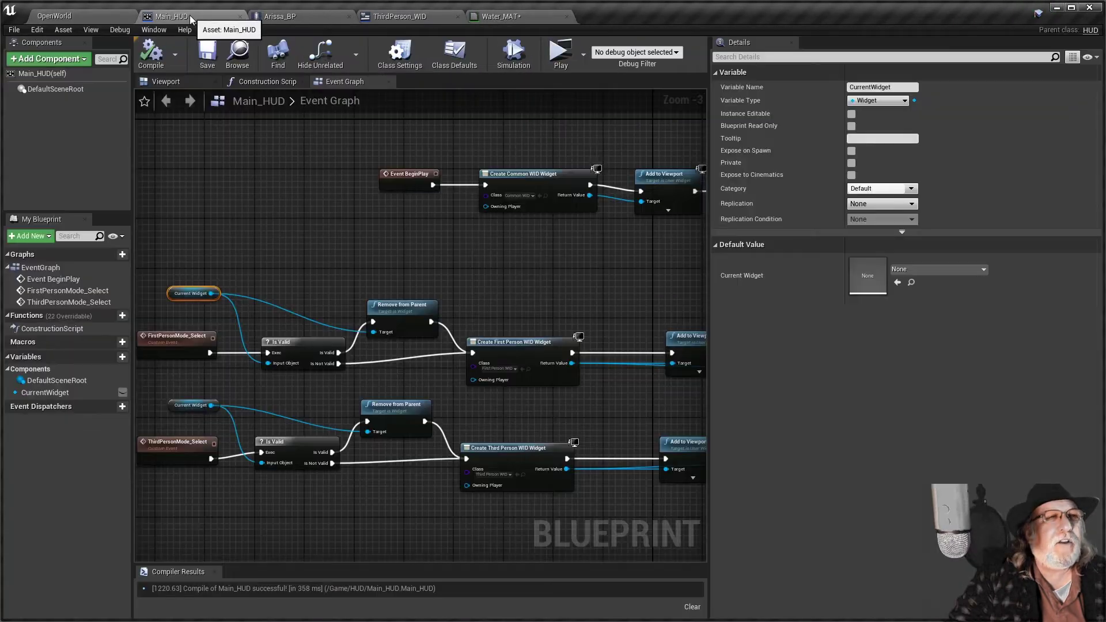
left_click(189, 16)
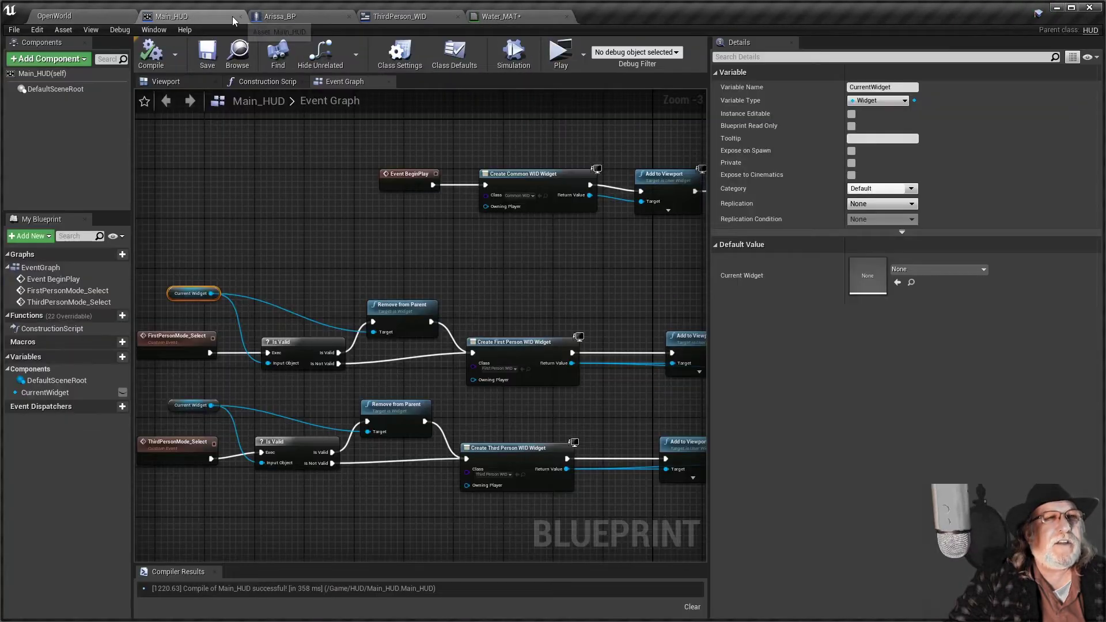
left_click(240, 16)
left_click(241, 17)
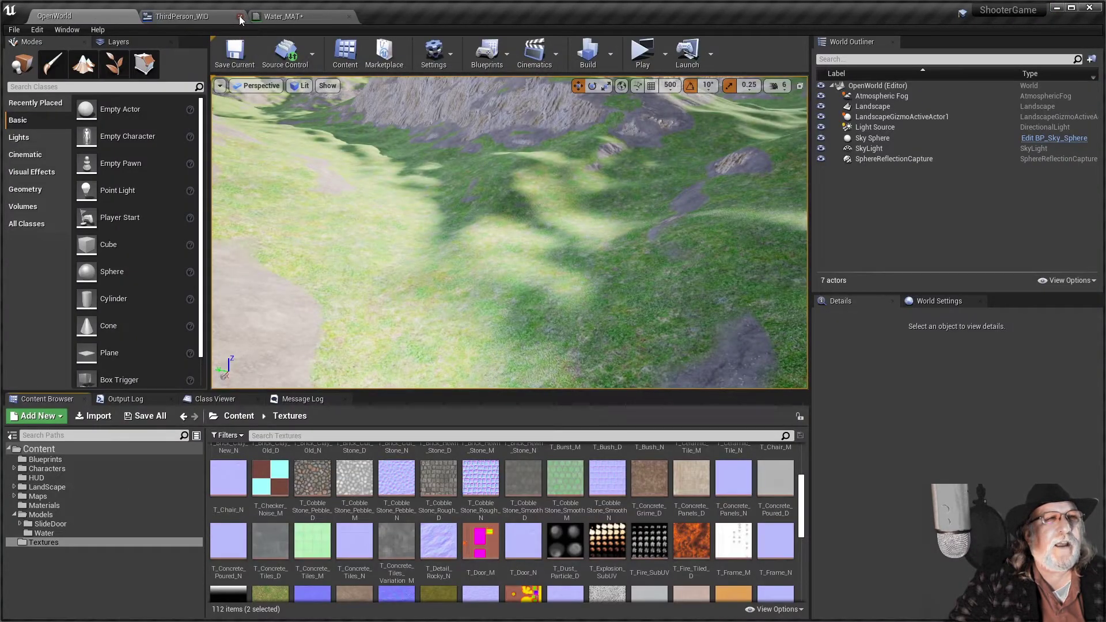
left_click(240, 16)
left_click(199, 17)
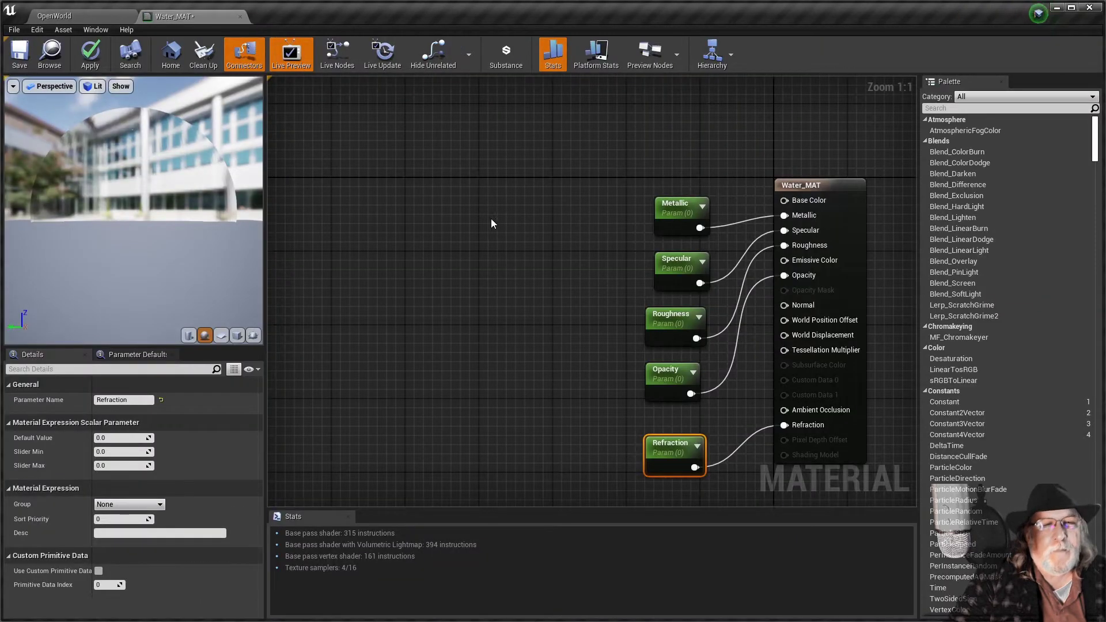
left_click(102, 15)
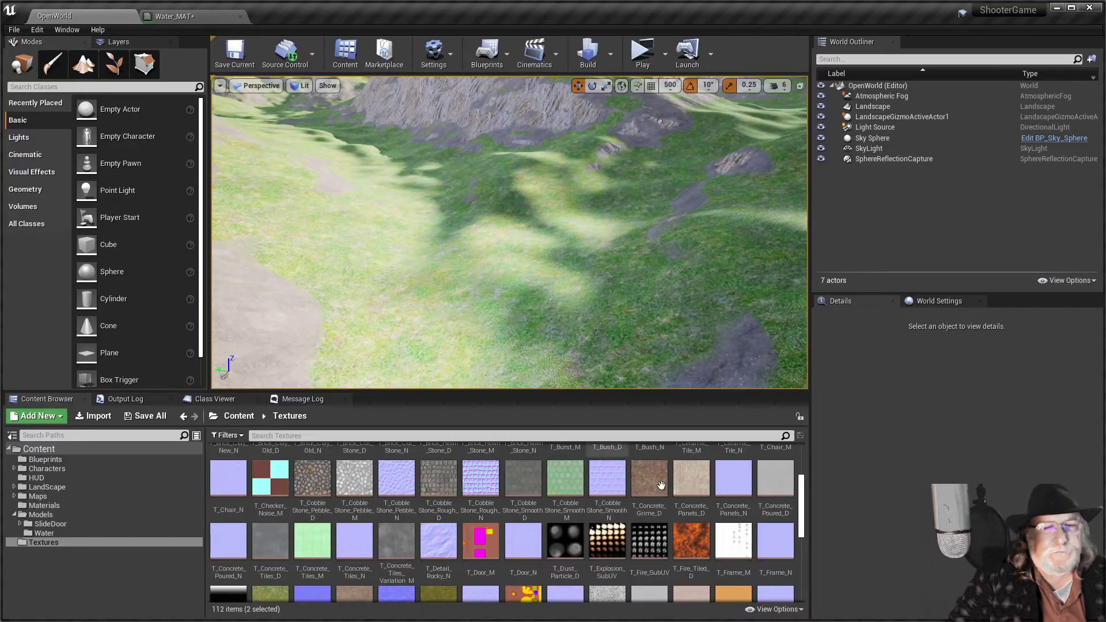
scroll(732, 518, "down", 4)
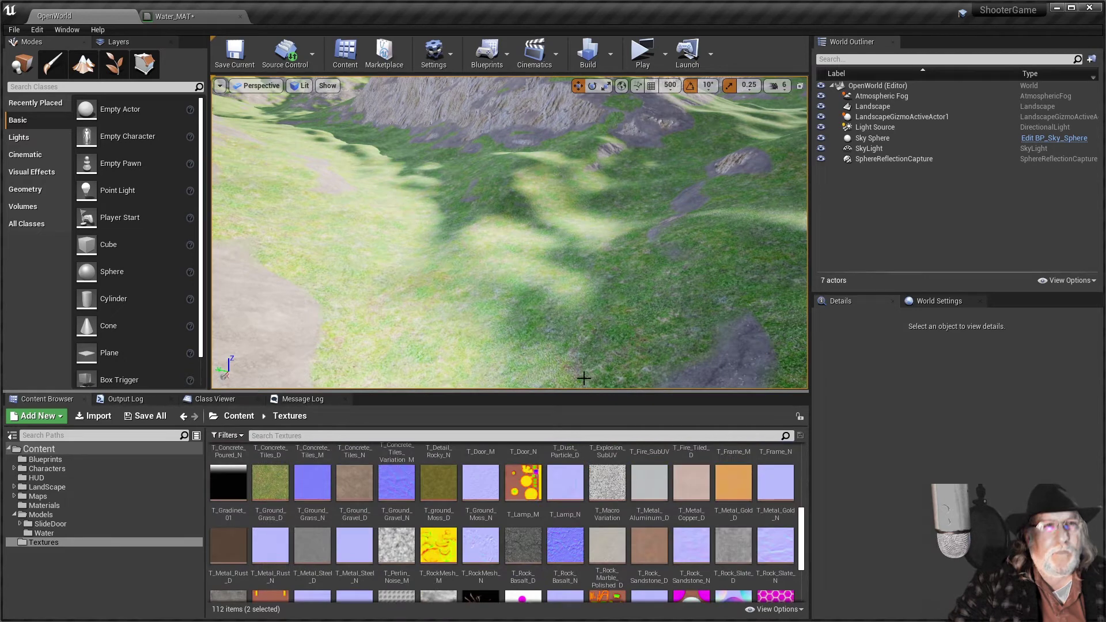
left_click(184, 17)
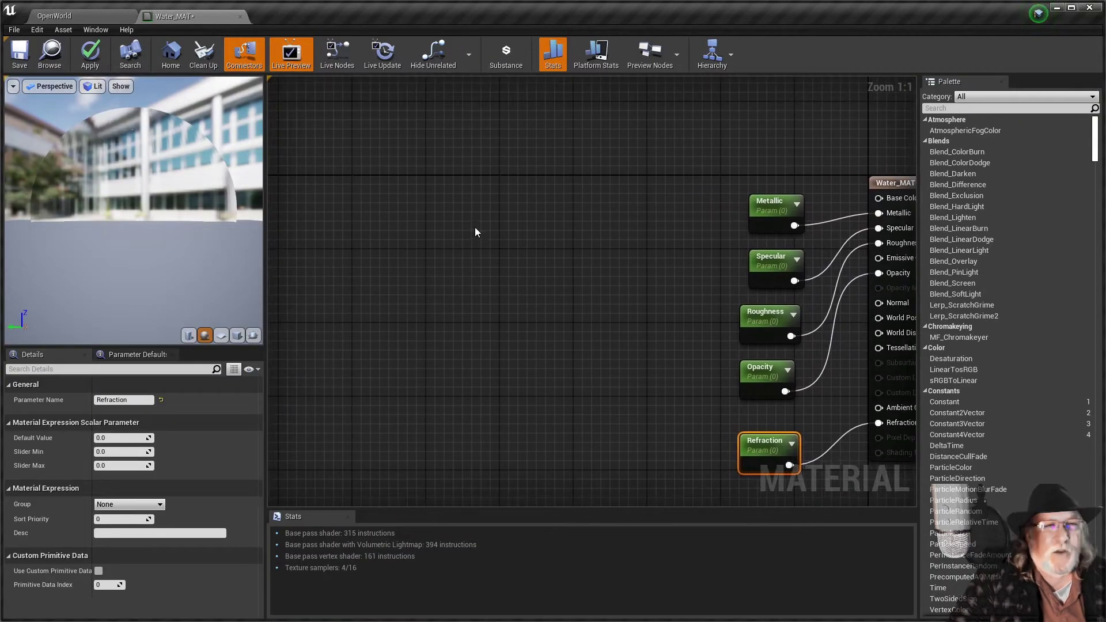
right_click(442, 220)
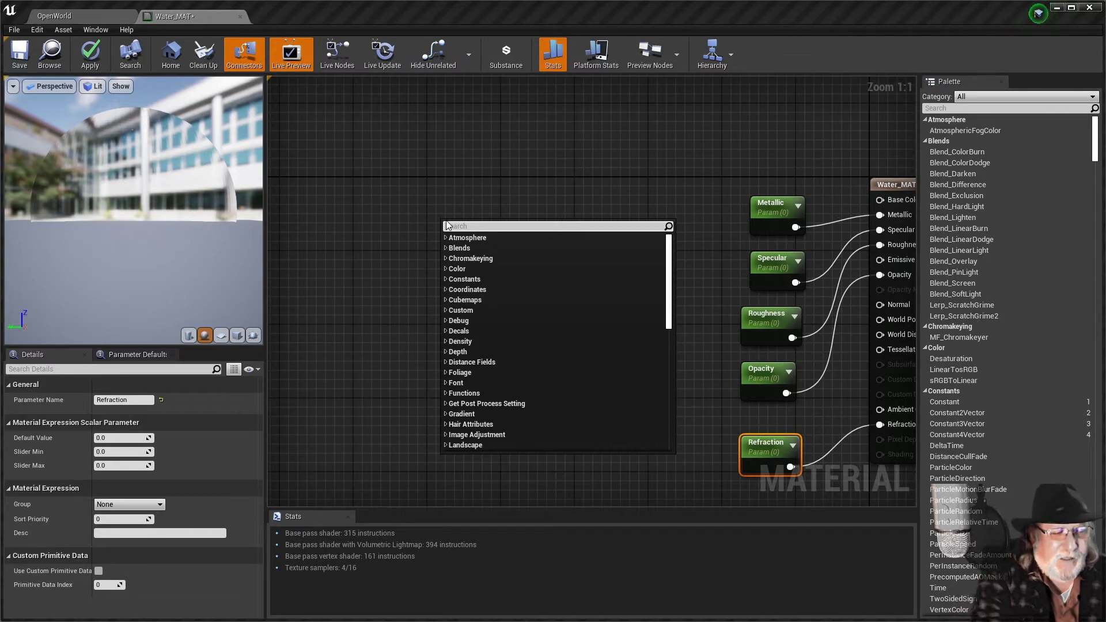
type("texture")
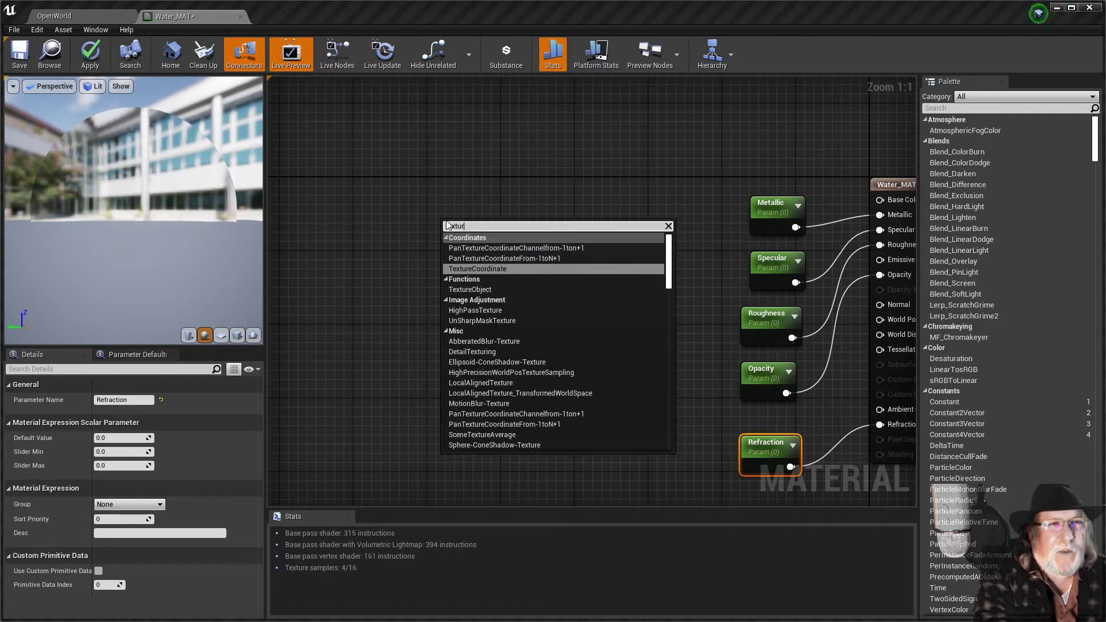
key("Escape")
- Filter the Textures folder for "water" and place both TexturesCom_WaterPlain0031_1 textures in the Water_MAT graph as texture samples
left_click(88, 16)
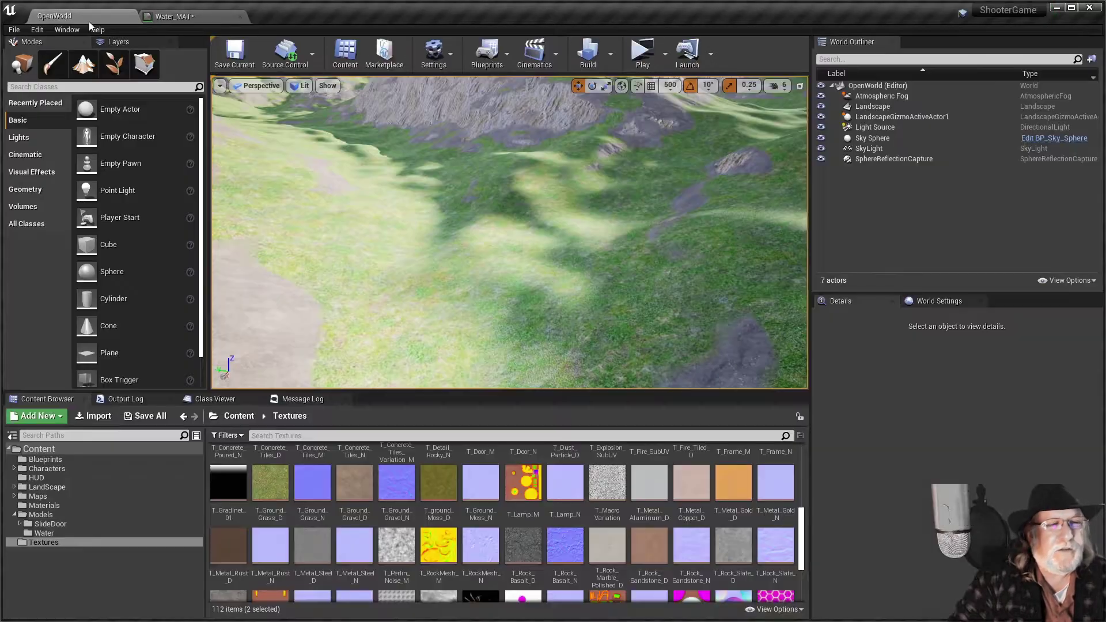
left_click(294, 435)
type("water")
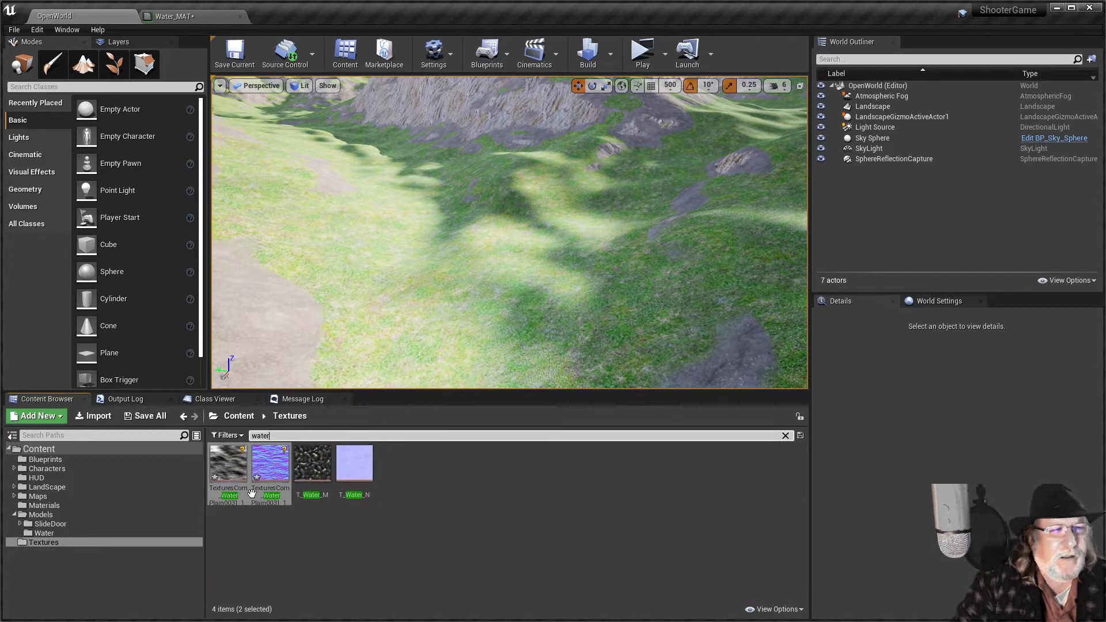
left_click(268, 461, "ctrl")
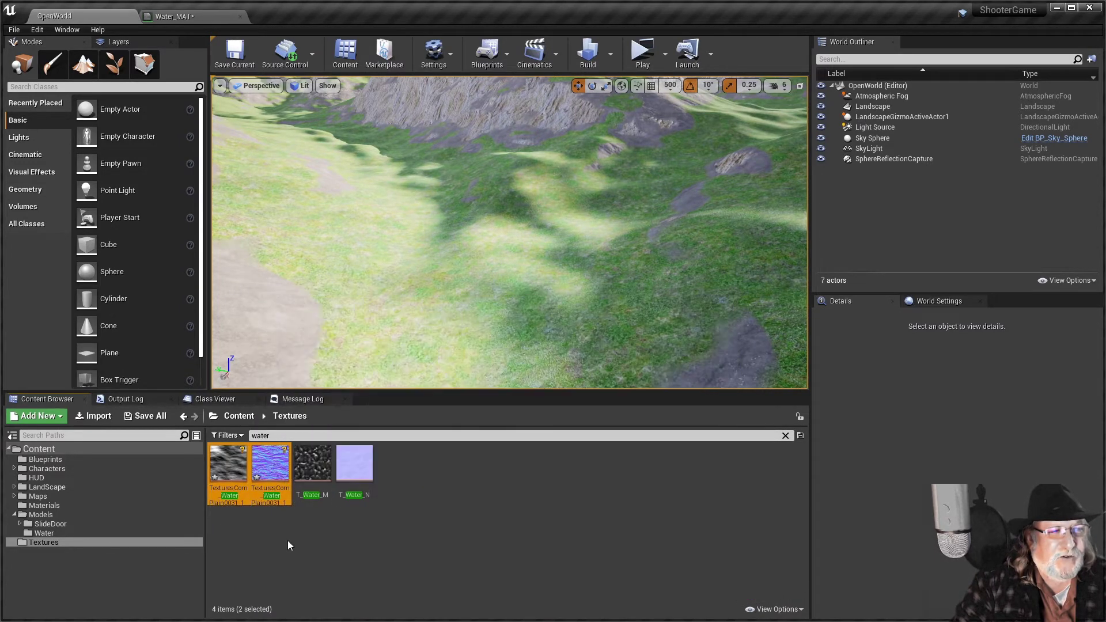
left_click_drag(268, 456, 545, 215)
right_click_drag(685, 268, 558, 275)
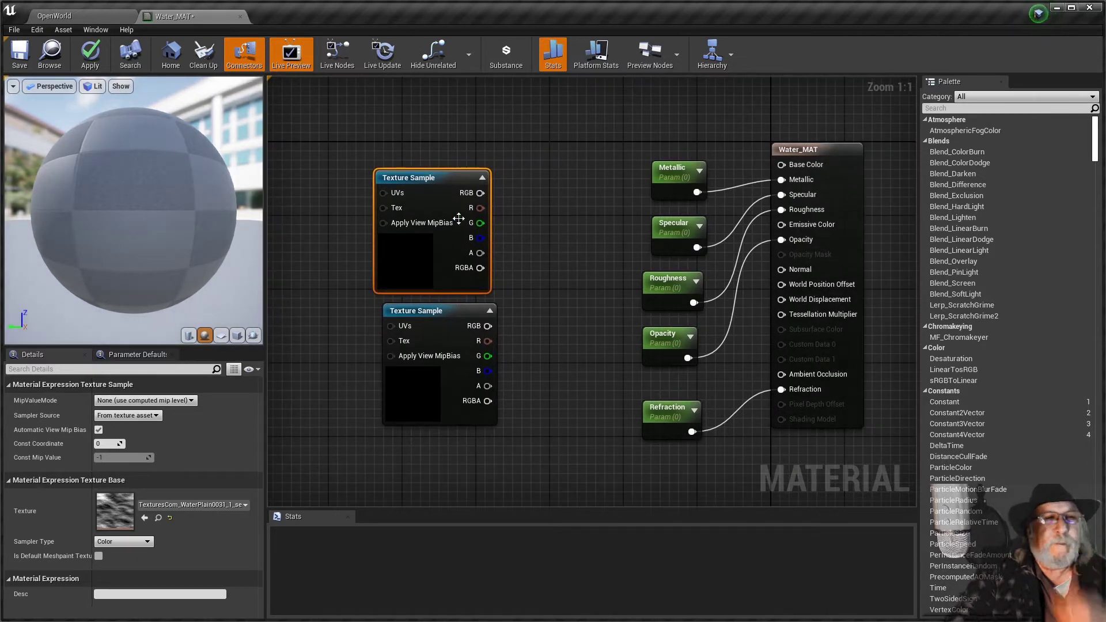
- Rearrange the two Texture Sample nodes so the normal map sits above the grayscale water texture
left_click_drag(432, 199, 432, 153)
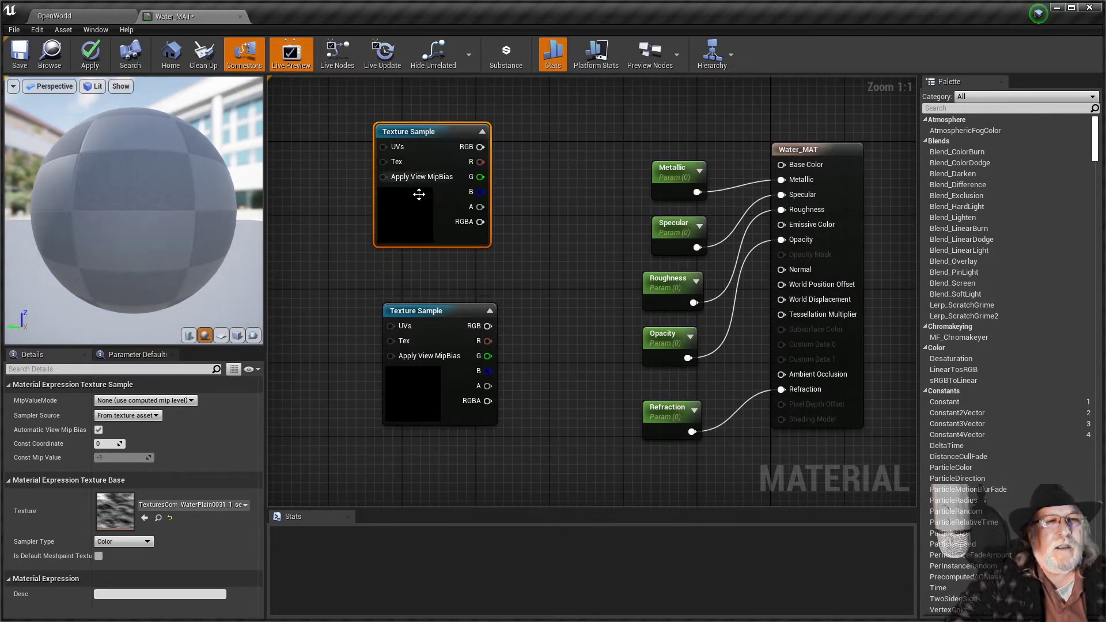
left_click_drag(421, 316, 413, 282)
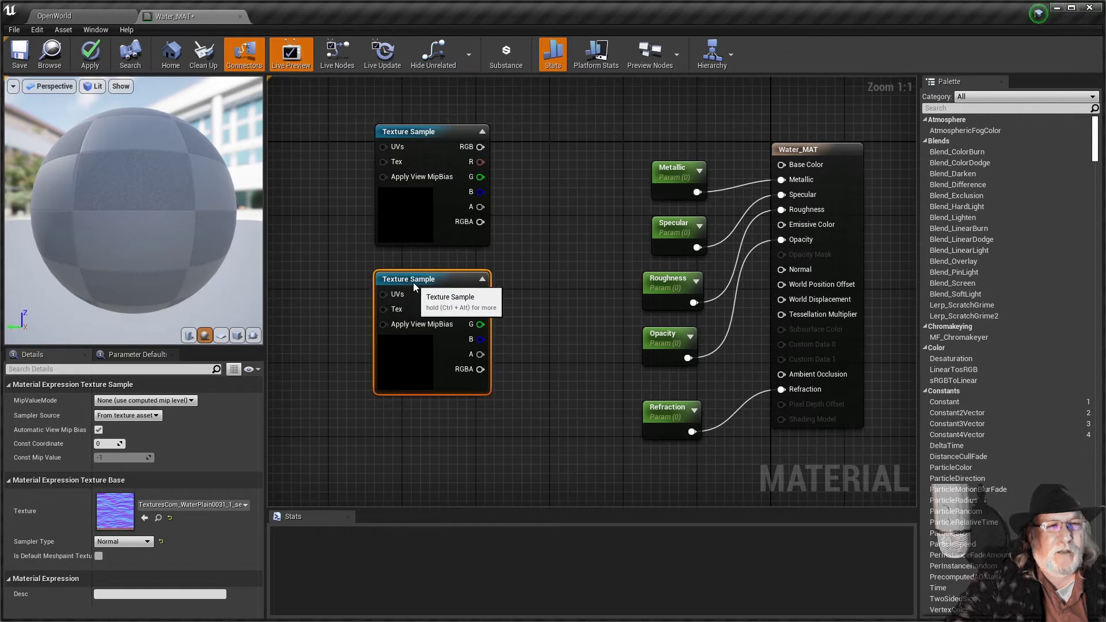
right_click_drag(360, 311, 359, 345)
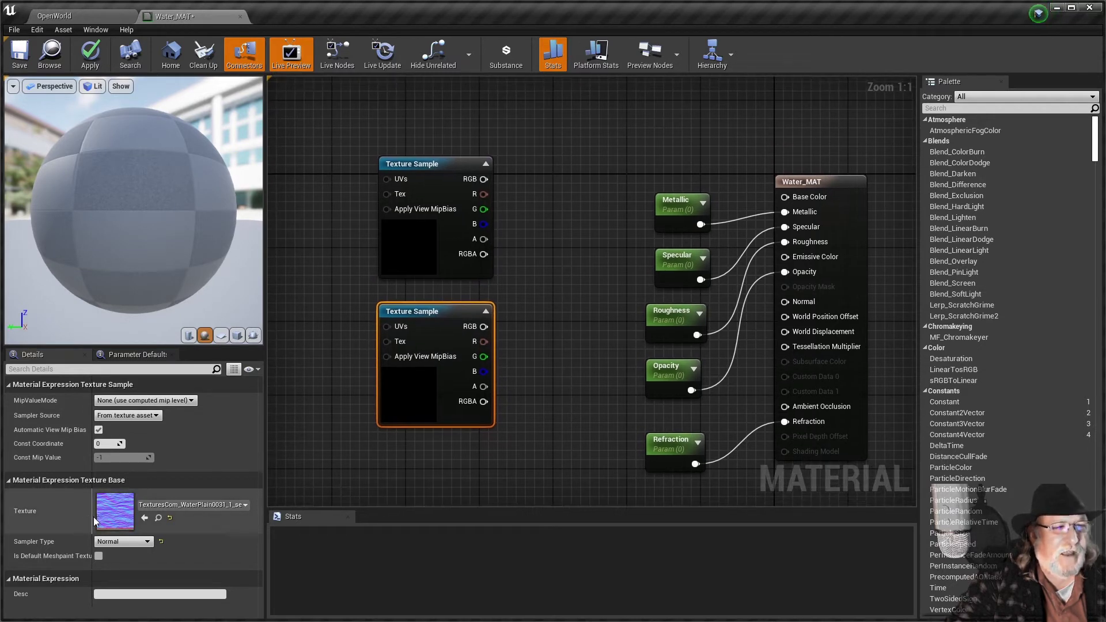
left_click_drag(432, 170, 422, 456)
left_click_drag(438, 305, 438, 175)
left_click_drag(396, 449, 368, 347)
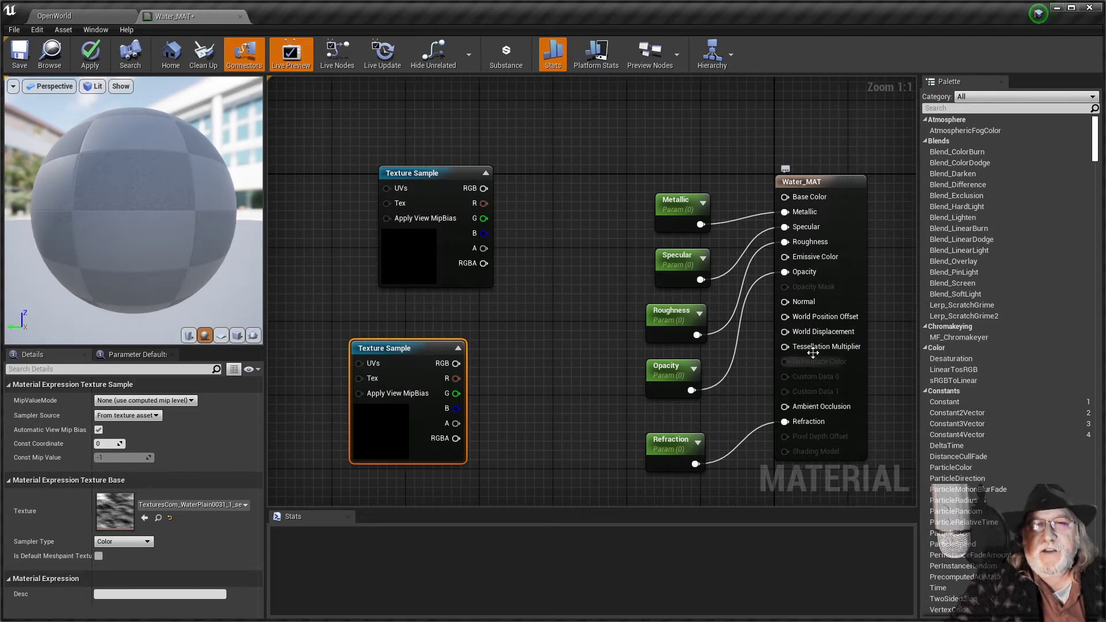
- Move both Texture Sample nodes up and line them up in one column, with a small gap between them
right_click_drag(518, 356, 578, 346)
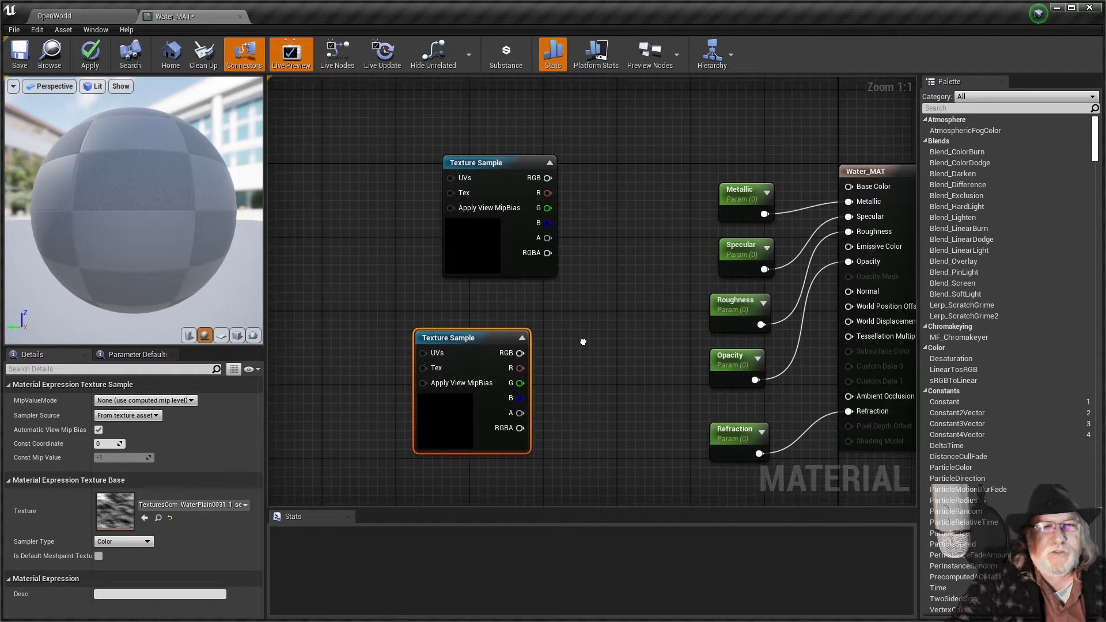
right_click_drag(643, 316, 650, 324)
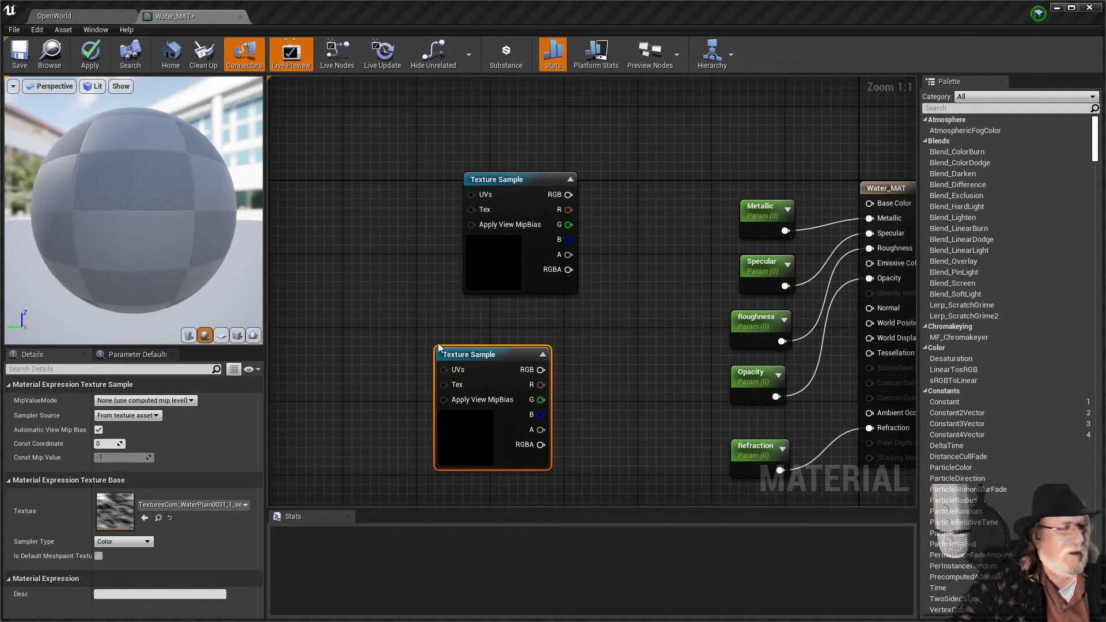
left_click(514, 186)
left_click_drag(513, 187, 476, 127)
left_click_drag(455, 357, 455, 284)
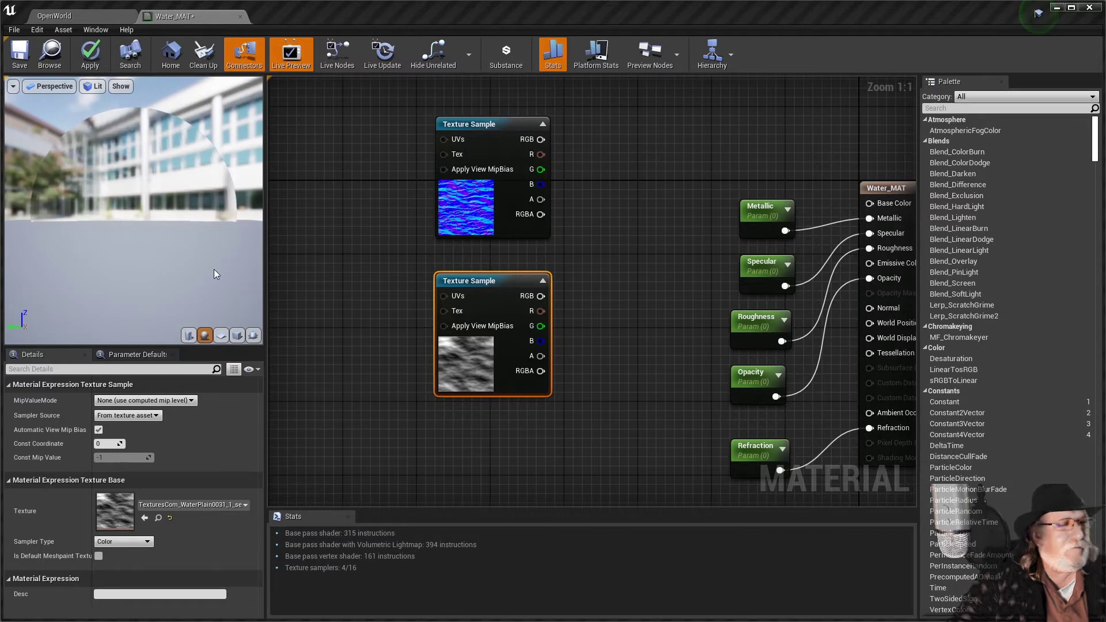
- Duplicate the pair of Texture Sample nodes and align the copies in the same column below the originals
right_click_drag(311, 256, 536, 301)
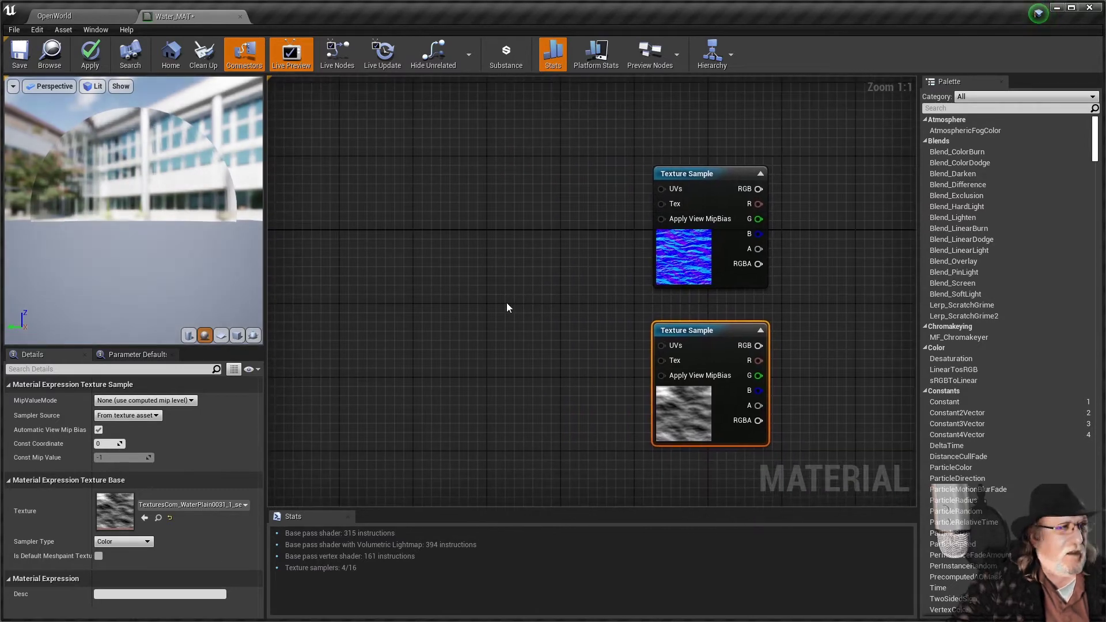
right_click_drag(491, 241, 461, 292)
scroll(469, 331, "down", 5)
scroll(467, 340, "up", 2)
right_click_drag(468, 341, 476, 469)
left_click_drag(535, 214, 631, 421)
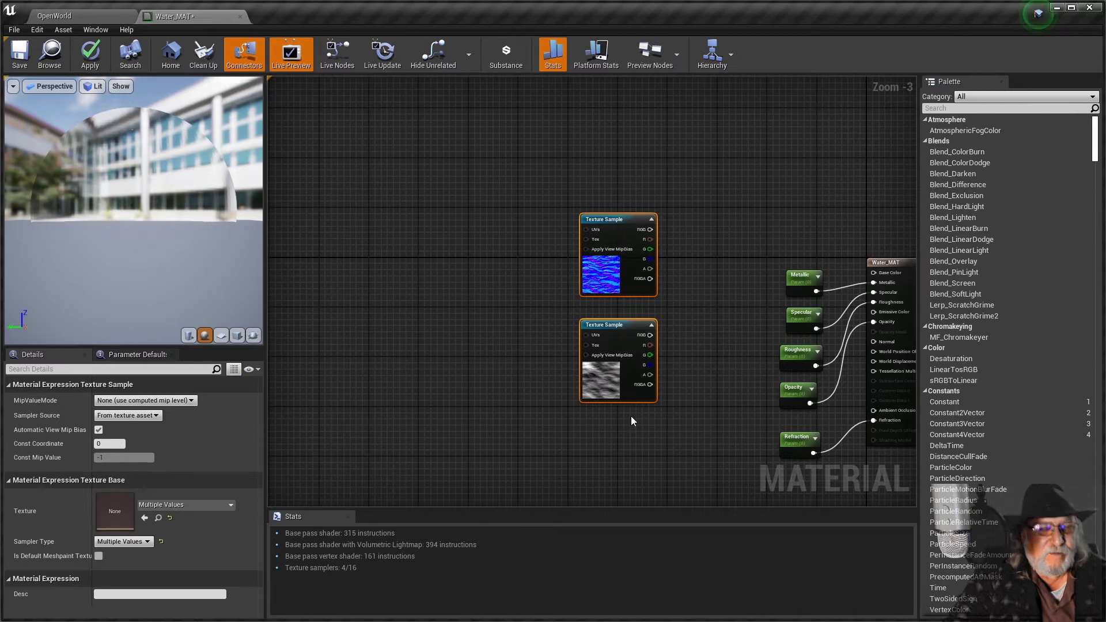
left_click(578, 496)
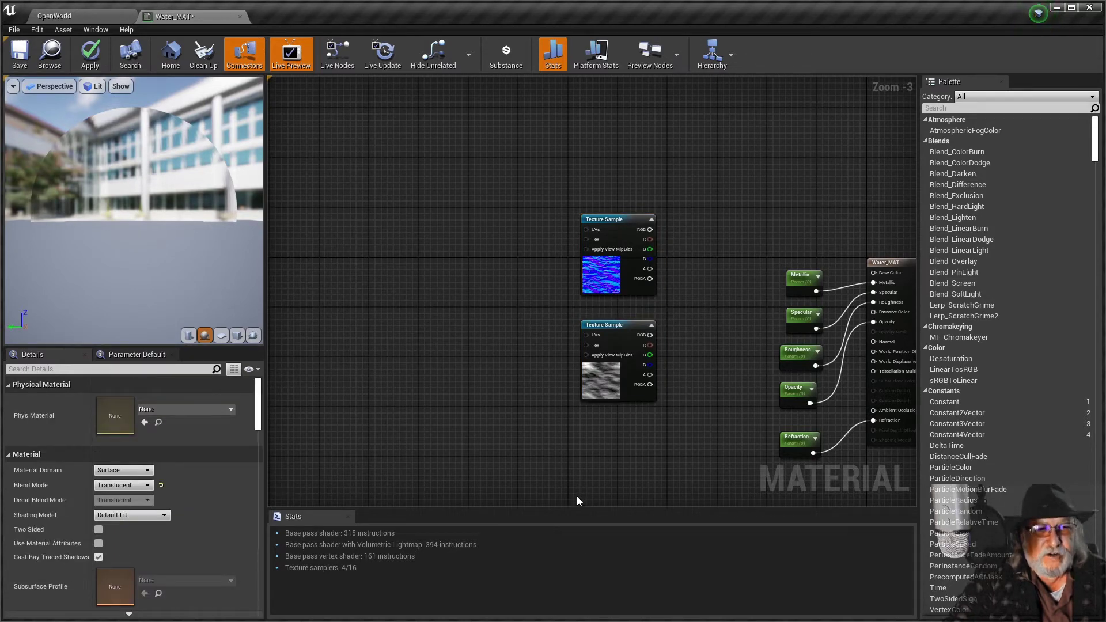
key("ctrl+v")
right_click_drag(558, 464, 558, 380)
left_click_drag(530, 136, 634, 243)
right_click_drag(634, 243, 590, 317)
left_click_drag(590, 317, 651, 499)
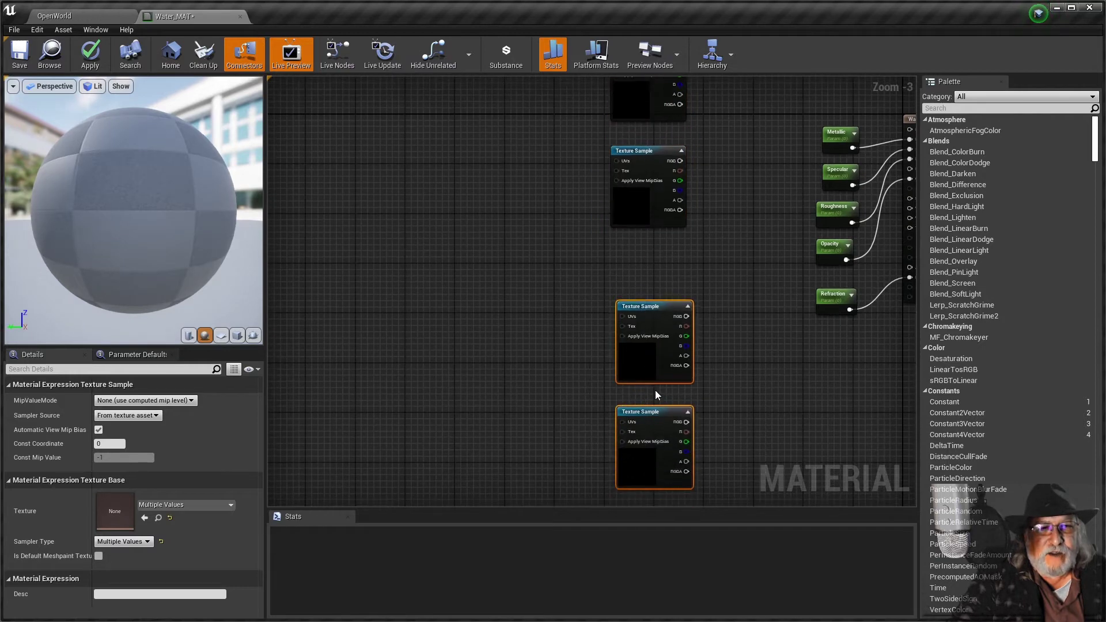
left_click_drag(647, 375, 638, 375)
right_click_drag(571, 299, 591, 425)
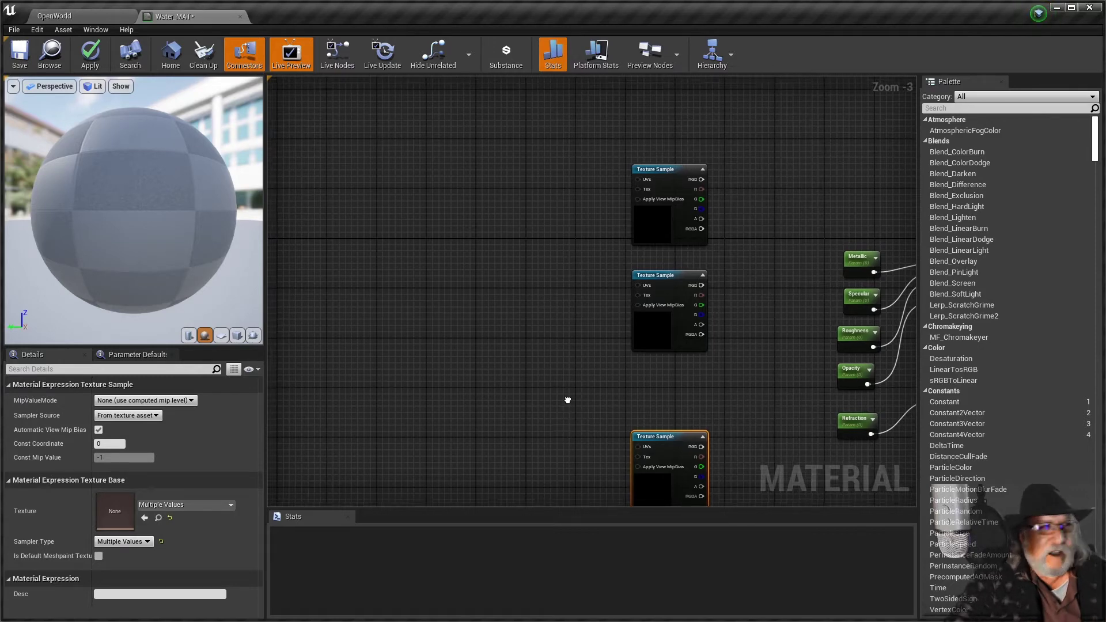
- Add a Panner node to the left of the upper texture pair and paste a copy of it beside the lower pair
right_click_drag(536, 387, 485, 258)
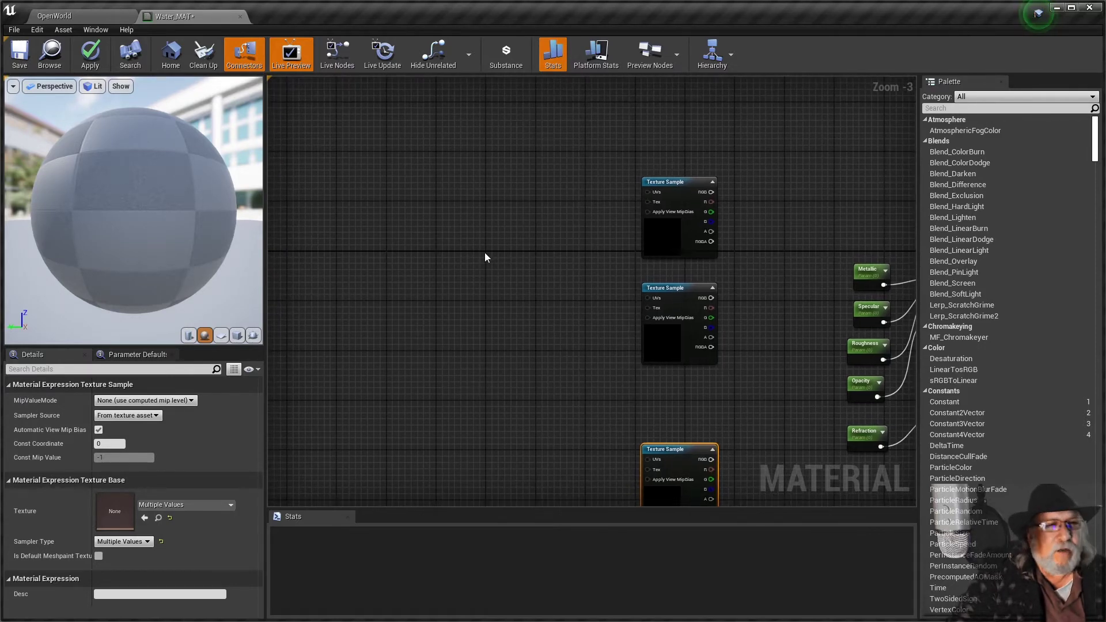
right_click(516, 251)
type("Pa")
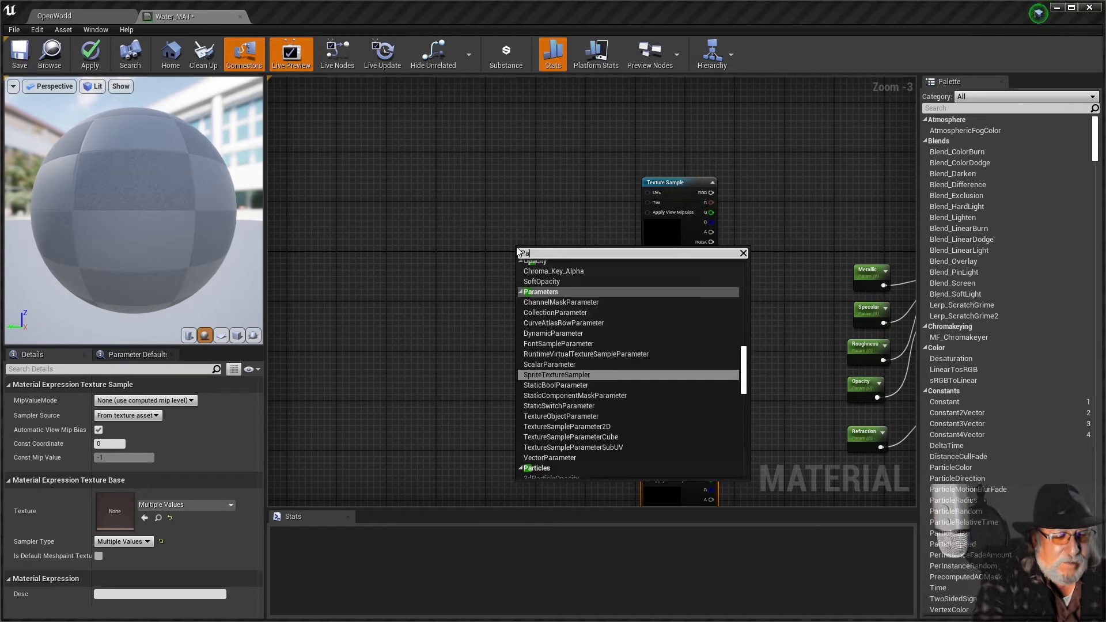
type("nner")
key("Return")
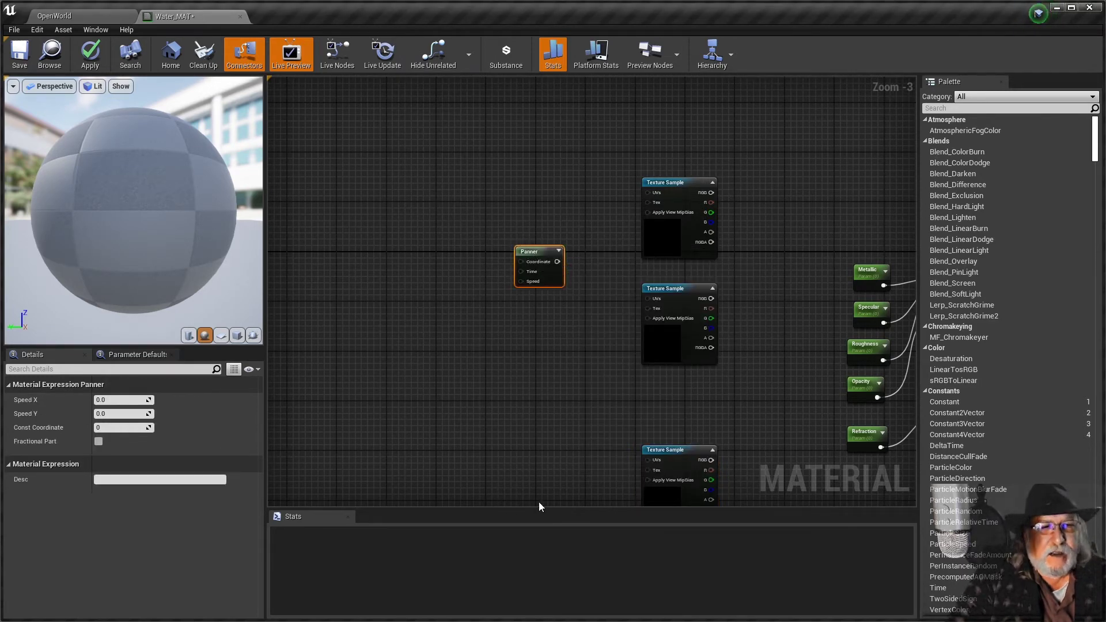
key("ctrl+c")
key("ctrl+v")
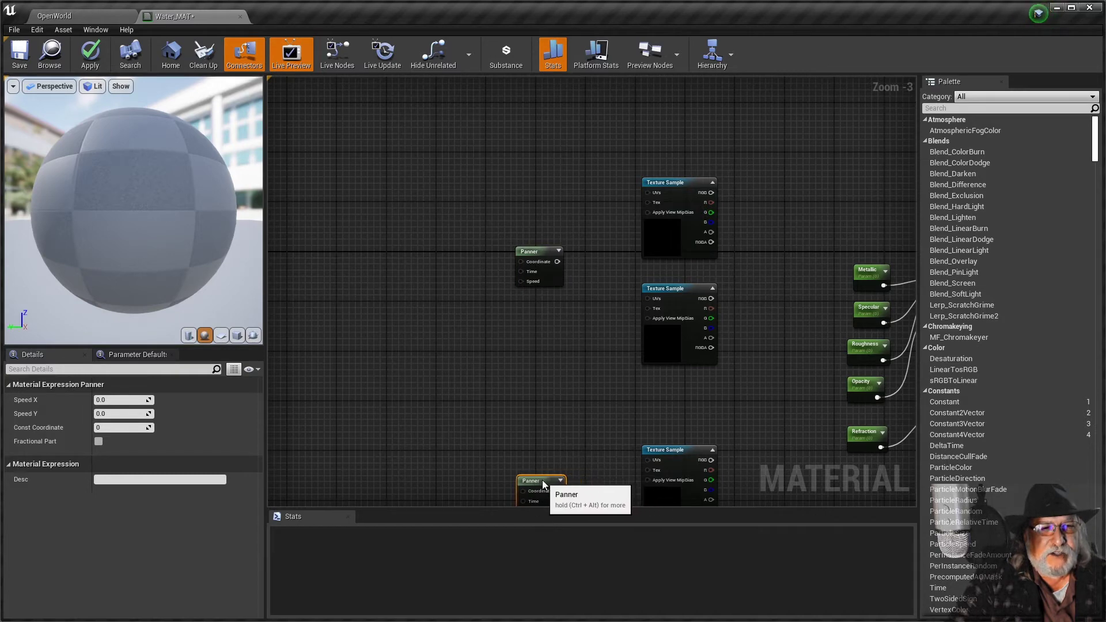
right_click_drag(570, 435, 593, 489)
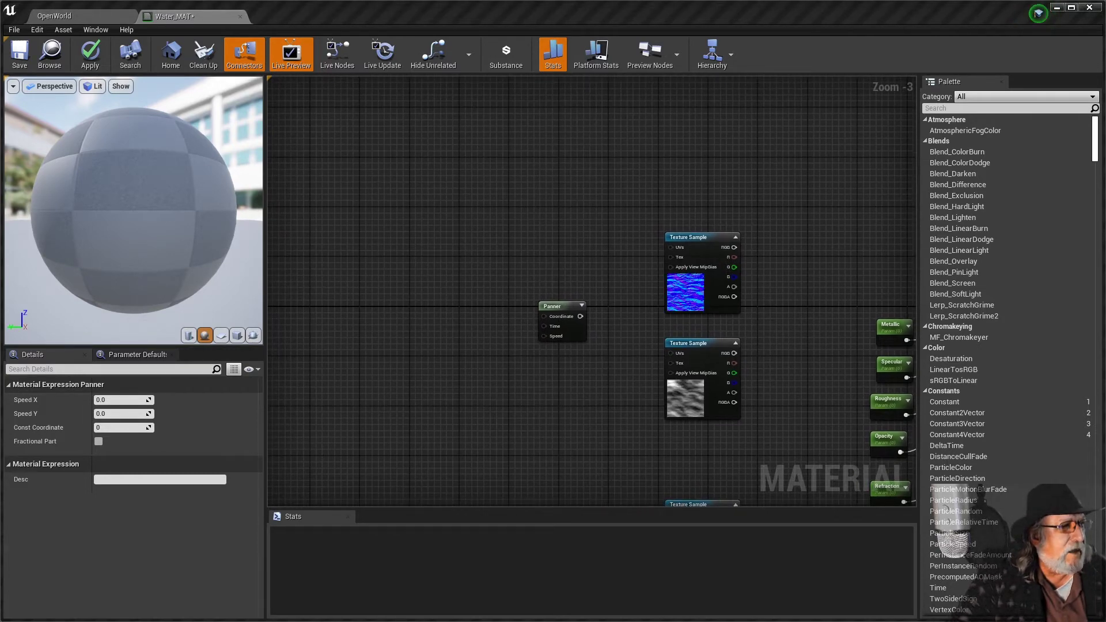
- Add a Texture Coordinate node before the upper Panner and connect it to the Panner's Coordinate input
right_click_drag(454, 307, 450, 324)
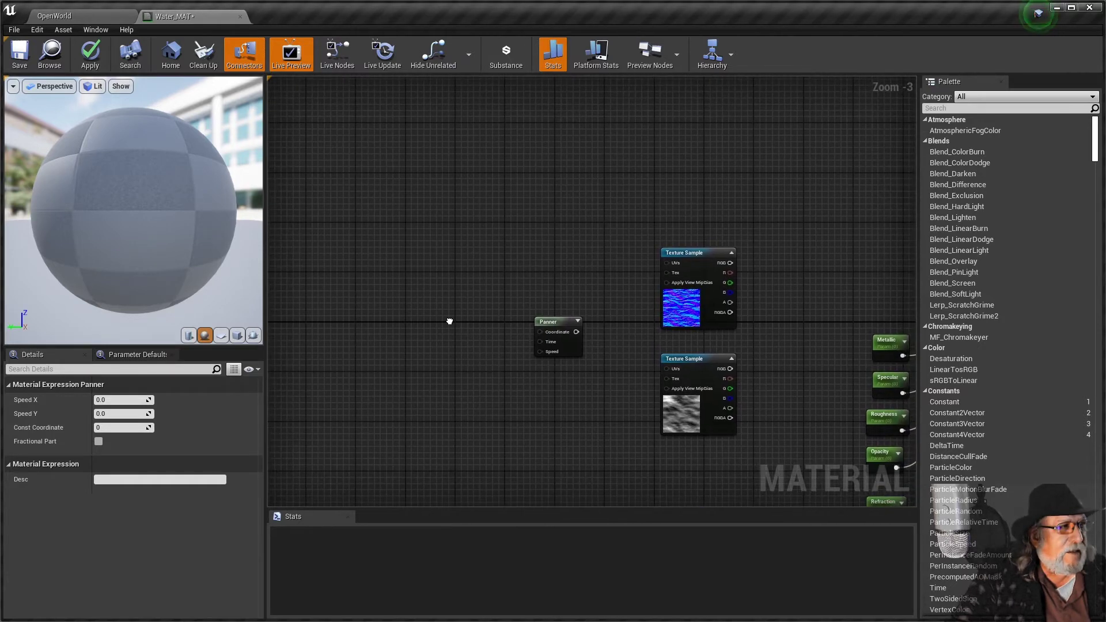
left_click(421, 268)
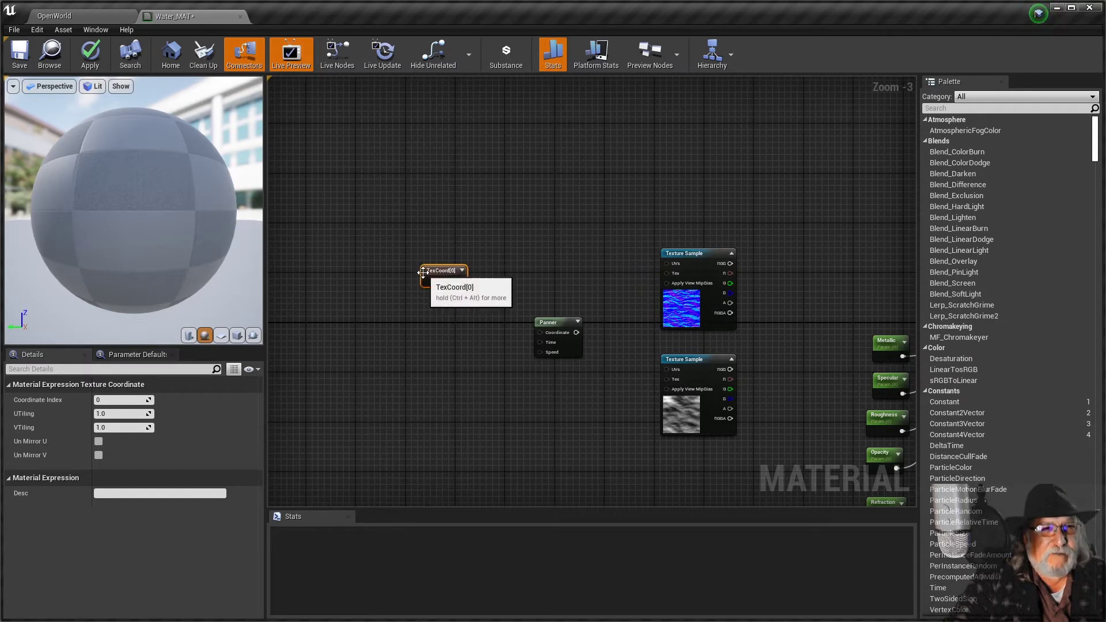
scroll(434, 320, "up", 3)
left_click_drag(471, 262, 547, 291)
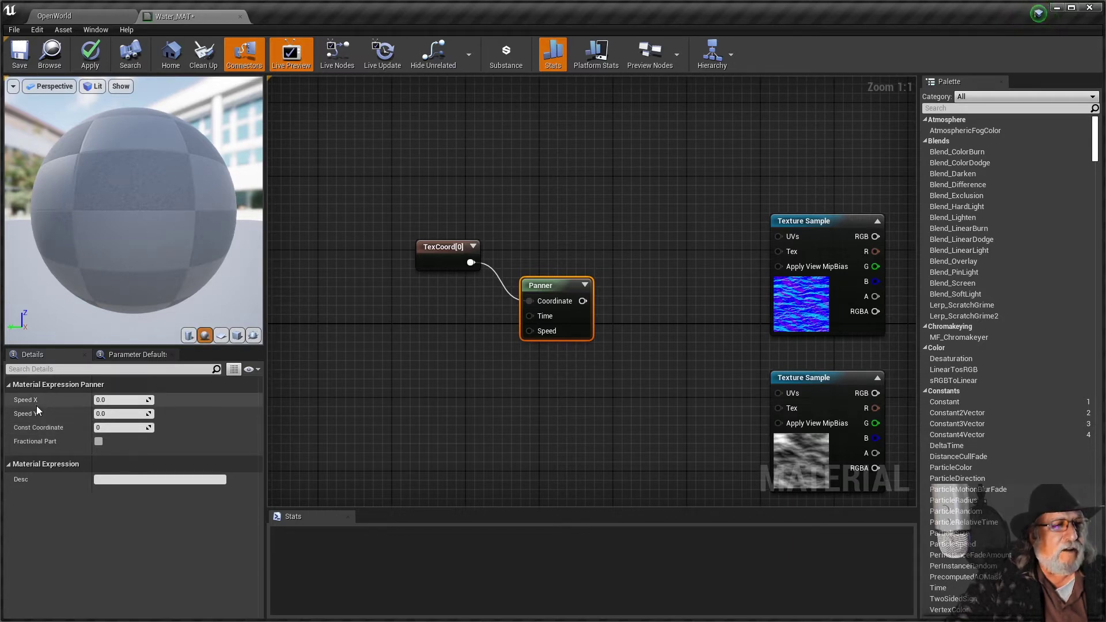
- Set the upper Panner's Speed X to 0.05 and Speed Y to 0.08
left_click(123, 401)
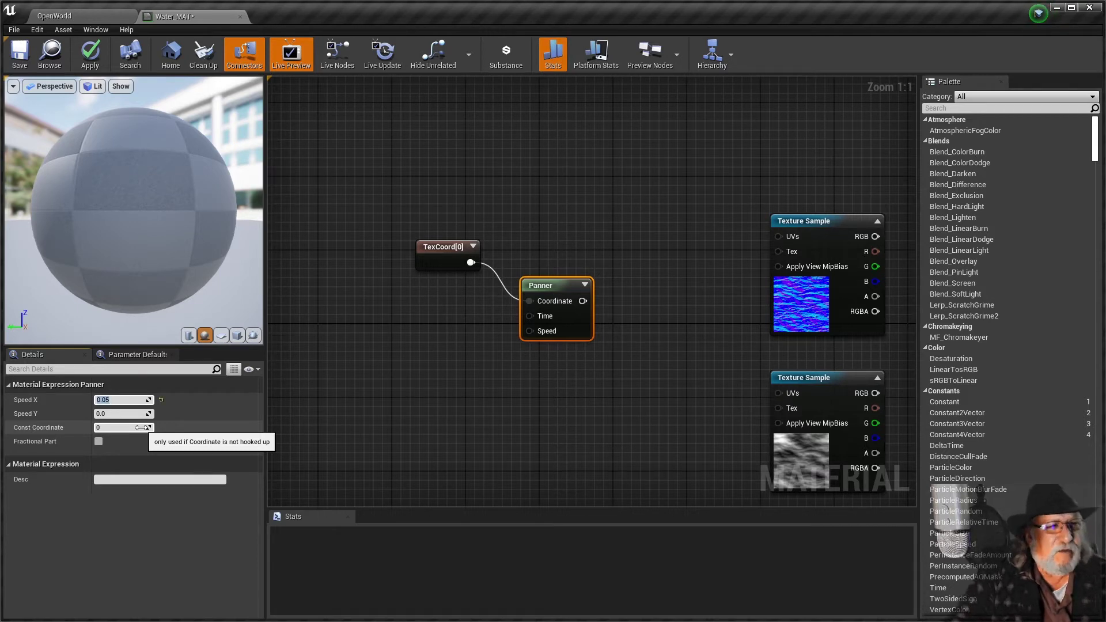
left_click(119, 413)
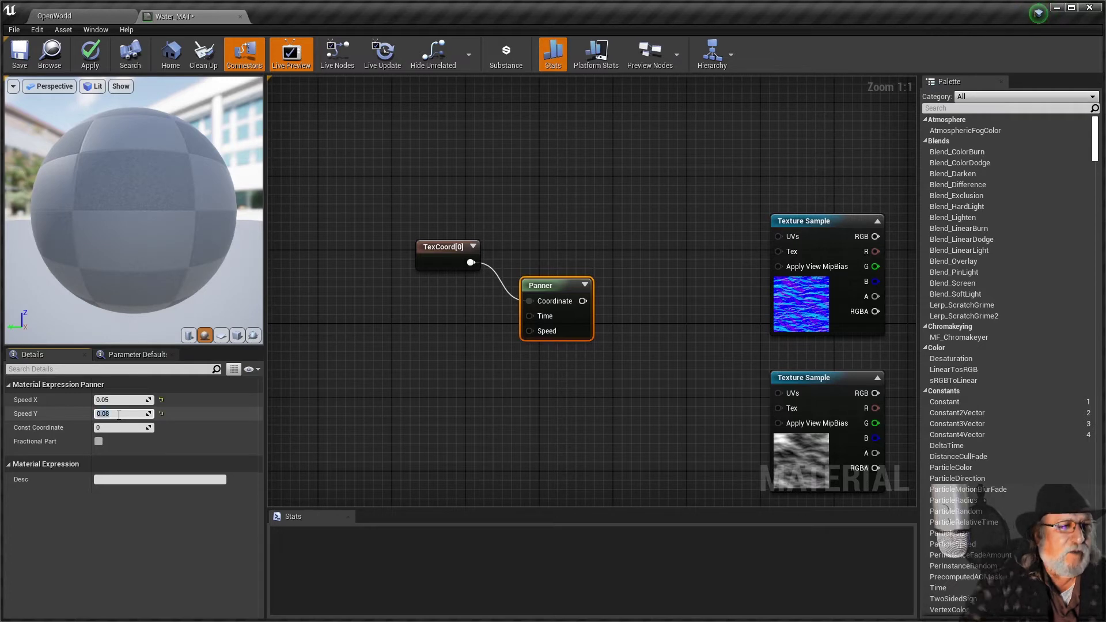
left_click(382, 364)
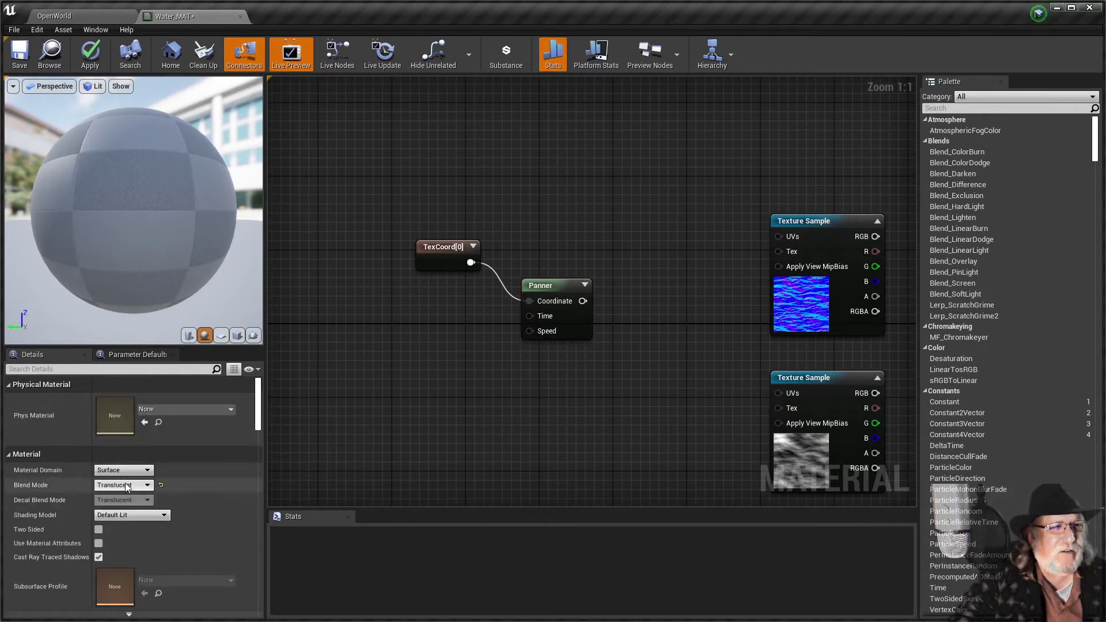
left_click(562, 287)
right_click_drag(643, 400, 585, 342)
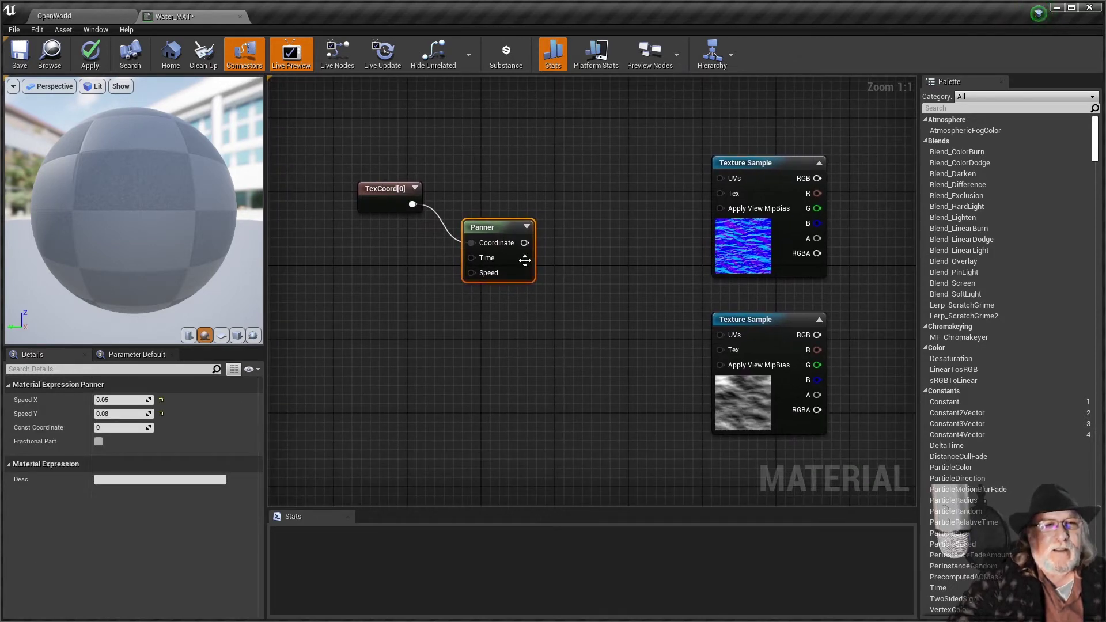
left_click_drag(525, 243, 531, 246)
- Connect the upper Panner's output to the UVs inputs of both upper Texture Sample nodes
left_click(387, 197)
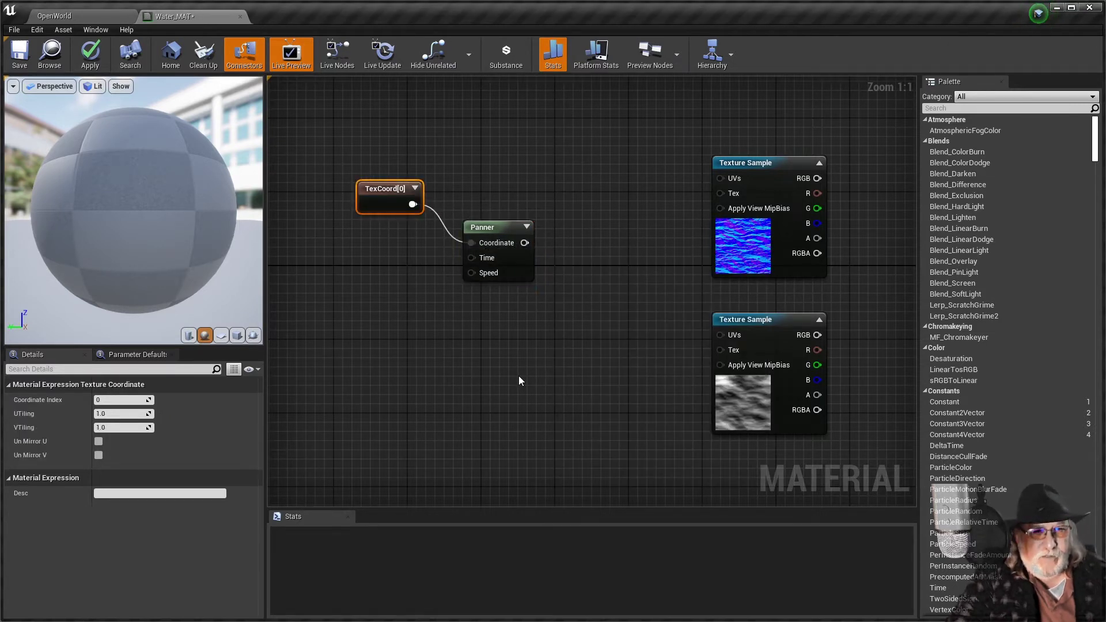
left_click_drag(524, 242, 726, 179)
left_click_drag(524, 243, 721, 336)
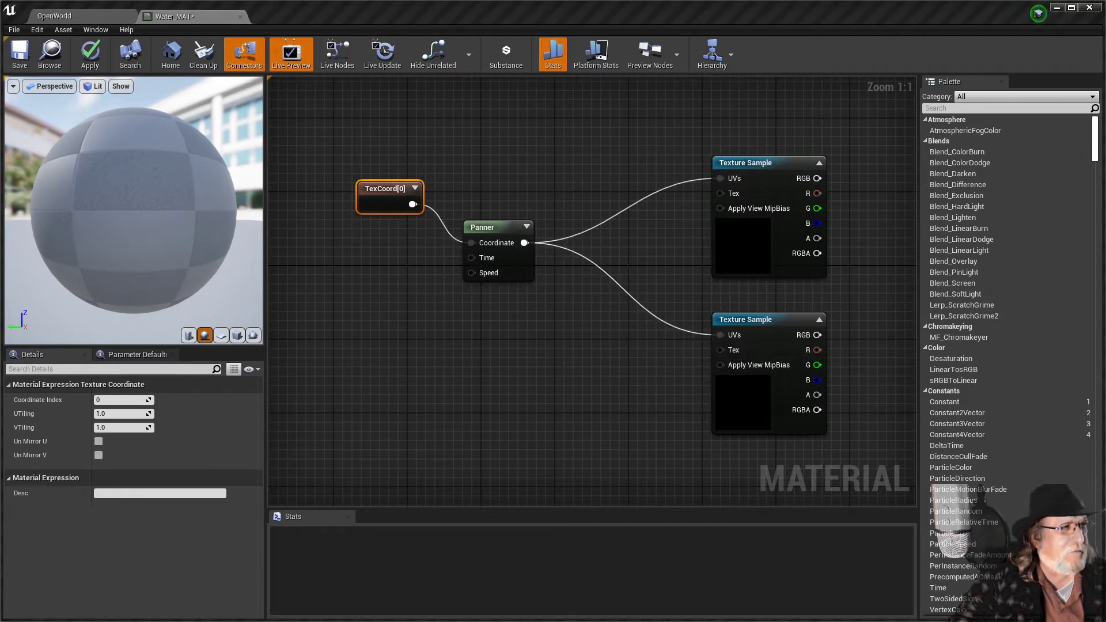
right_click_drag(485, 337, 445, 333)
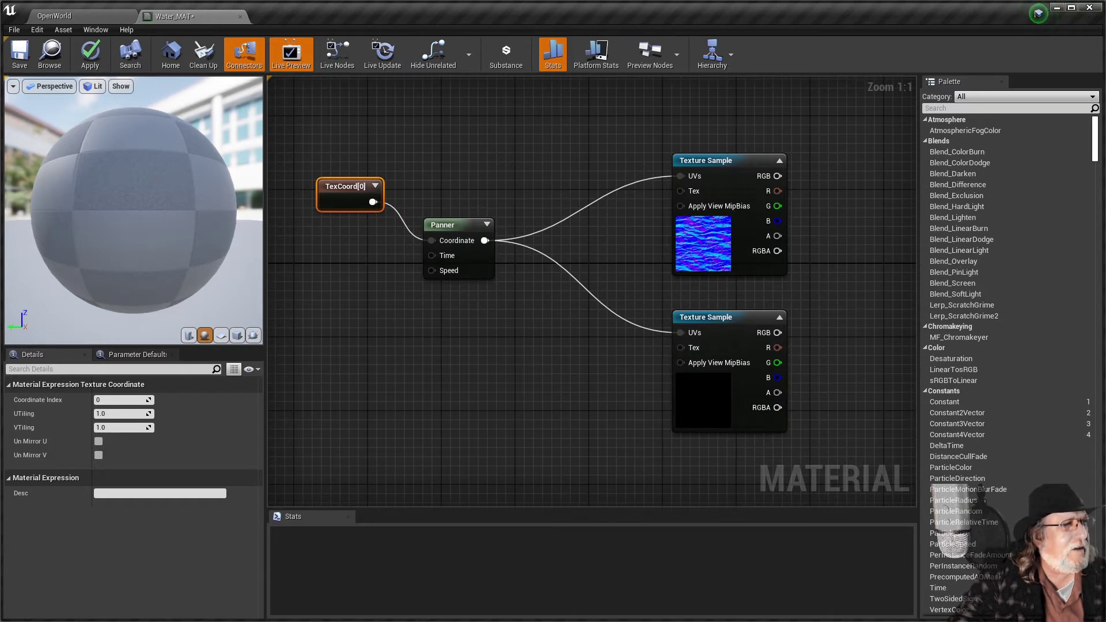
- Move the TexCoord node farther from the Panner and add a Multiply node between them
right_click_drag(294, 298, 436, 342)
left_click_drag(479, 241, 432, 222)
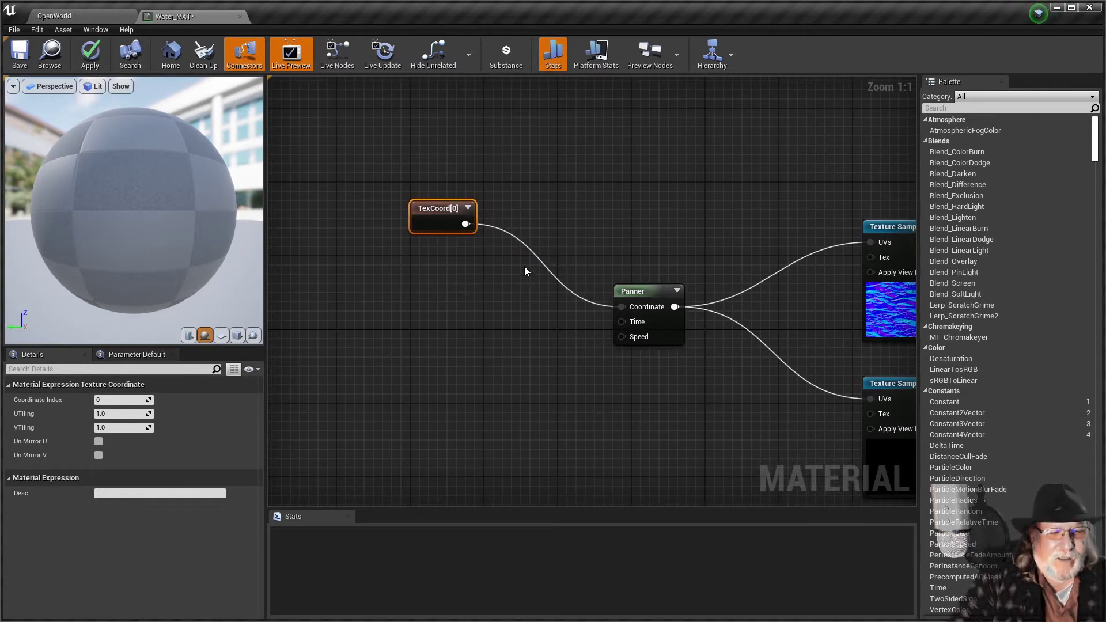
right_click_drag(524, 267, 523, 271)
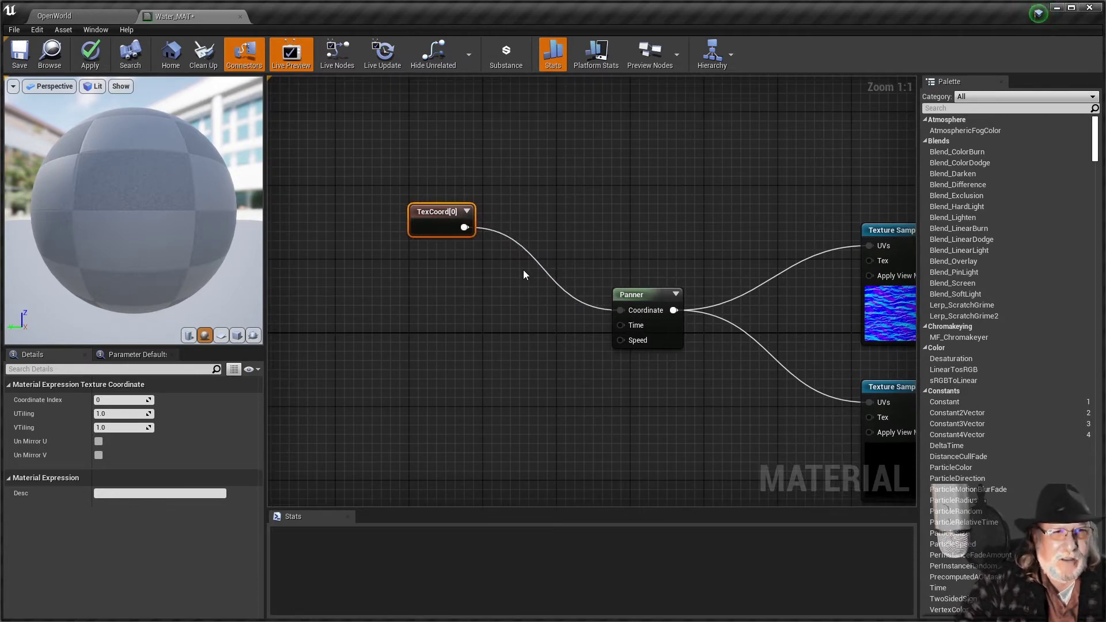
right_click(523, 272)
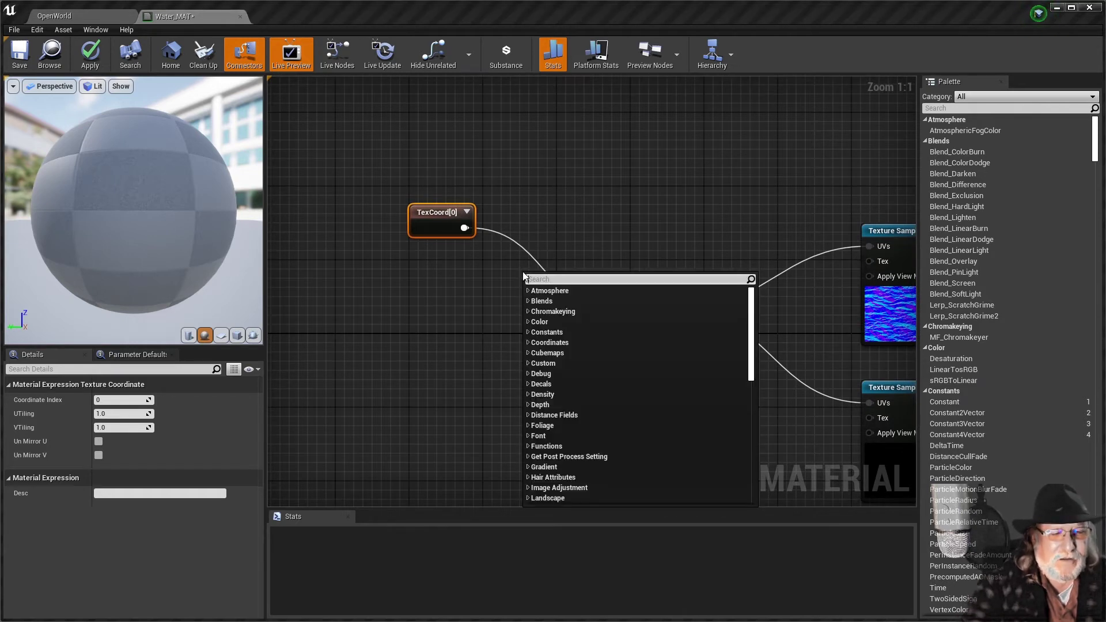
type("*")
key("Return")
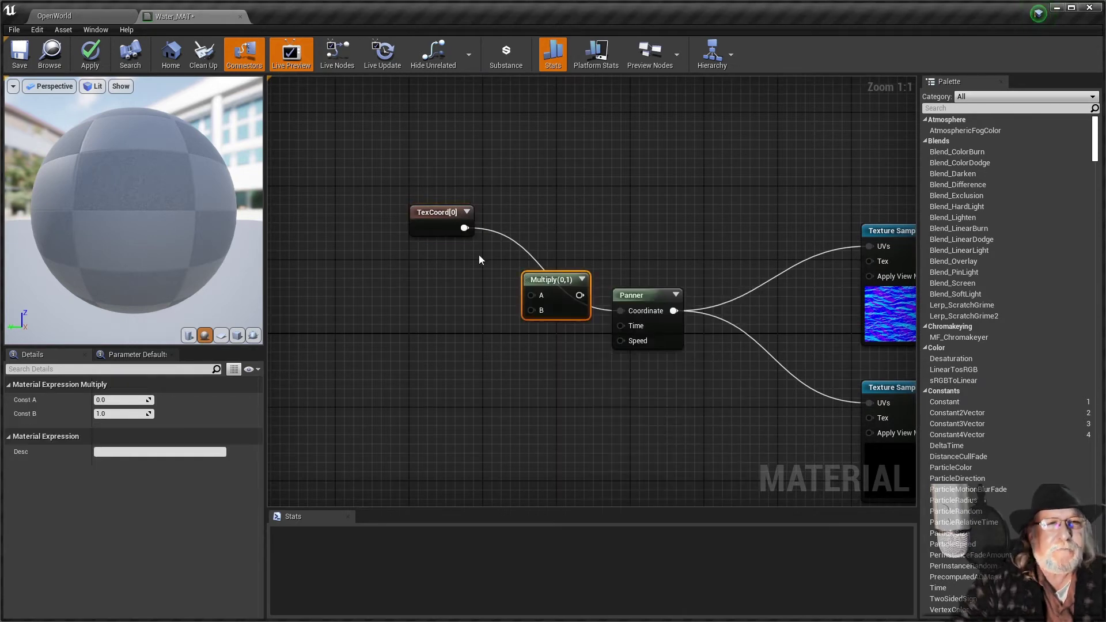
- Connect the TexCoord output to the Multiply's A input and the Multiply's output to the upper Panner's Coordinate input
left_click_drag(464, 228, 630, 312)
left_click_drag(519, 297, 432, 330)
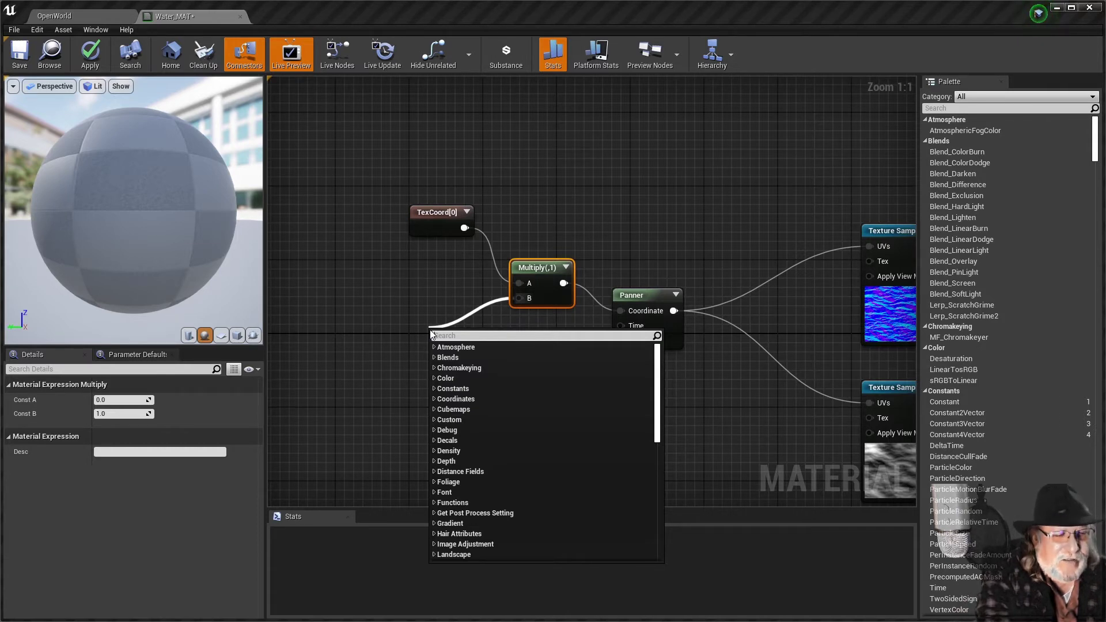
type("param")
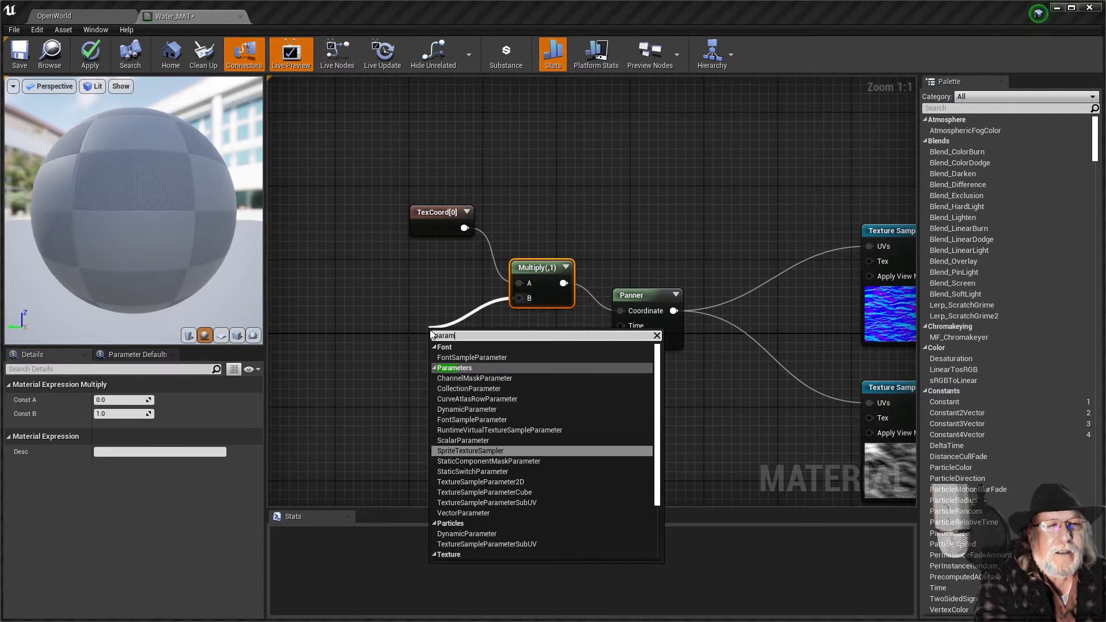
key("BackSpace")
key("BackSpace")
key("BackSpace")
key("BackSpace")
key("BackSpace")
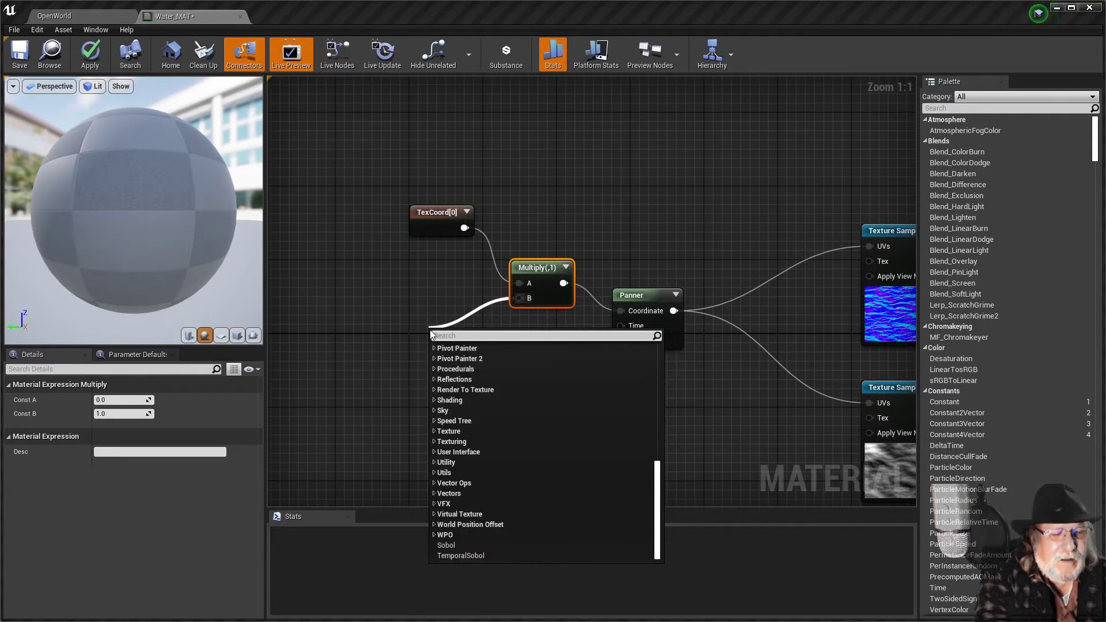
type("Parame")
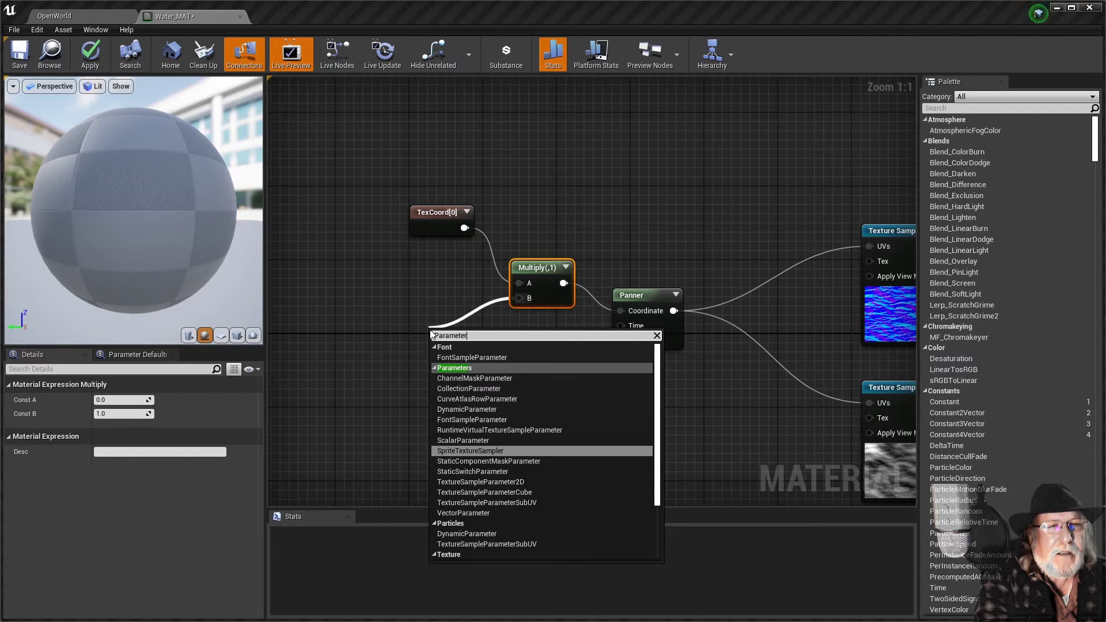
type("te")
key("BackSpace")
key("BackSpace")
key("BackSpace")
key("BackSpace")
key("BackSpace")
key("BackSpace")
key("BackSpace")
key("BackSpace")
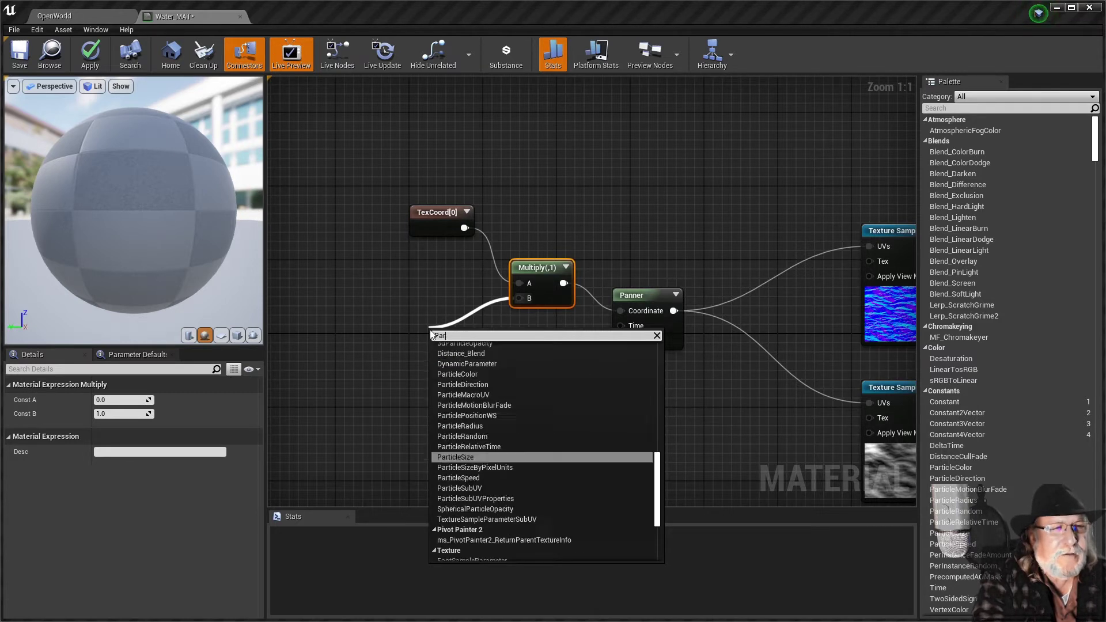
left_click(704, 220)
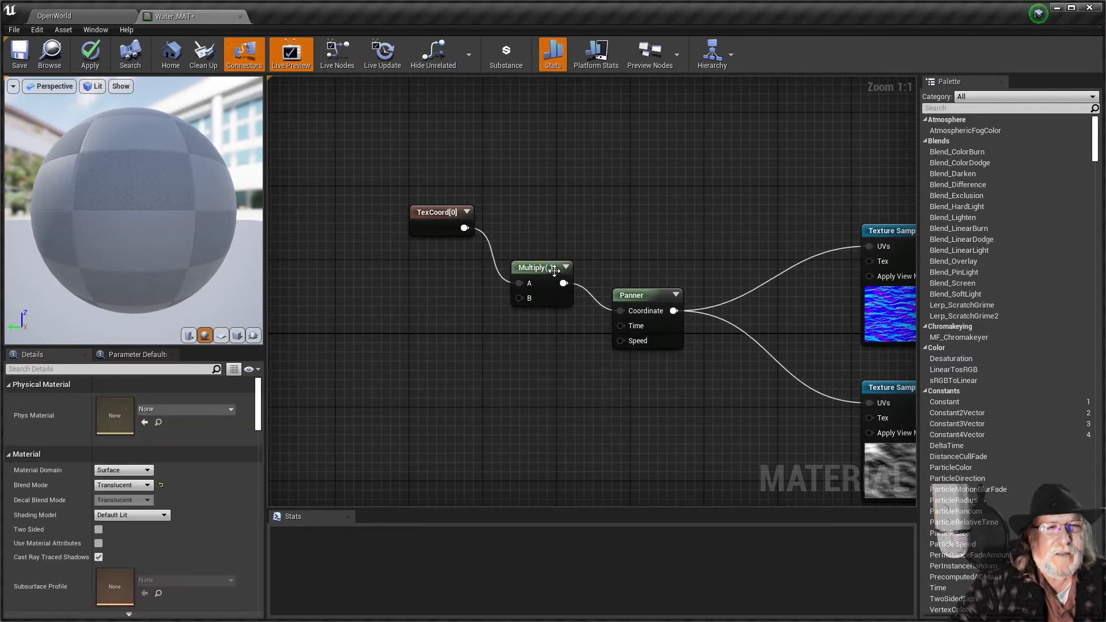
- Promote the Multiply's B input to a scalar parameter named Tiling A, placed below the TexCoord node
right_click(518, 298)
left_click(536, 313)
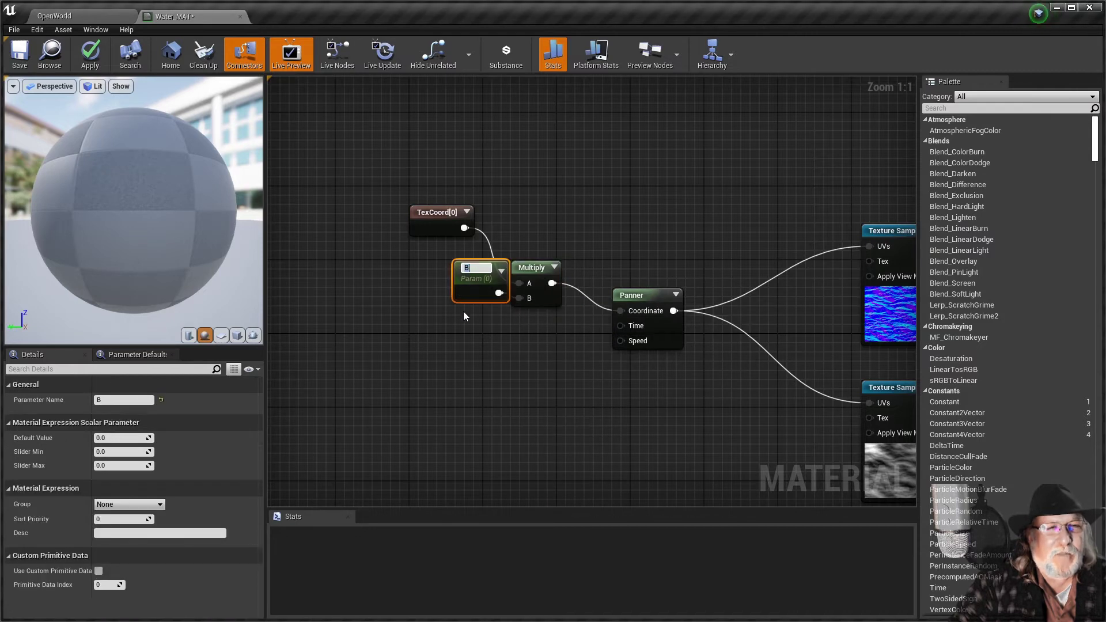
left_click_drag(459, 293, 407, 328)
left_click(123, 400)
type("TilingA")
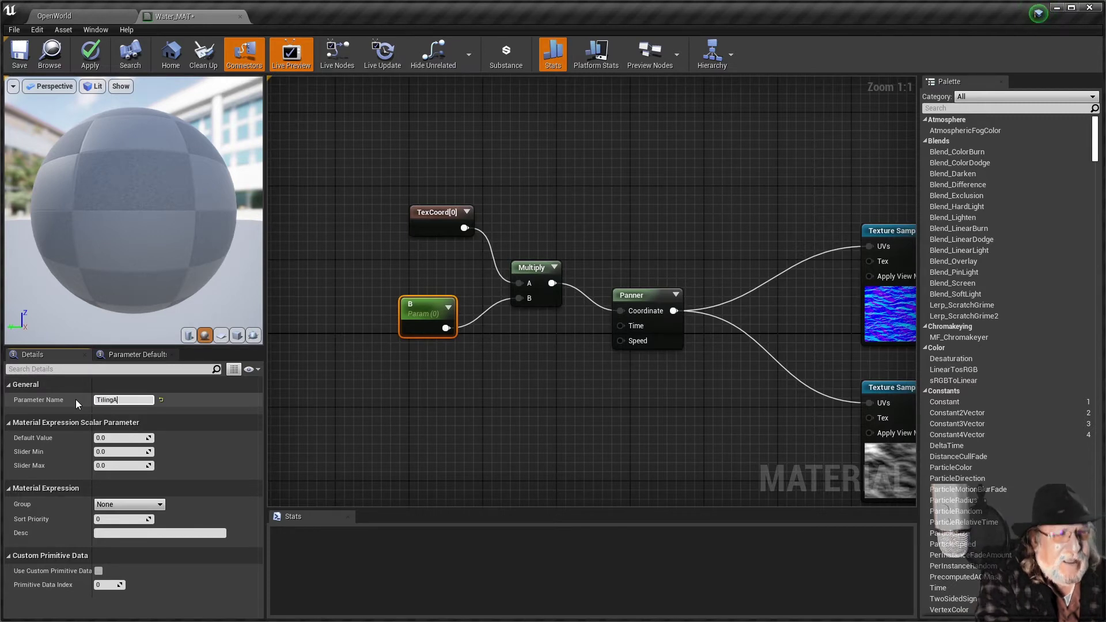
key("BackSpace")
type("_A")
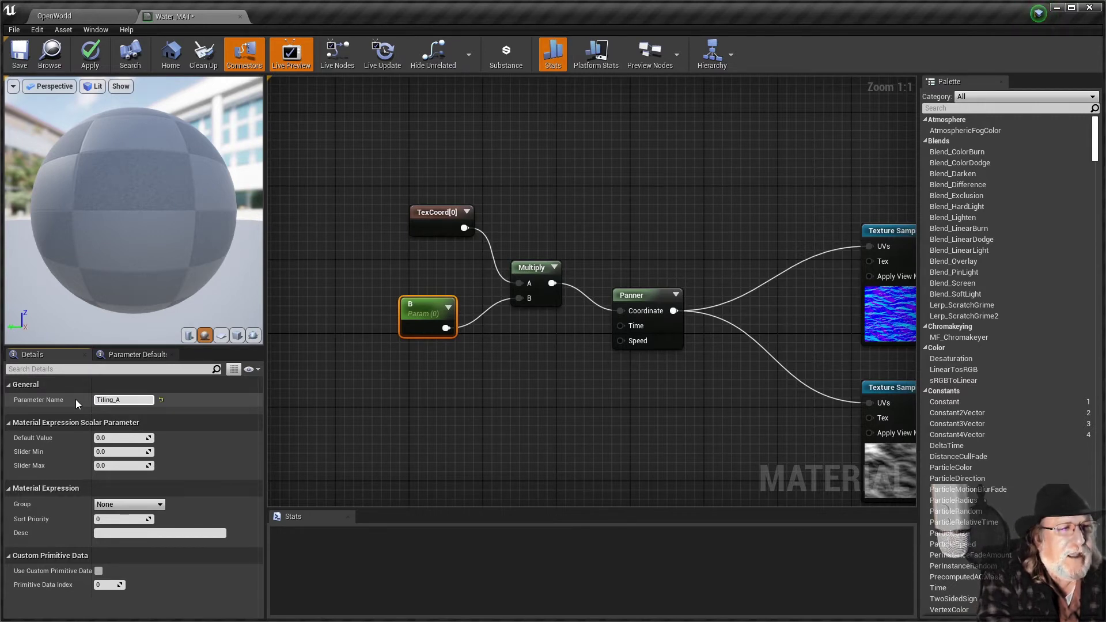
type(" A")
key("Return")
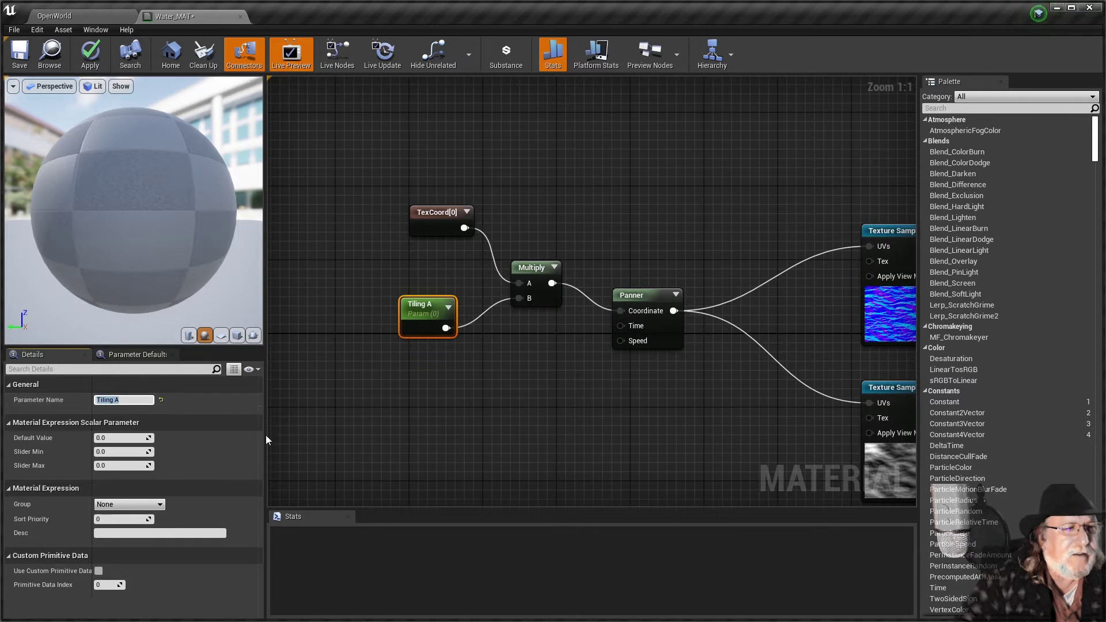
- Copy the TexCoord, Tiling A and Multiply nodes beside the lower Panner and connect the copied Multiply to its Coordinate input
scroll(707, 396, "down", 1)
right_click_drag(480, 334, 515, 397)
scroll(620, 389, "down", 1)
right_click_drag(598, 410, 538, 298)
left_click_drag(399, 119, 552, 243)
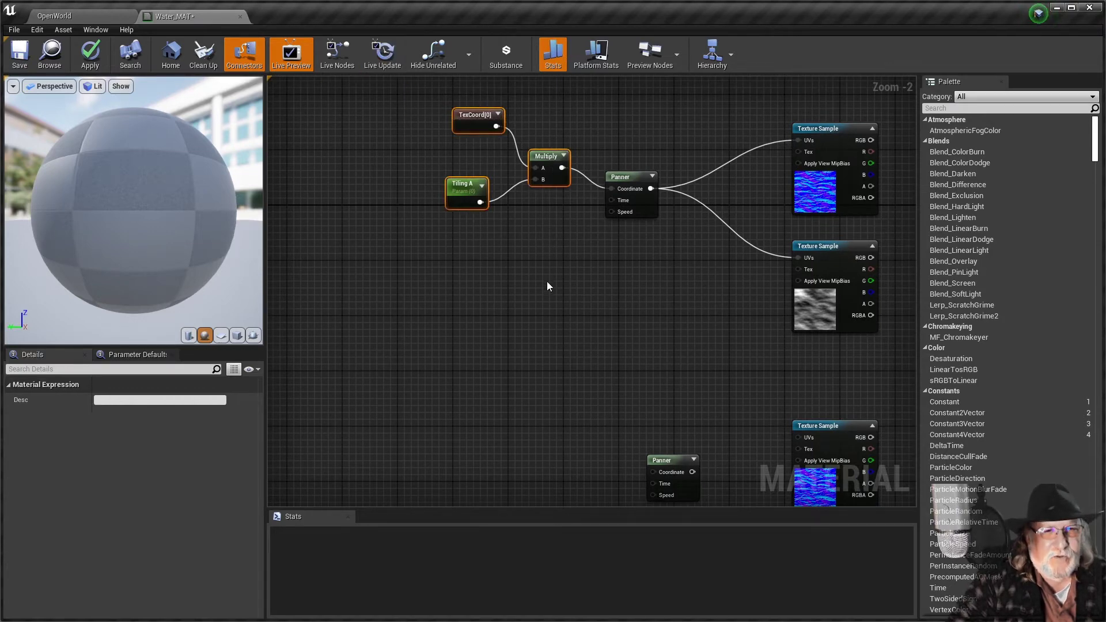
scroll(548, 282, "down", 2)
key("ctrl+c")
key("ctrl+v")
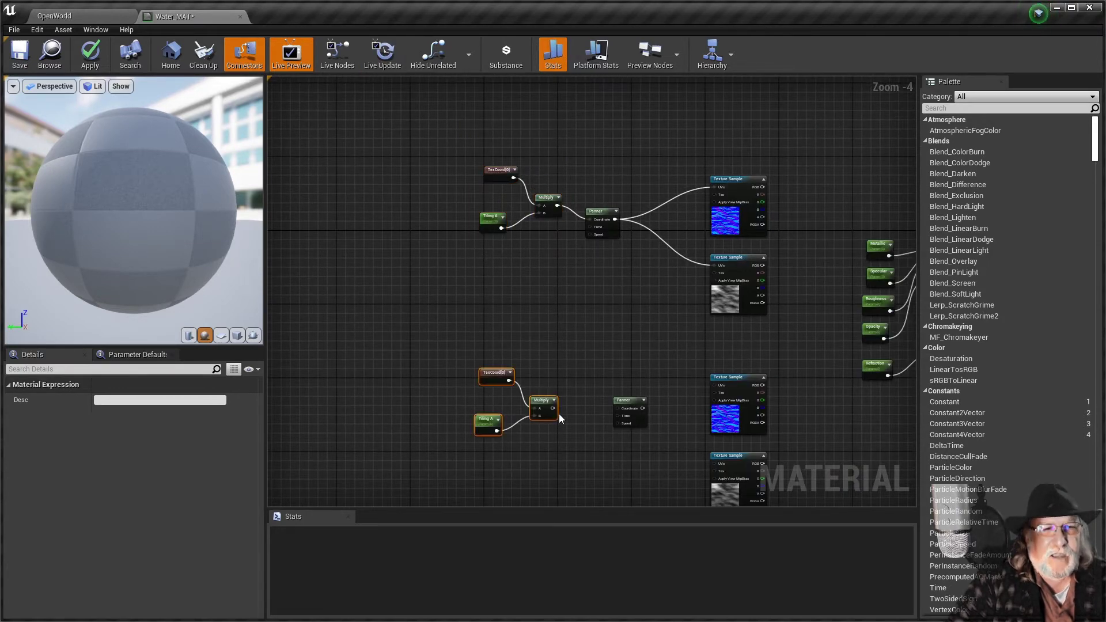
left_click_drag(555, 409, 618, 409)
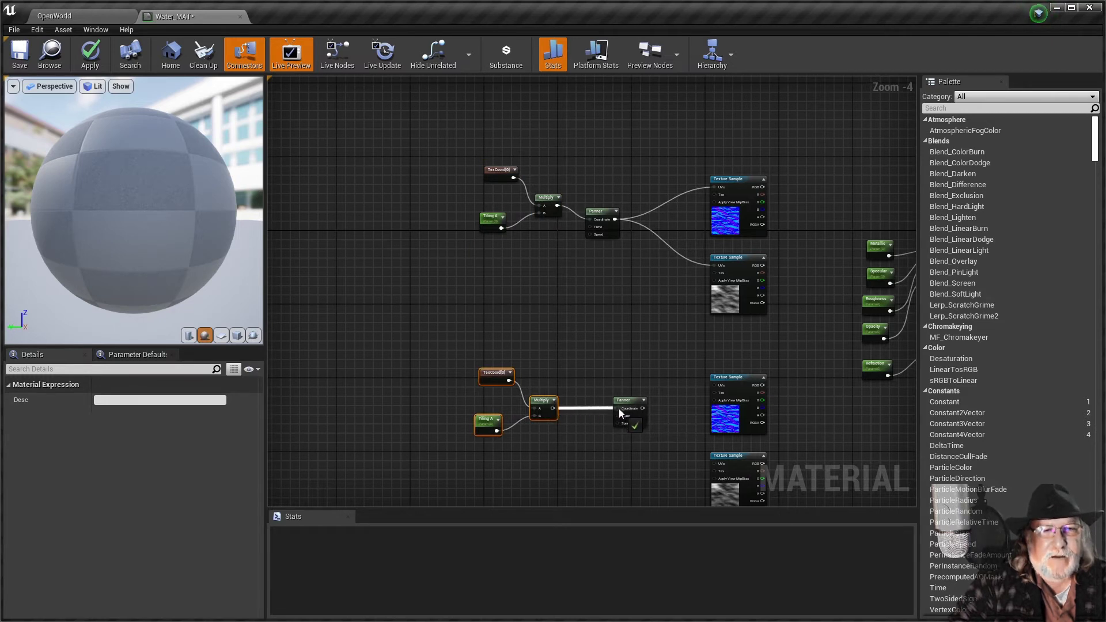
- Rename the copied tiling parameter feeding the lower Multiply as Tiling B
scroll(594, 363, "up", 4)
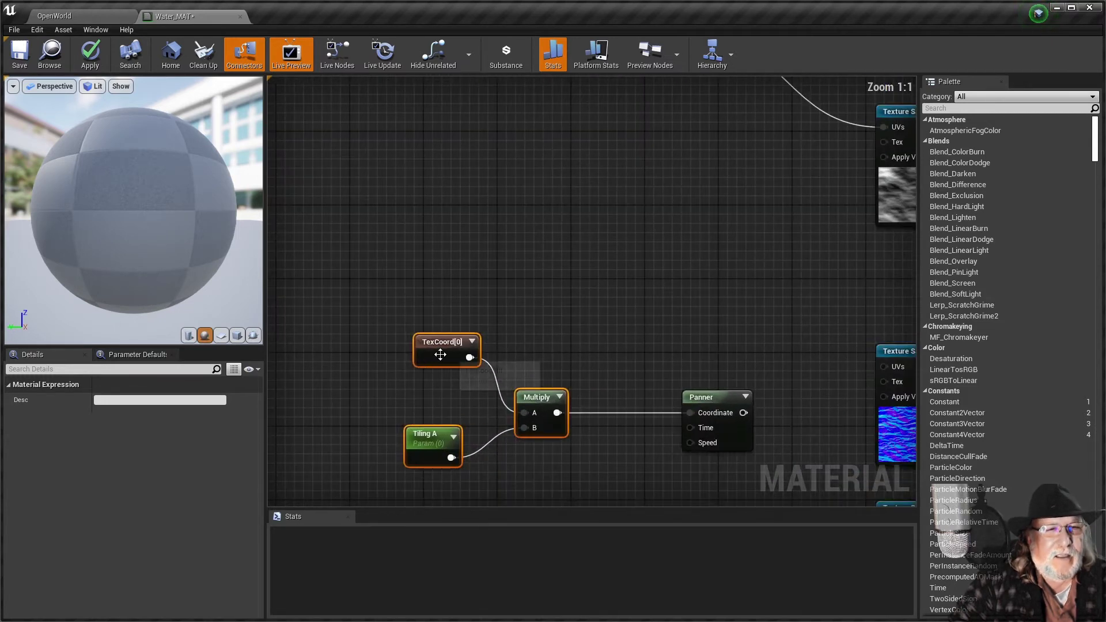
left_click(441, 356)
left_click(438, 452)
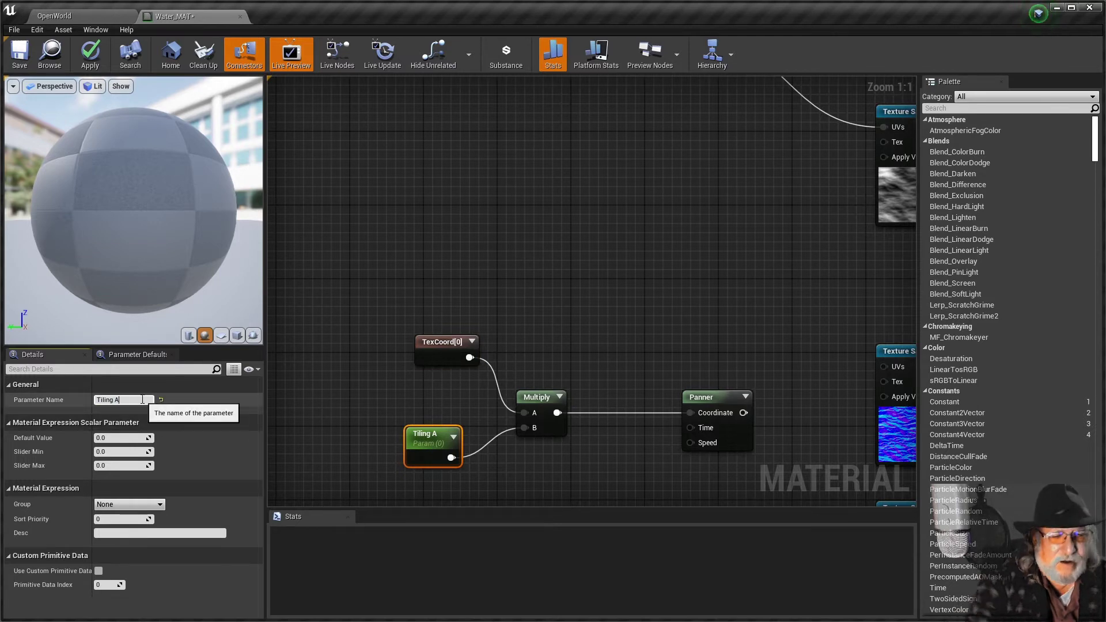
key("Return")
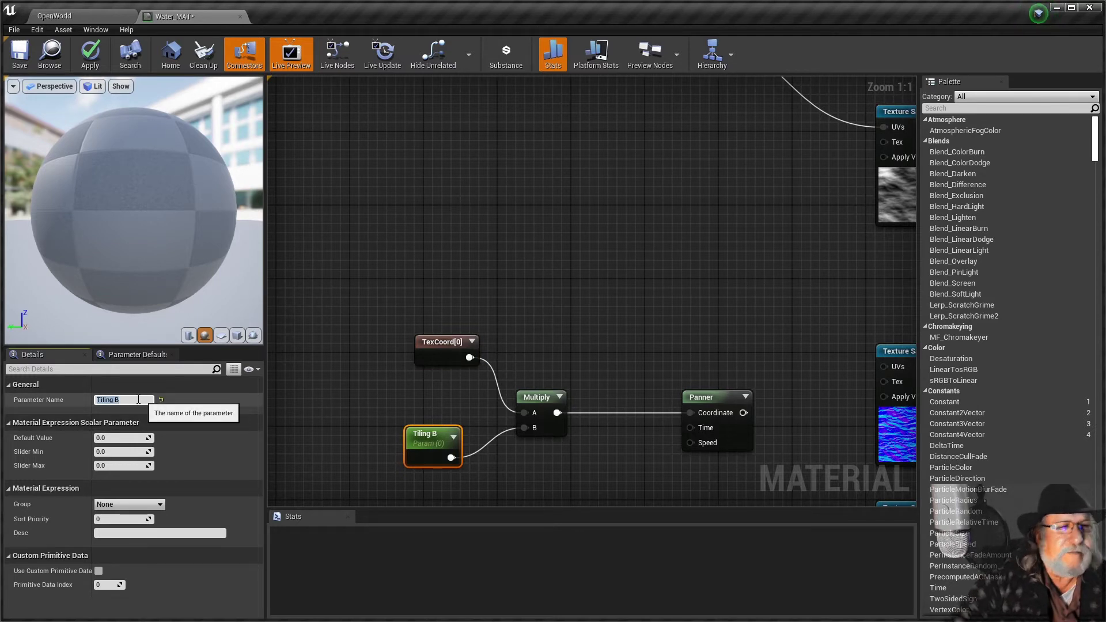
- Connect the lower Panner's output to the UVs inputs of both lower Texture Sample nodes
right_click_drag(462, 292, 395, 294)
right_click_drag(531, 314, 632, 238)
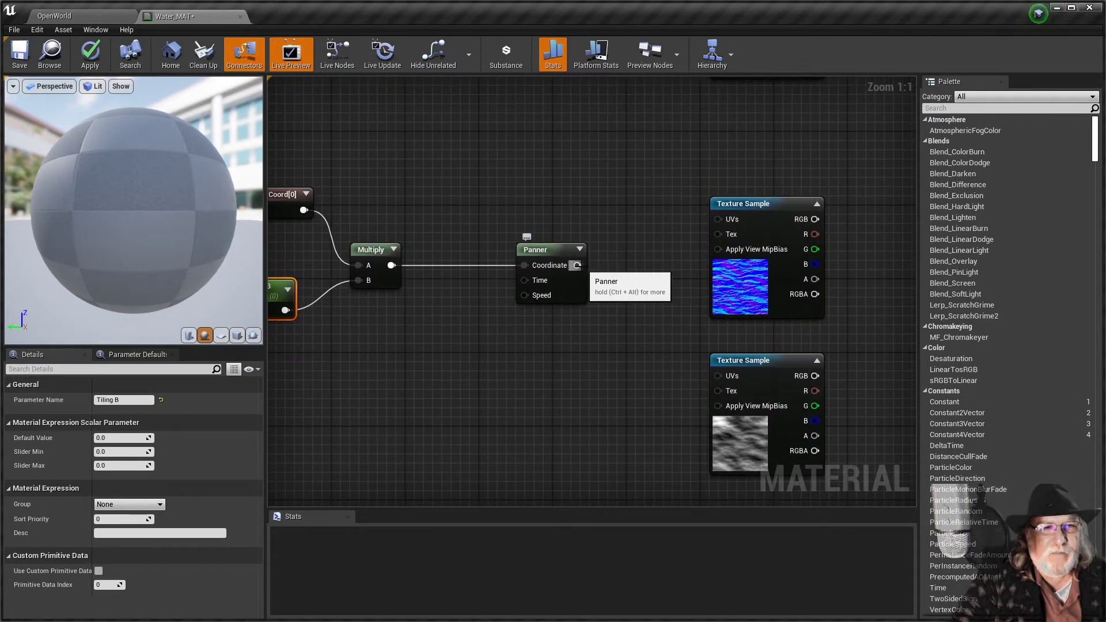
left_click_drag(578, 266, 721, 220)
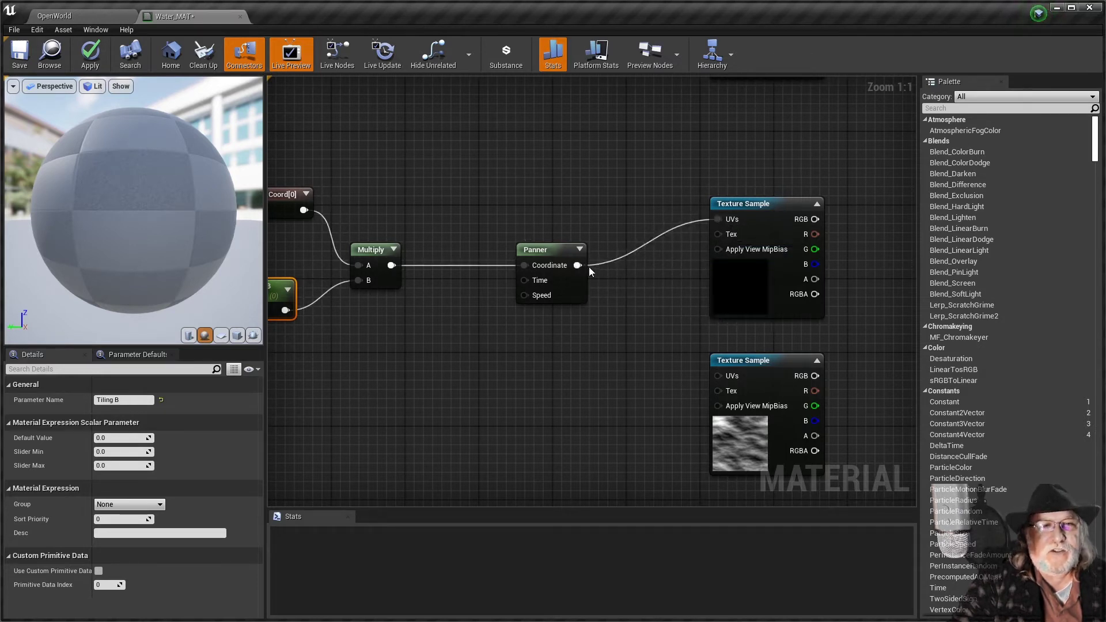
left_click_drag(578, 266, 720, 377)
- Move both tiling, Panner and Texture Sample groups together farther from the material output node to make room between them
right_click_drag(635, 208, 553, 208)
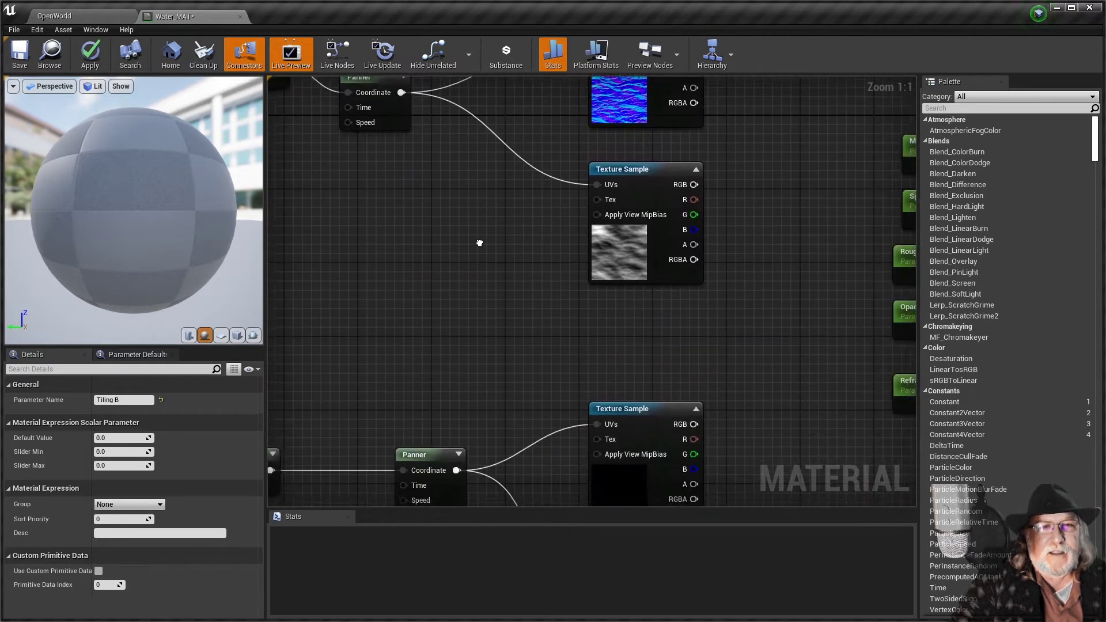
scroll(467, 225, "down", 3)
scroll(466, 224, "down", 1)
right_click_drag(672, 254, 413, 153)
left_click_drag(369, 116, 738, 404)
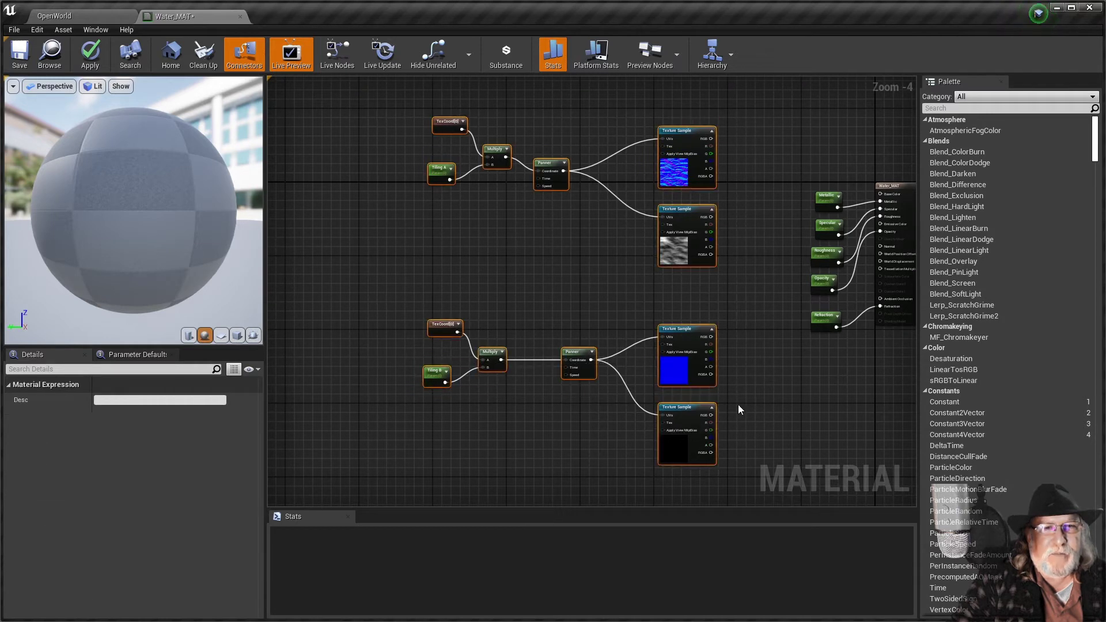
left_click_drag(687, 215, 569, 213)
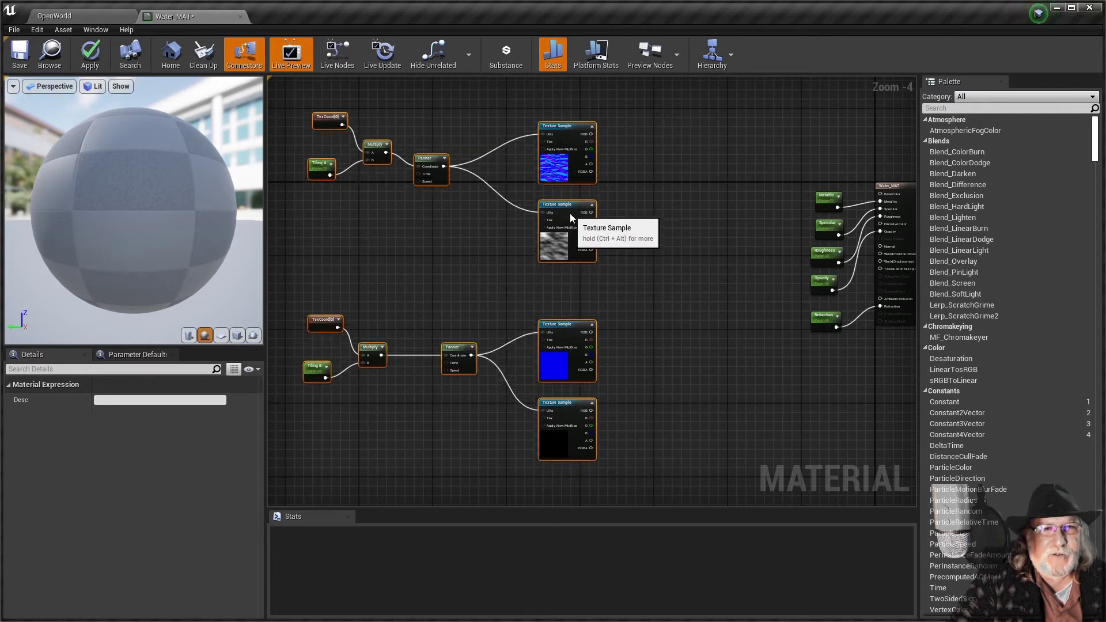
left_click(649, 268)
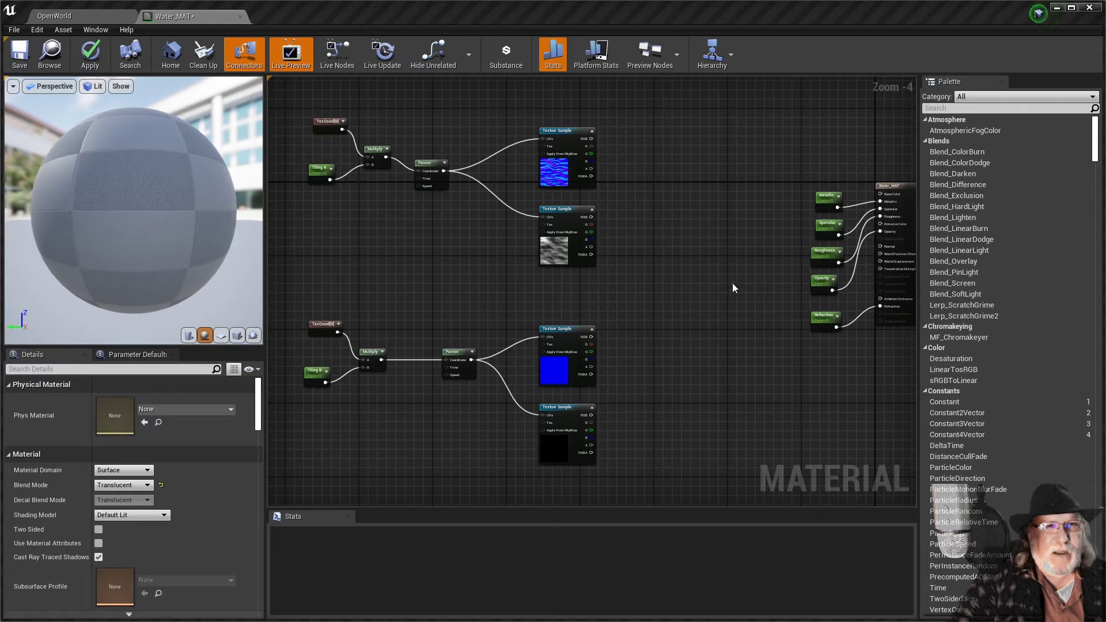
- Add two Linear Interpolate nodes, one beside the upper Texture Sample pair and one beside the lower pair
right_click(665, 227)
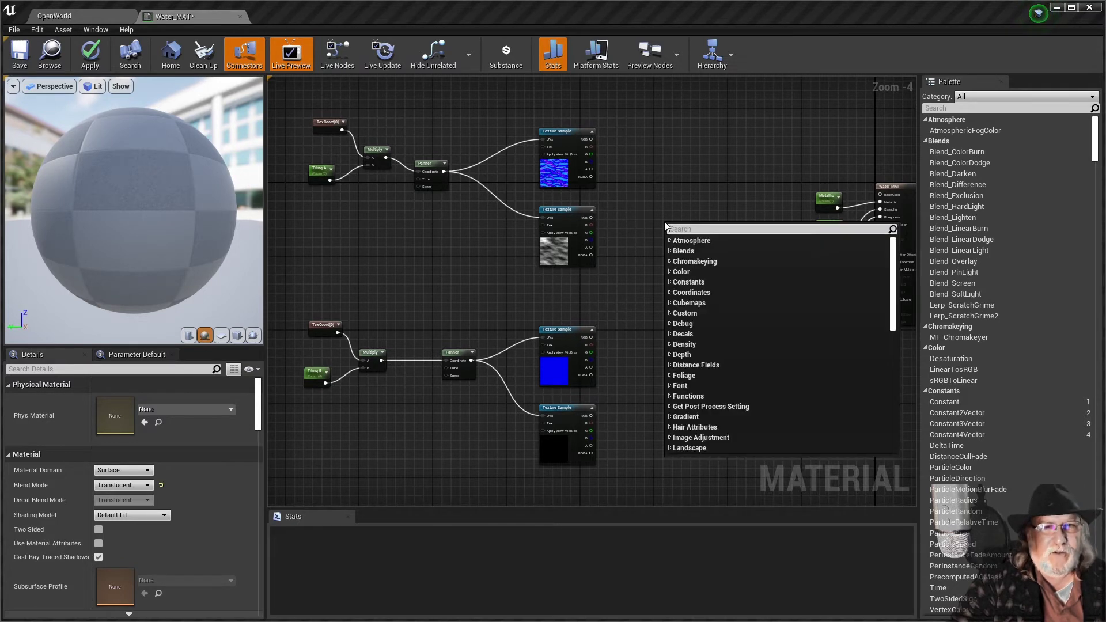
type("linear")
key("Return")
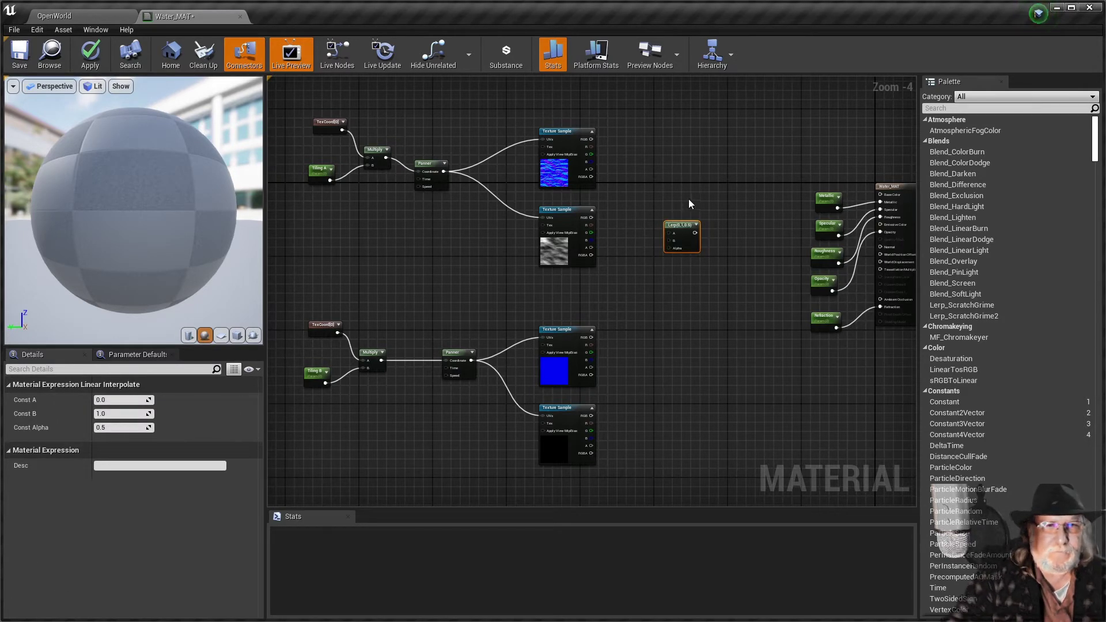
left_click_drag(682, 225, 687, 191)
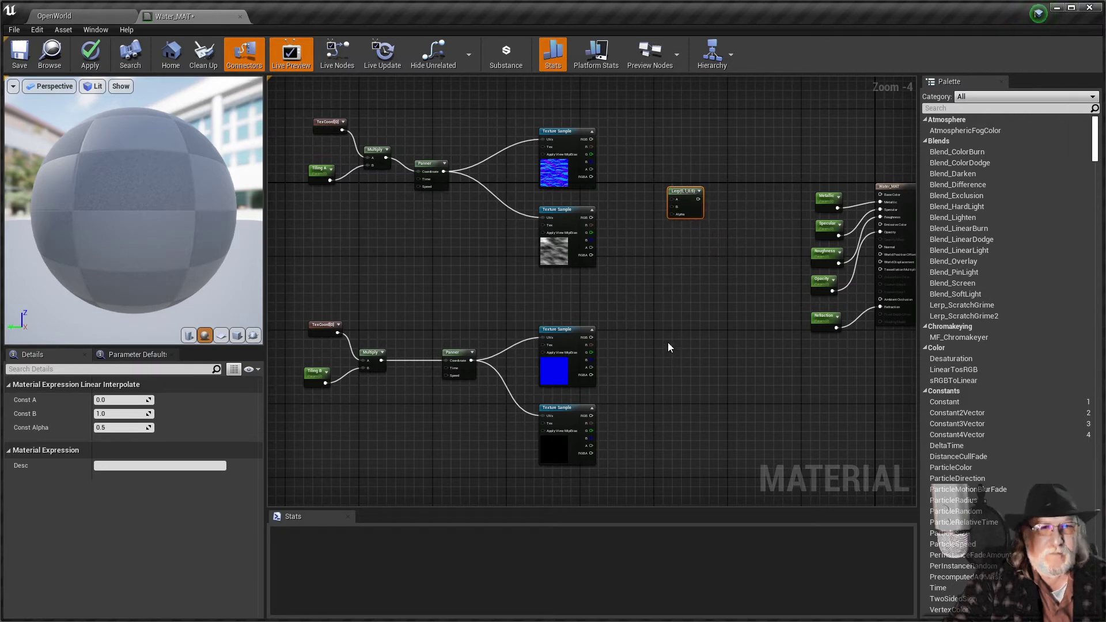
left_click(664, 375)
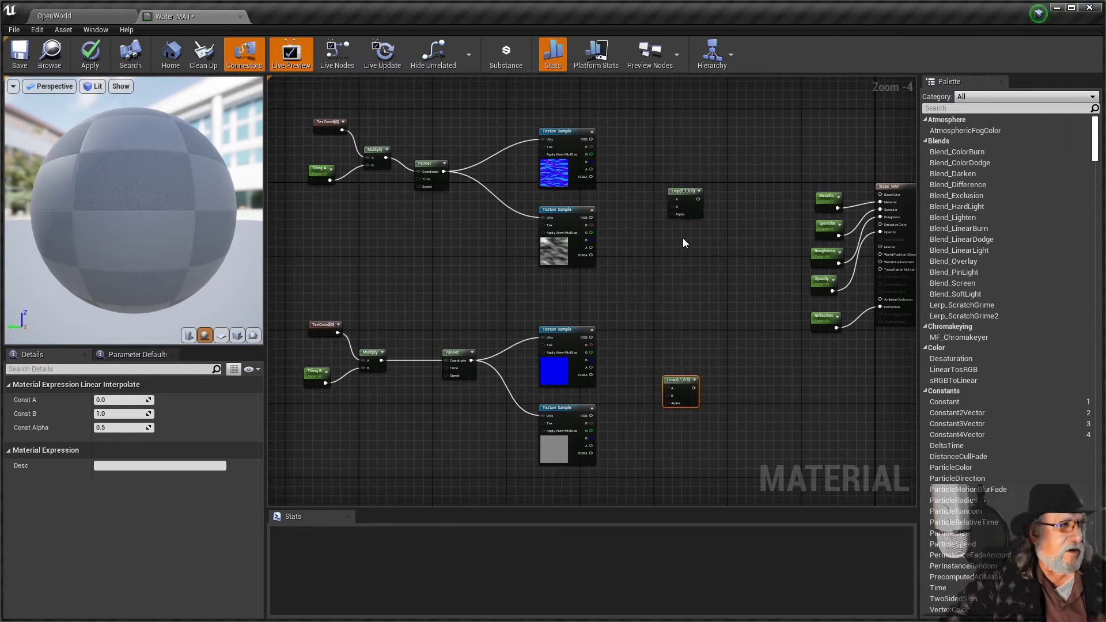
left_click_drag(670, 384, 674, 351)
left_click(672, 197)
right_click_drag(529, 265, 553, 272)
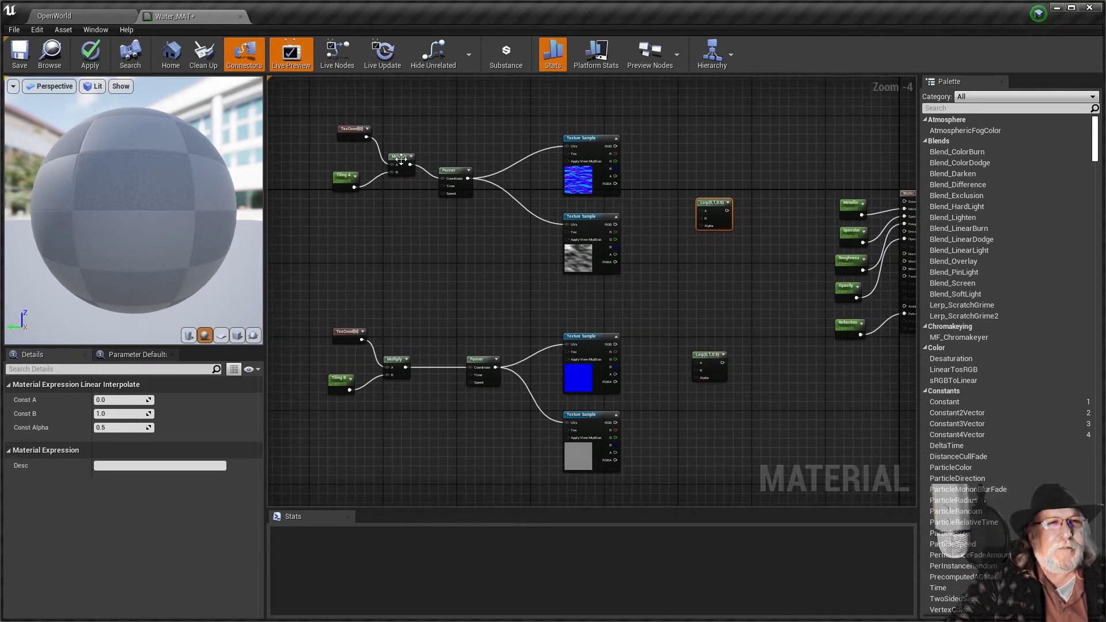
- Set the Default Value of both the Tiling A and Tiling B parameters to 1
left_click(346, 180)
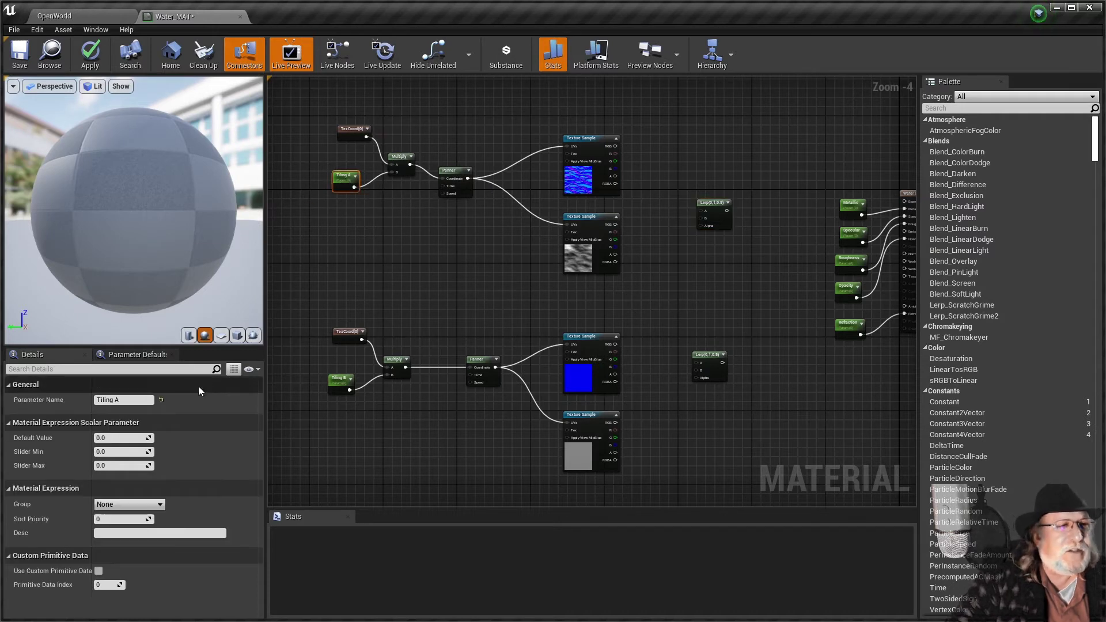
left_click(117, 438)
type("1")
left_click(341, 382)
left_click(117, 438)
type("1")
right_click_drag(474, 321, 444, 316)
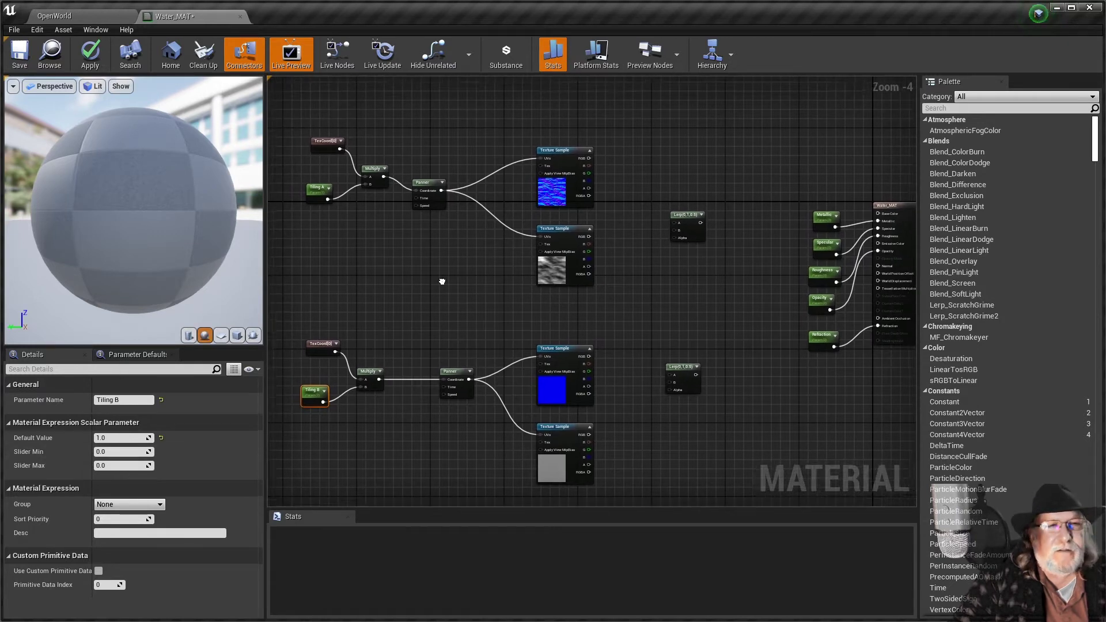
- Promote the upper Lerp's Alpha input to a scalar parameter placed below the Lerp, and open its Parameter Name for editing
right_click_drag(644, 283, 640, 275)
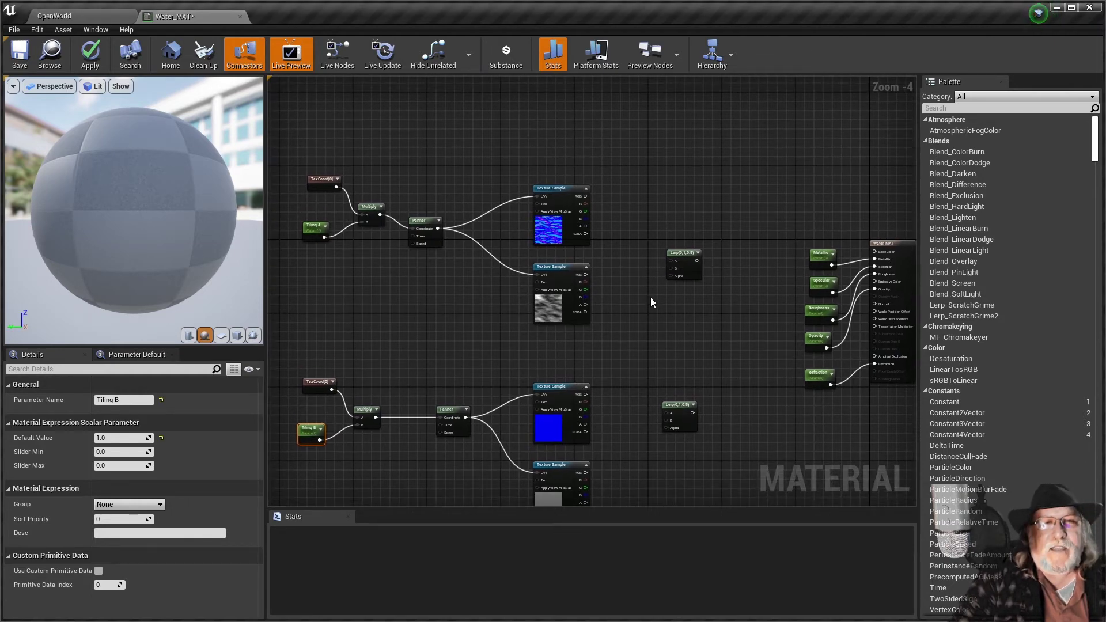
scroll(651, 297, "up", 5)
left_click_drag(691, 254, 654, 308)
left_click(711, 282)
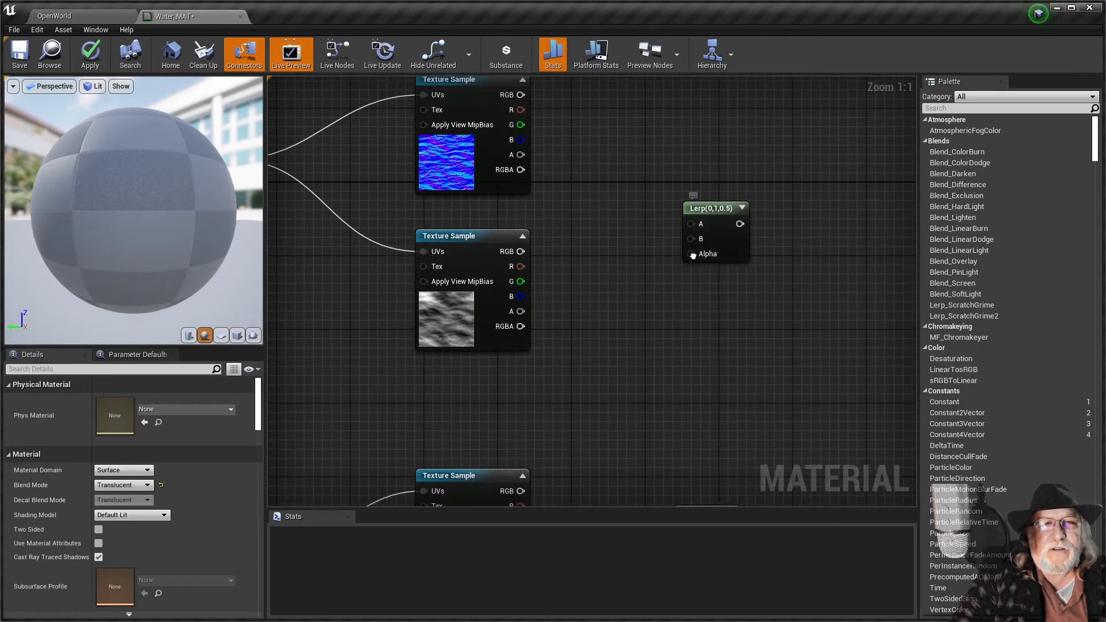
right_click(690, 254)
left_click(743, 271)
left_click_drag(644, 238, 601, 321)
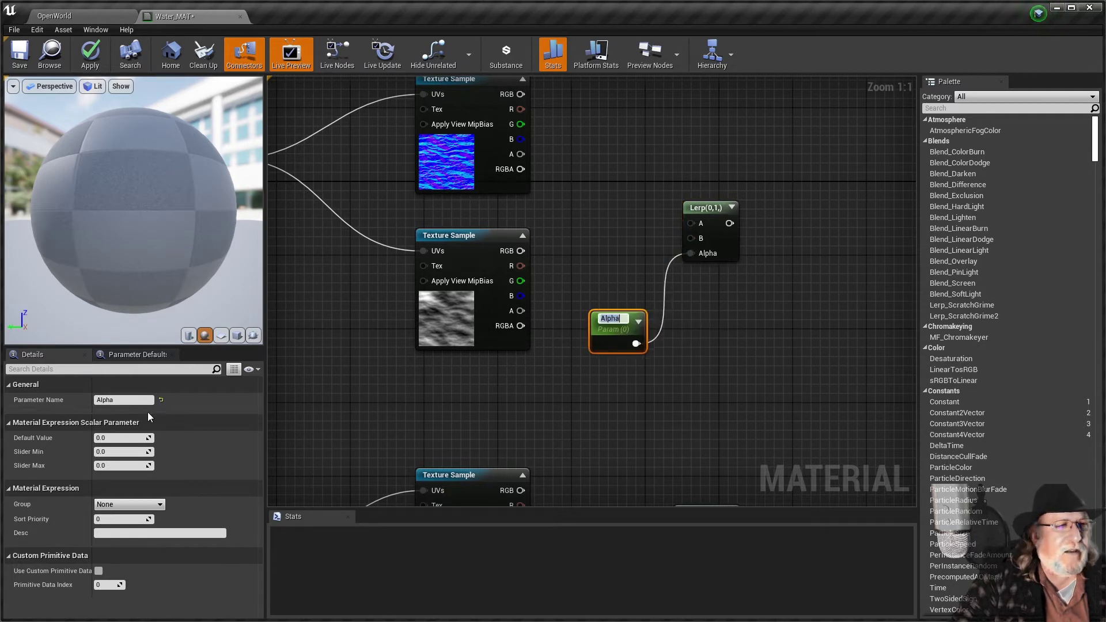
left_click(104, 399)
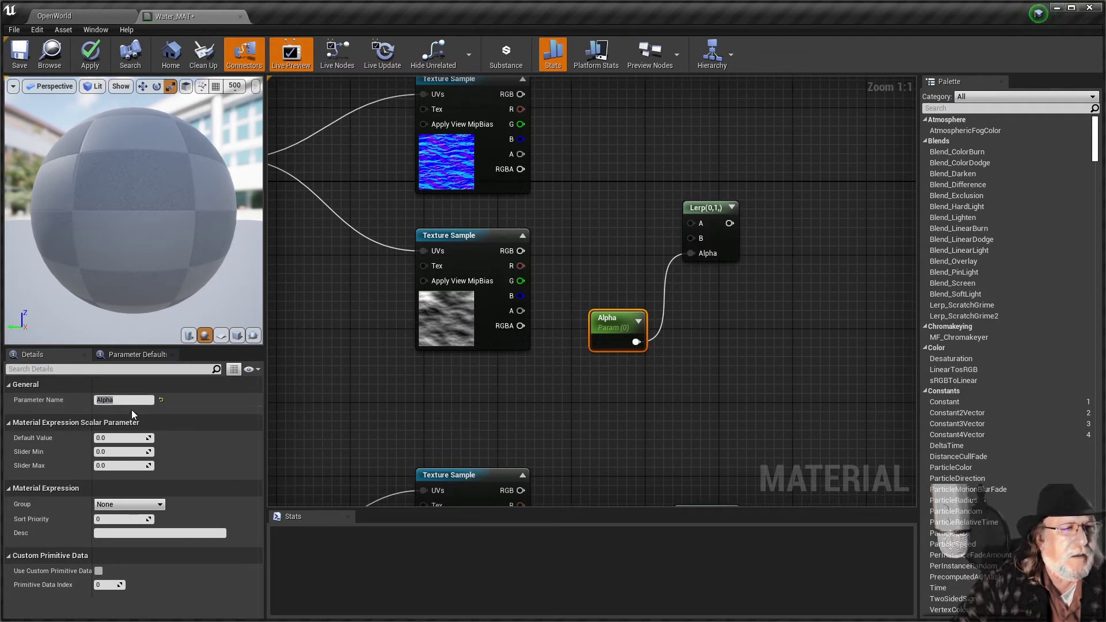
- Rename the scalar parameter feeding the upper Lerp's Alpha as Normal Blend
type("No")
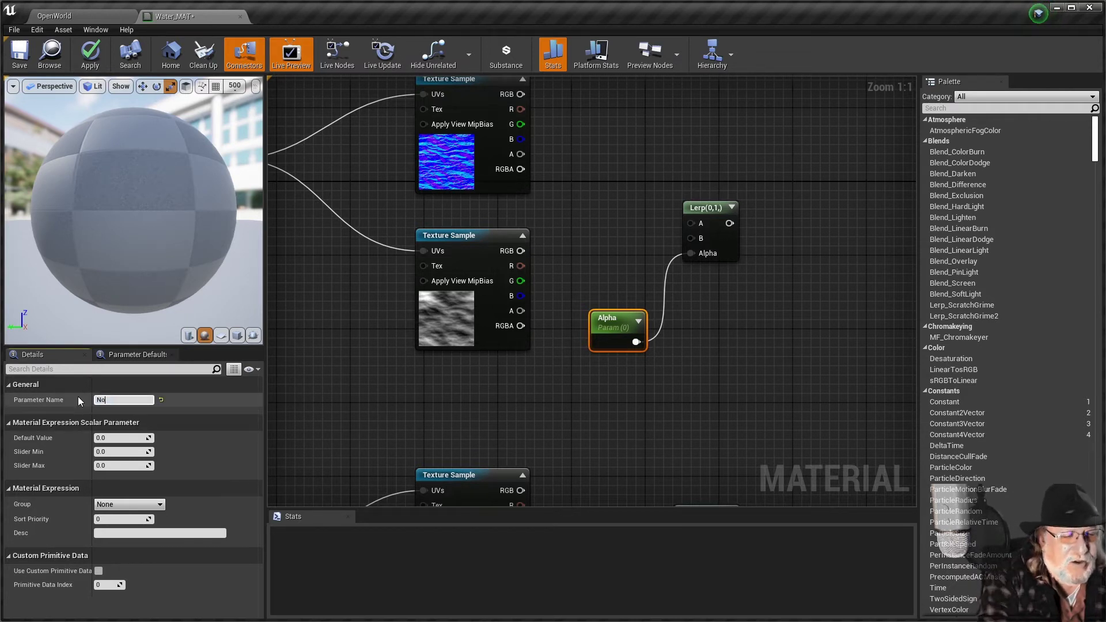
type("rmal")
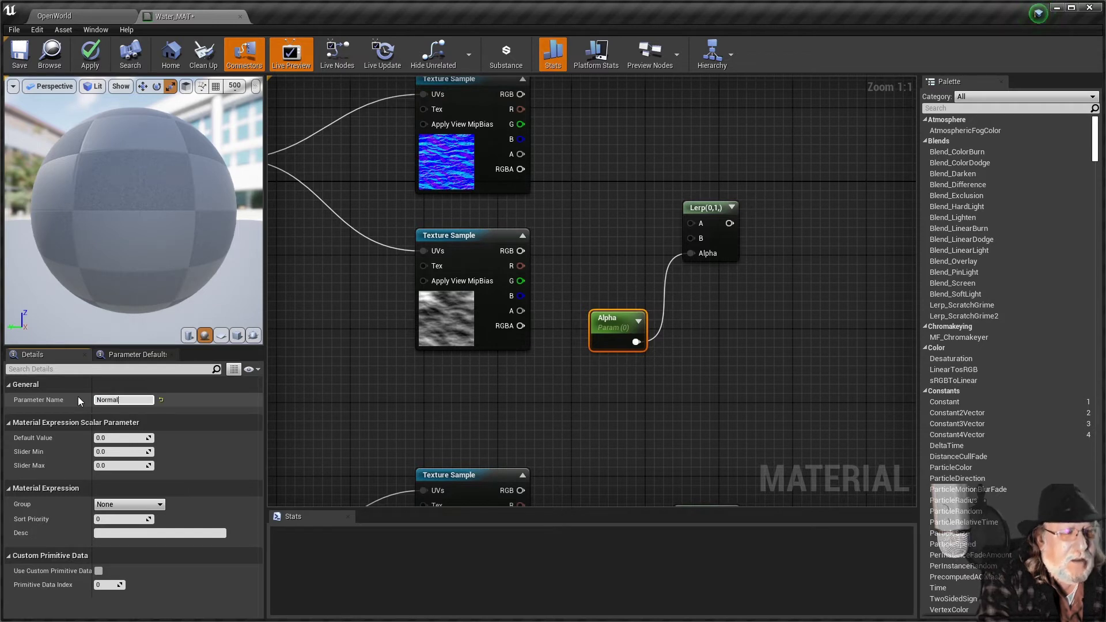
type("B Blend")
key("Return")
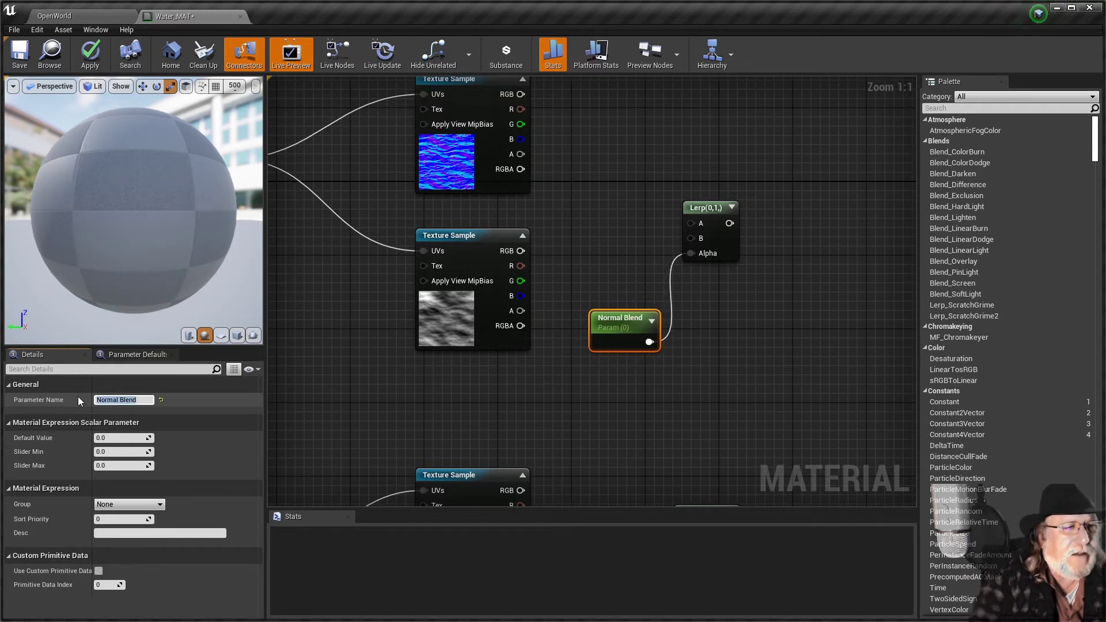
- Connect the RGB outputs of the upper and lower blue normal-map Texture Samples to the upper Lerp's A and B inputs
right_click_drag(685, 327, 673, 251)
right_click_drag(511, 123, 505, 201)
left_click_drag(497, 117, 670, 245)
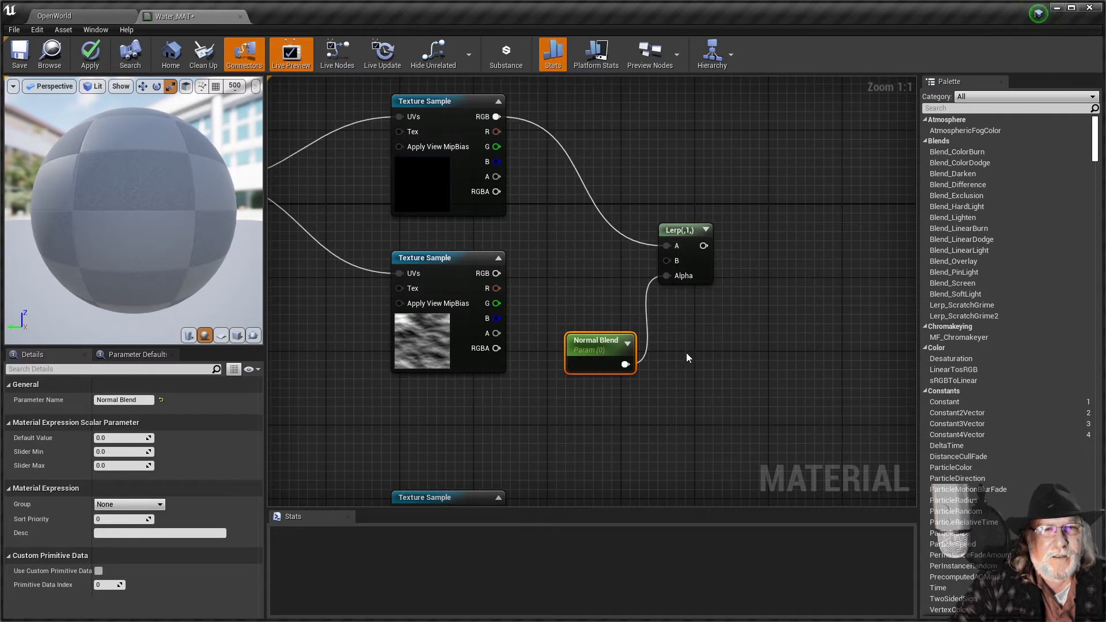
right_click_drag(689, 352, 689, 269)
left_click_drag(504, 426, 676, 175)
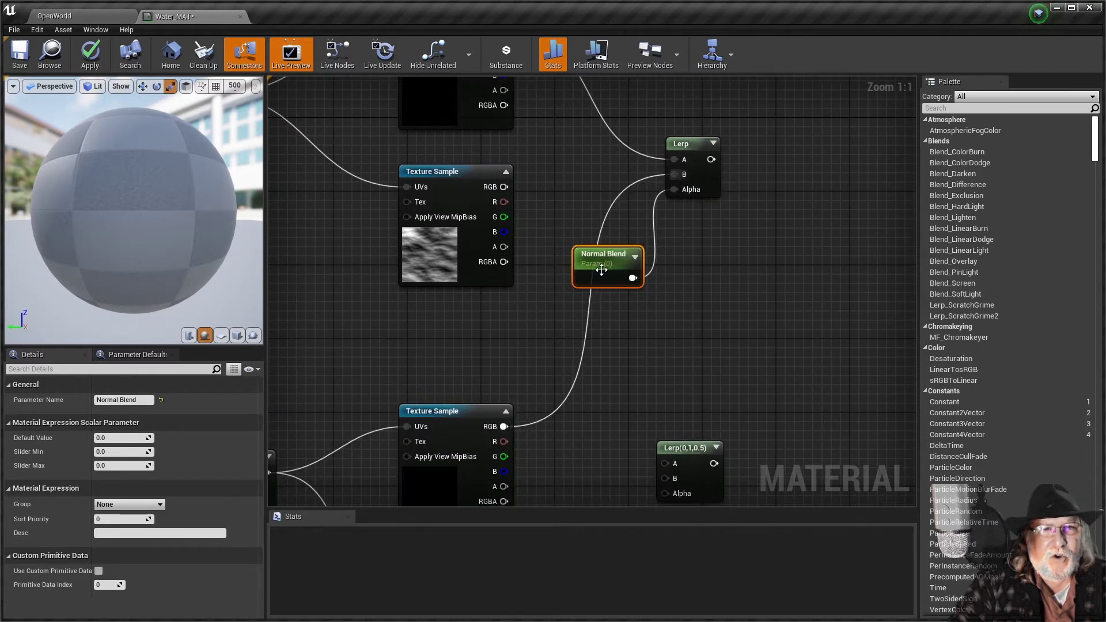
- Move the Normal Blend parameter slightly lower and set its default value to 0.5
mouse_move(609, 265)
left_mouse_down()
mouse_move(587, 286)
mouse_move(605, 286)
left_mouse_up()
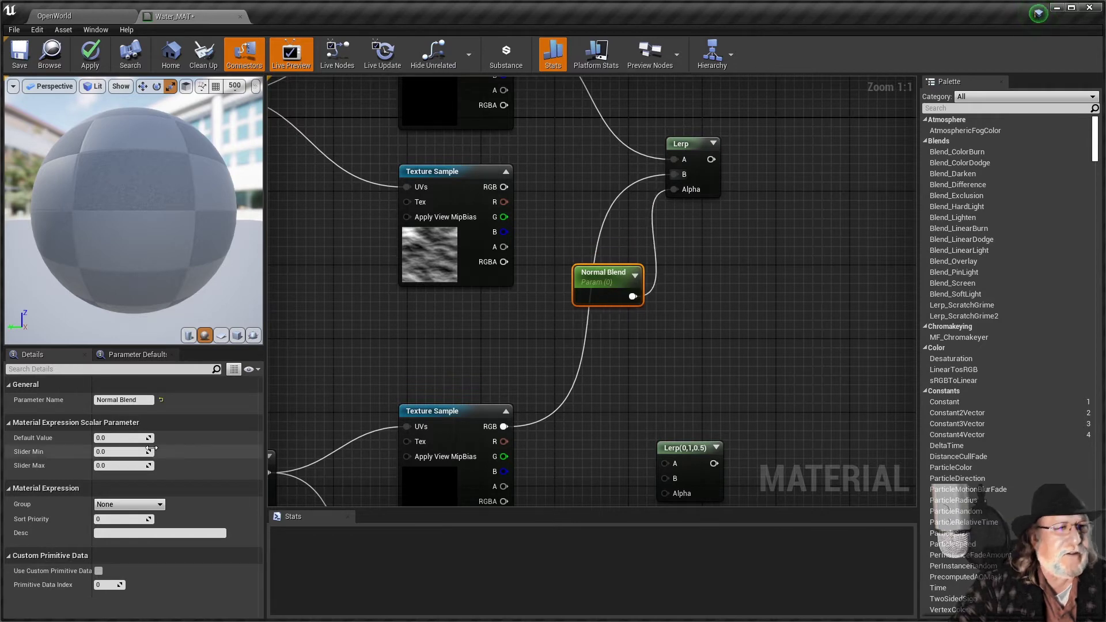
left_click(116, 438)
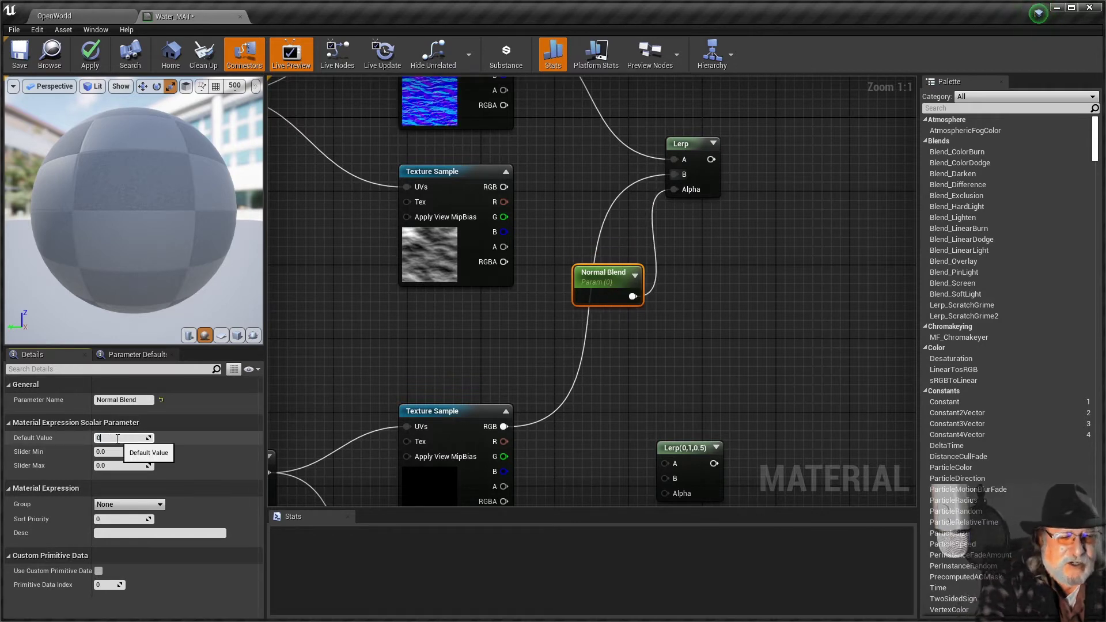
type("0.5")
key("Return")
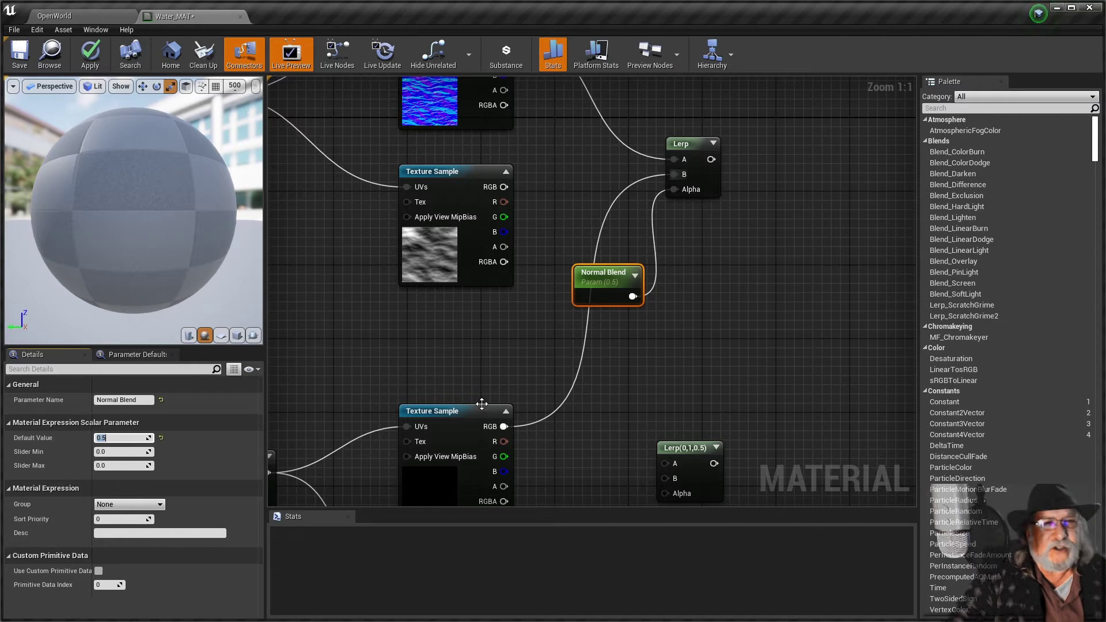
- Reposition the lower Lerp and promote its Alpha input to a parameter named Displacement Blend, placed below the node
left_click(662, 360)
right_click_drag(662, 360, 680, 288)
left_click(687, 309)
left_click_drag(689, 308, 695, 363)
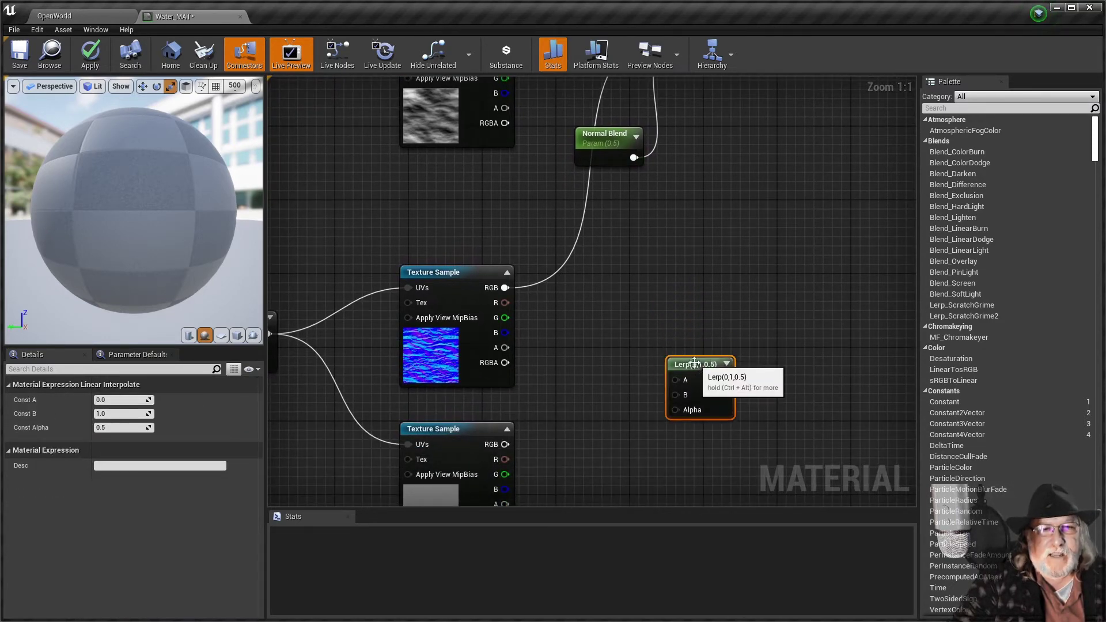
right_click(675, 411)
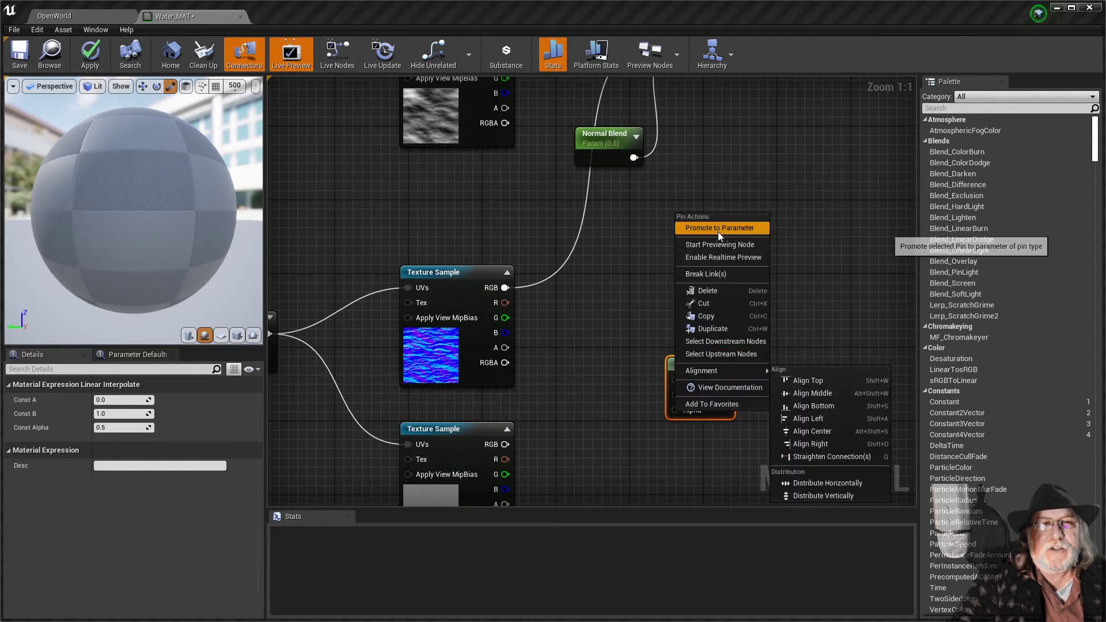
left_click(717, 229)
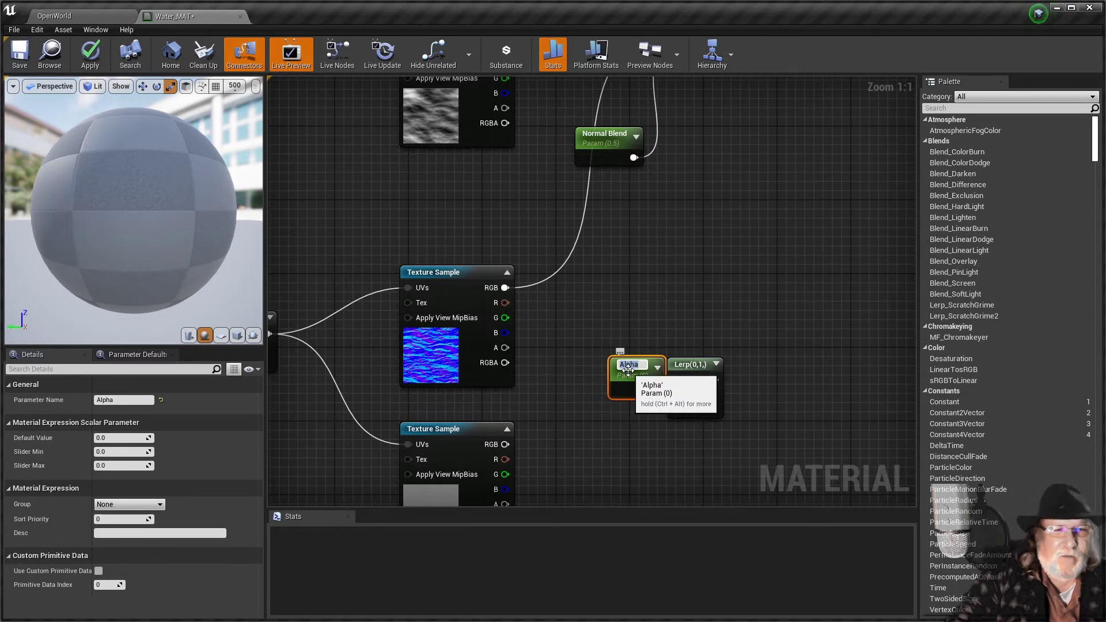
type("Displacement")
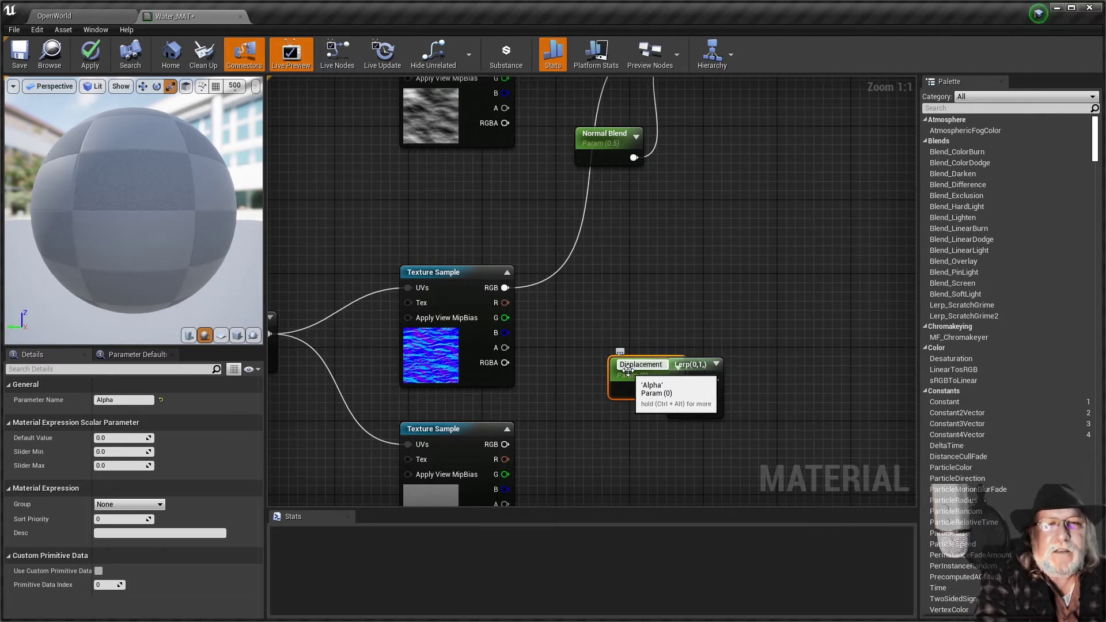
type(" Blend")
key("Return")
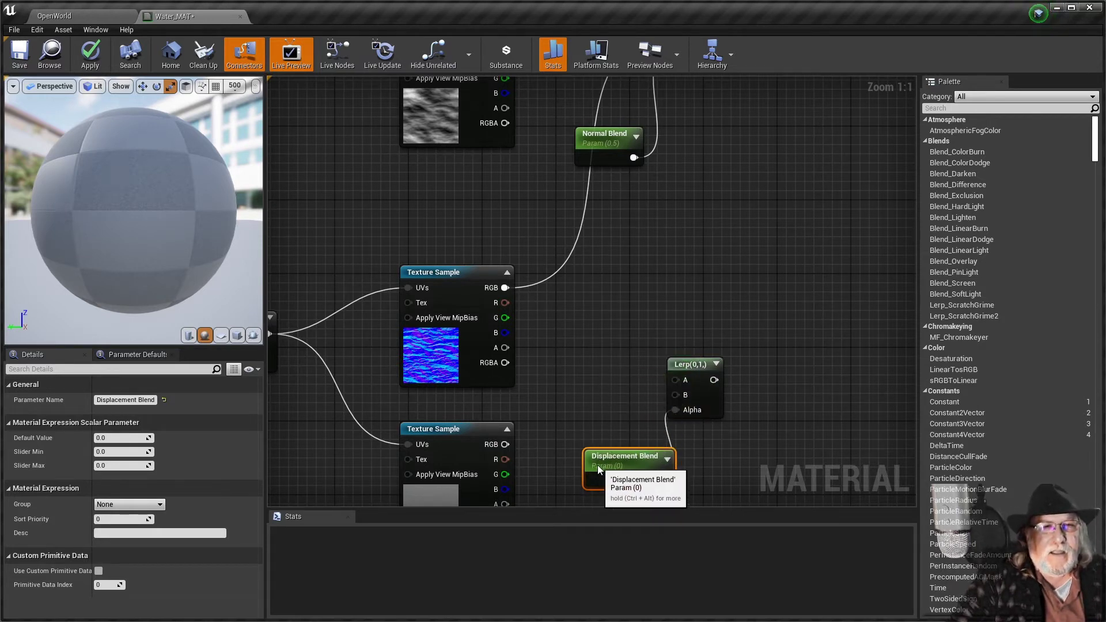
- Connect the RGB outputs of the two grayscale displacement Texture Samples to the lower Lerp's A and B inputs
right_click_drag(583, 316, 588, 407)
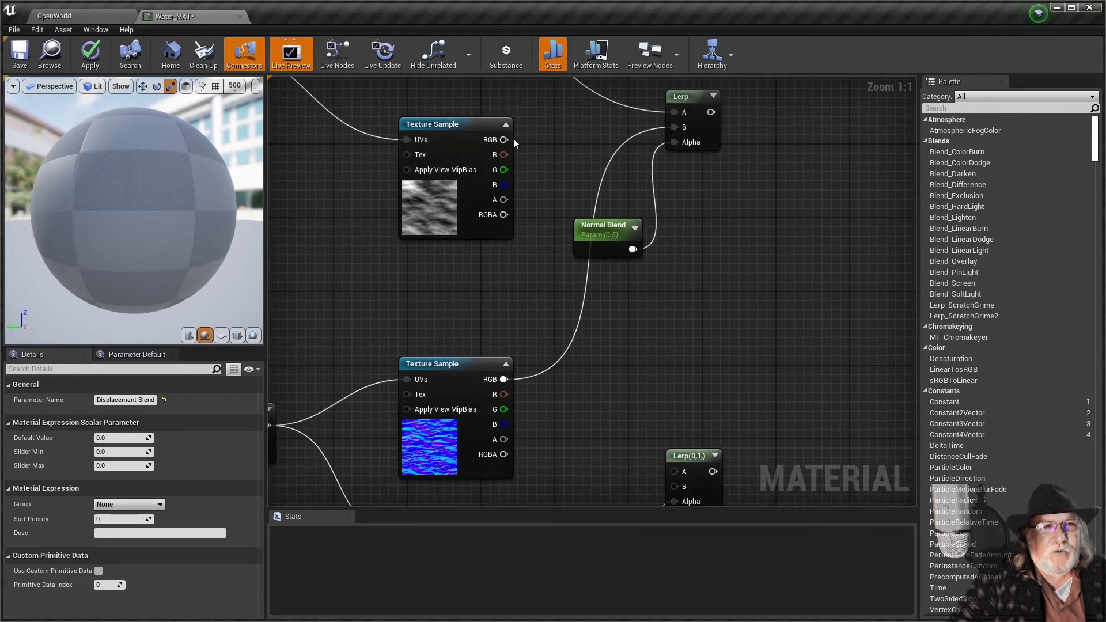
left_click_drag(504, 139, 676, 471)
right_click_drag(661, 422, 658, 196)
left_click_drag(501, 310, 672, 260)
- Set the lower Panner's Speed X to -0.08 and Speed Y to -0.05
right_click_drag(539, 261, 800, 309)
scroll(553, 416, "down", 1)
scroll(555, 416, "down", 1)
left_click(368, 294)
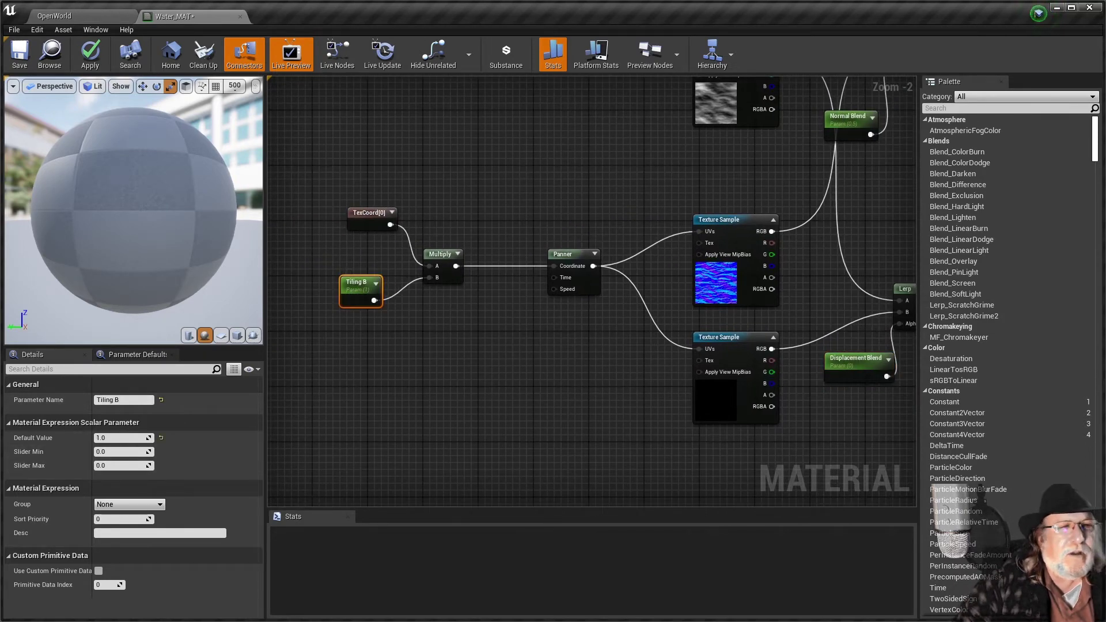
right_click_drag(479, 332, 385, 394)
right_click_drag(505, 399, 456, 399)
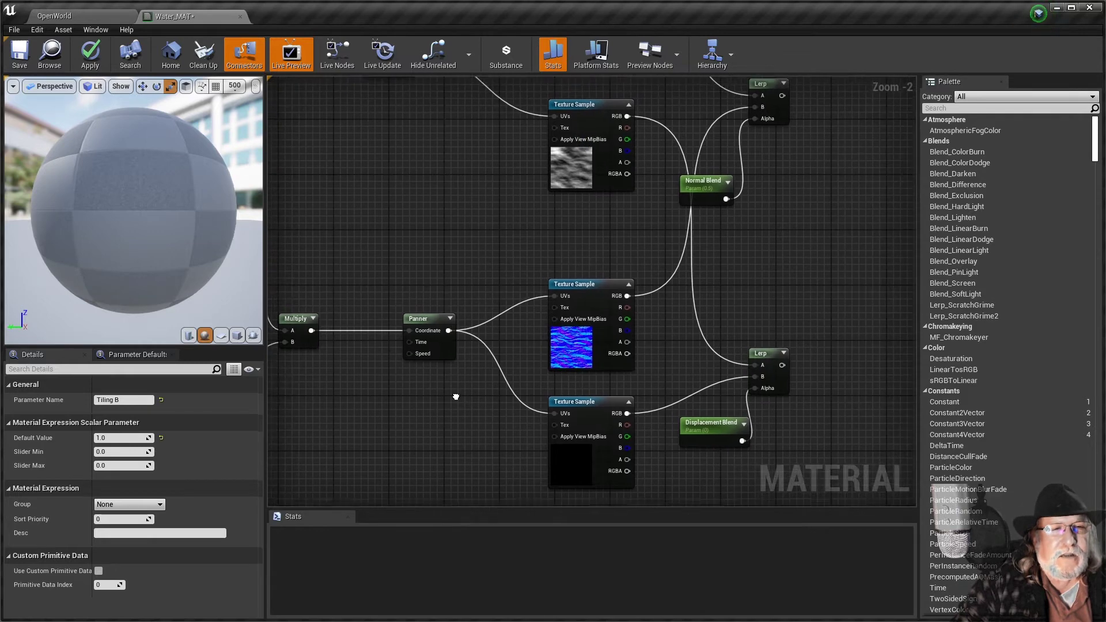
scroll(457, 399, "up", 2)
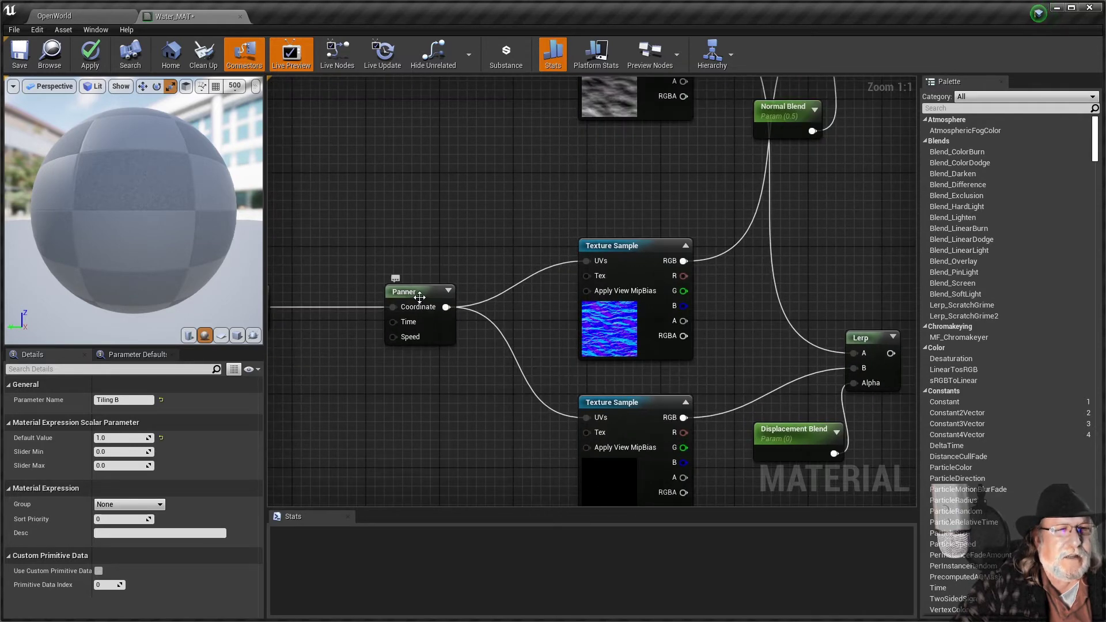
left_click(407, 328)
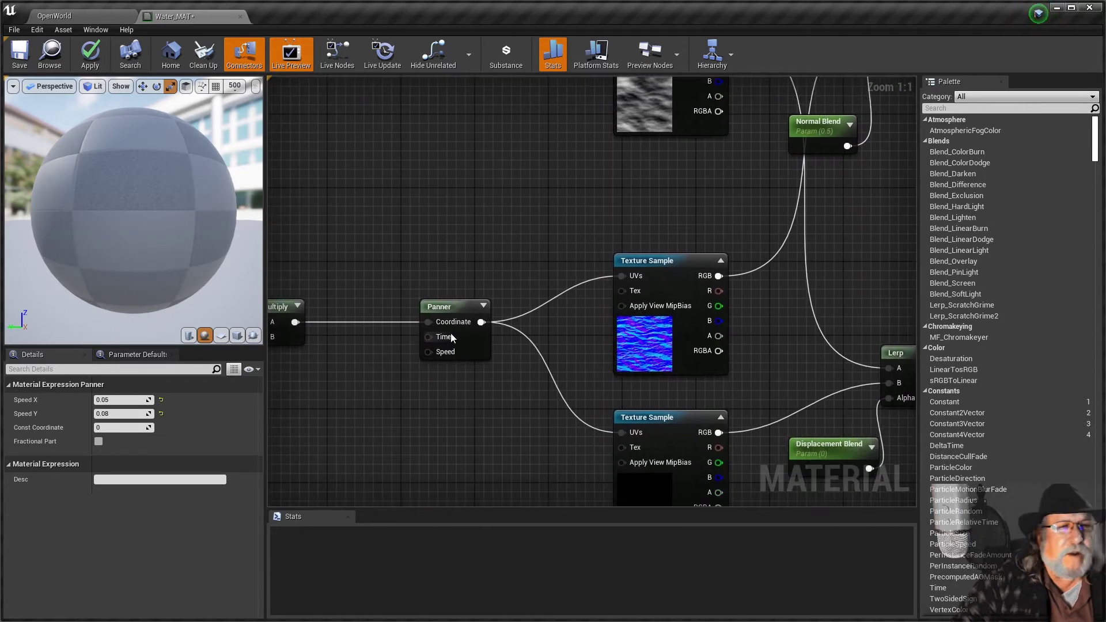
left_click(452, 307)
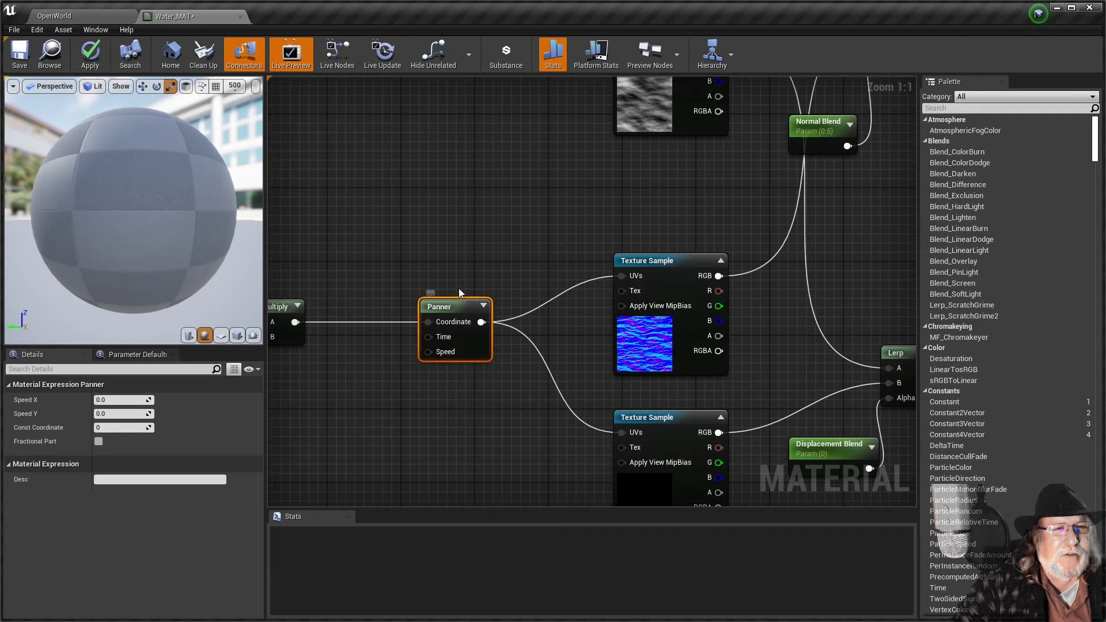
left_click(117, 400)
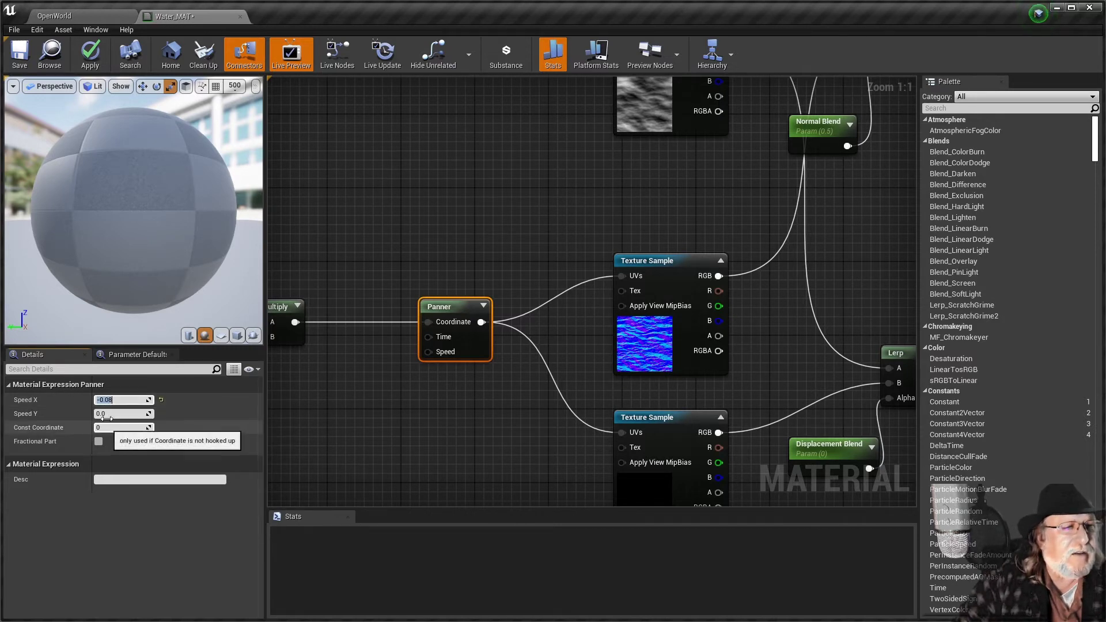
left_click(113, 413)
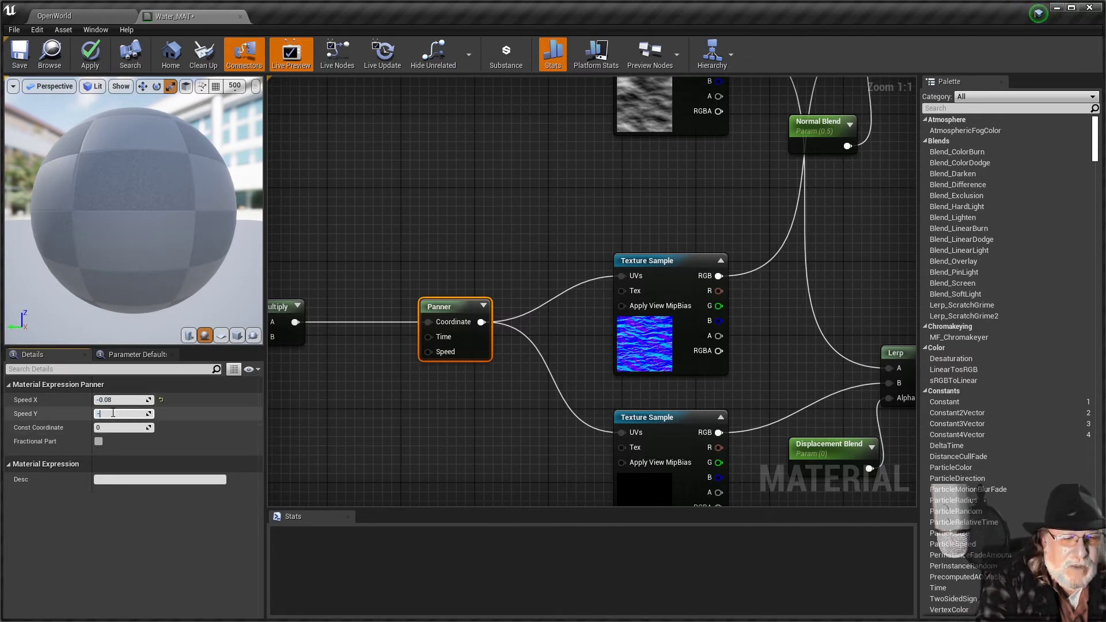
type("-0.05")
key("Return")
- Connect the upper Lerp's output to Water_MAT's Normal input and the lower Lerp's output to World Displacement
left_click(409, 230)
right_click_drag(409, 229, 413, 186)
right_click_drag(686, 221, 743, 375)
scroll(709, 300, "down", 3)
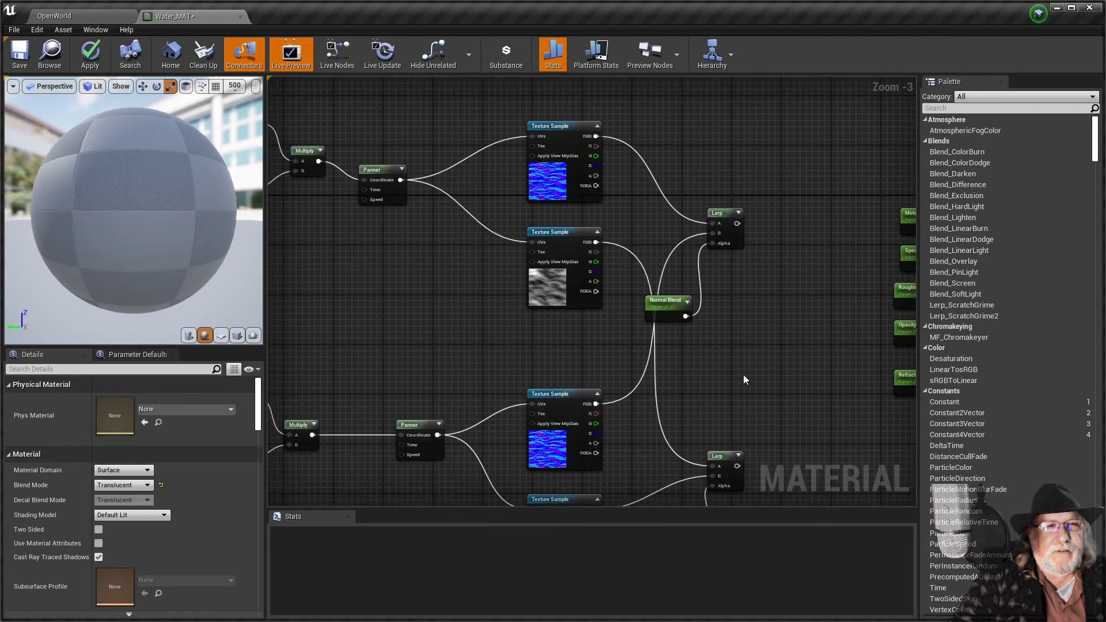
scroll(743, 375, "down", 2)
left_click_drag(505, 268, 740, 352)
scroll(710, 335, "up", 6)
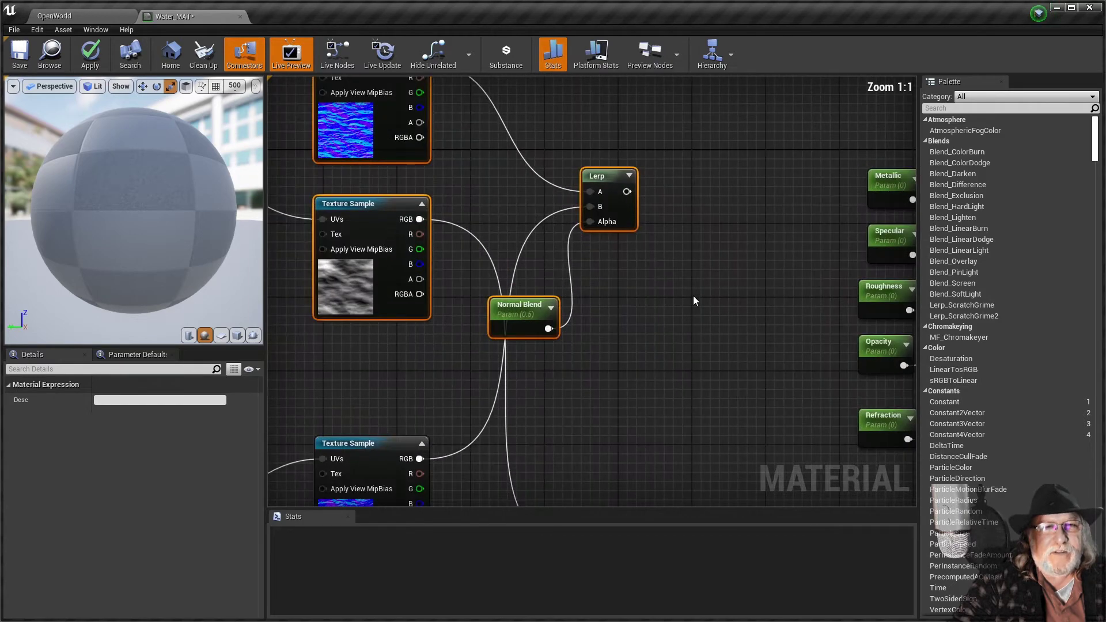
right_click_drag(693, 296, 592, 338)
left_click_drag(545, 251, 717, 336)
right_click_drag(519, 371, 591, 158)
left_click_drag(420, 388, 792, 147)
- Set the default value of the Metallic parameter to 1 and of the Specular parameter to 0.5
right_click_drag(738, 213, 714, 392)
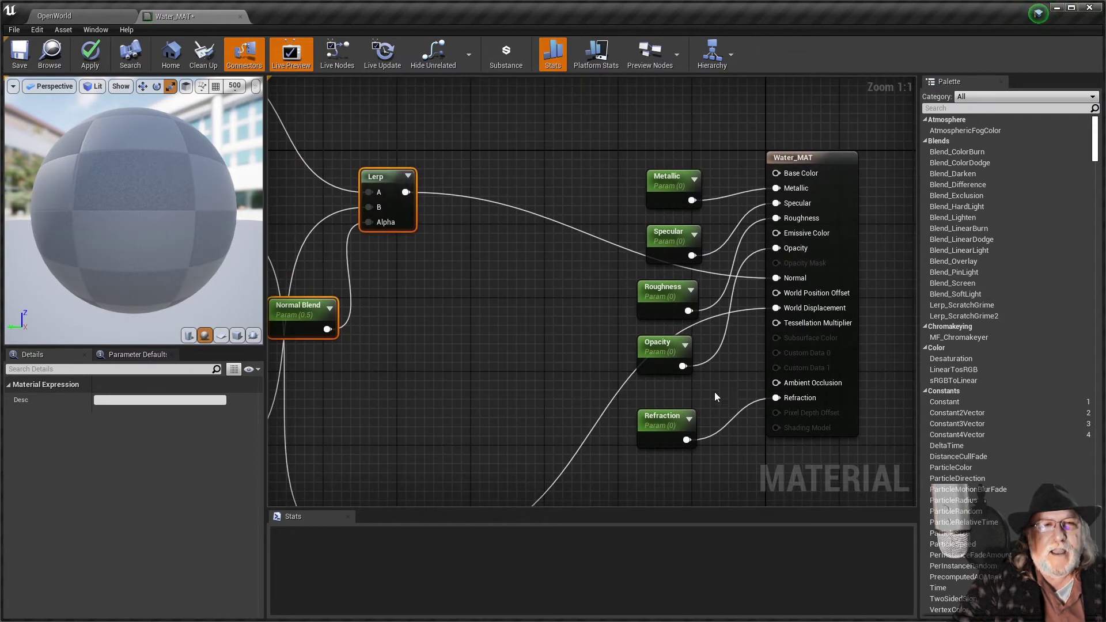
left_click(666, 189)
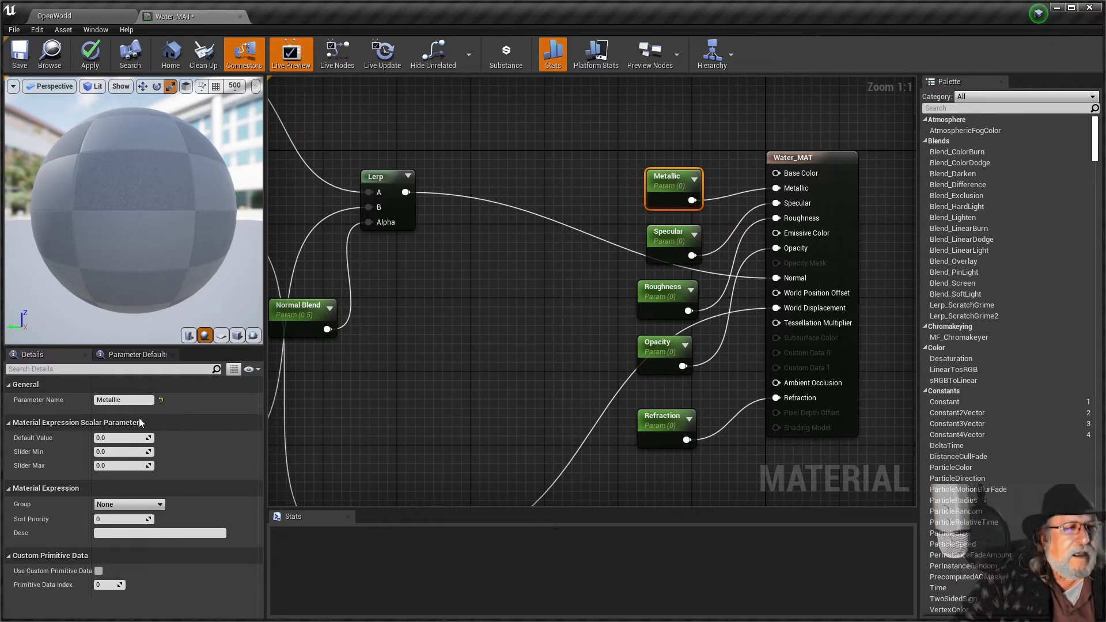
left_click(119, 438)
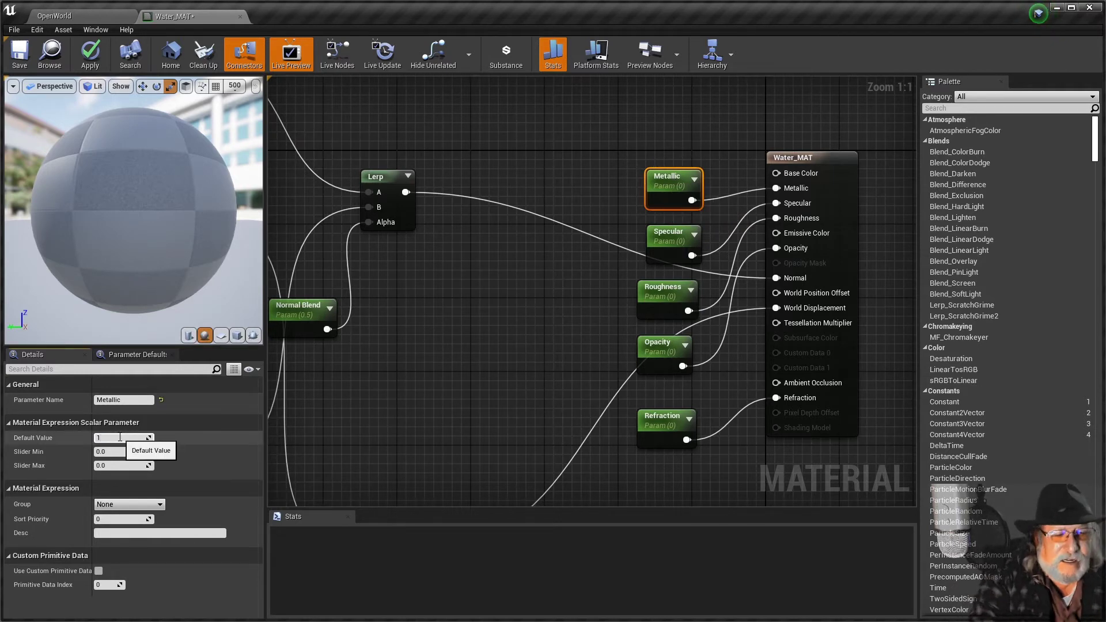
left_click(670, 236)
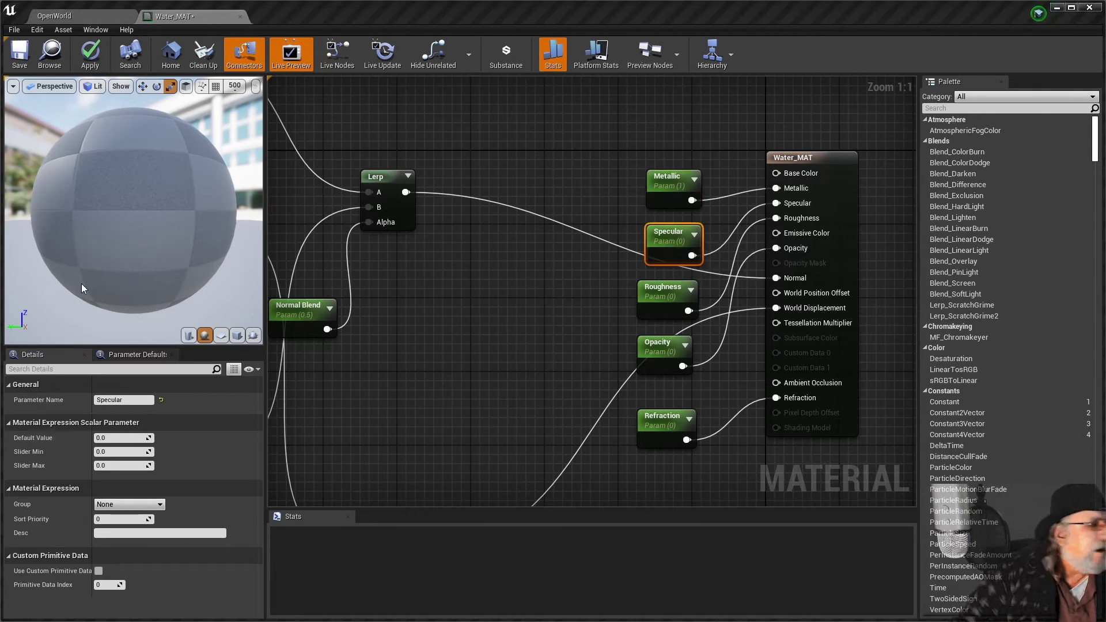
left_click(112, 437)
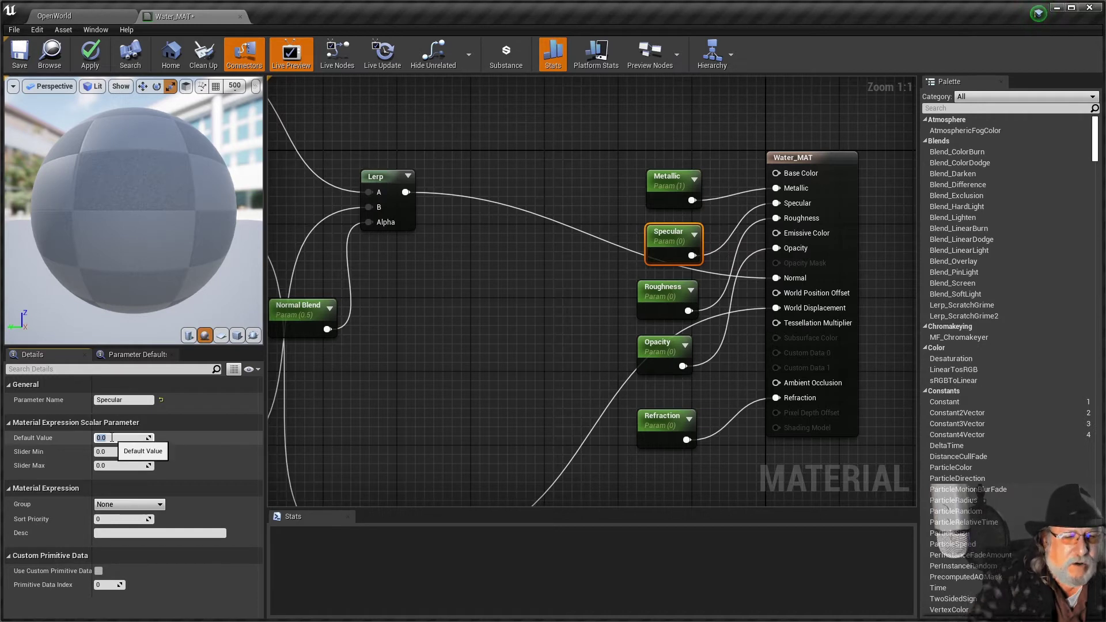
type("0.5")
key("Return")
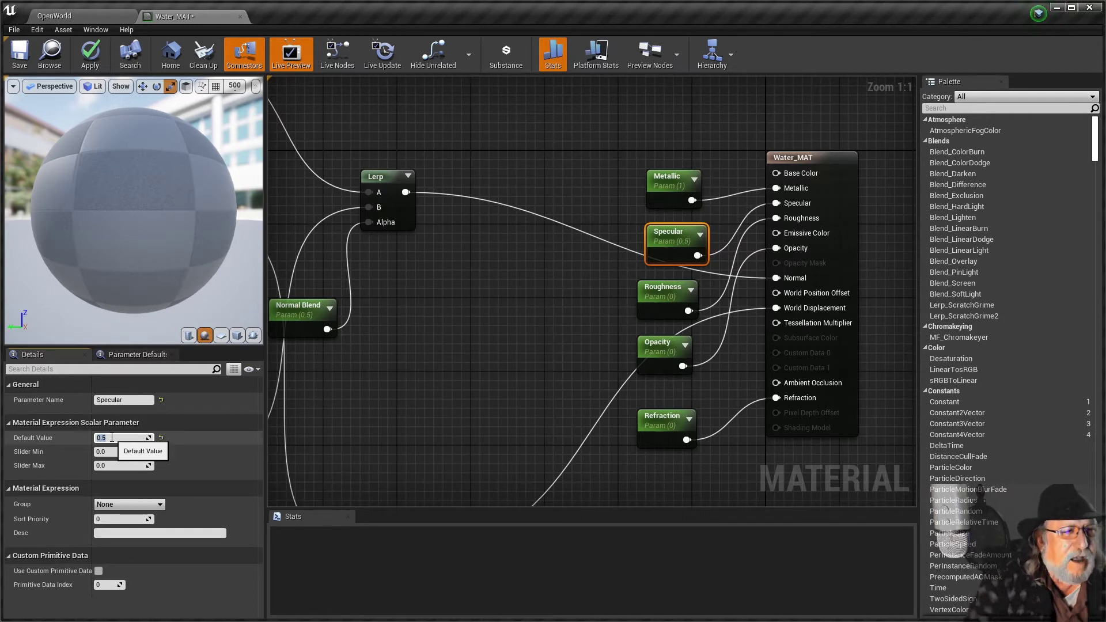
- Set the default value of the Roughness parameter to 0.5 and of the Opacity parameter to 1
left_click(658, 294)
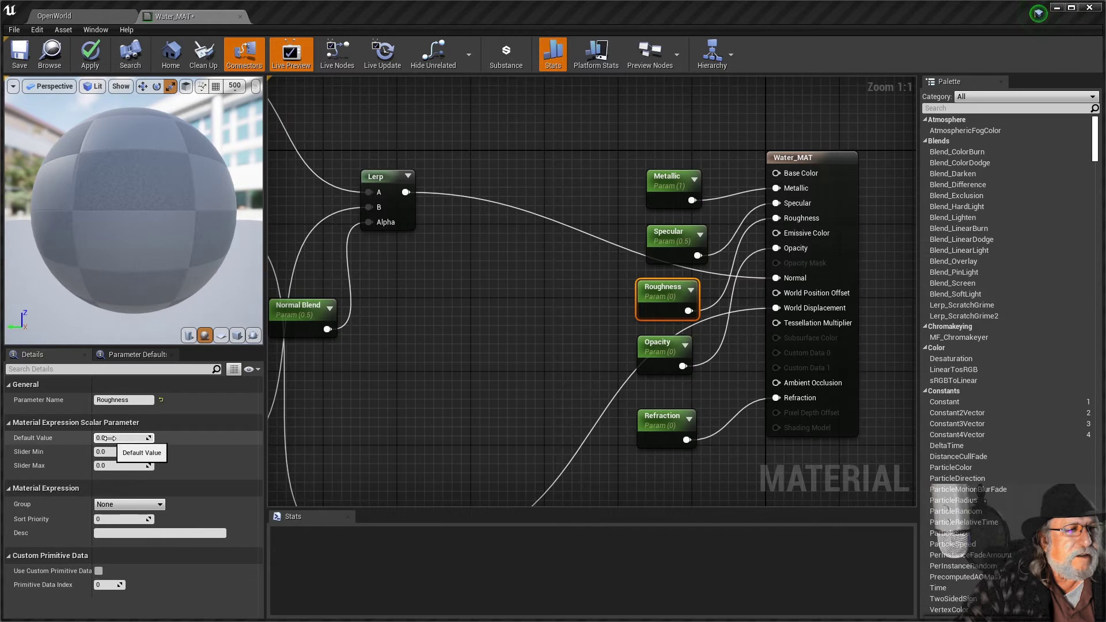
left_click(111, 438)
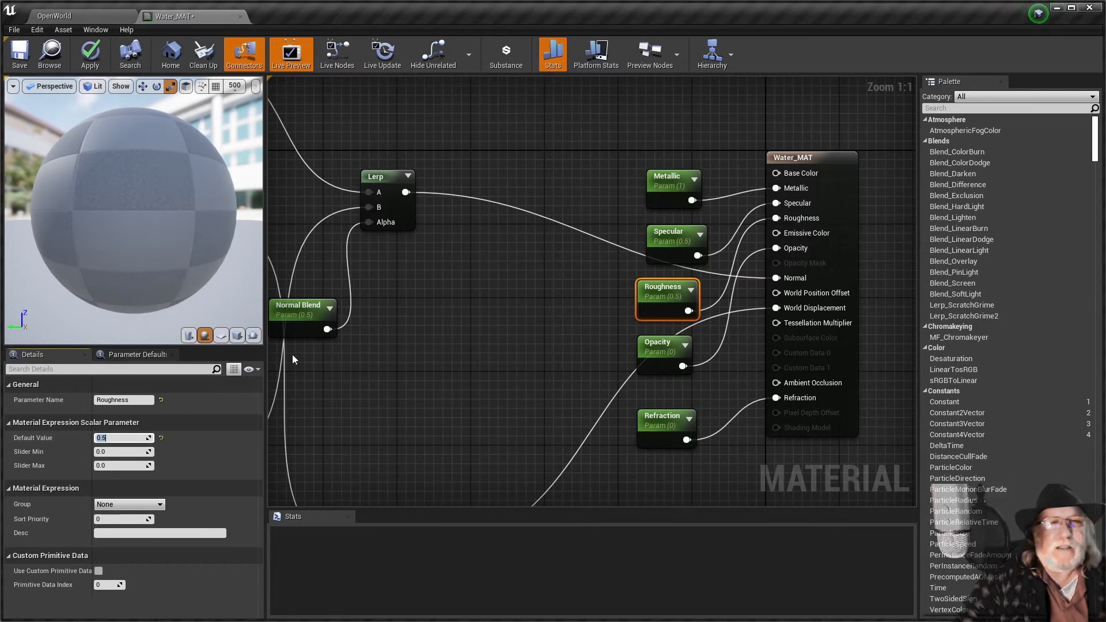
left_click(657, 345)
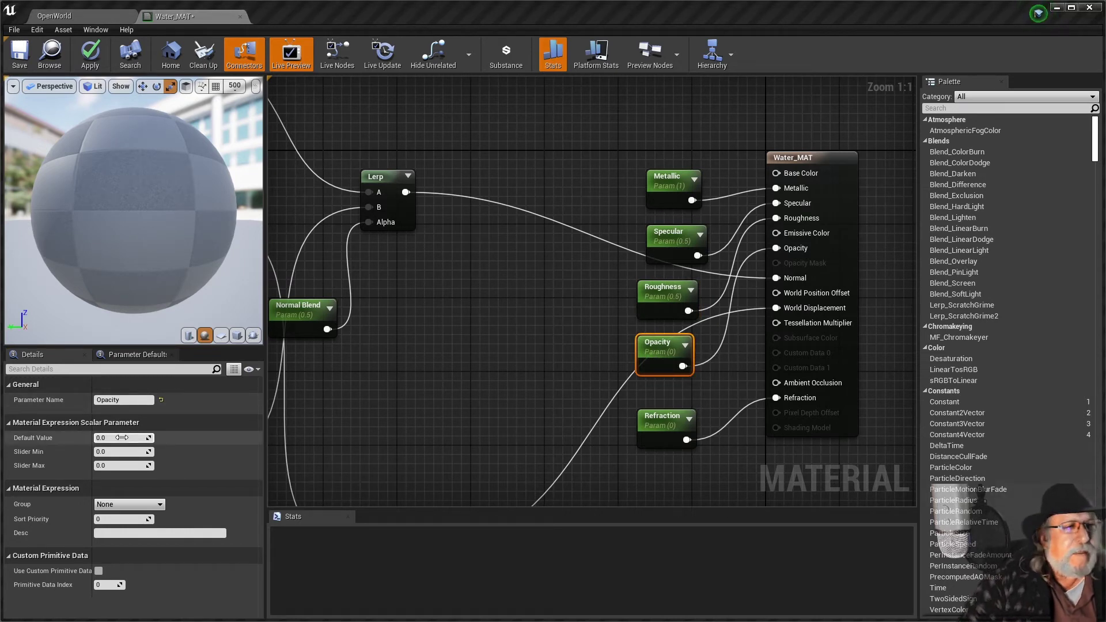
left_click(117, 440)
left_click(116, 439)
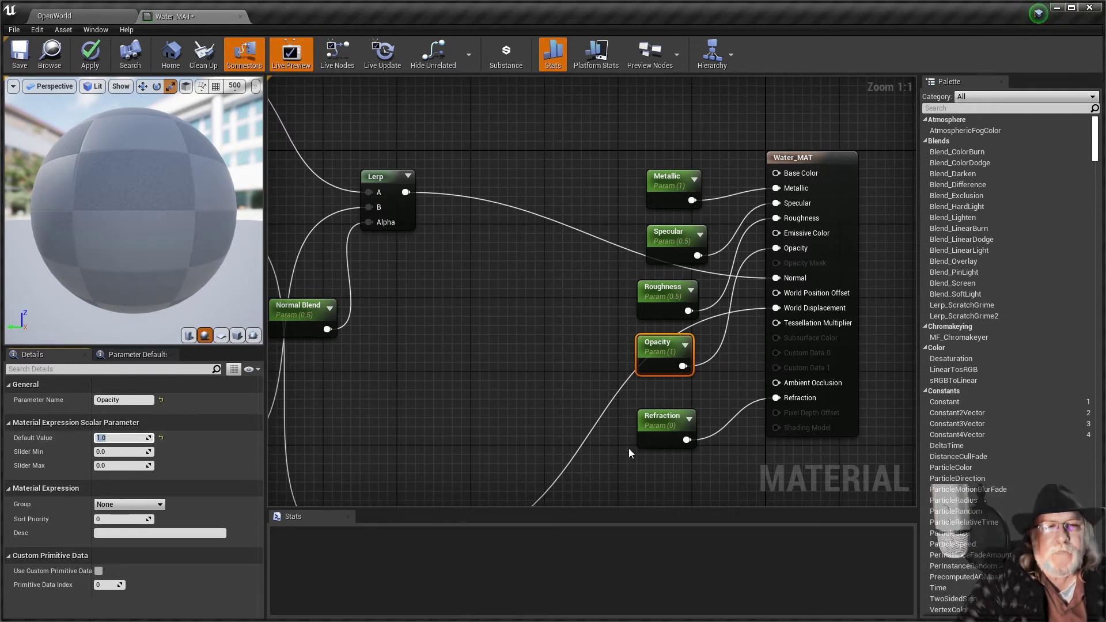
- Set the default value of the Refraction parameter to 0.5
left_click(665, 424)
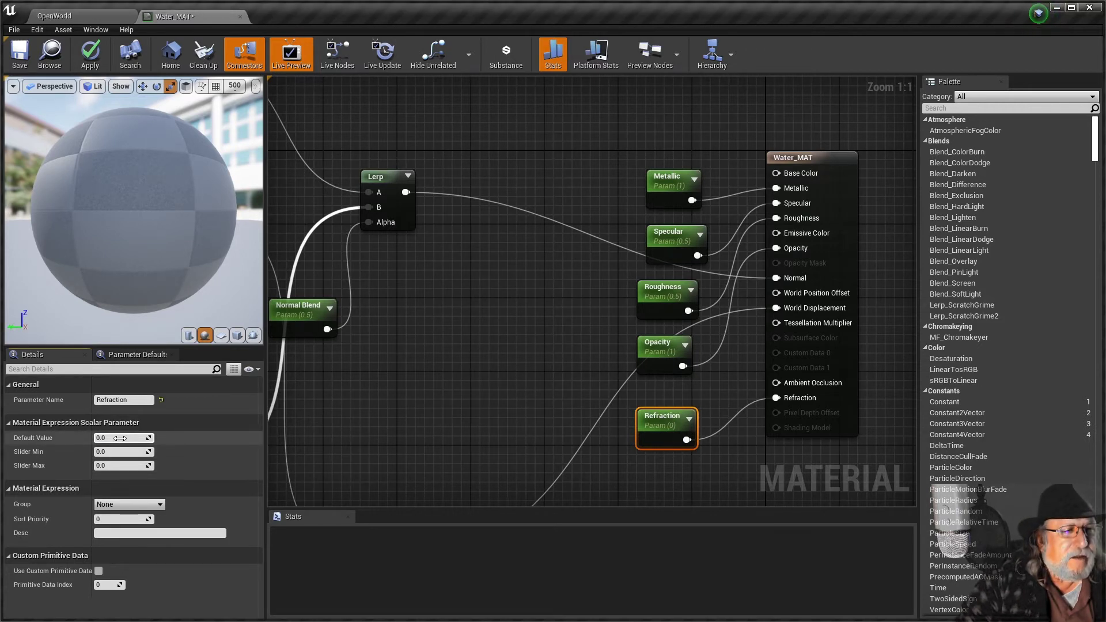
left_click(120, 437)
key("Return")
right_click_drag(462, 294, 486, 298)
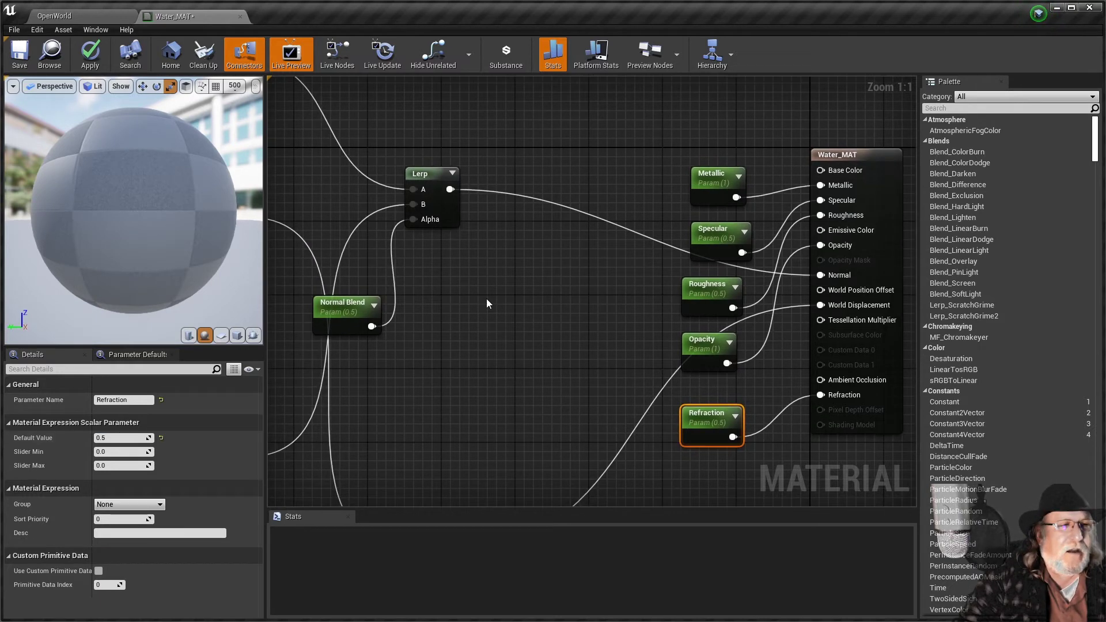
- Set the slider maximum of the Refraction parameter to 1.0 and of the Opacity parameter to 0.1
left_click(108, 465)
type("1.0")
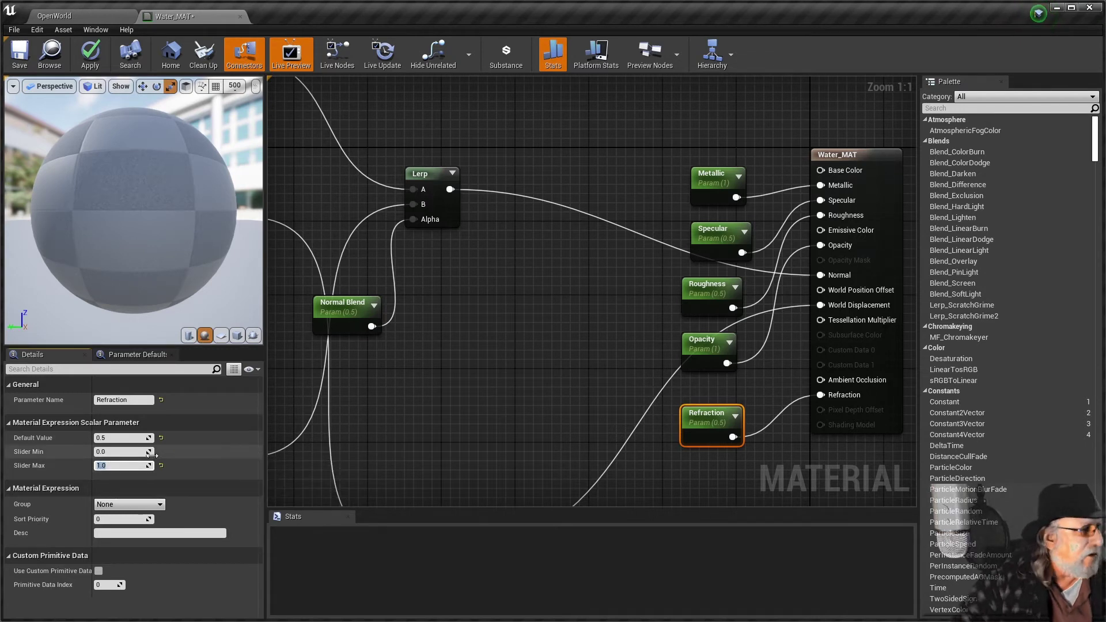
left_click(689, 350)
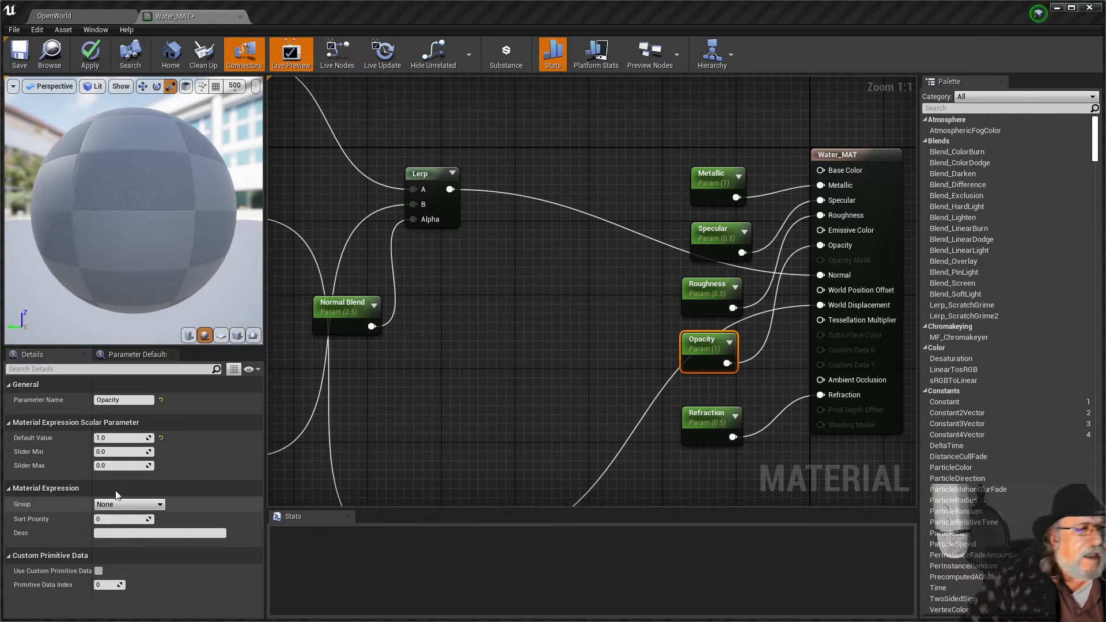
left_click(107, 466)
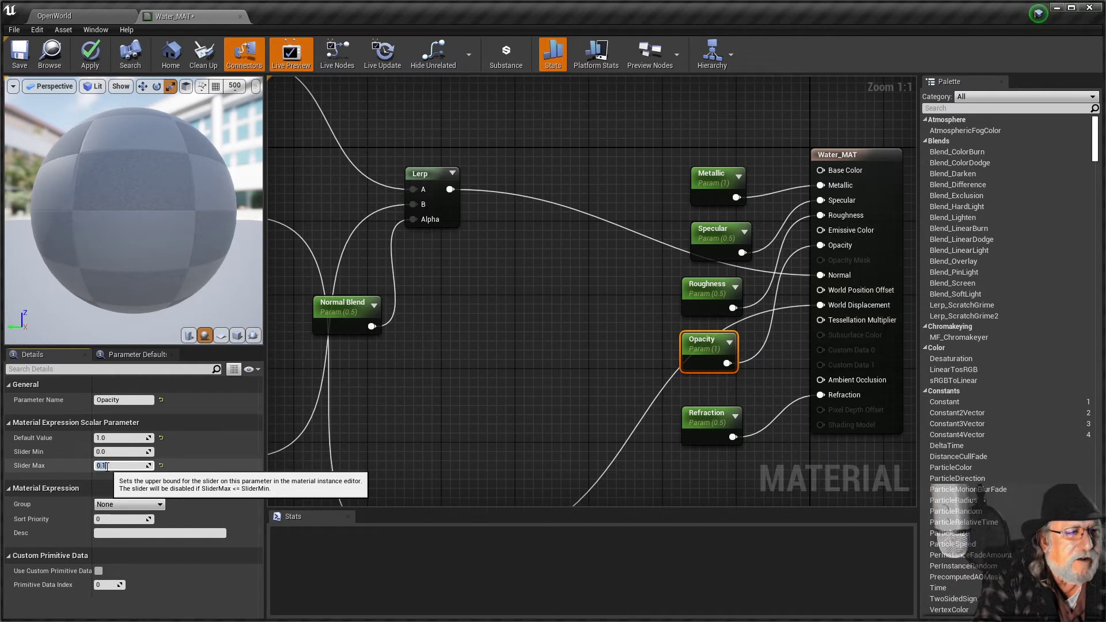
type("0.1")
- Set the slider maximum of the Roughness parameter to 1.0
left_click(709, 295)
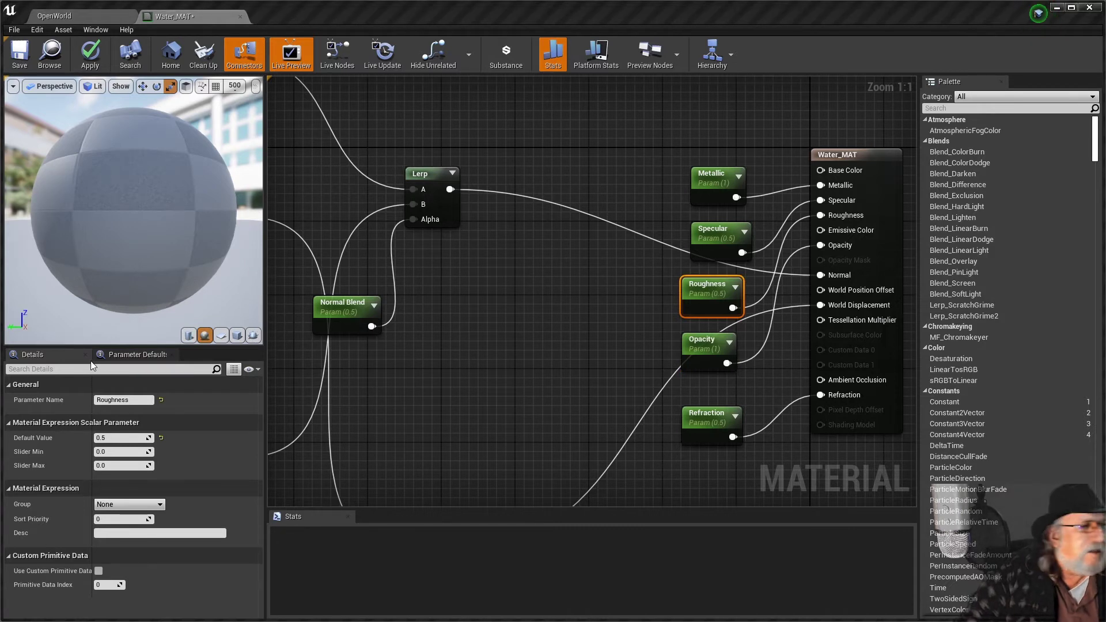
left_click(112, 466)
type("1")
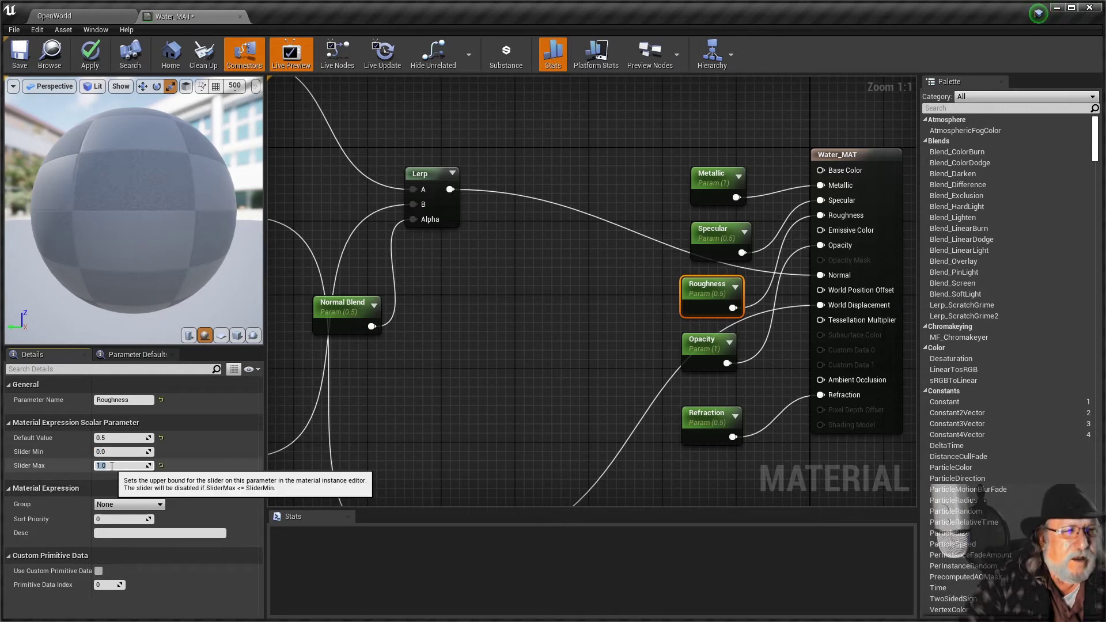
left_click(709, 250)
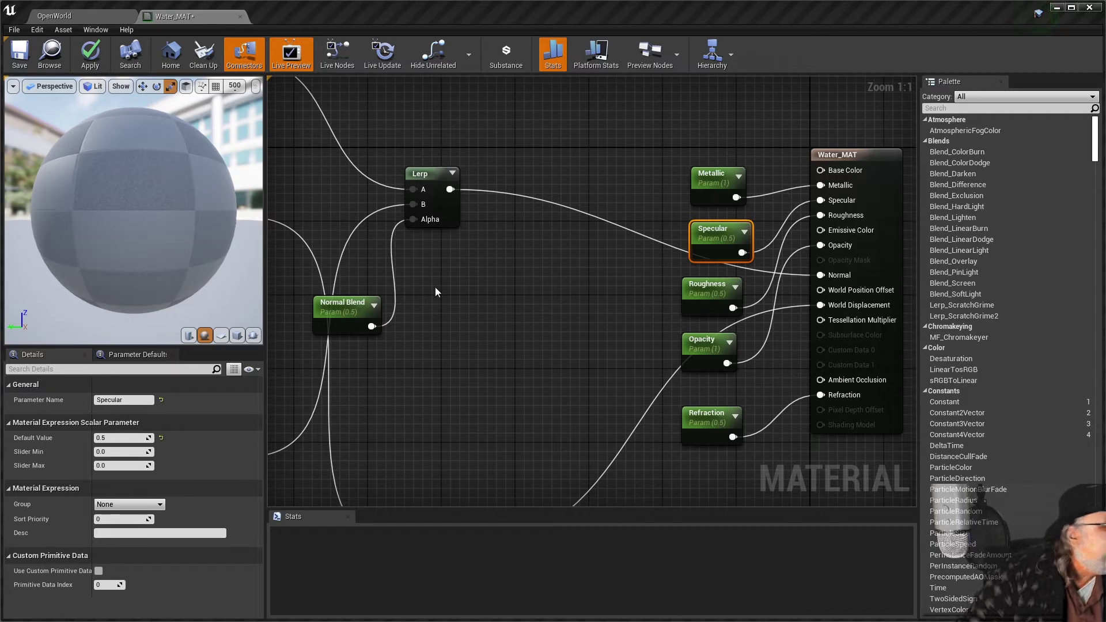
right_click_drag(554, 257, 480, 257)
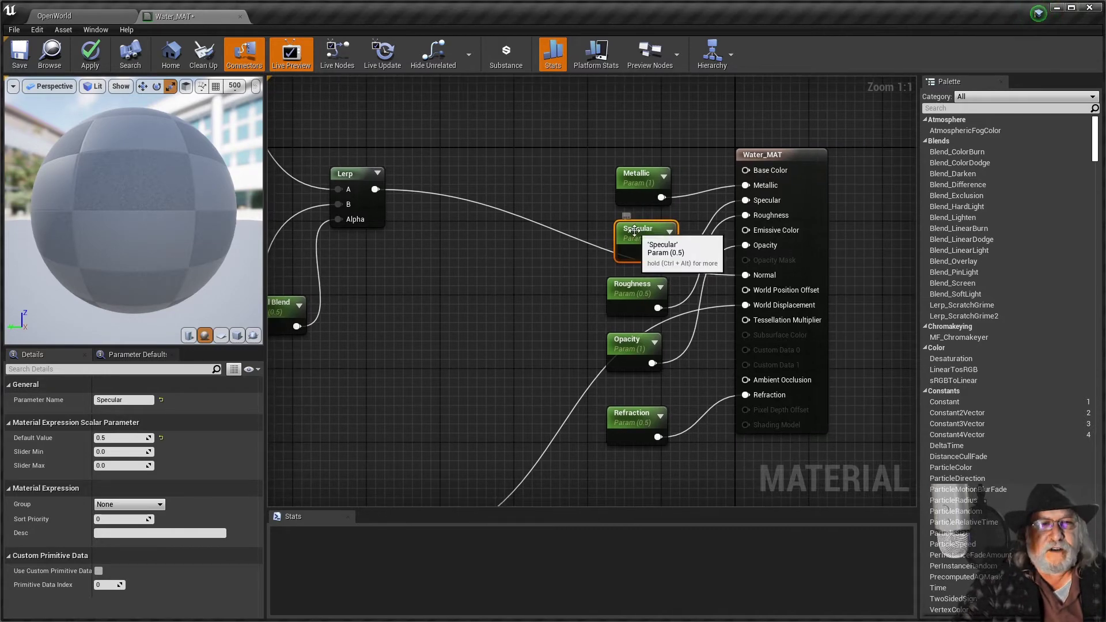
scroll(633, 229, "down", 1)
scroll(576, 303, "down", 4)
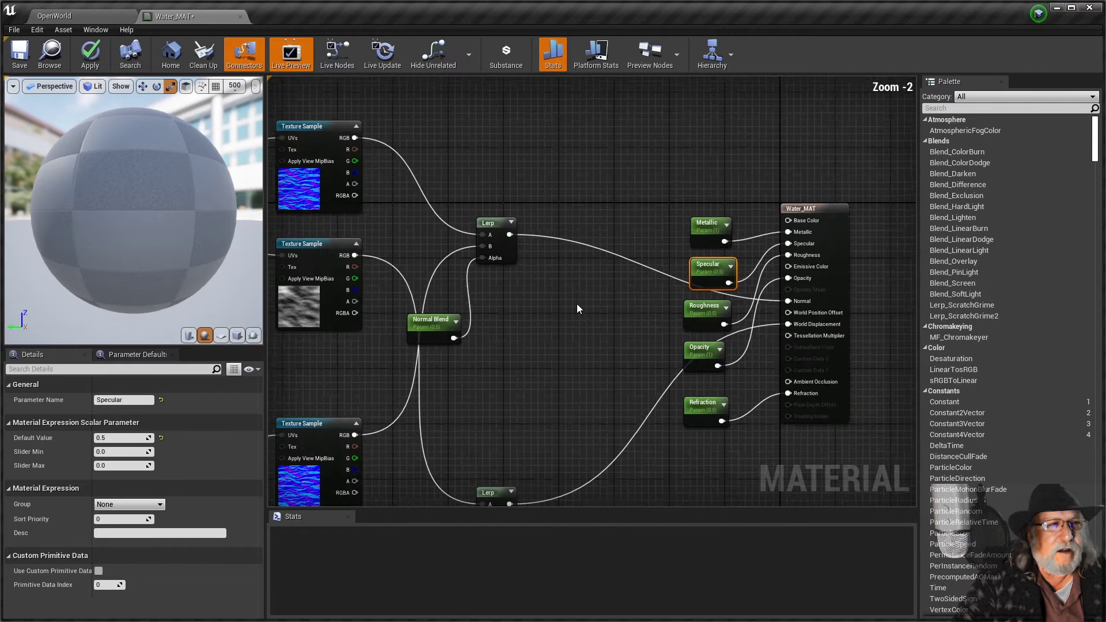
scroll(576, 304, "up", 2)
right_click_drag(617, 350, 645, 361)
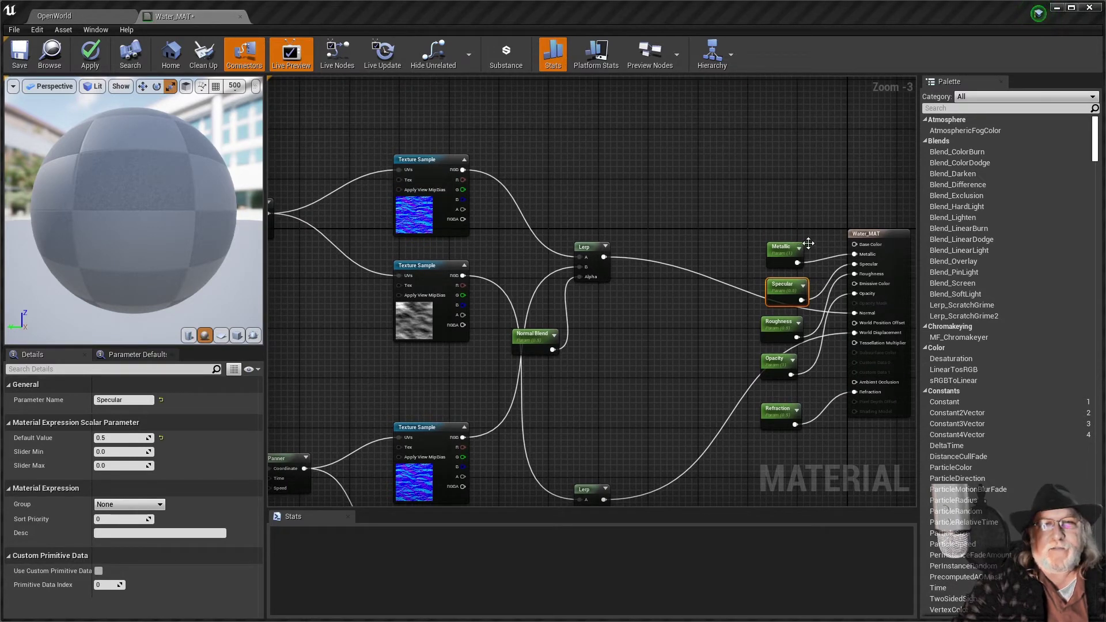
right_click_drag(755, 133, 674, 240)
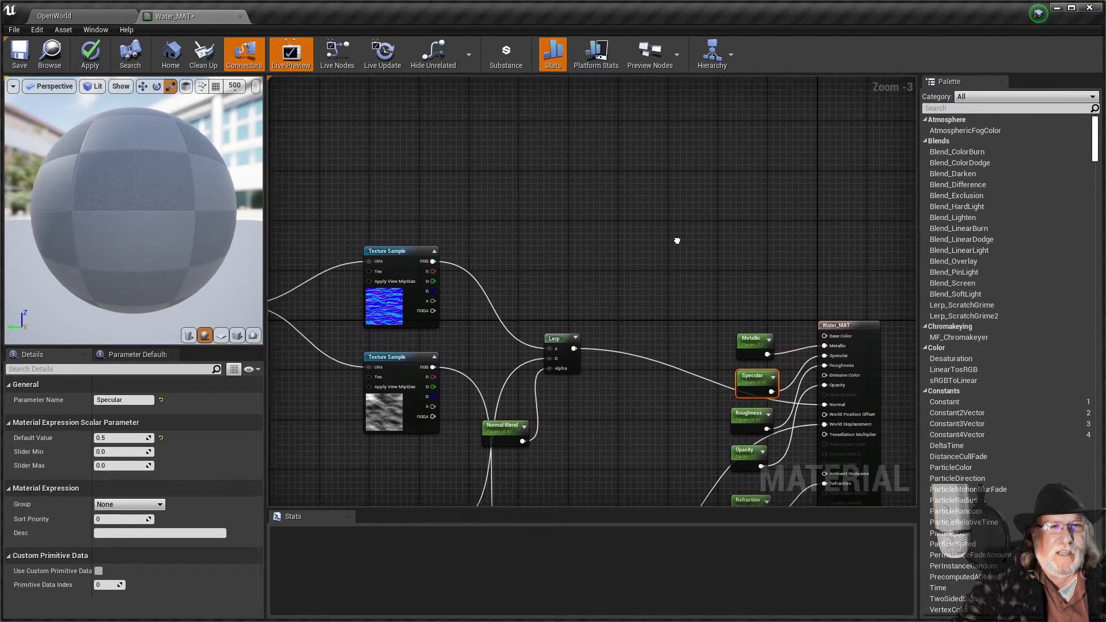
right_click_drag(629, 197, 631, 189)
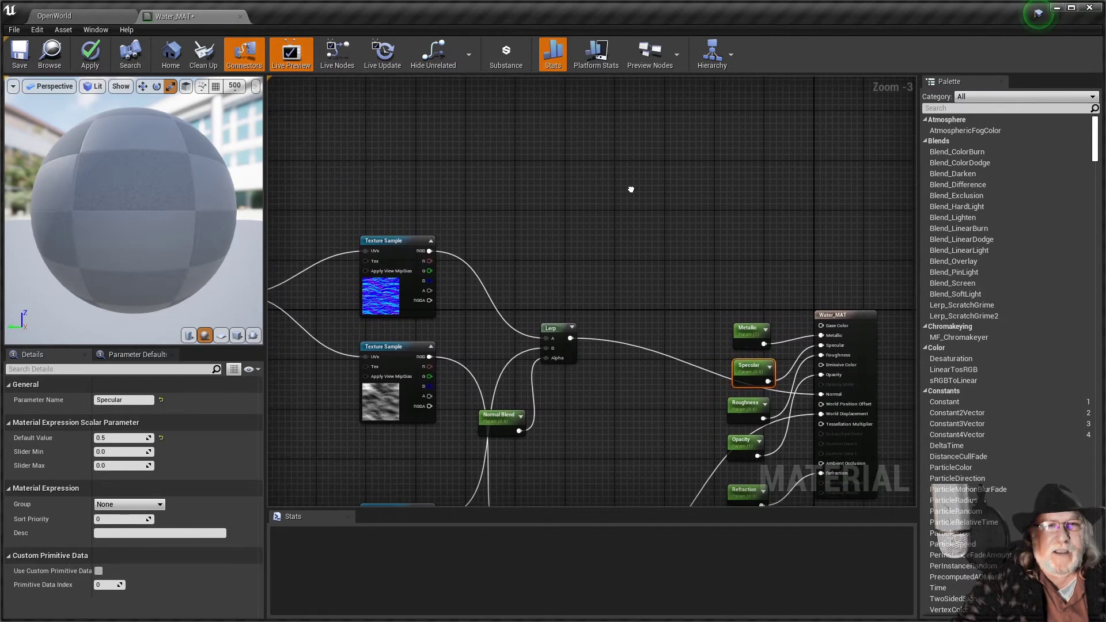
left_click(589, 155)
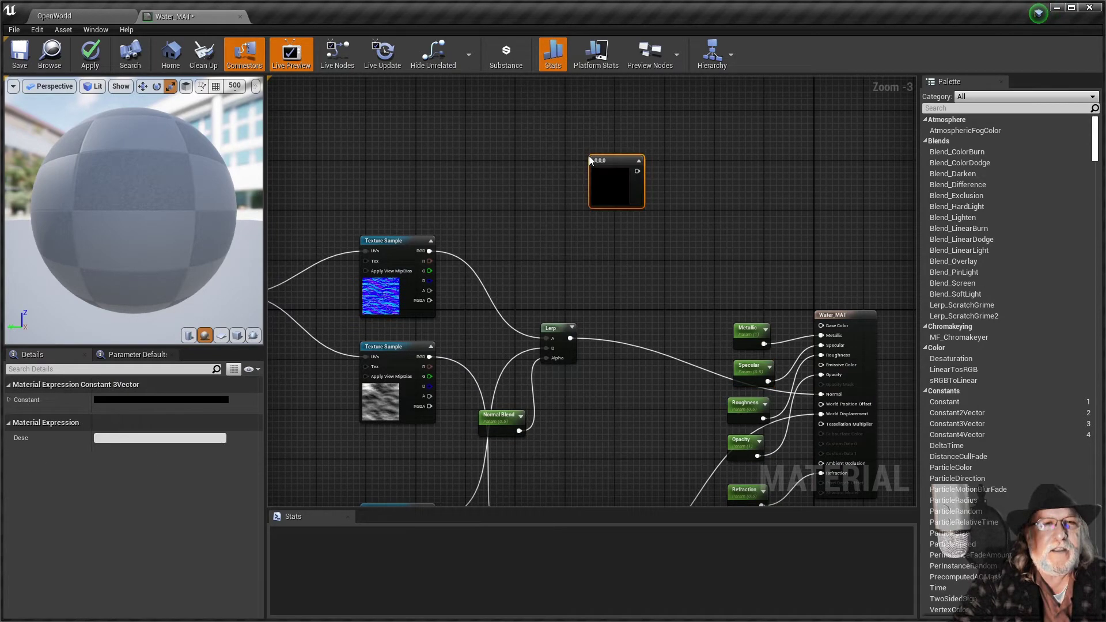
left_click(608, 147)
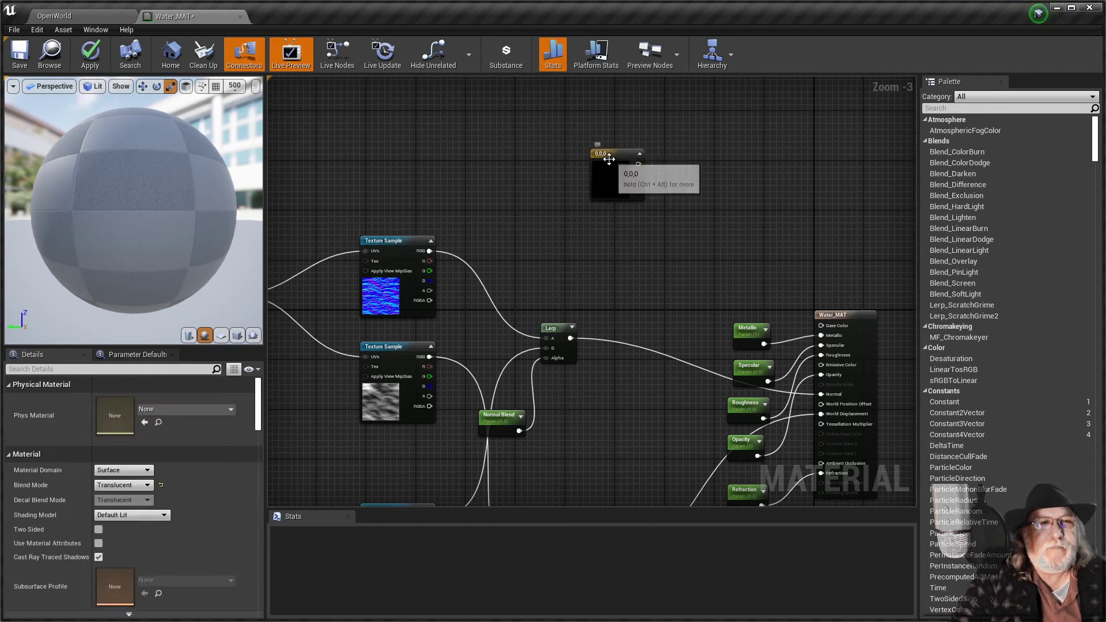
left_click(607, 148)
left_click_drag(607, 149, 596, 124)
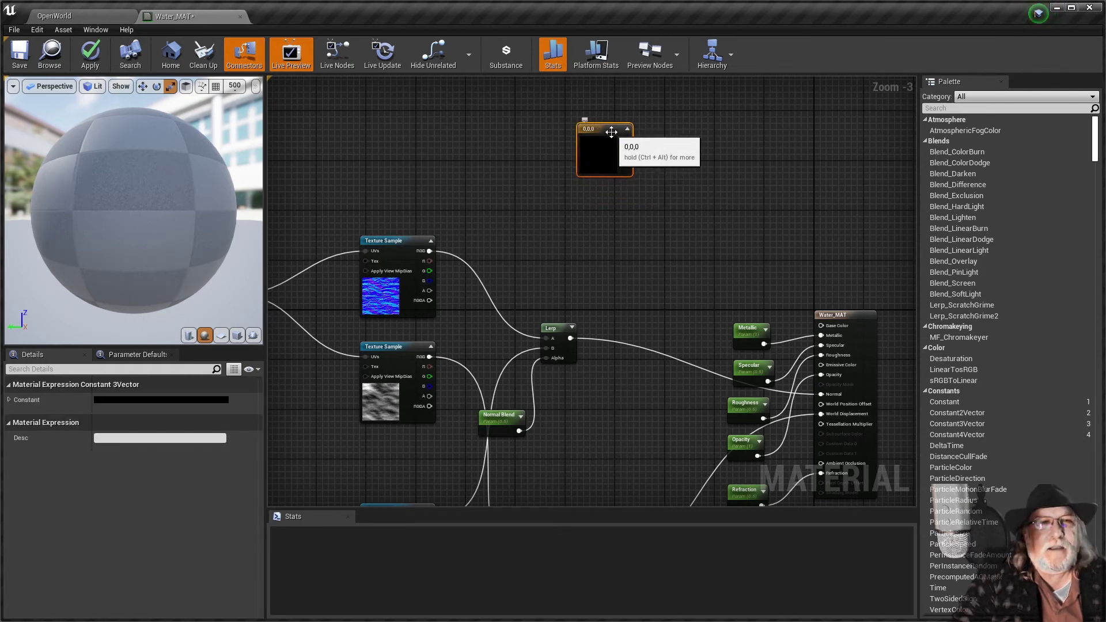
key("Delete")
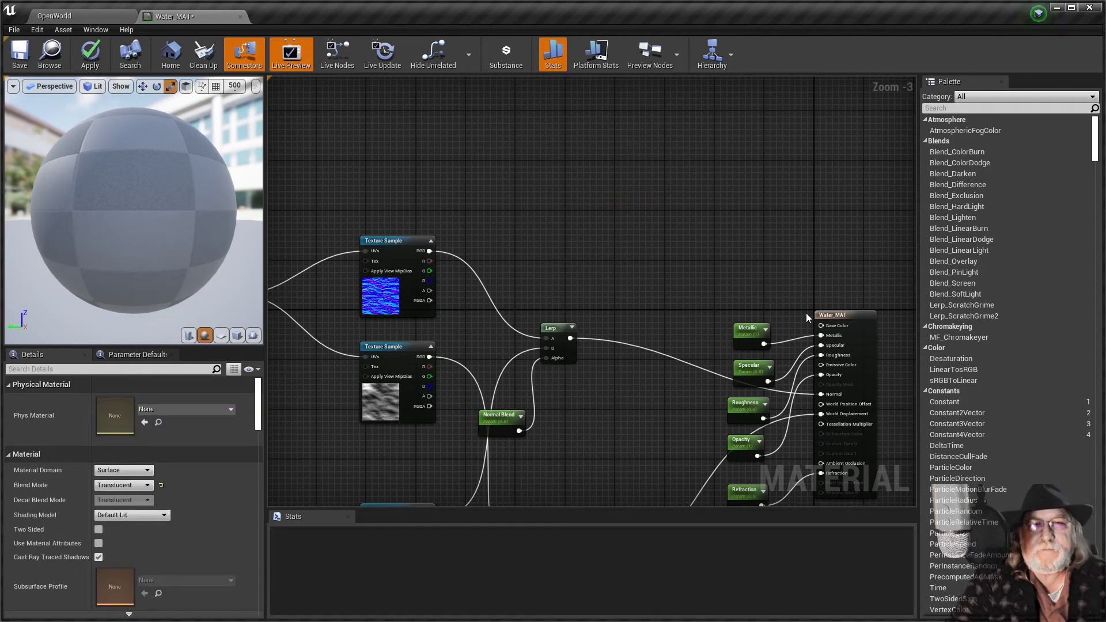
- Promote Water_MAT's Base Color input to a parameter and place its node above the upper Lerp, in the empty part of the graph
right_click(821, 326)
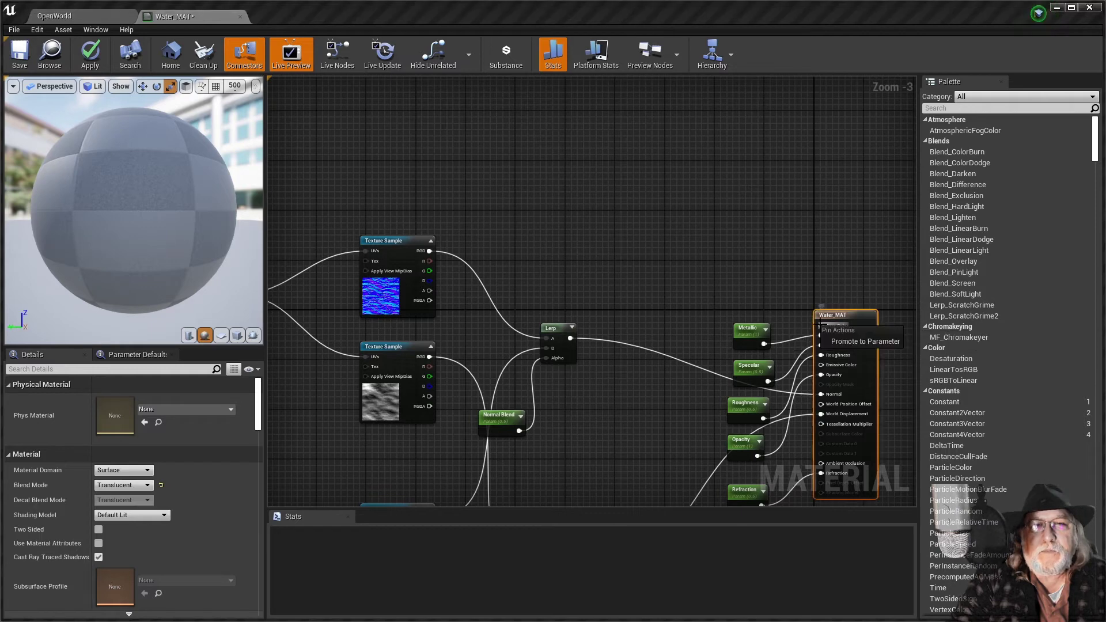
left_click(862, 342)
left_click_drag(793, 335, 562, 172)
right_click_drag(561, 173, 678, 287)
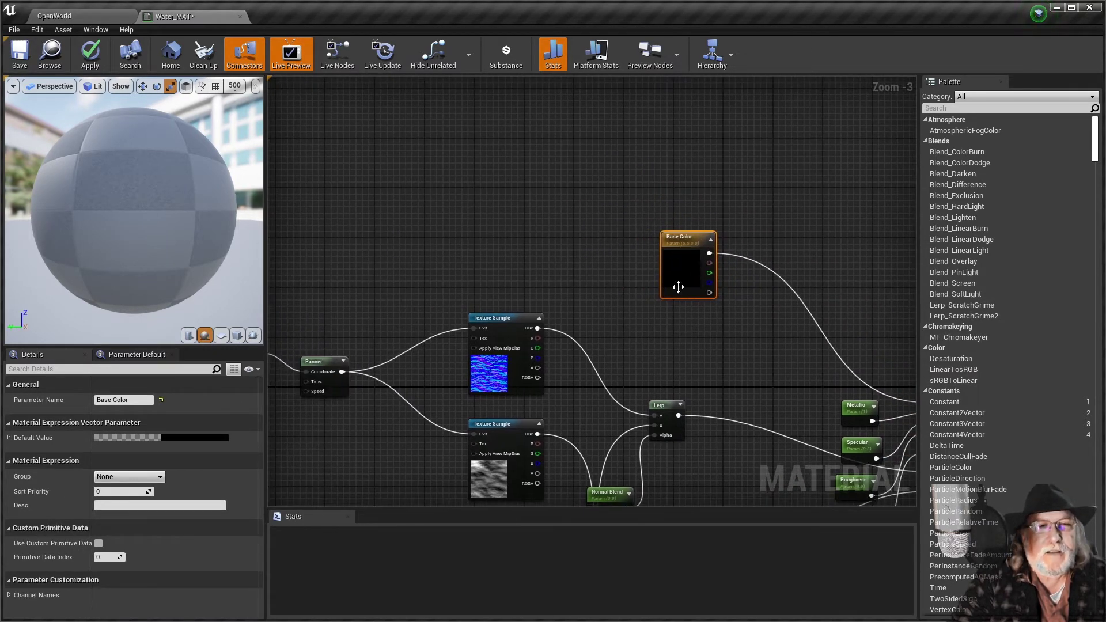
left_click_drag(678, 287, 679, 275)
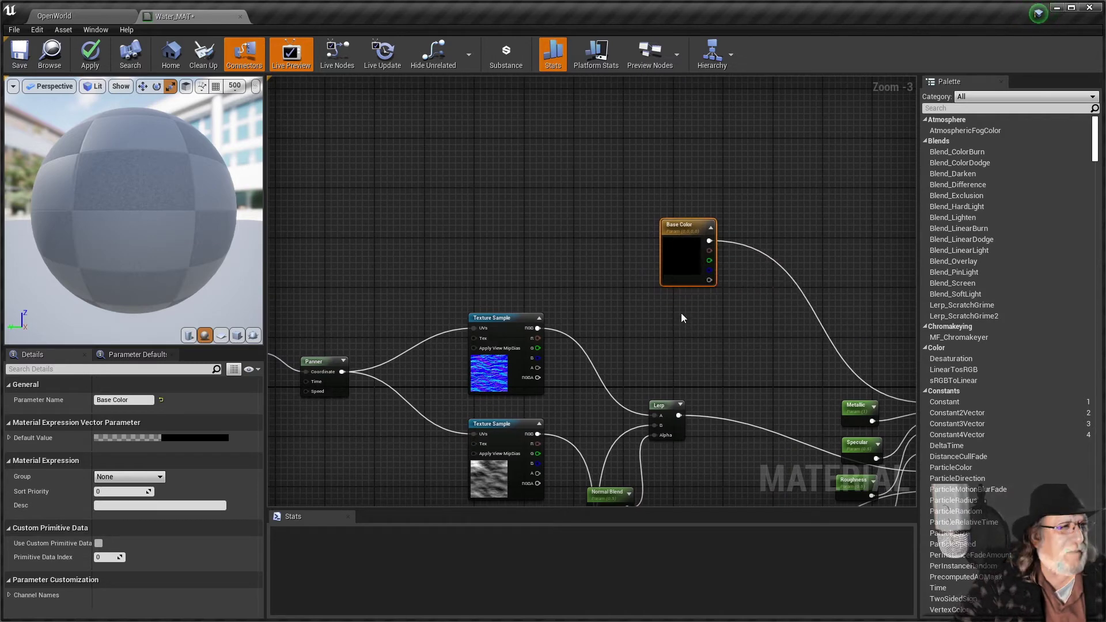
- Break the link between the Base Color parameter and Water_MAT
right_click_drag(674, 271, 670, 268)
right_click_drag(738, 279, 700, 242)
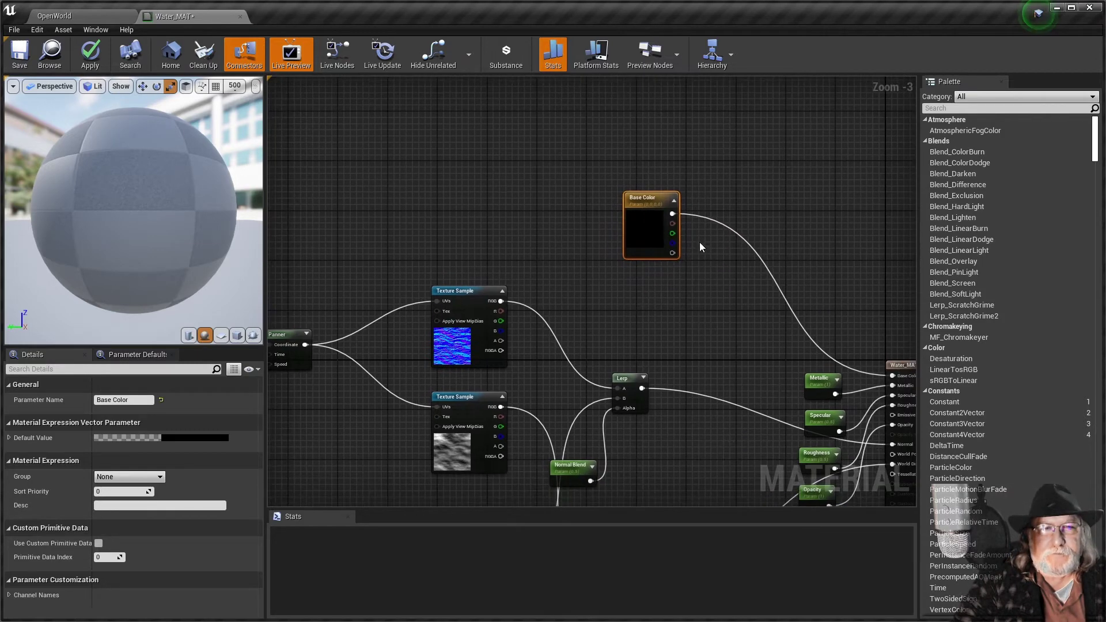
right_click(673, 214)
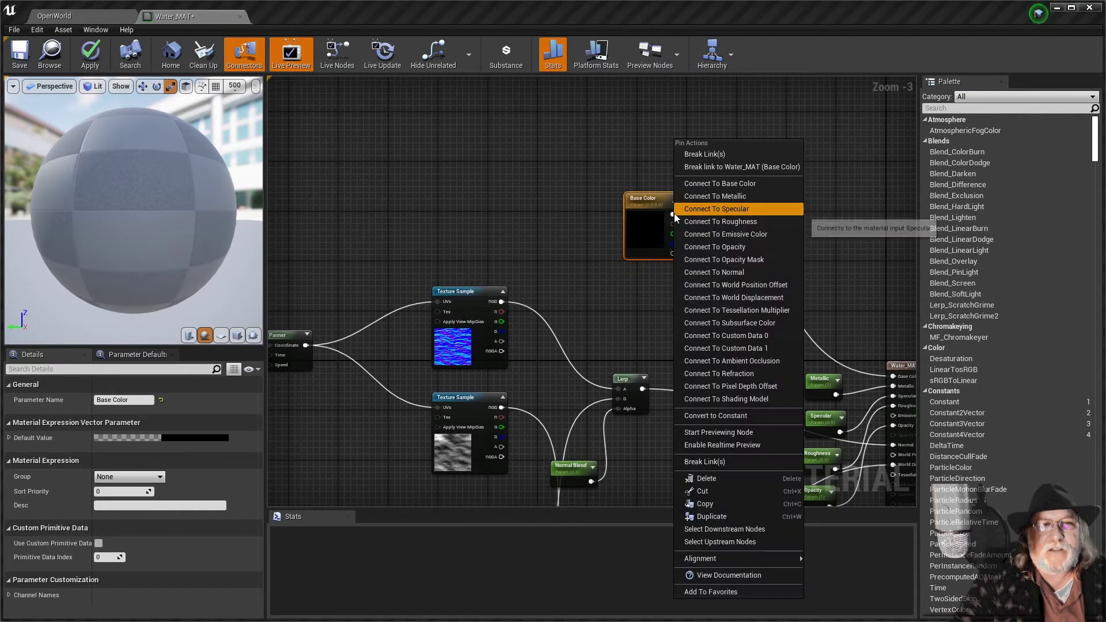
left_click(710, 159)
right_click_drag(700, 265, 687, 253)
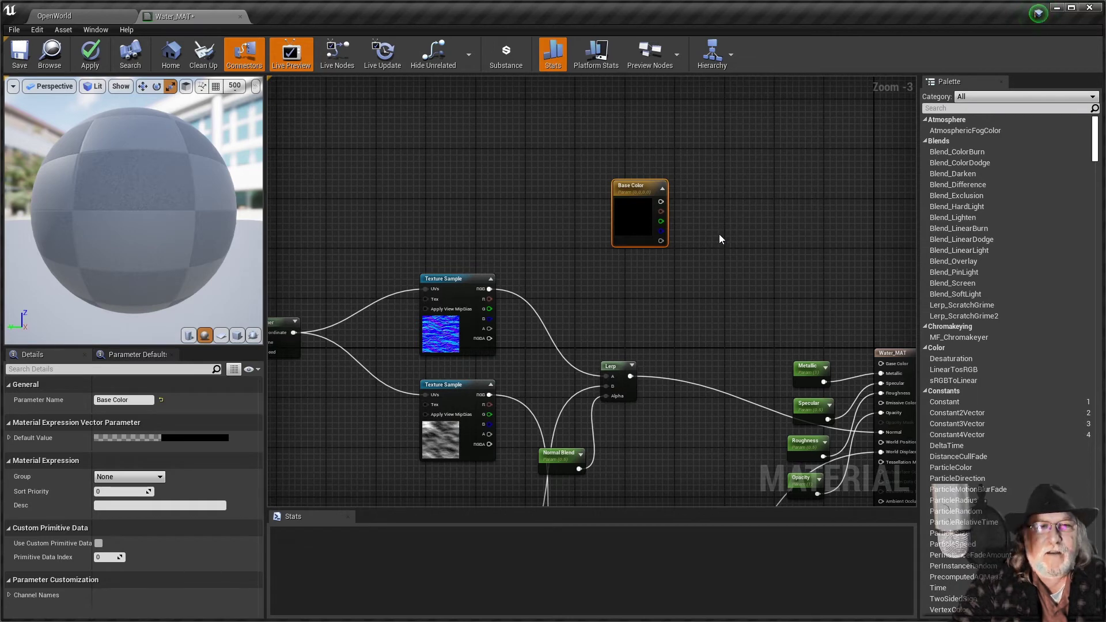
- Add a Lerp node beside the Base Color parameter and move both nodes farther above the texture network
right_click_drag(722, 236, 723, 239)
type("lerp")
key("Return")
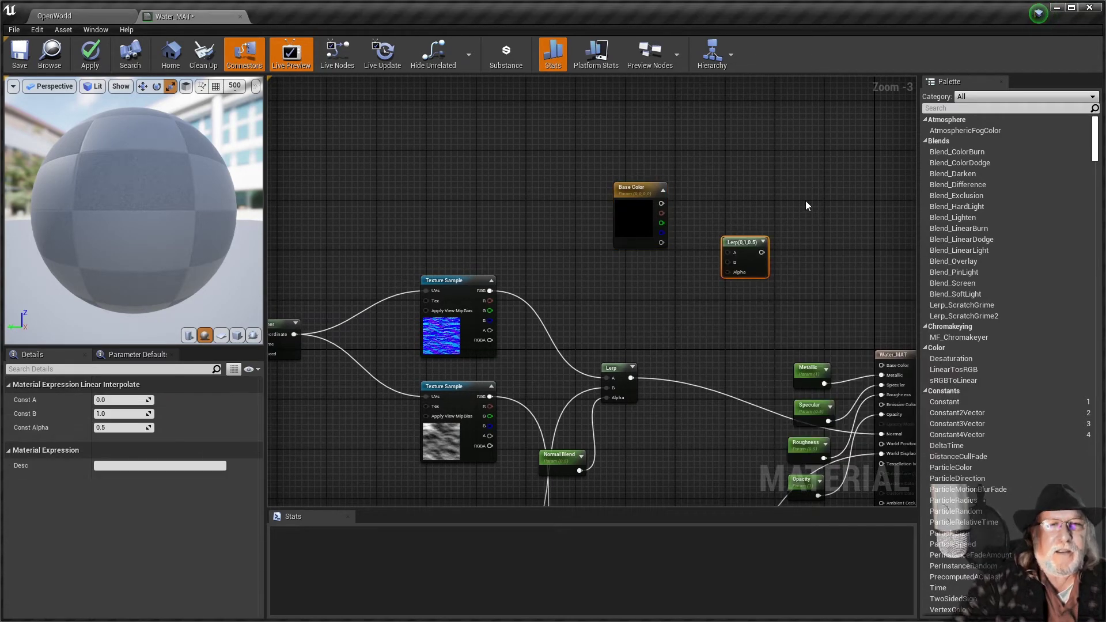
left_click_drag(576, 153, 807, 309)
left_click_drag(751, 243, 749, 183)
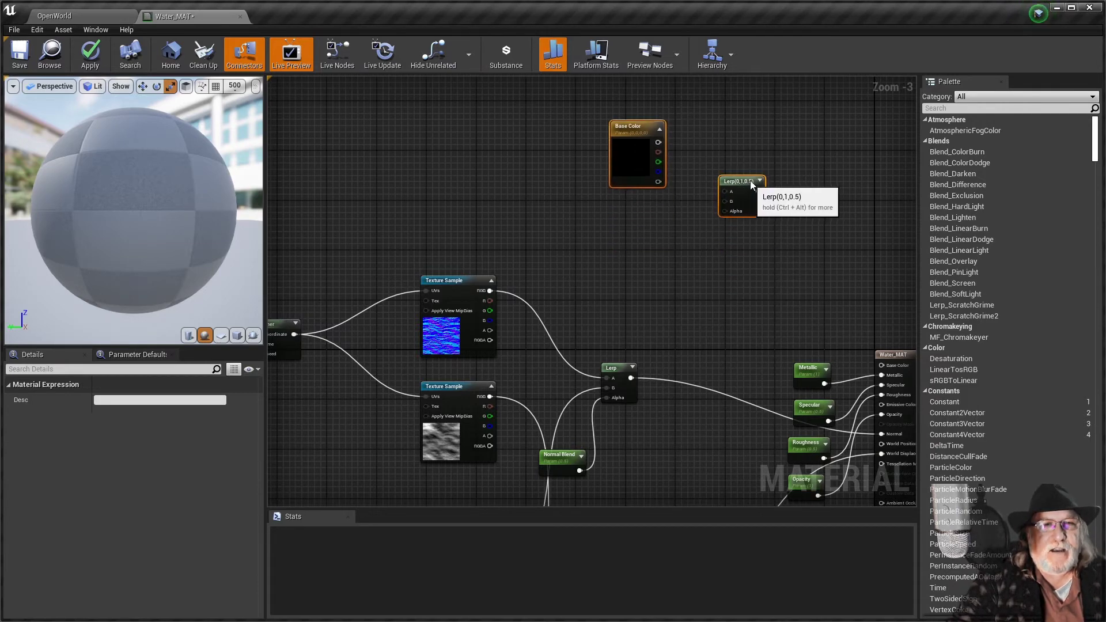
left_click(575, 210)
- Add a Fresnel node above the Texture Samples, just before the Base Color parameter
right_click_drag(617, 245, 700, 264)
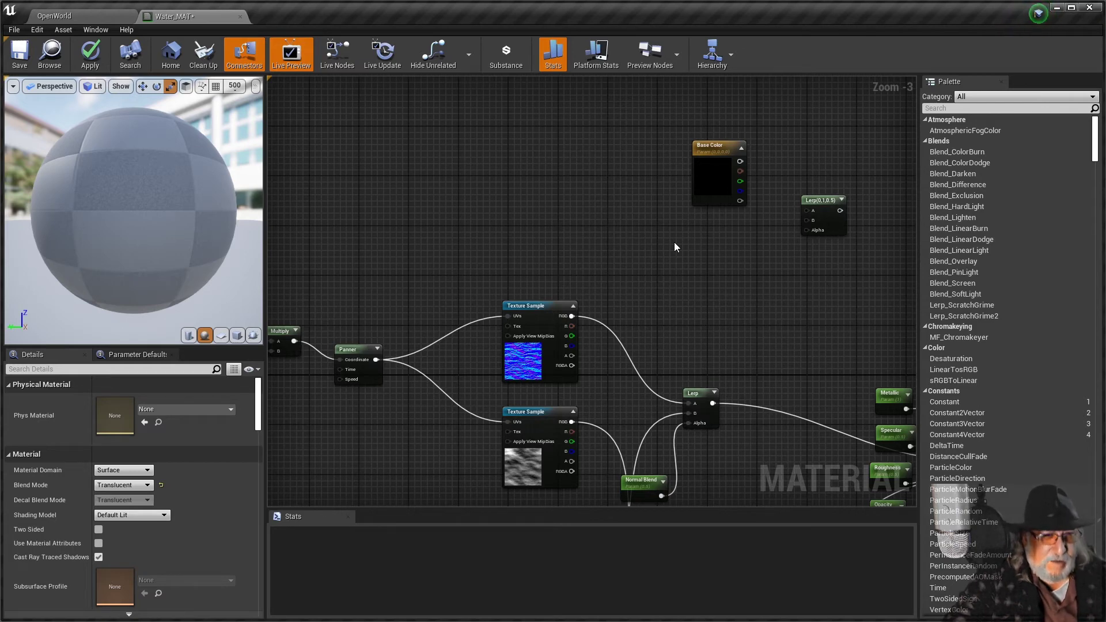
right_click_drag(618, 200, 681, 246)
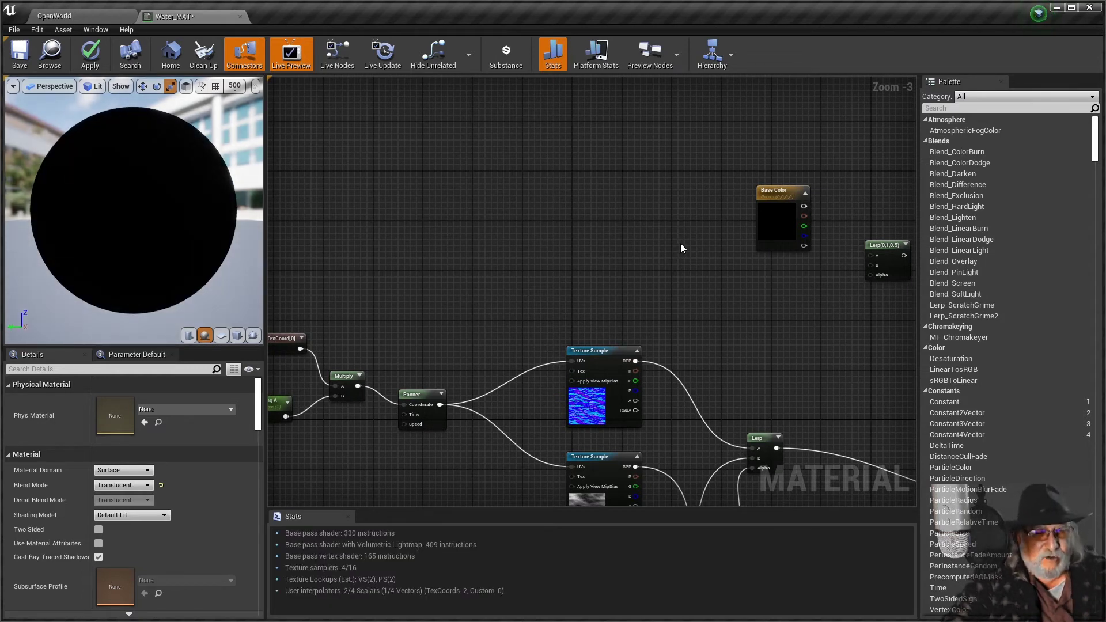
right_click_drag(677, 246, 686, 256)
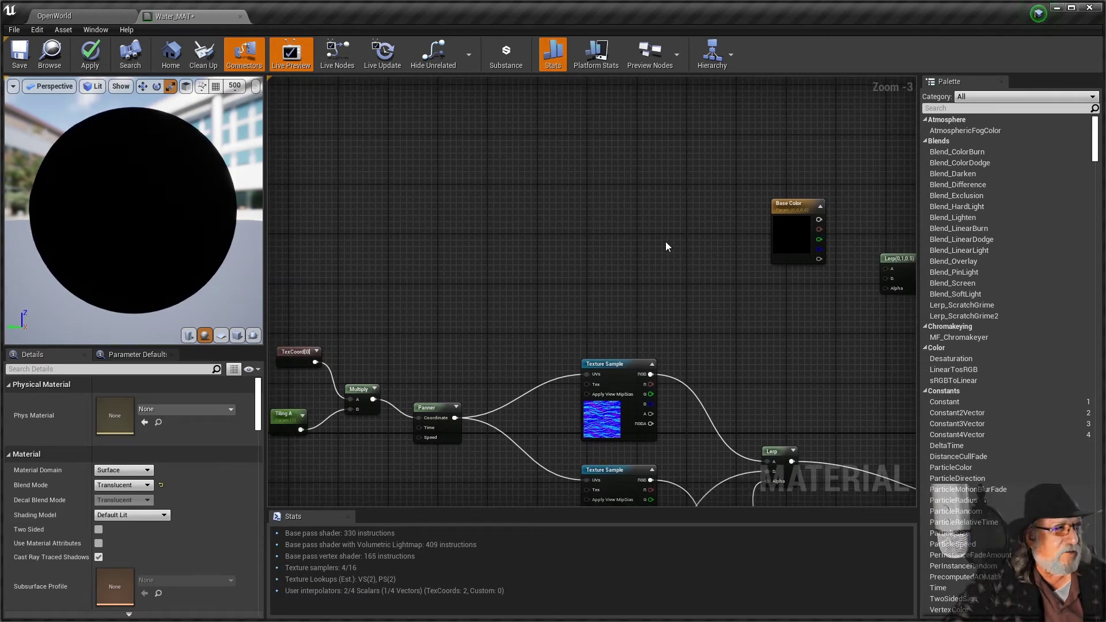
right_click_drag(668, 257, 661, 260)
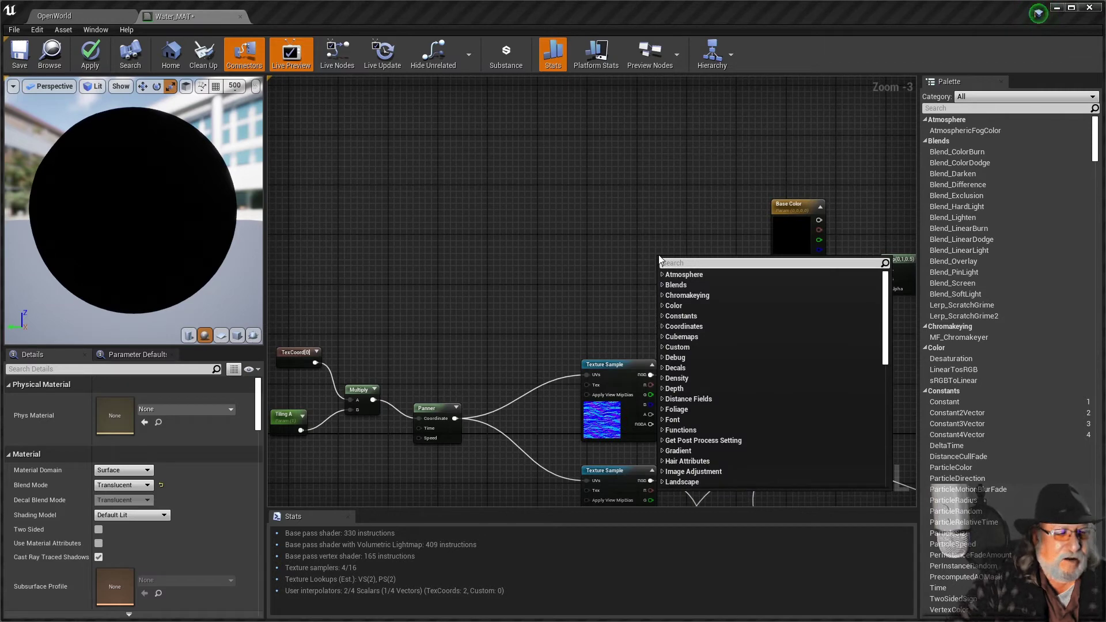
type("fresn")
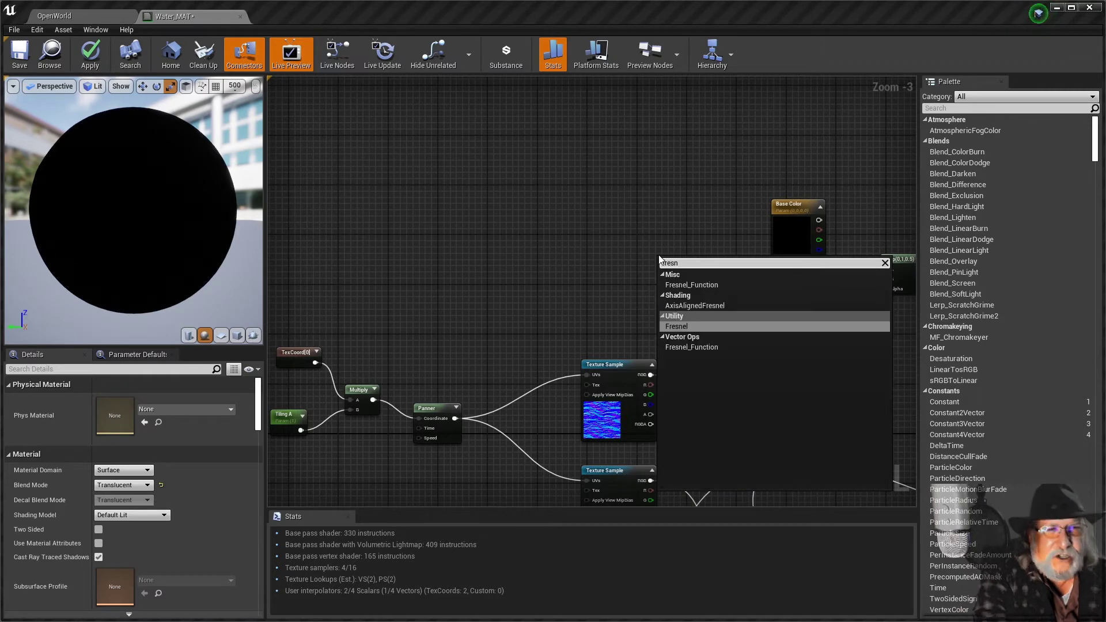
key("Return")
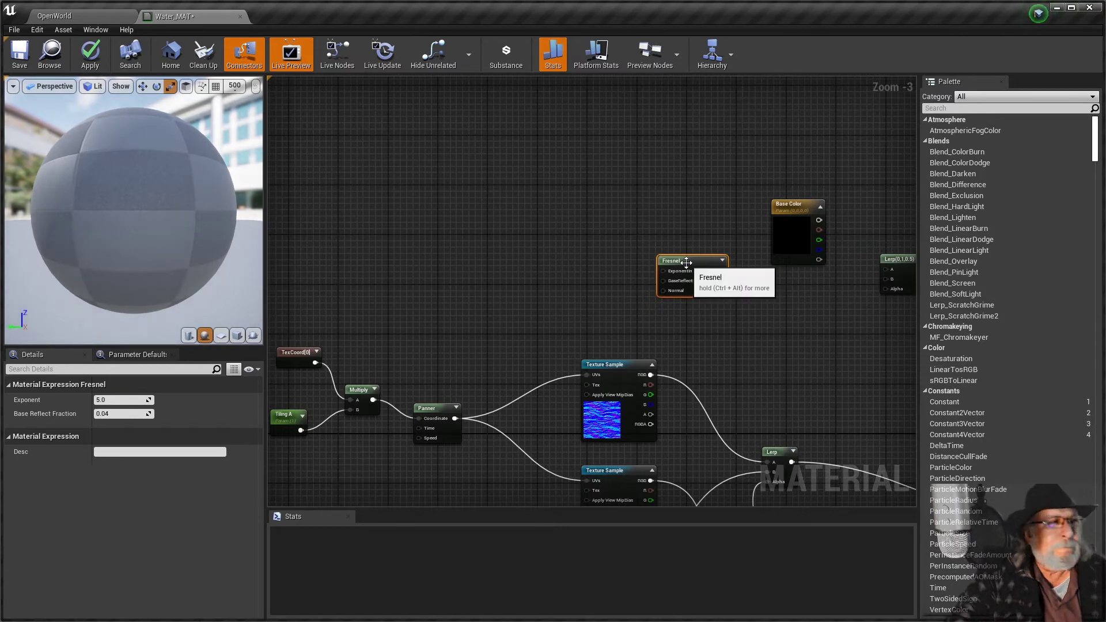
left_click_drag(687, 257, 679, 256)
- Promote the Fresnel node's ExponentIn and BaseReflectFractionIn inputs to parameters and place both parameter nodes in front of it
right_click_drag(767, 341, 797, 344)
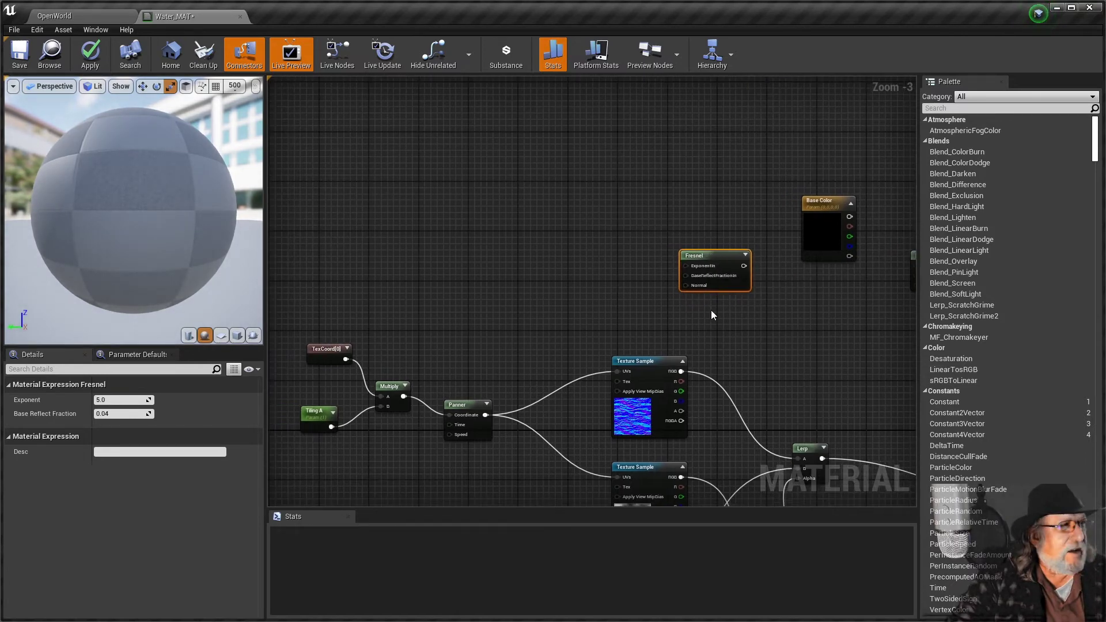
scroll(671, 289, "up", 3)
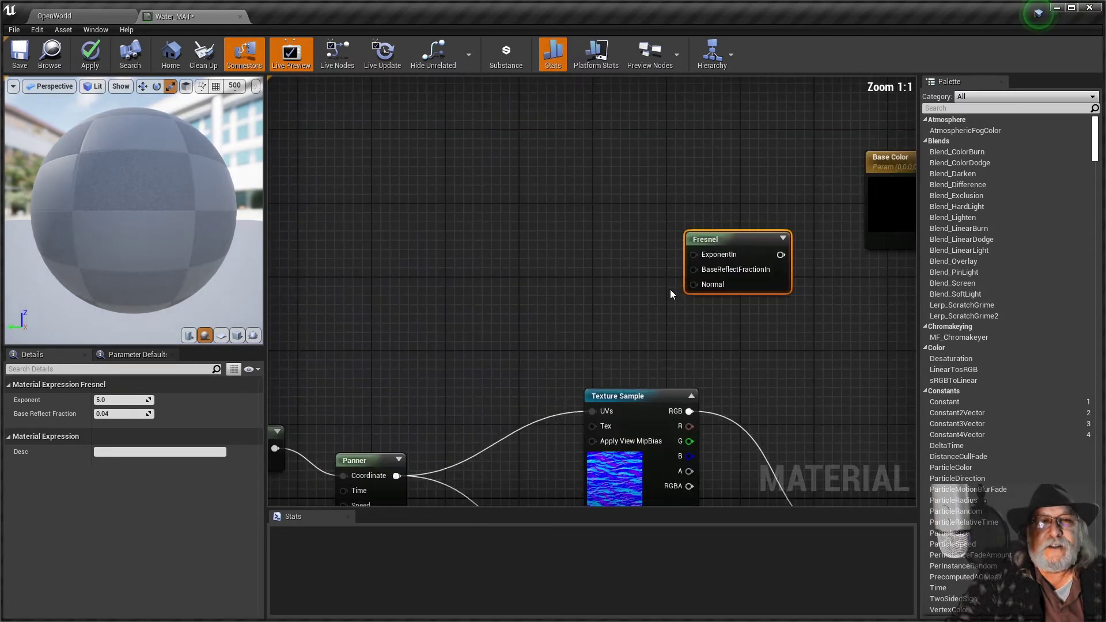
right_click(693, 269)
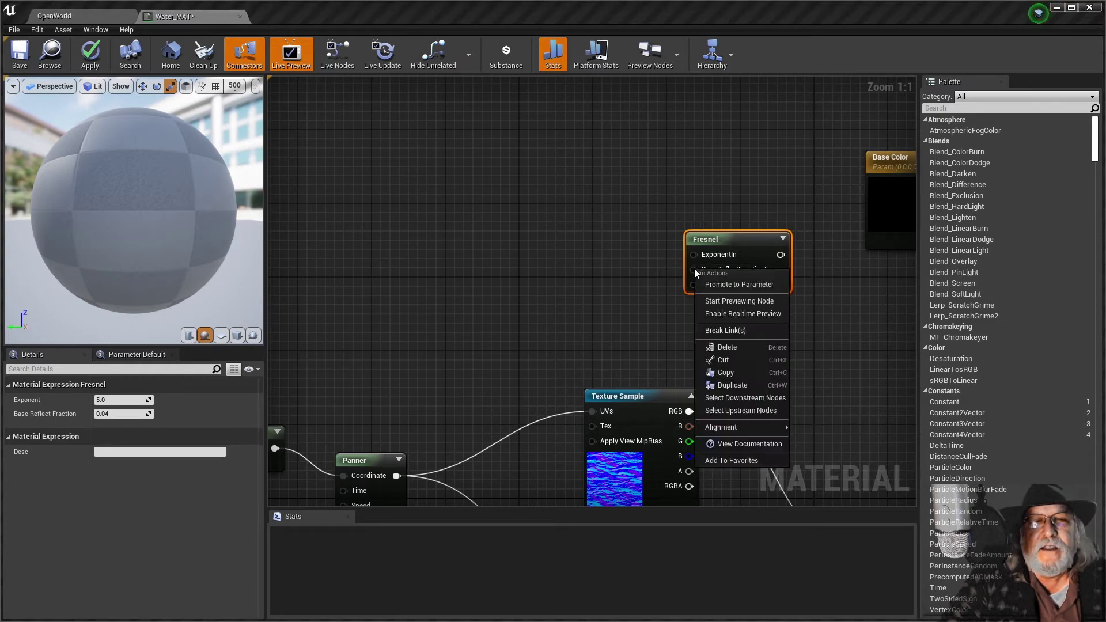
left_click(717, 284)
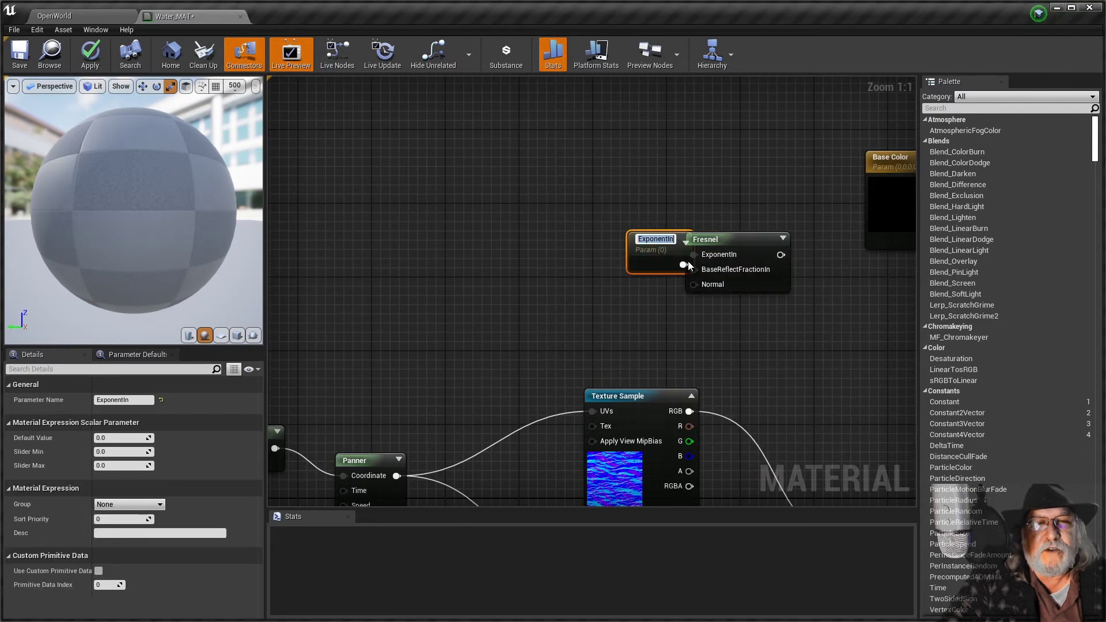
left_click_drag(658, 255, 560, 192)
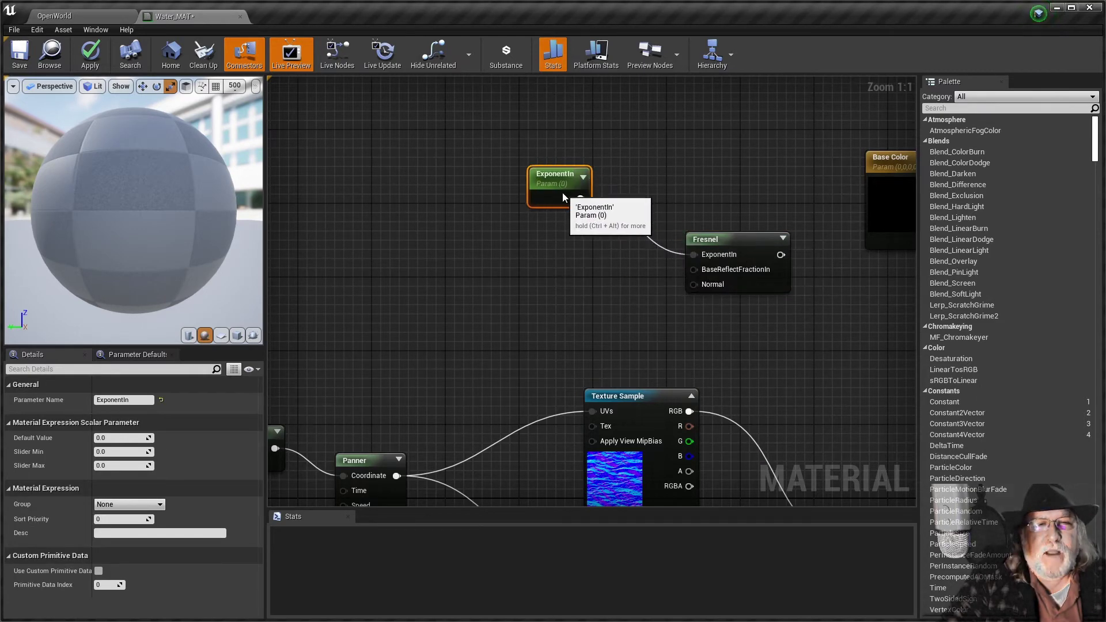
right_click(696, 271)
left_click(720, 284)
left_click_drag(642, 265, 531, 285)
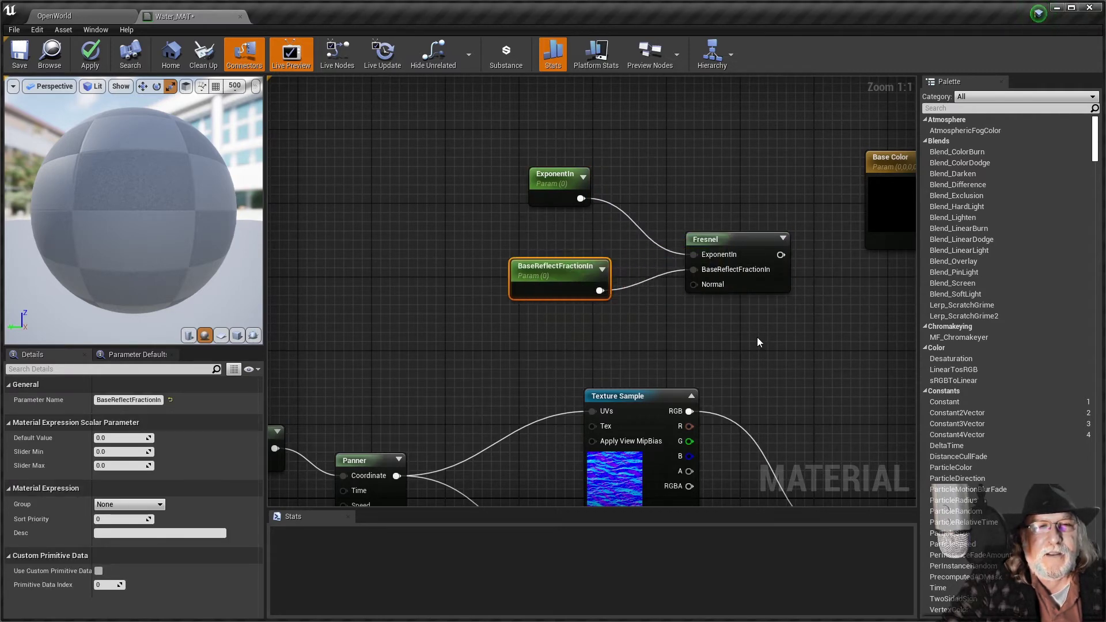
- Connect the Base Color parameter to the new Lerp's B input and Fresnel to its Alpha, then nudge the Lerp slightly upward
right_click_drag(757, 337, 650, 330)
right_click_drag(730, 307, 604, 319)
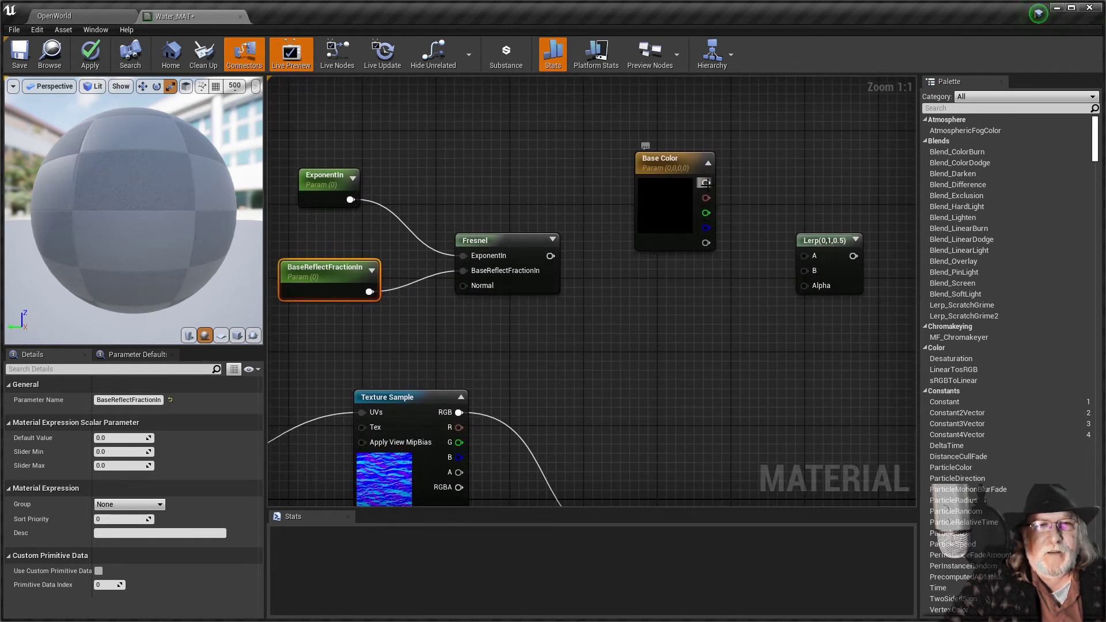
left_click_drag(705, 183, 804, 271)
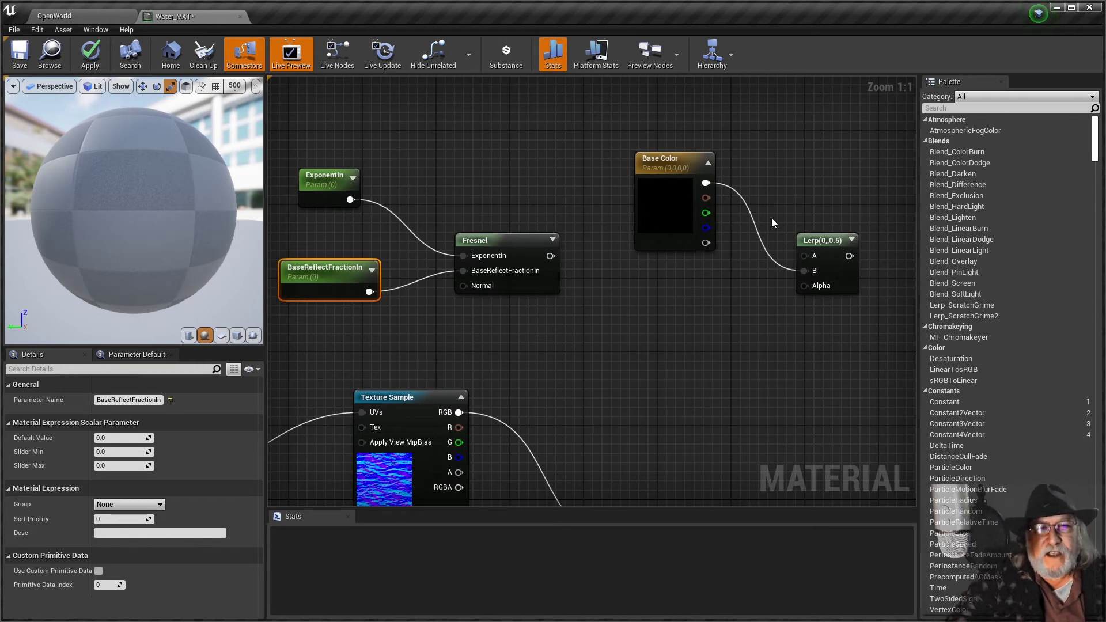
left_click_drag(548, 256, 804, 286)
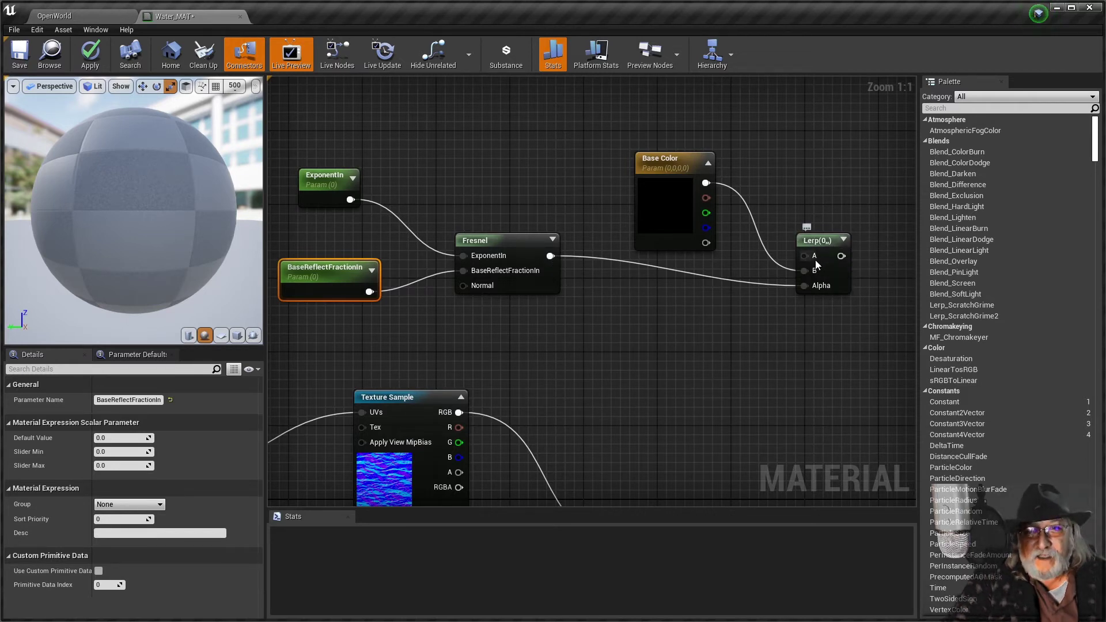
left_click_drag(818, 239, 818, 230)
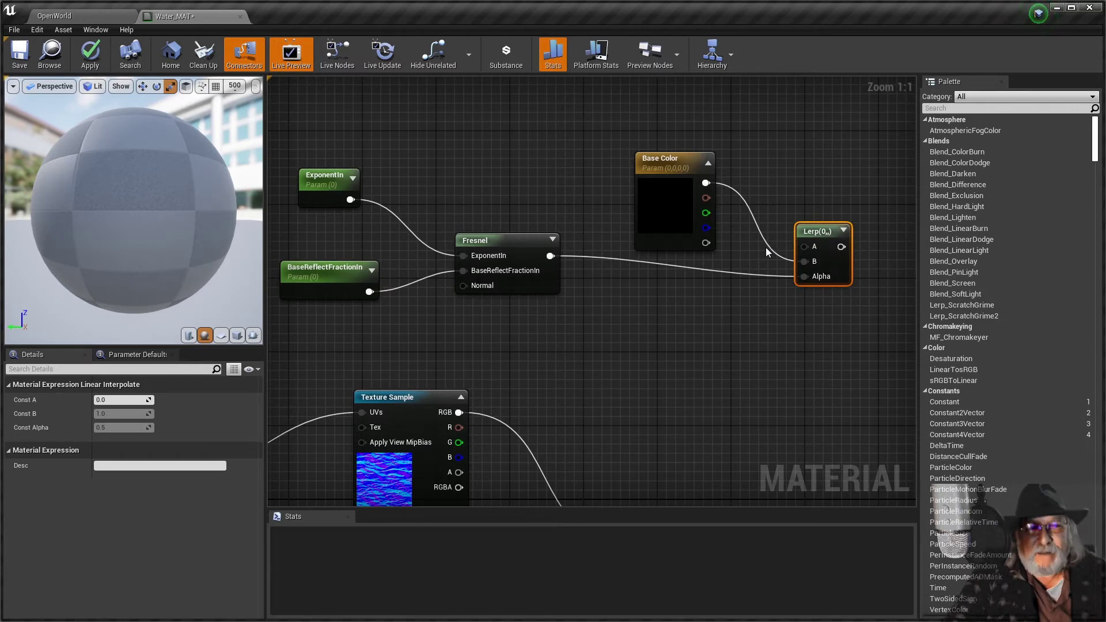
- Connect the output of the Fresnel-driven Lerp to Water_MAT's Base Color input
right_click_drag(754, 259, 727, 281)
right_click_drag(773, 349, 703, 333)
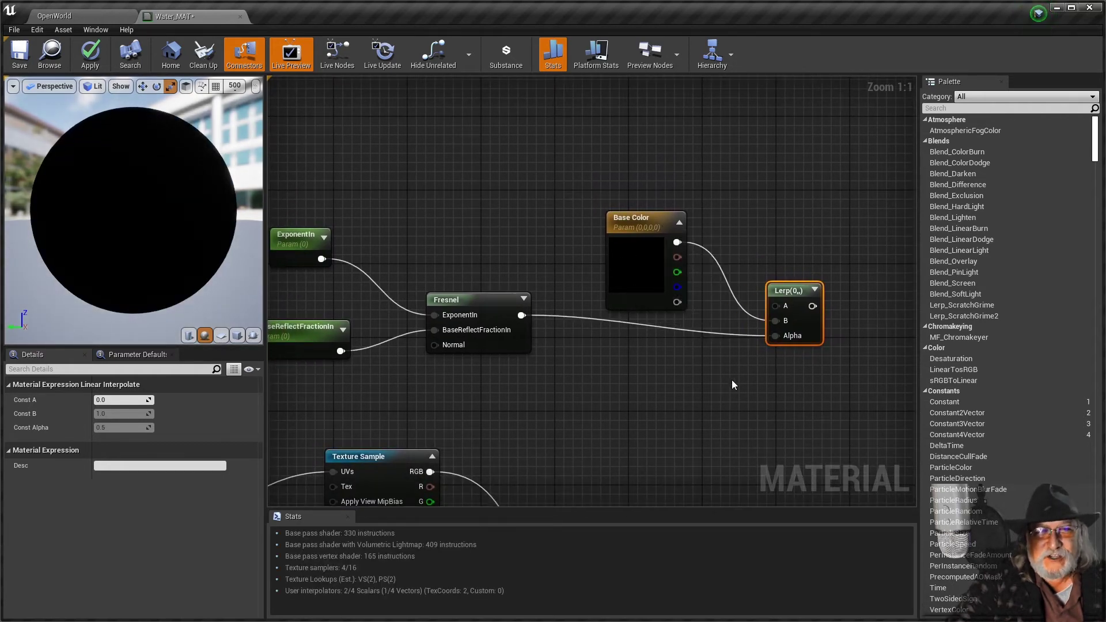
scroll(691, 371, "down", 2)
right_click_drag(696, 314, 623, 258)
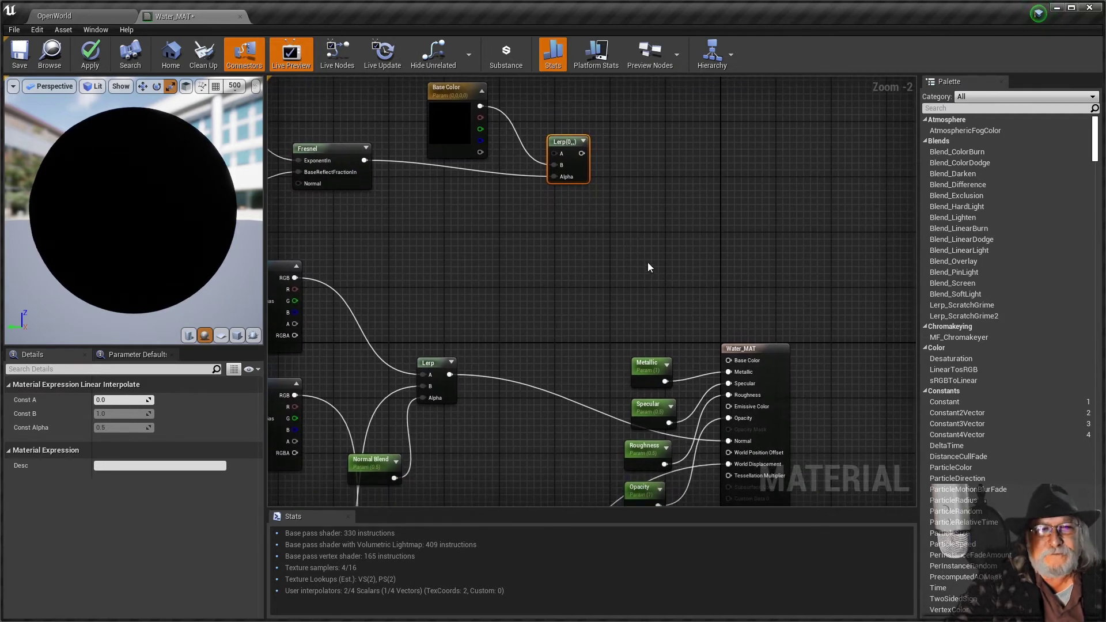
left_click_drag(582, 154, 728, 360)
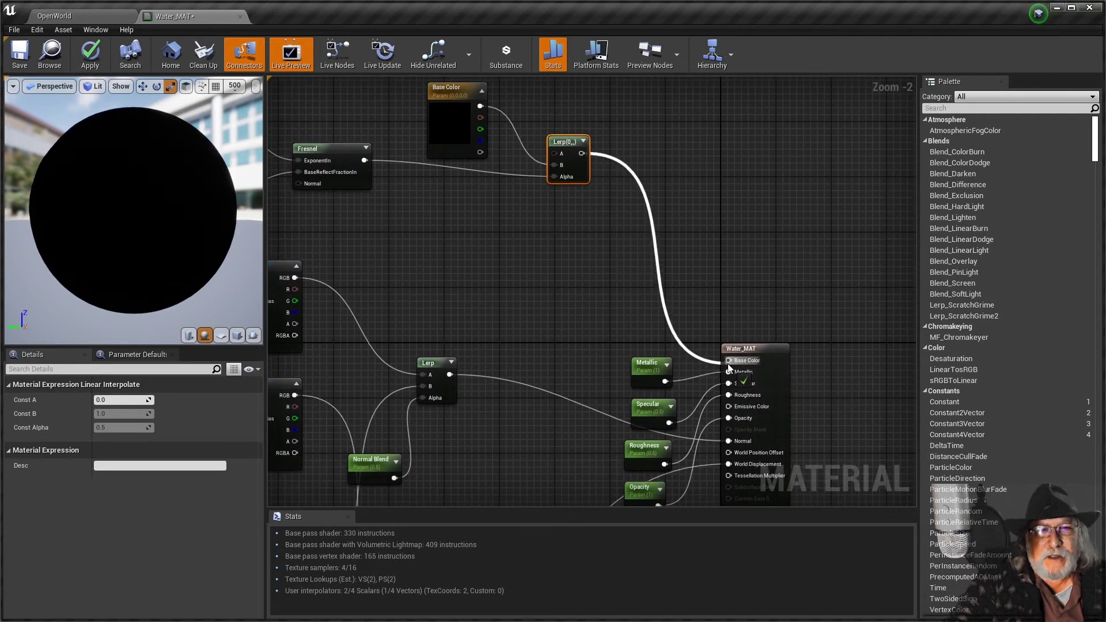
- Check the complete node network and save the Water_MAT material
right_click_drag(567, 256, 718, 325)
scroll(718, 299, "down", 3)
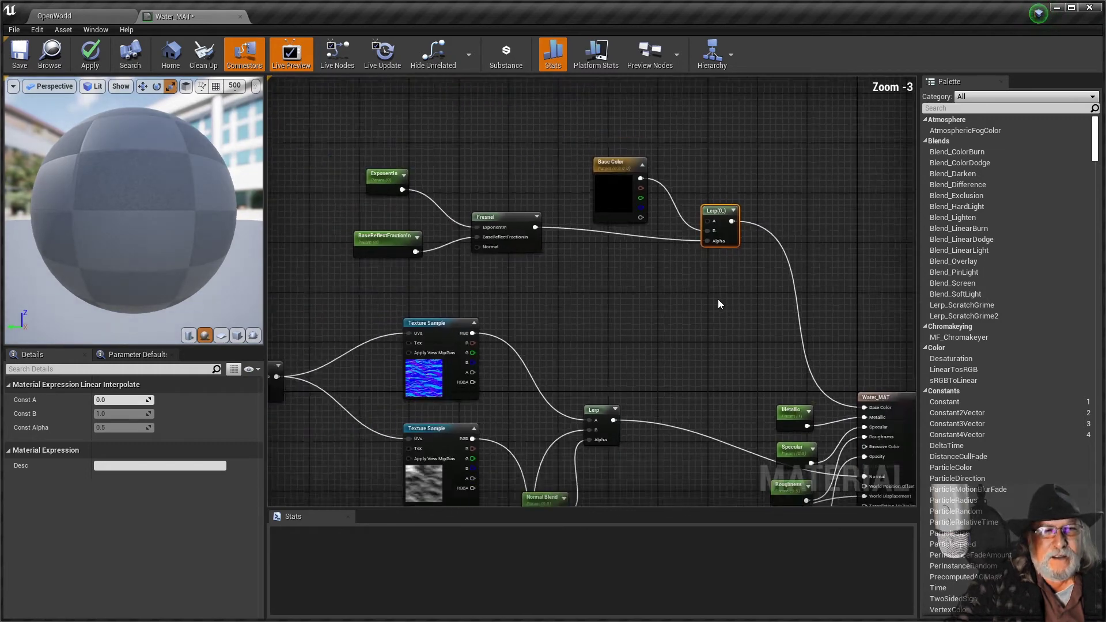
scroll(677, 249, "up", 3)
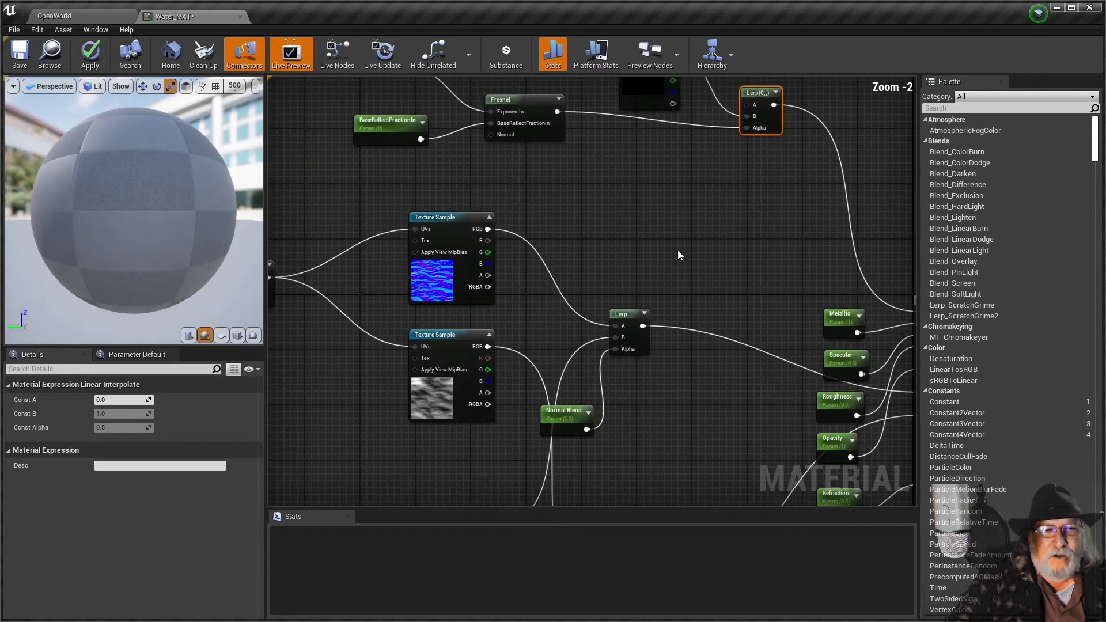
scroll(686, 233, "down", 2)
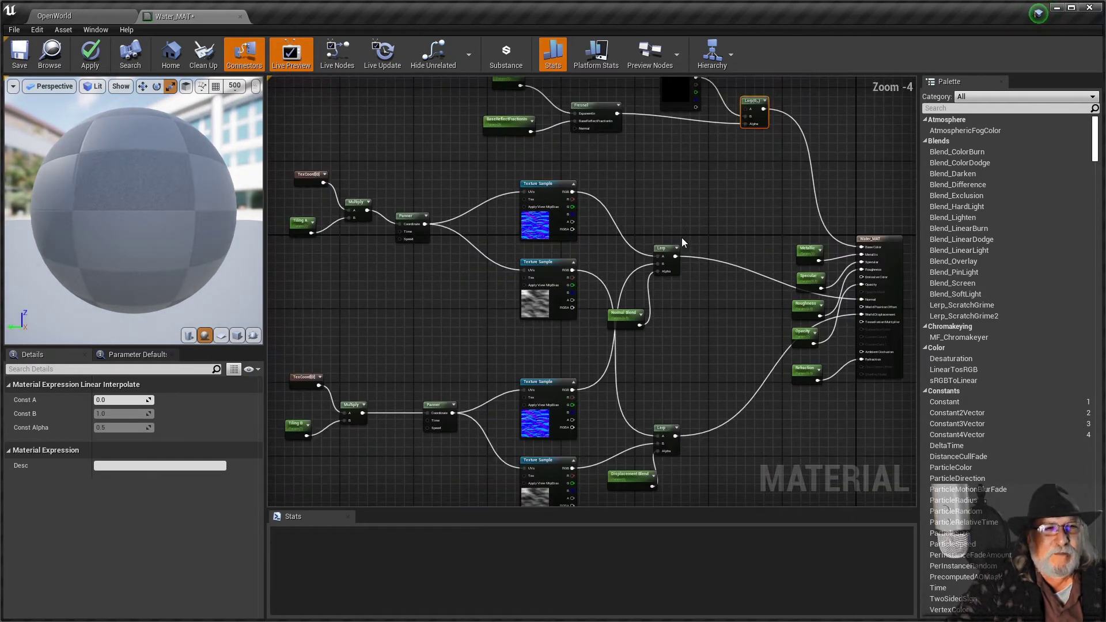
left_click(20, 58)
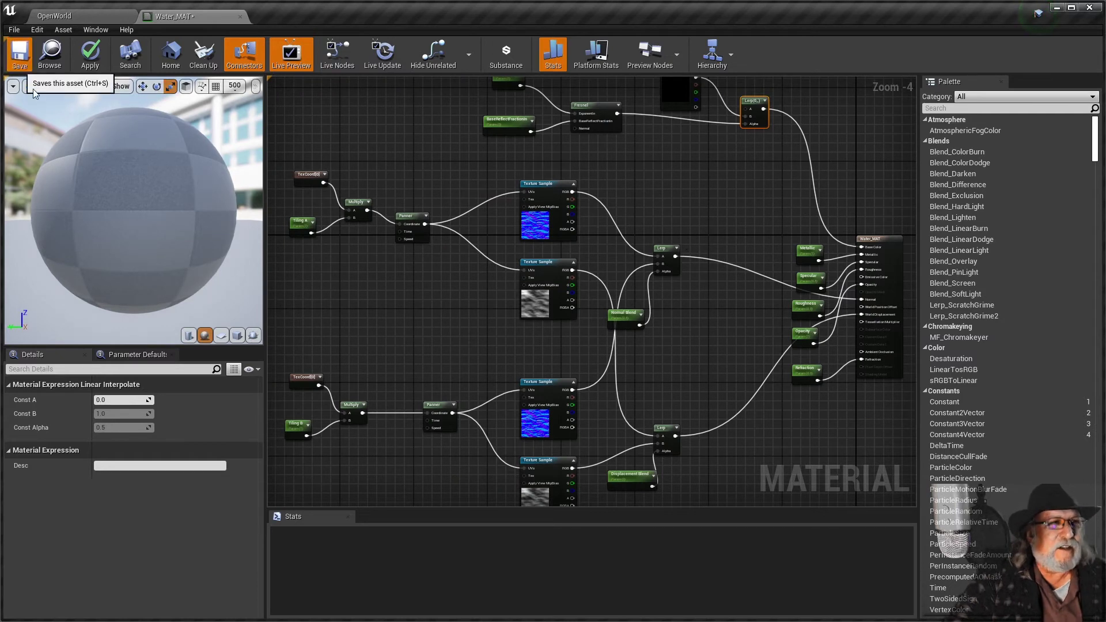
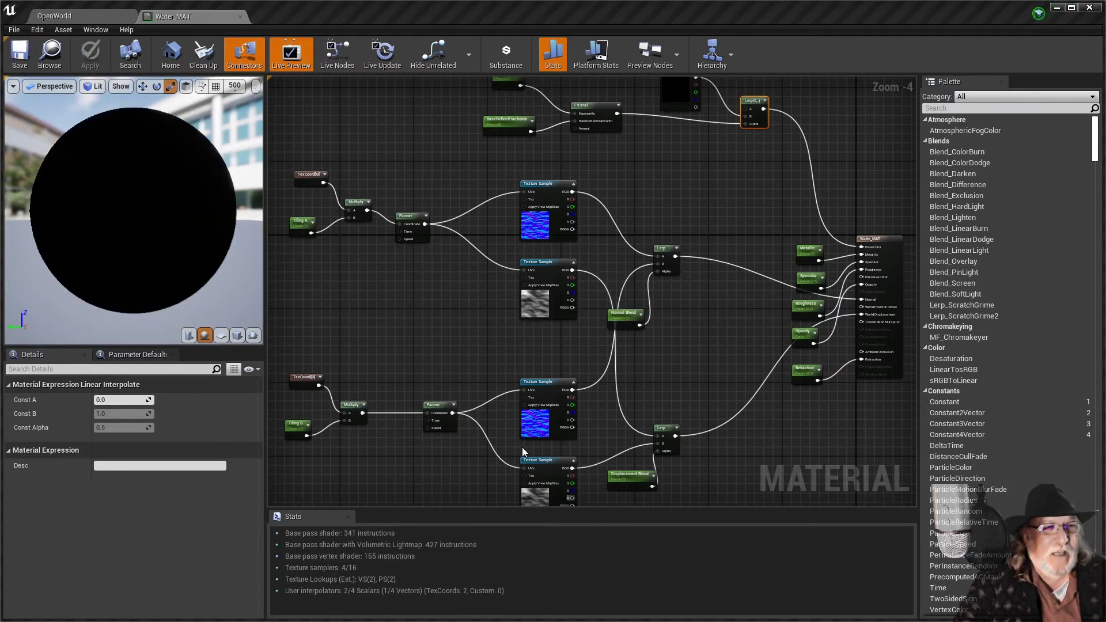
- Review the node network and inspect the default values of the Normal Blend and Displacement Blend parameters
mouse_move(109, 205)
right_mouse_down()
mouse_move(109, 248)
mouse_move(108, 203)
right_mouse_up()
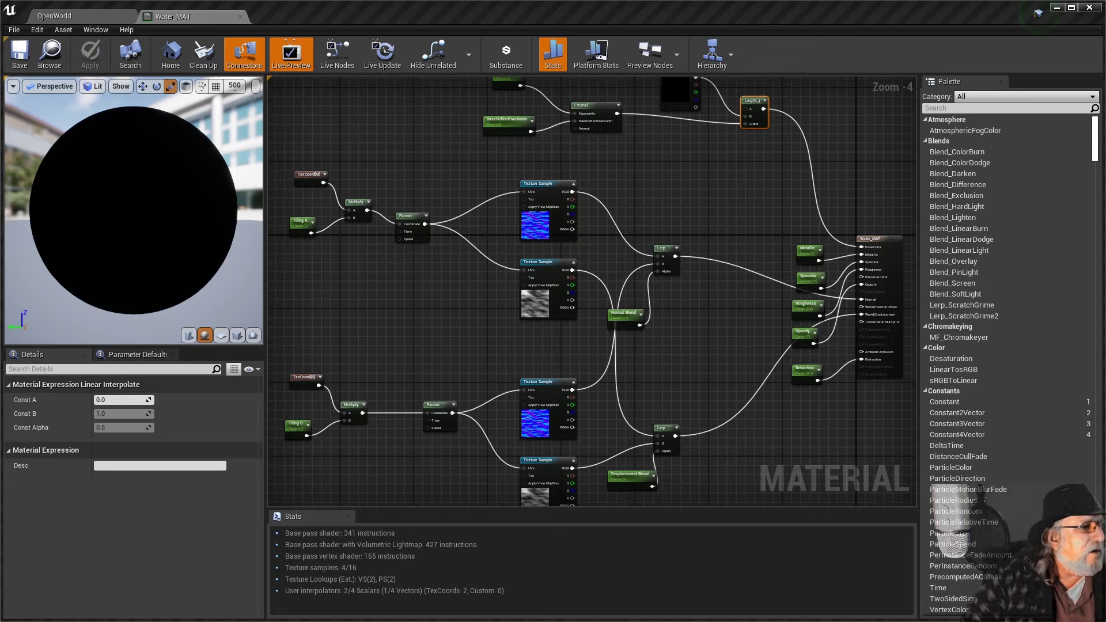
scroll(406, 278, "down", 2)
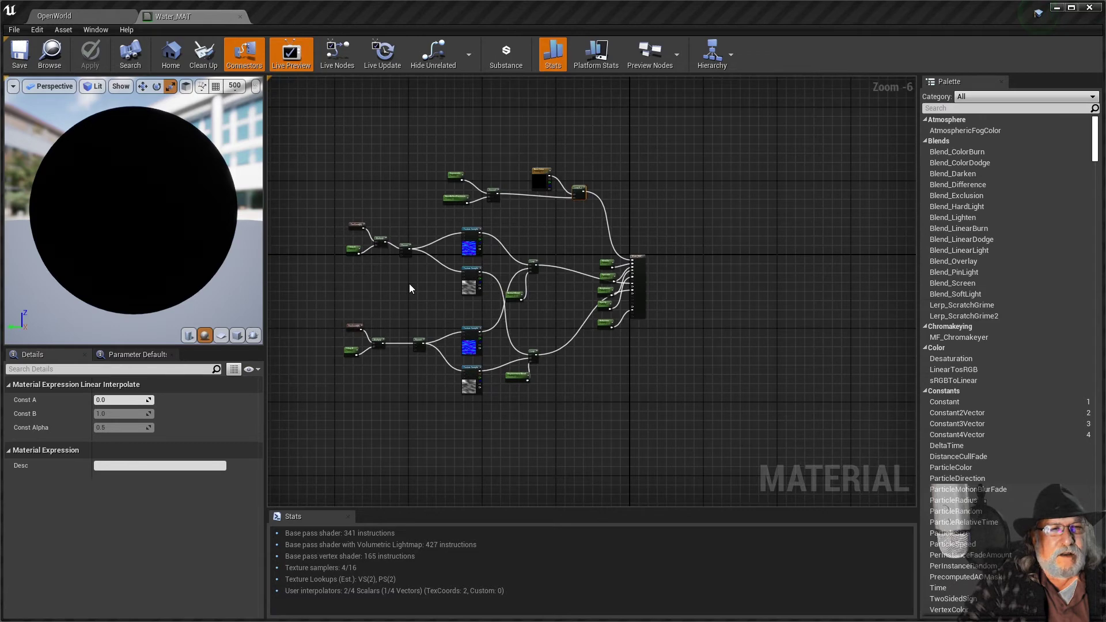
scroll(410, 285, "up", 3)
right_click_drag(410, 289, 468, 210)
scroll(506, 303, "up", 2)
right_click_drag(503, 258, 708, 325)
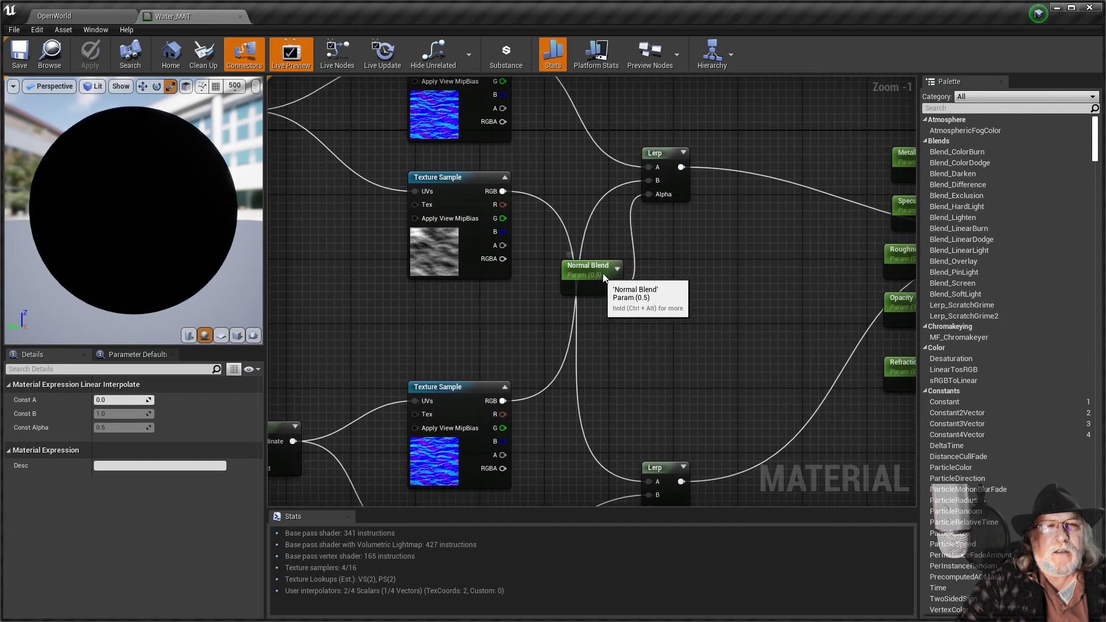
left_click_drag(603, 273, 599, 256)
scroll(599, 322, "up", 1)
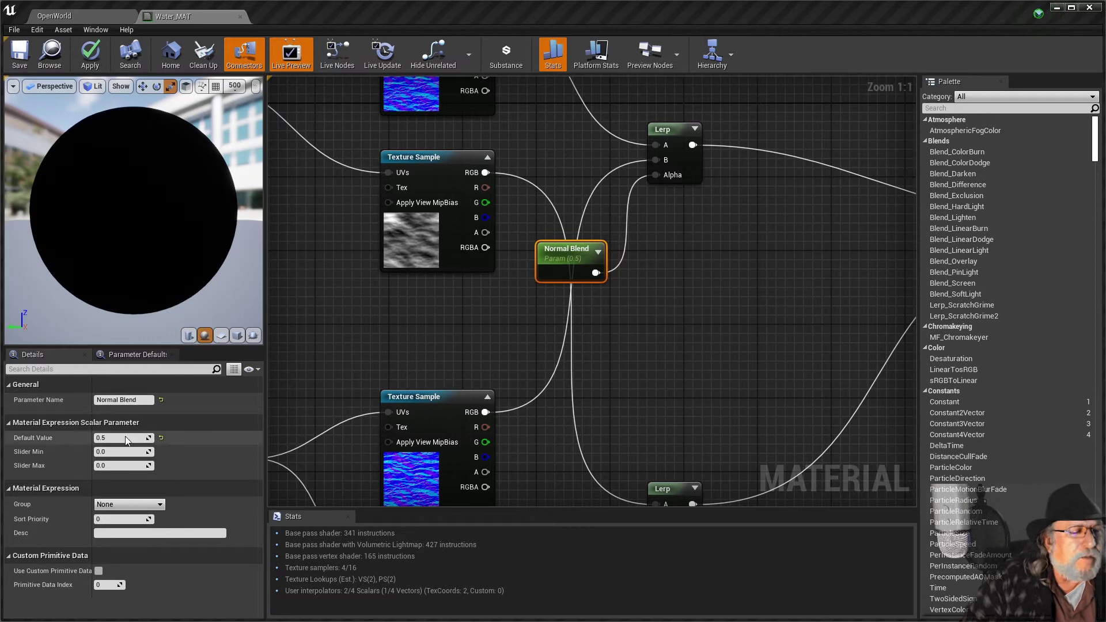
right_click_drag(586, 443, 602, 262)
left_click(593, 422)
right_click_drag(520, 406, 445, 420)
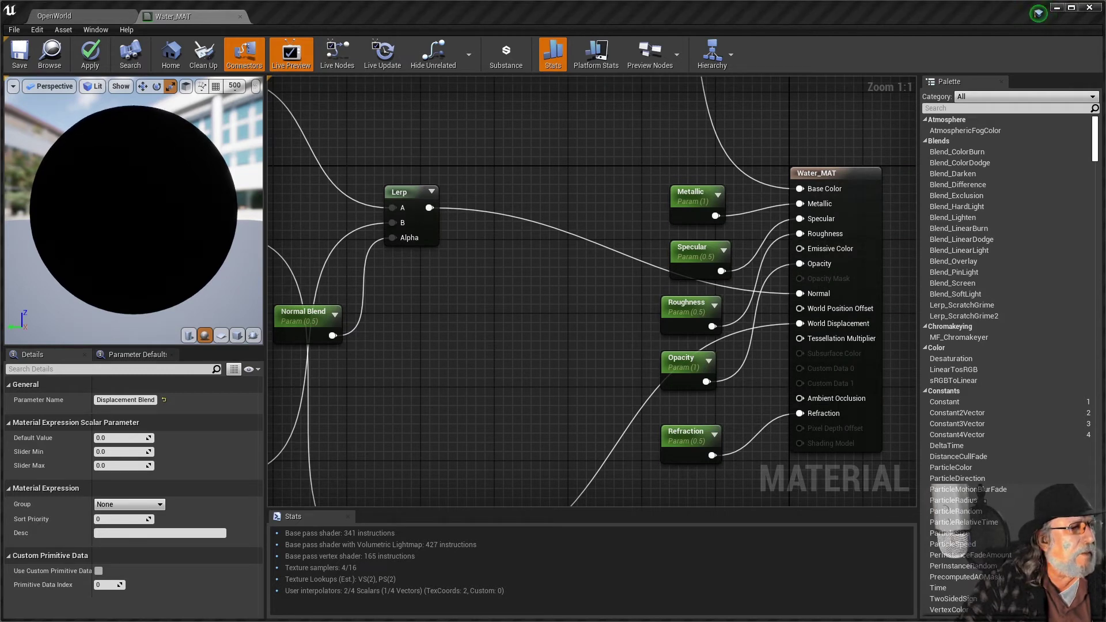
- Set the Opacity parameter's default value to 0
right_click_drag(704, 295, 707, 345)
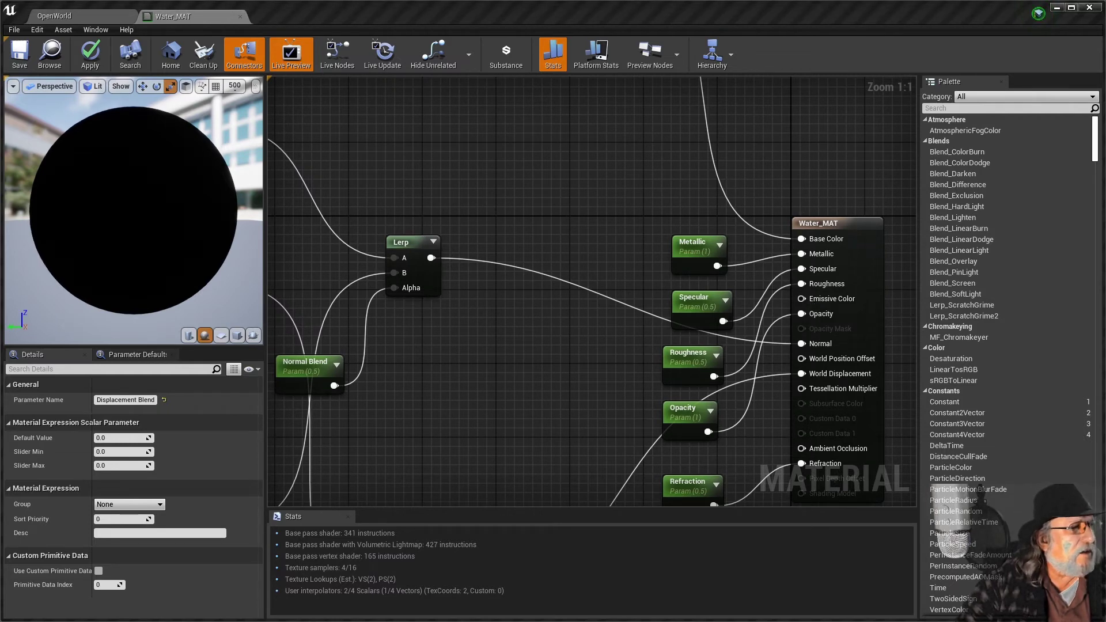
right_click_drag(463, 184, 756, 176)
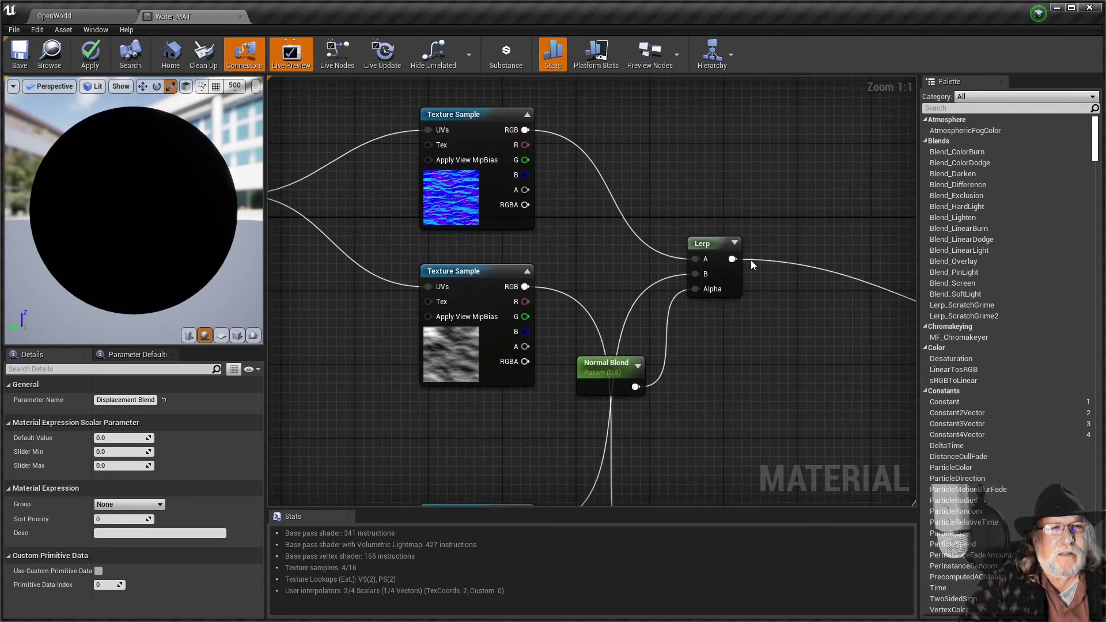
mouse_move(753, 358)
right_mouse_down()
mouse_move(758, 343)
mouse_move(765, 351)
mouse_move(753, 347)
right_mouse_up()
right_click_drag(671, 367, 653, 183)
scroll(673, 228, "down", 2)
right_click_drag(718, 359, 714, 363)
right_click_drag(568, 321, 707, 361)
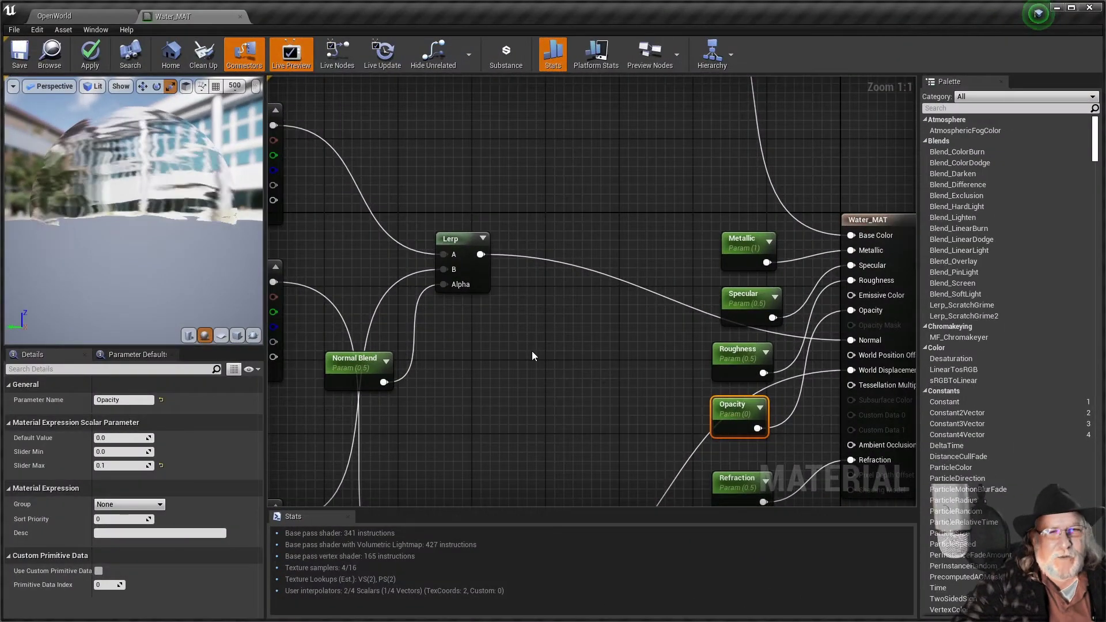
- Examine the transparent preview sphere up close and the surface parameter nodes feeding Water_MAT
right_click_drag(532, 355, 539, 247)
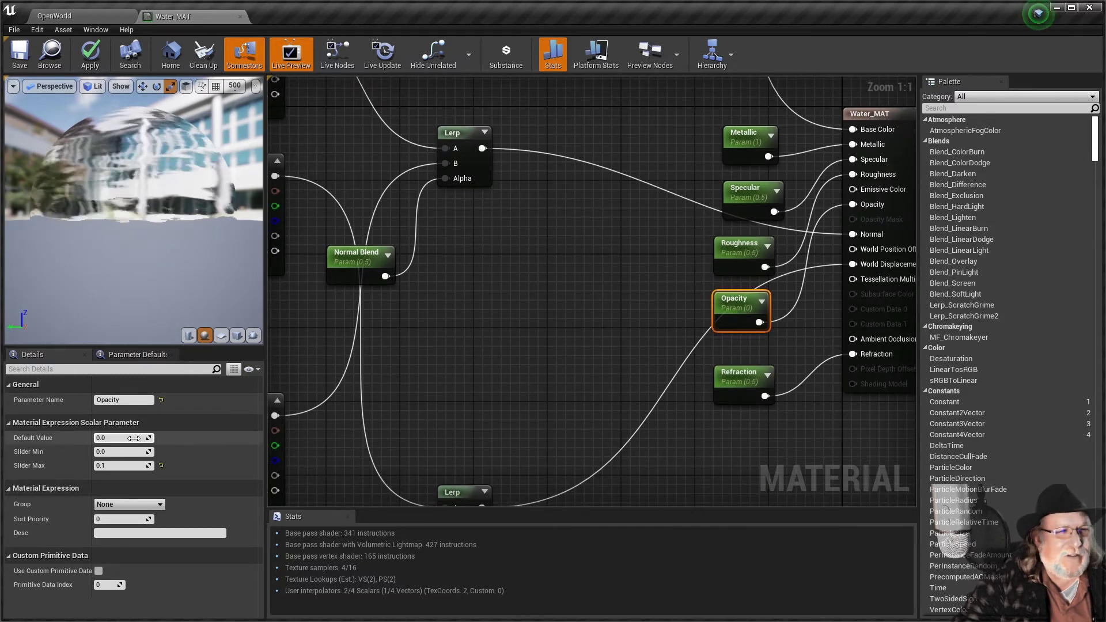
right_click_drag(459, 298, 466, 380)
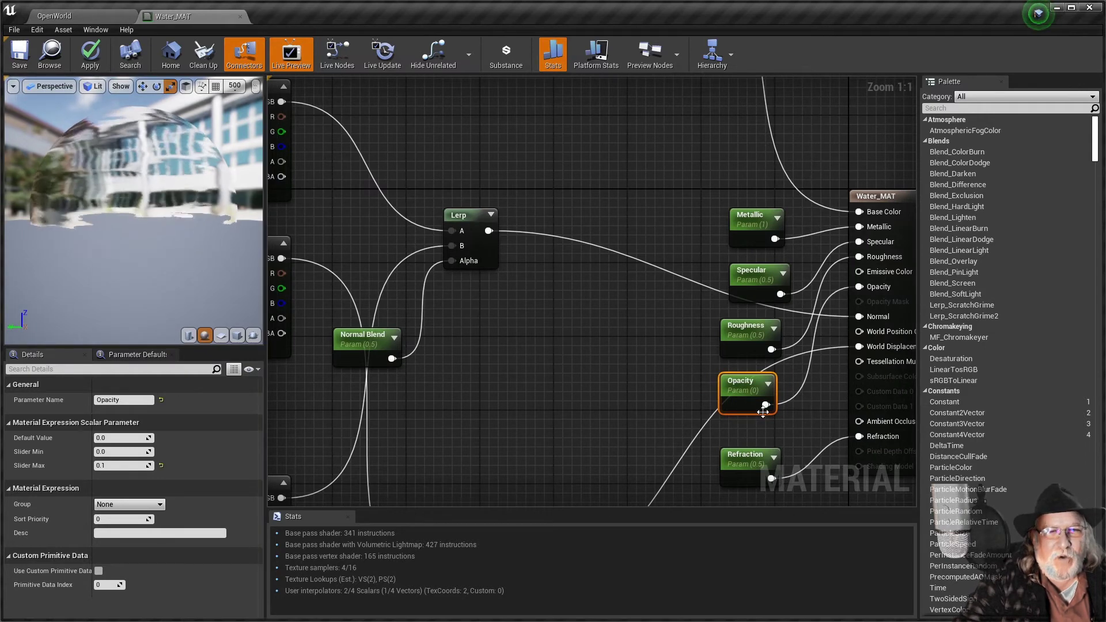
right_click_drag(508, 379, 503, 423)
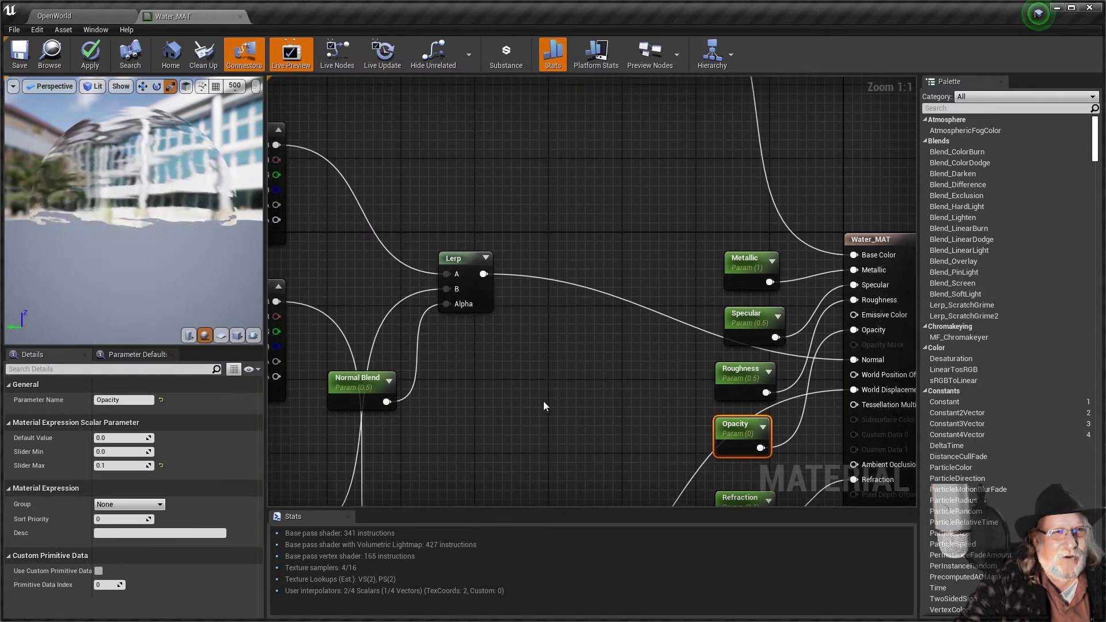
right_click_drag(672, 425, 670, 351)
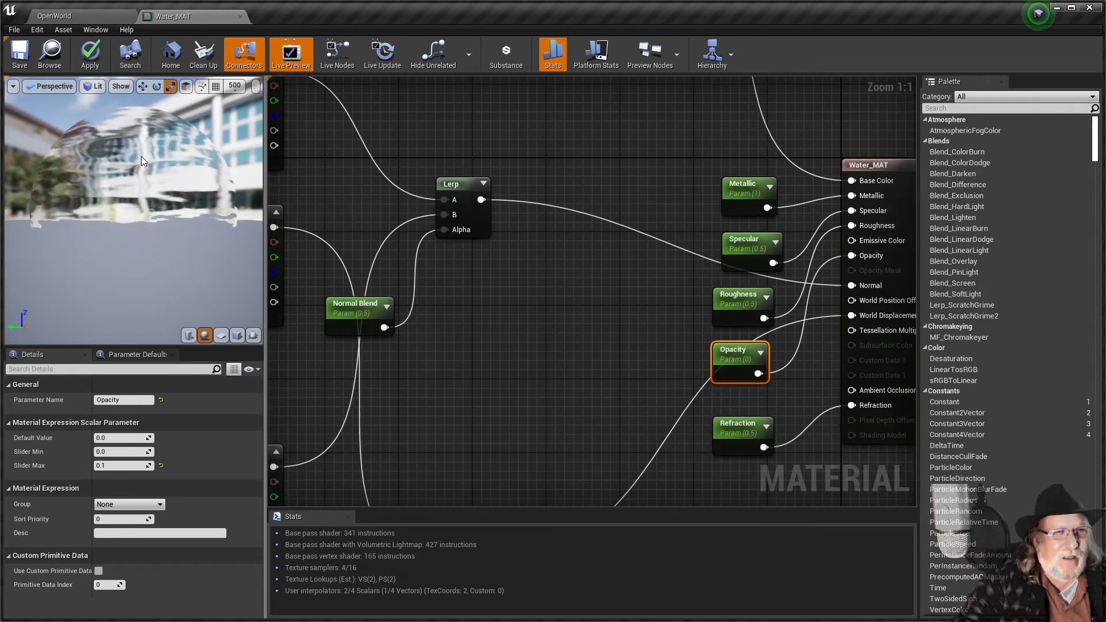
right_click_drag(472, 265, 491, 276)
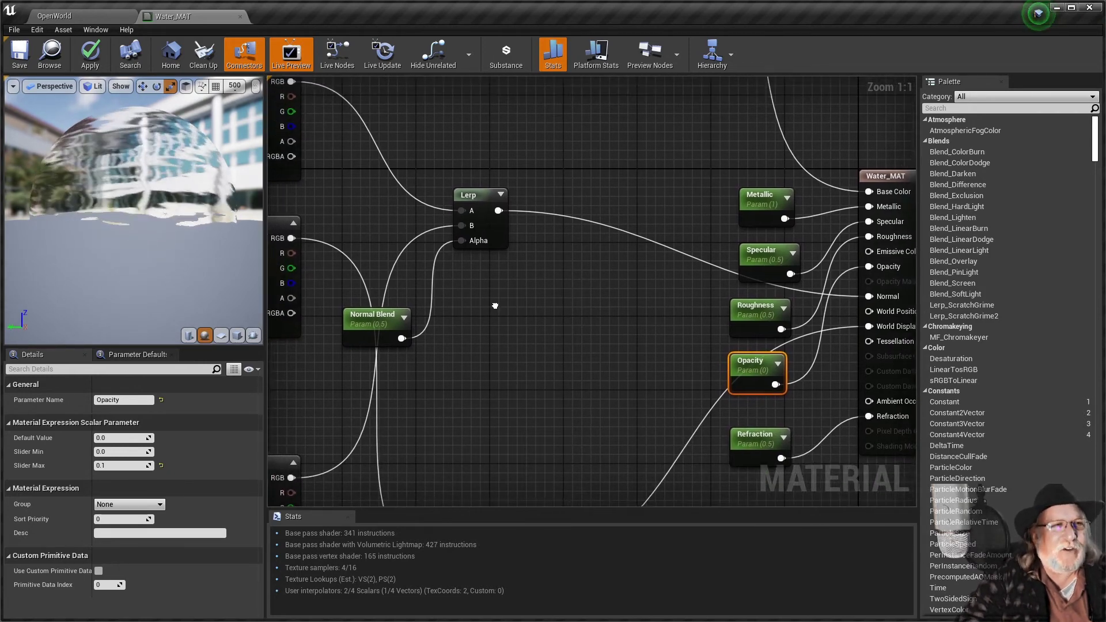
scroll(91, 193, "up", 5)
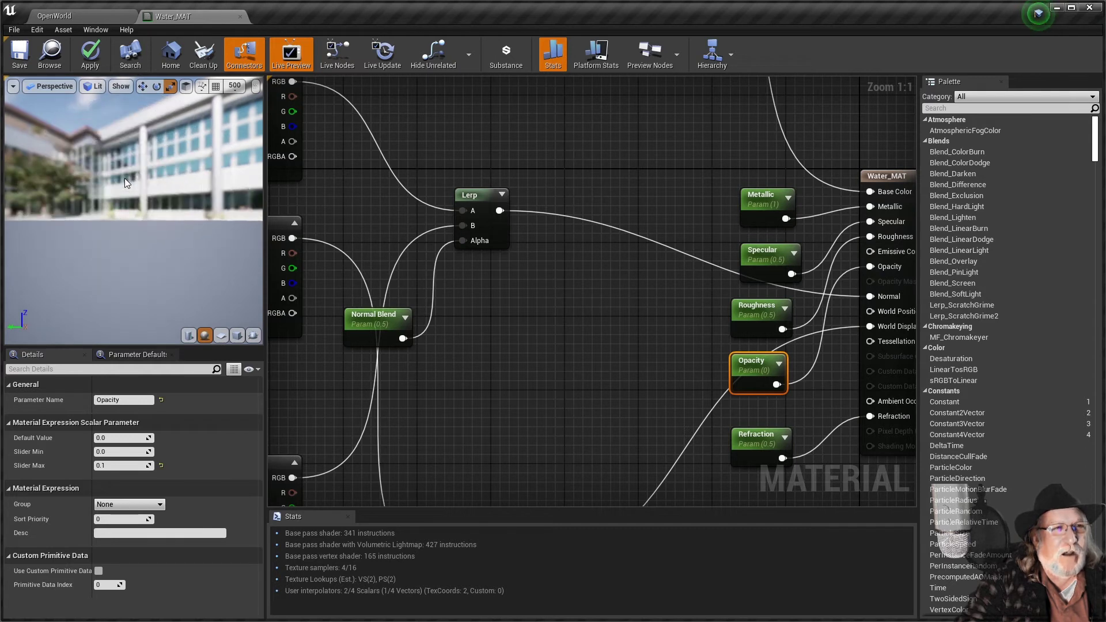
scroll(125, 179, "down", 3)
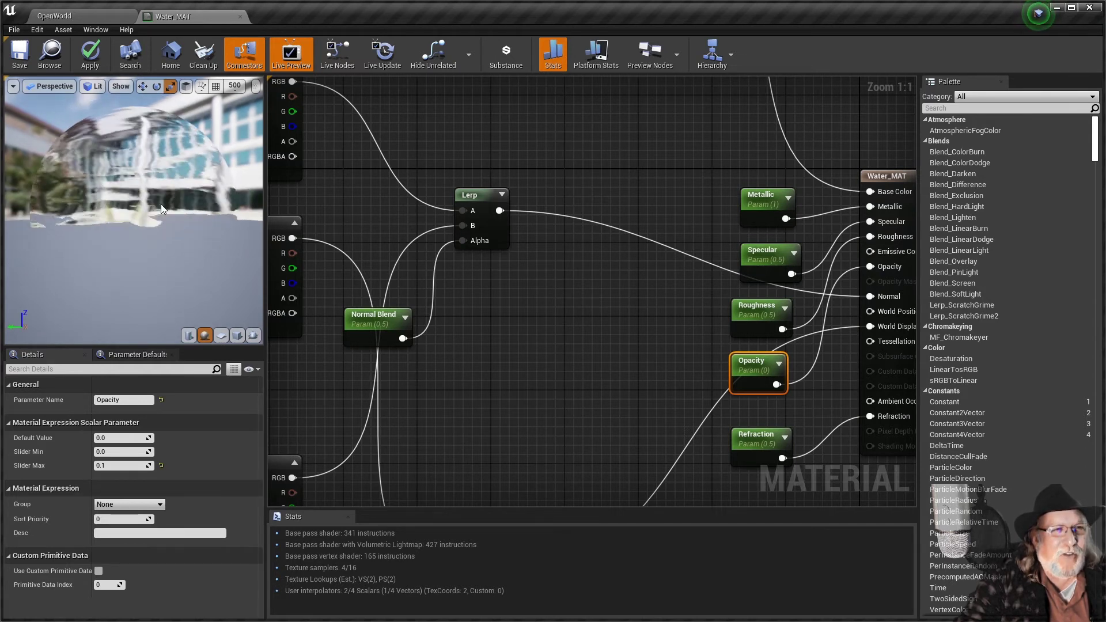
- Apply the Opacity change to Water_MAT and save the material
right_click_drag(496, 276, 487, 272)
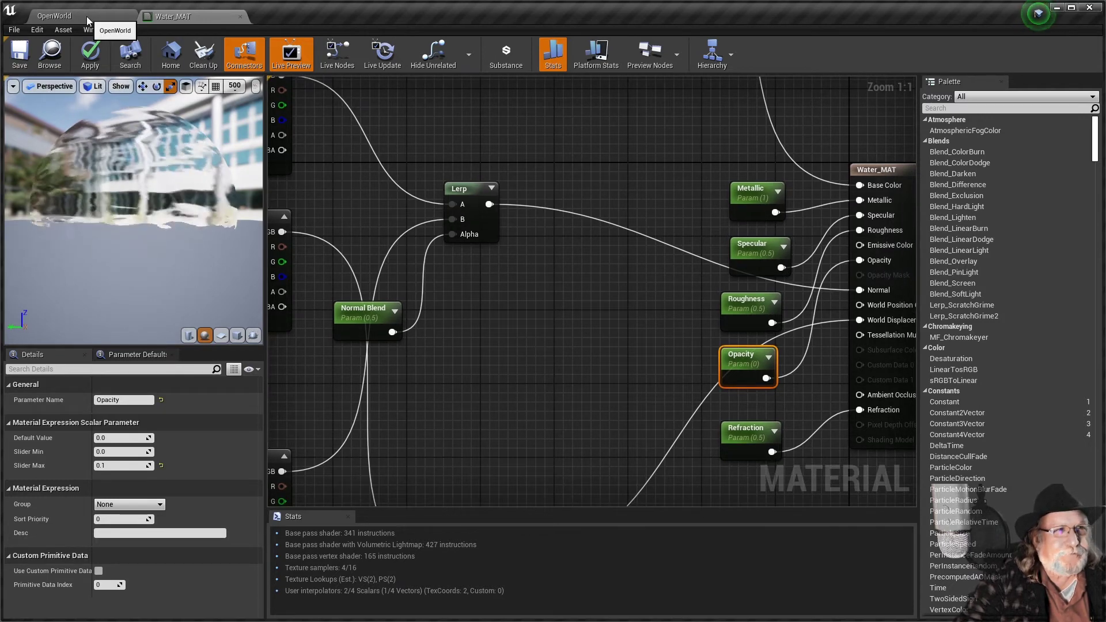
right_click_drag(427, 138, 422, 153)
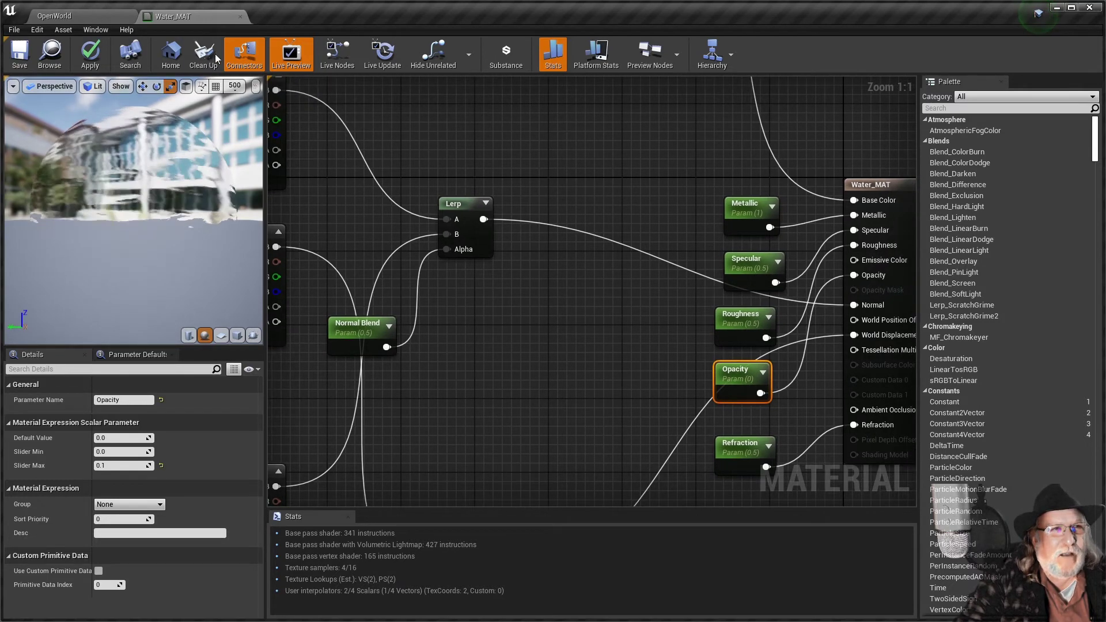
left_click(102, 61)
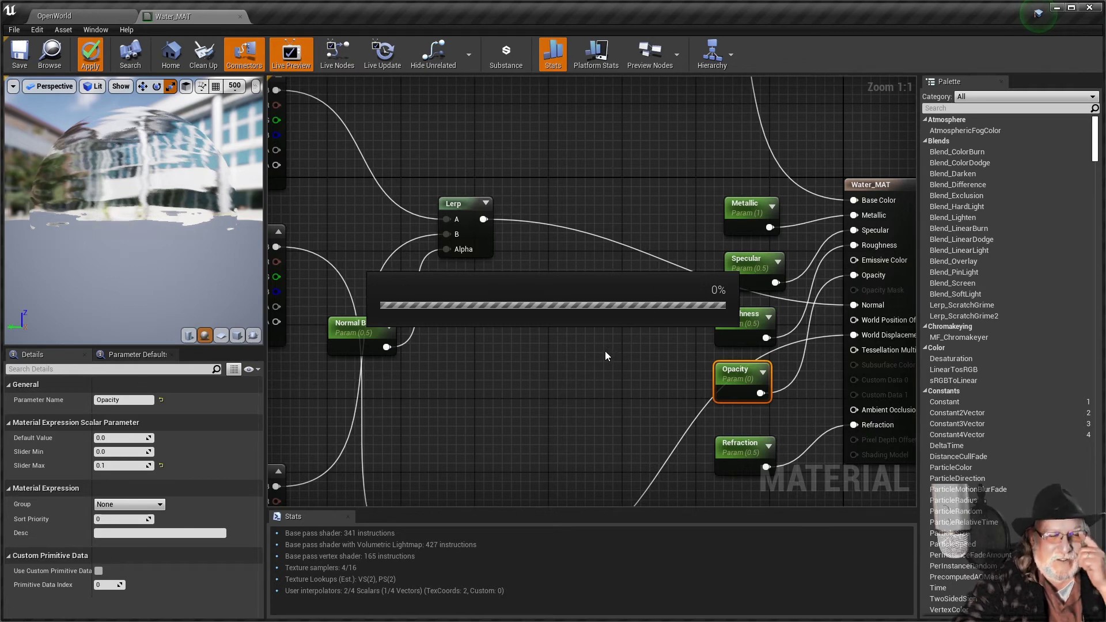
left_click(14, 51)
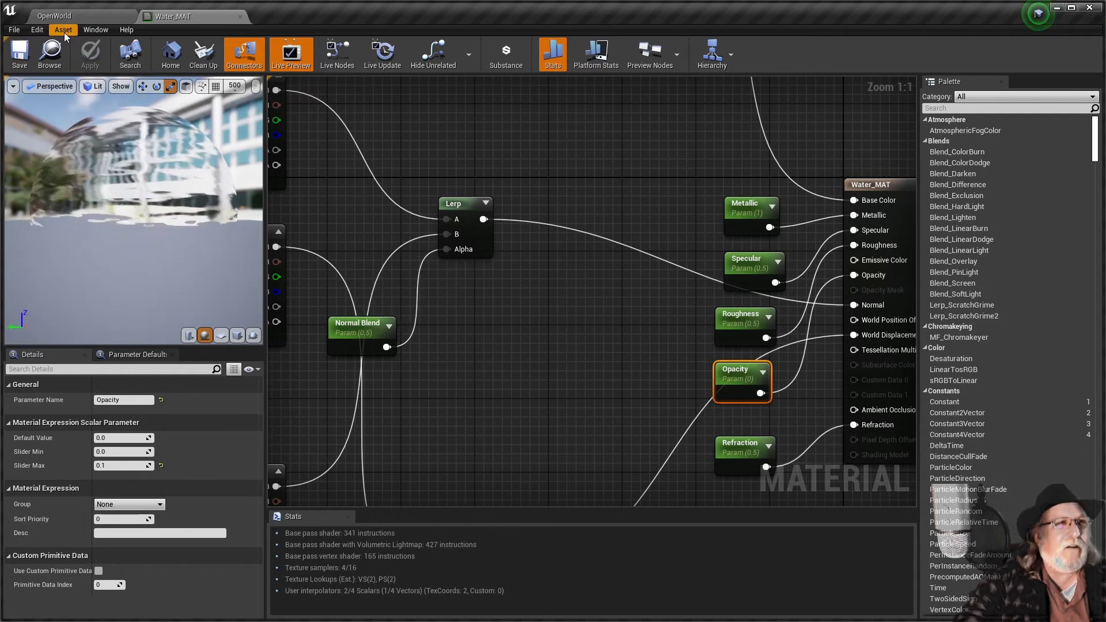
- Switch to the OpenWorld level and open the Water folder inside Models in the project content
left_click(71, 17)
right_click_drag(417, 236, 447, 254)
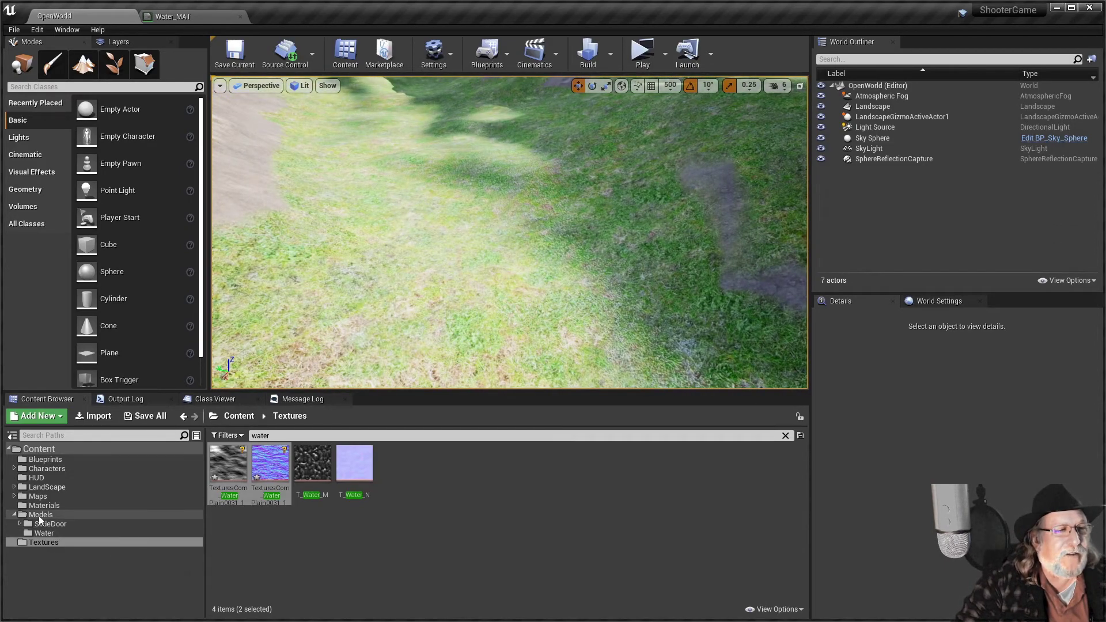
left_click(44, 533)
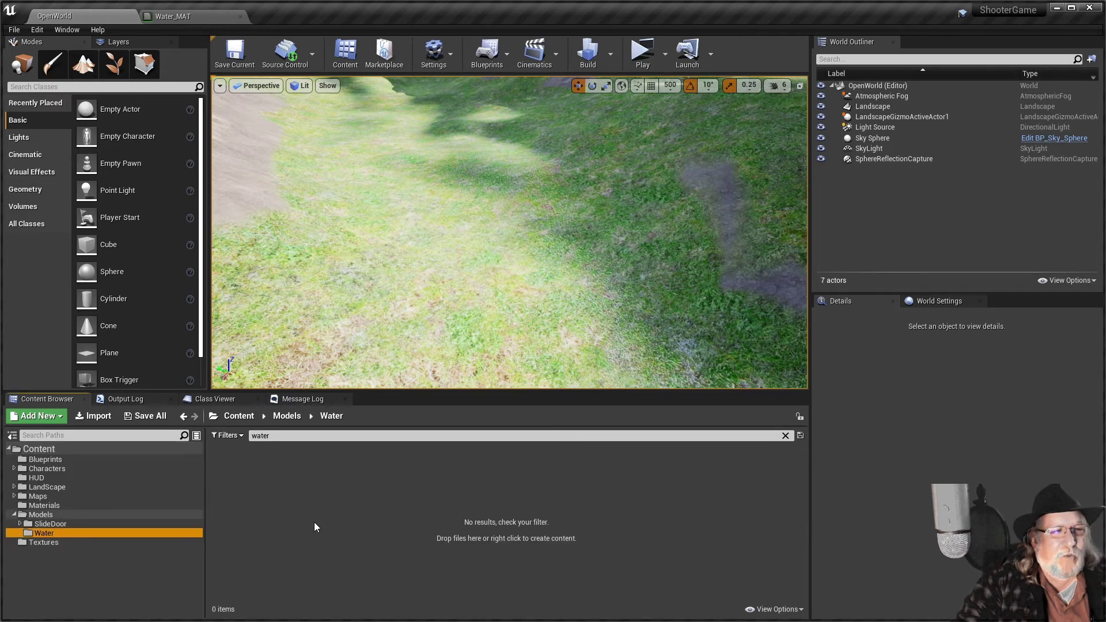
left_click(63, 524)
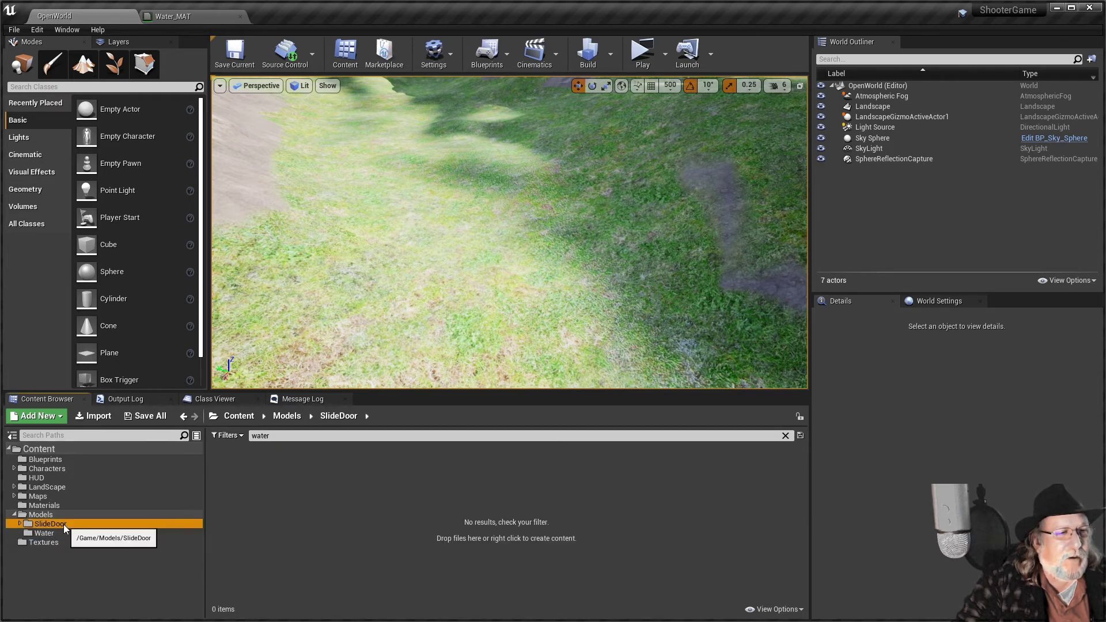
left_click(44, 533)
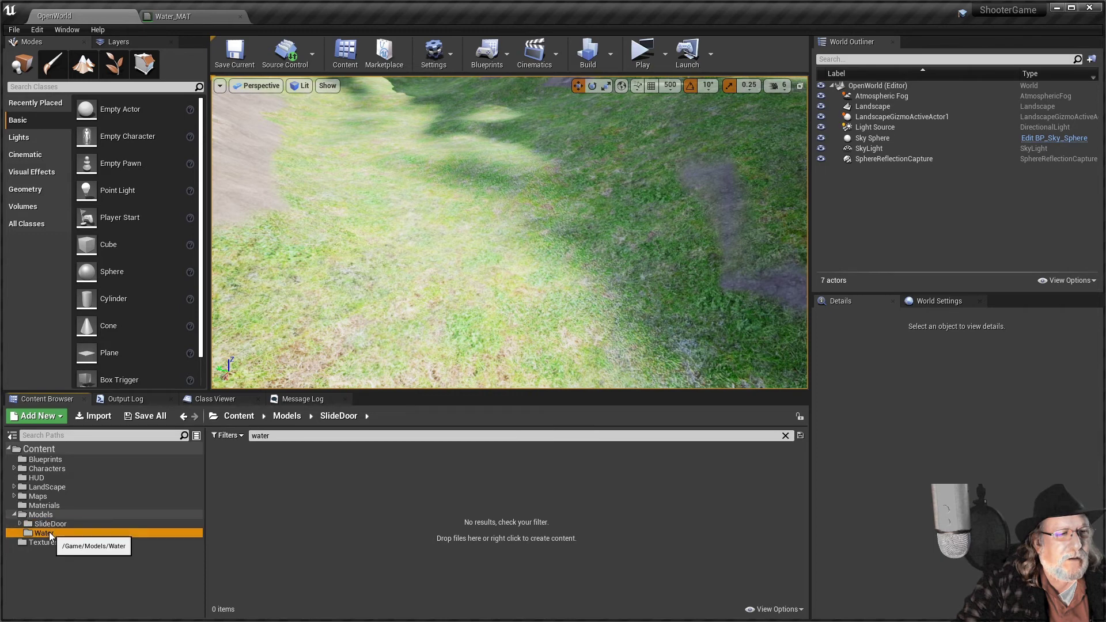
- Clear the water search filter and place SM_Plane from the Models > Water folder into the level over the grassy valley
left_click(260, 495)
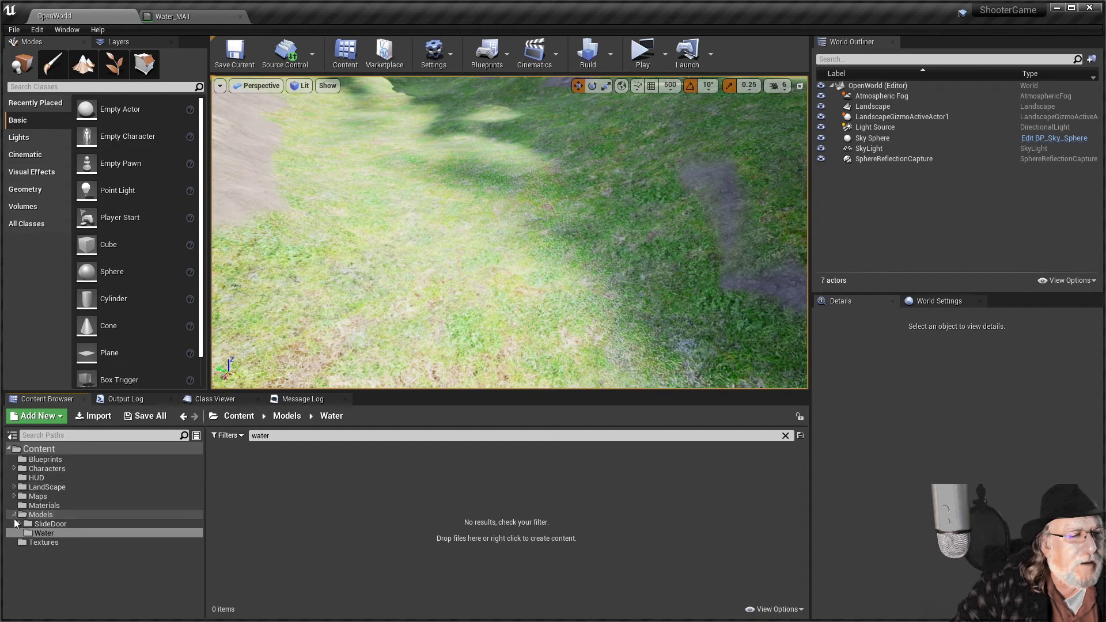
left_click(26, 506)
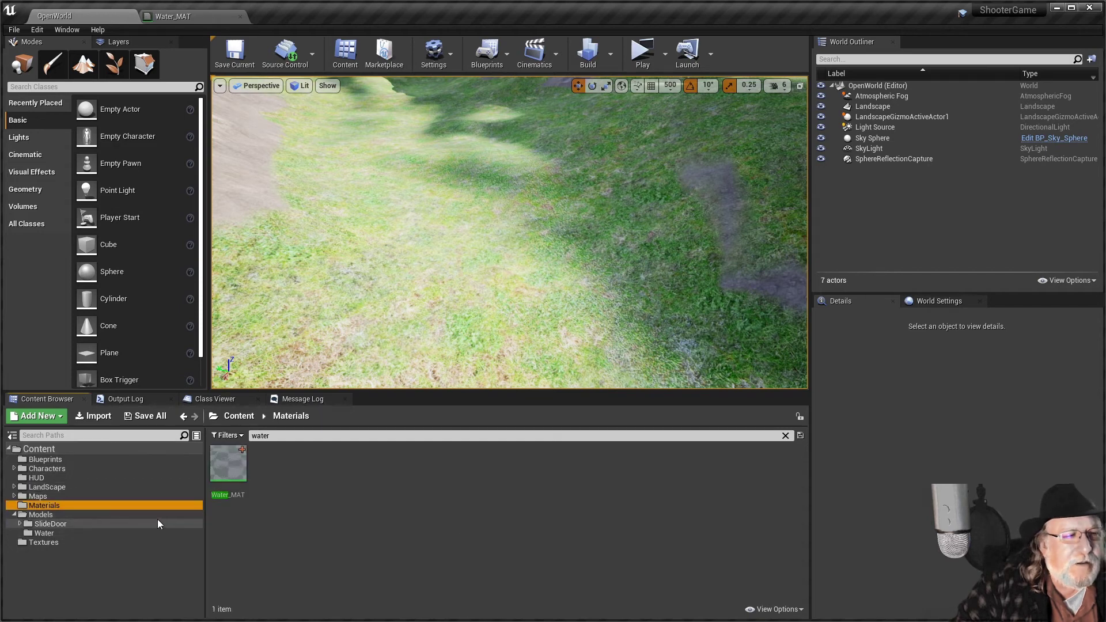
left_click(229, 521)
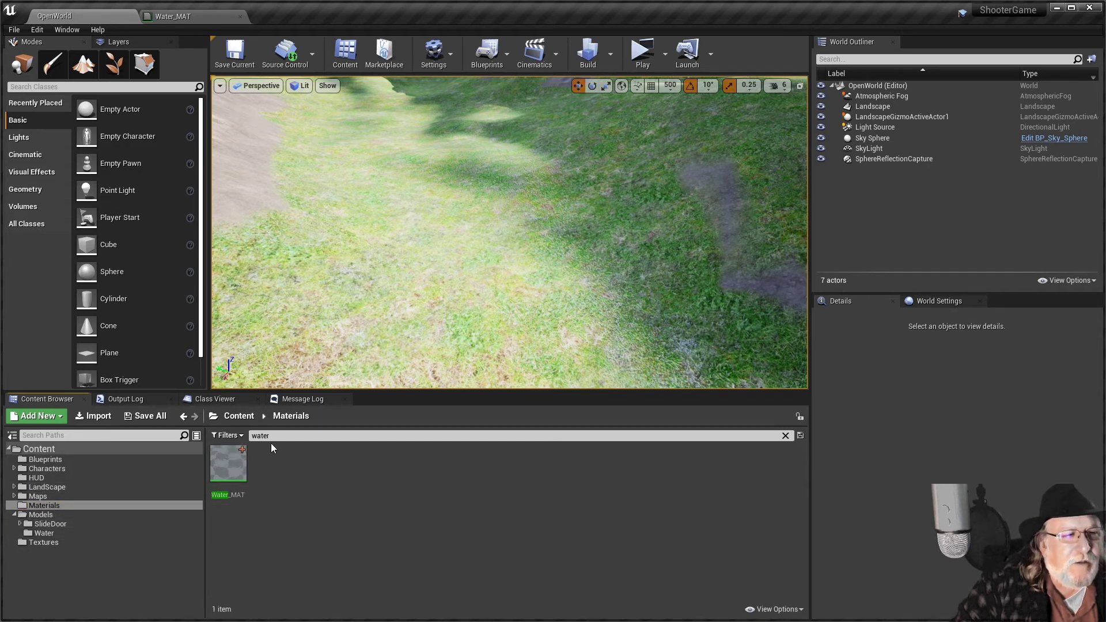
left_click(785, 436)
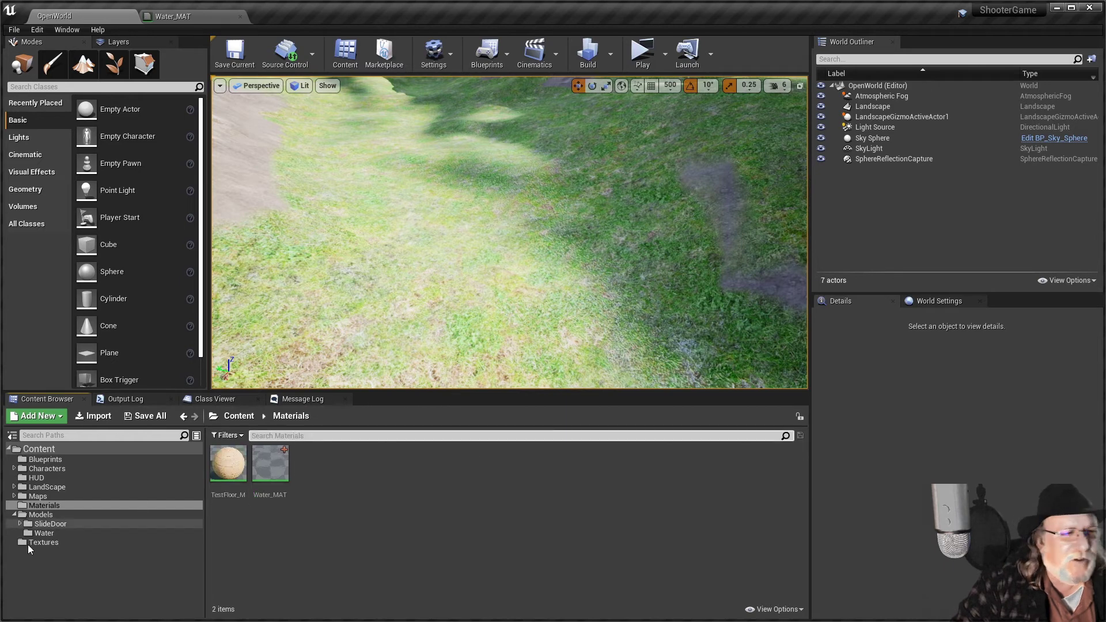
left_click(43, 533)
left_click_drag(228, 464, 434, 189)
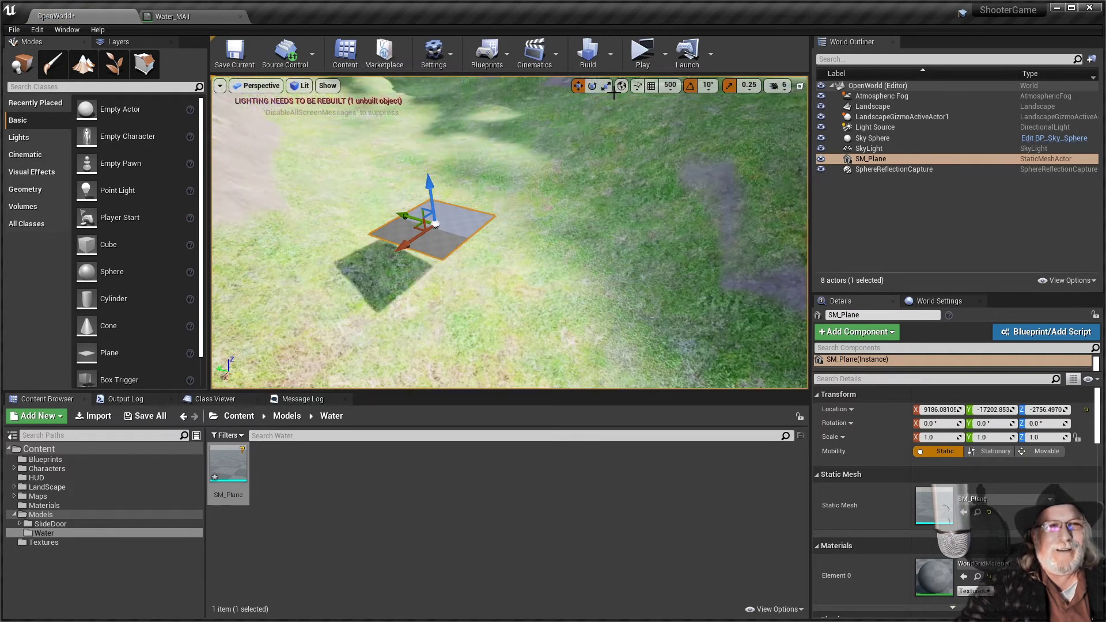
- Scale SM_Plane uniformly to 5.75
left_click(606, 87)
left_click_drag(436, 223, 482, 240)
scroll(442, 242, "down", 5)
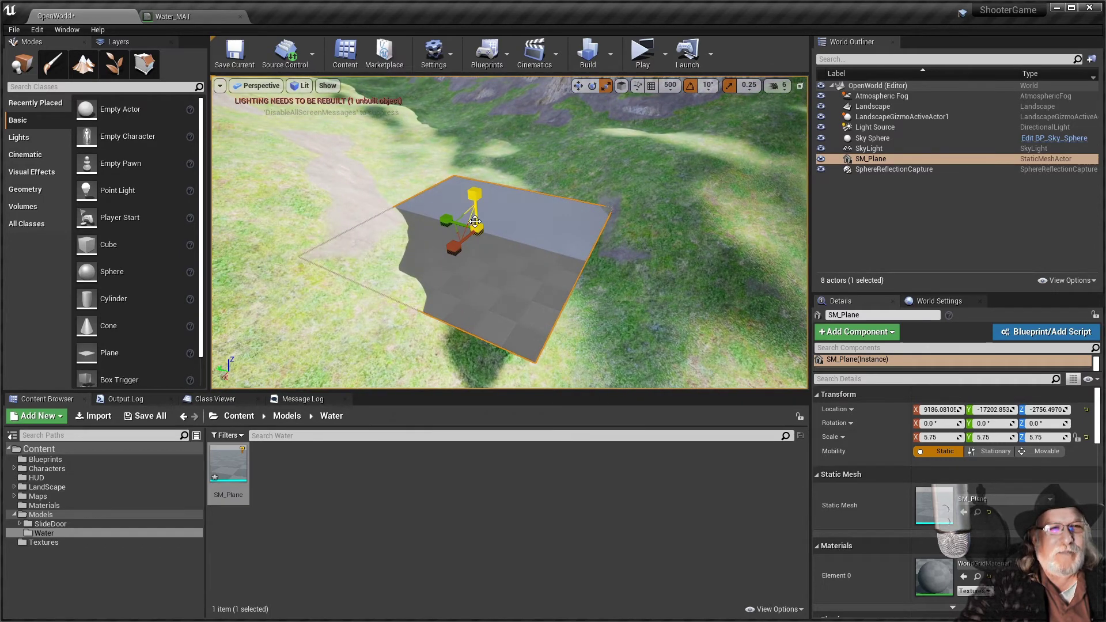
- Move SM_Plane along X to about 8914.8 and lower it to a Z location of about -2815.7
left_click(578, 85)
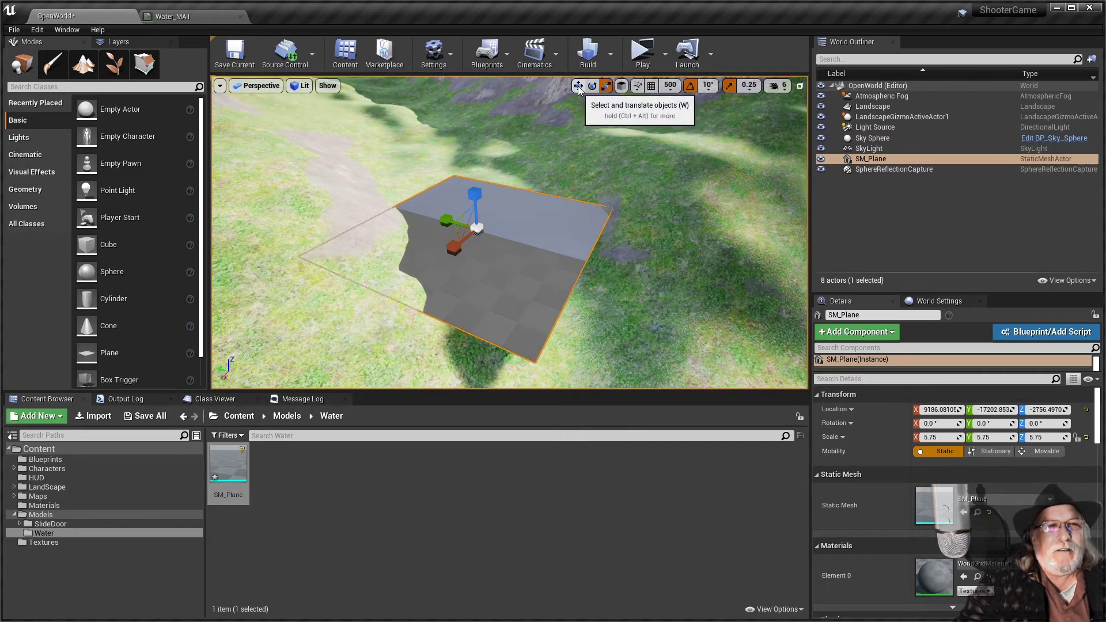
left_click_drag(444, 251, 509, 233)
scroll(552, 206, "up", 4)
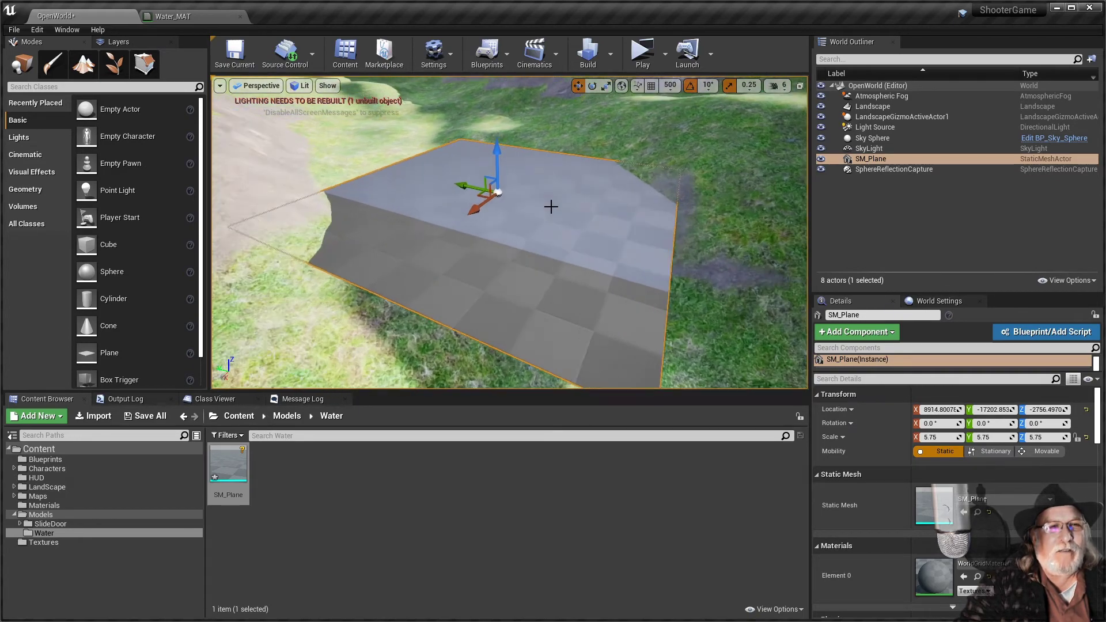
scroll(551, 206, "down", 3)
left_click_drag(502, 172, 510, 177)
scroll(540, 231, "up", 5)
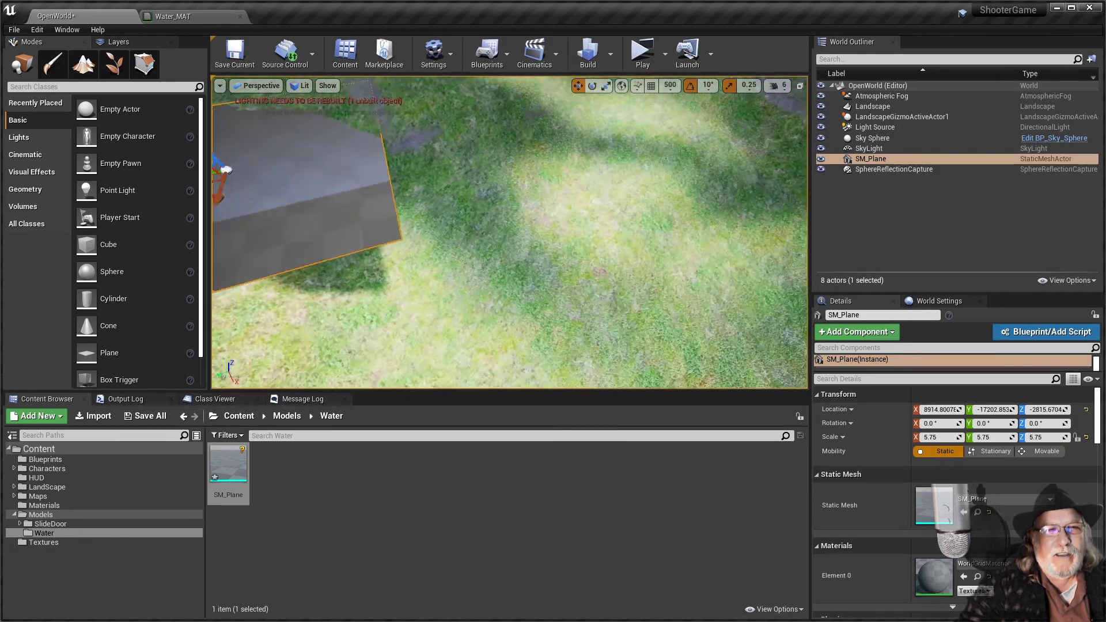
- Reposition SM_Plane in the terrain hollow at about X 9198.8, Y -17648.9 and Z -2858.2
right_click_drag(347, 199, 377, 218)
scroll(377, 218, "down", 3)
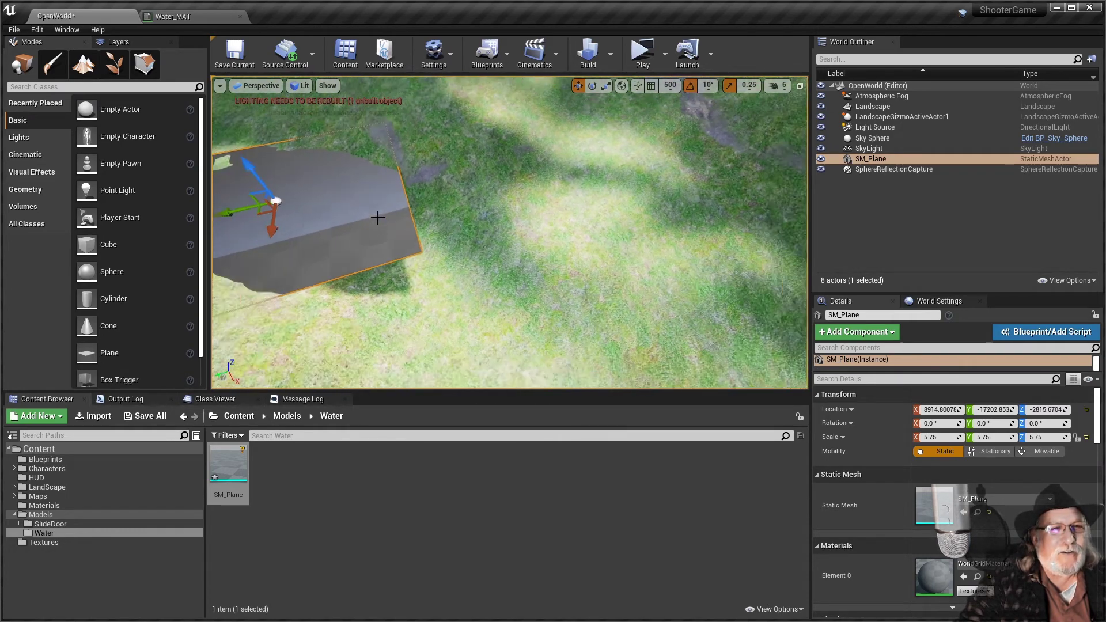
left_click_drag(261, 217, 388, 252)
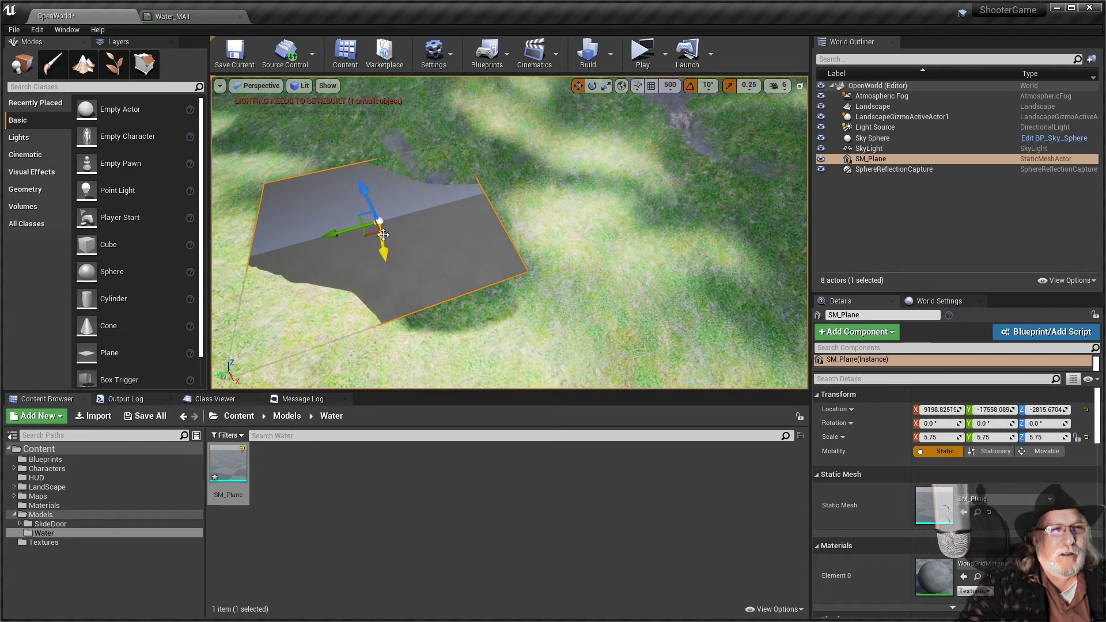
left_click_drag(330, 233, 352, 233)
left_click_drag(386, 191, 393, 198)
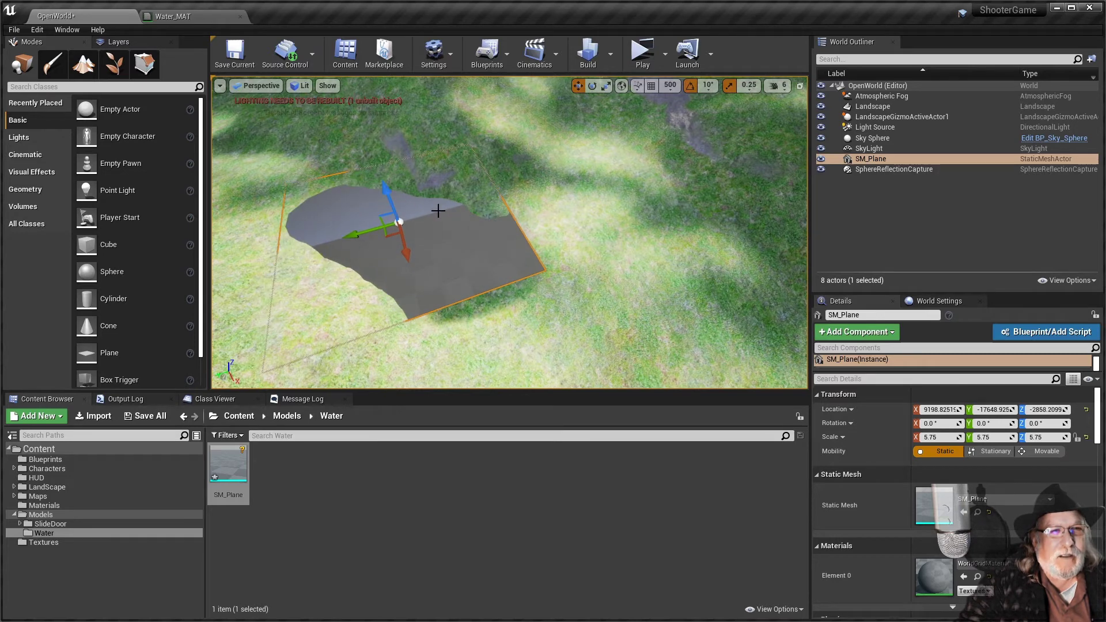
- Stretch SM_Plane to a scale of 21.0 in X and 20.75 in Y so it fills the low ground
left_click(607, 87)
left_click_drag(406, 253, 435, 294)
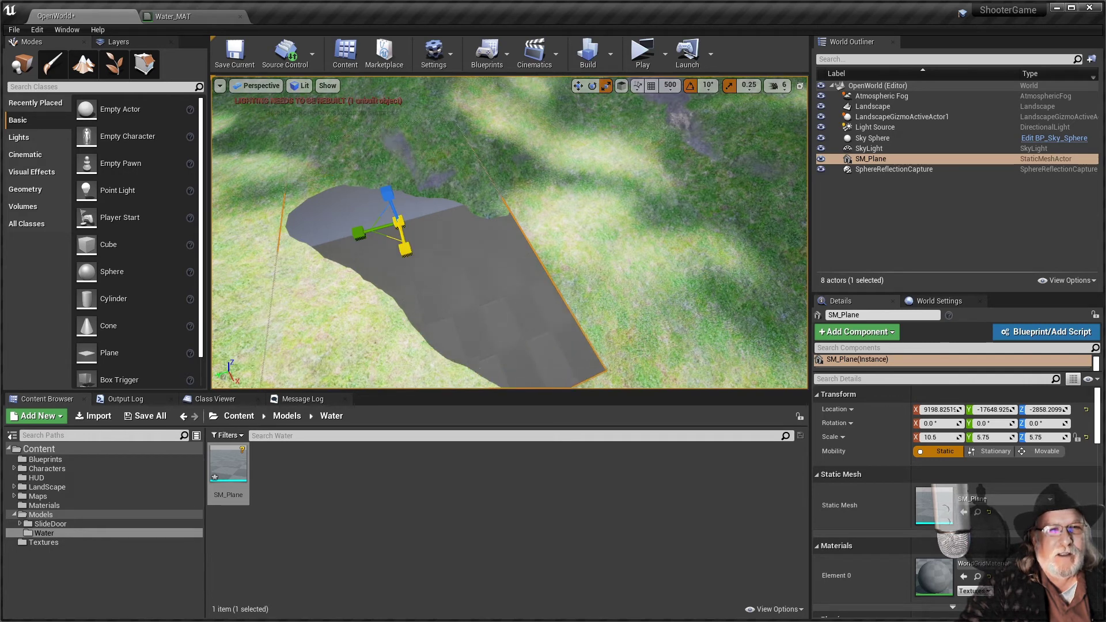
left_click_drag(357, 229, 288, 238)
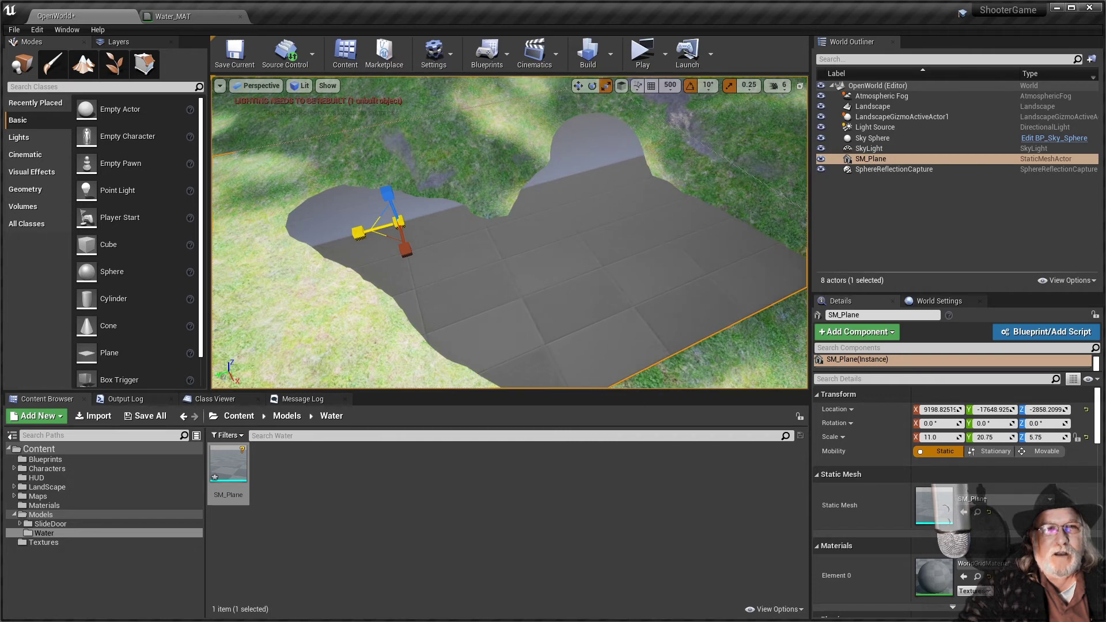
scroll(637, 207, "down", 6)
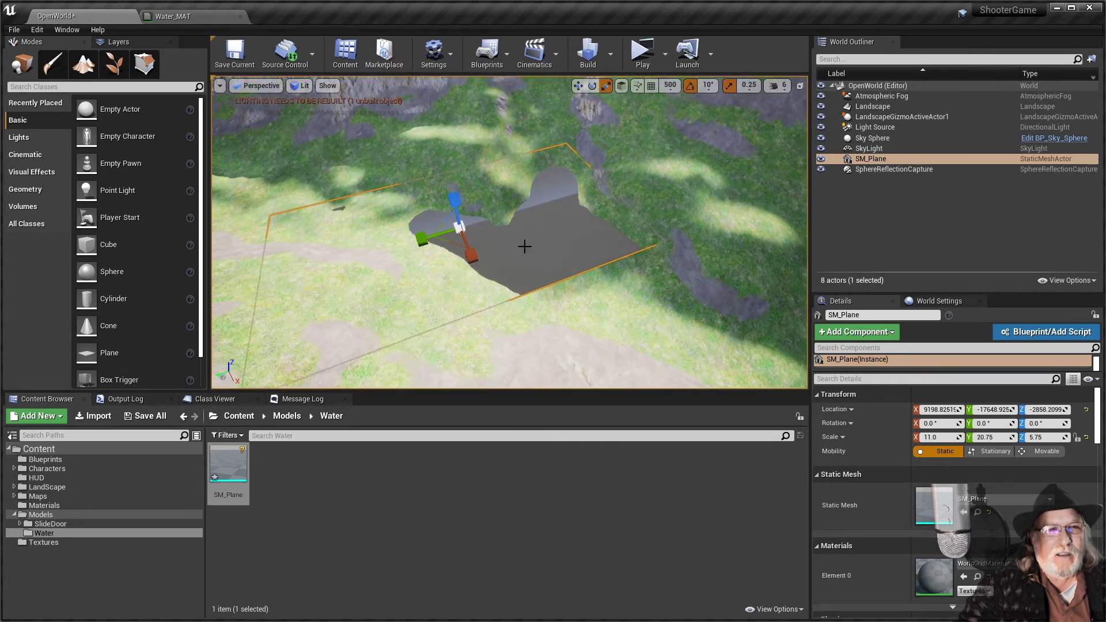
left_click_drag(479, 262, 596, 229)
scroll(634, 254, "down", 3)
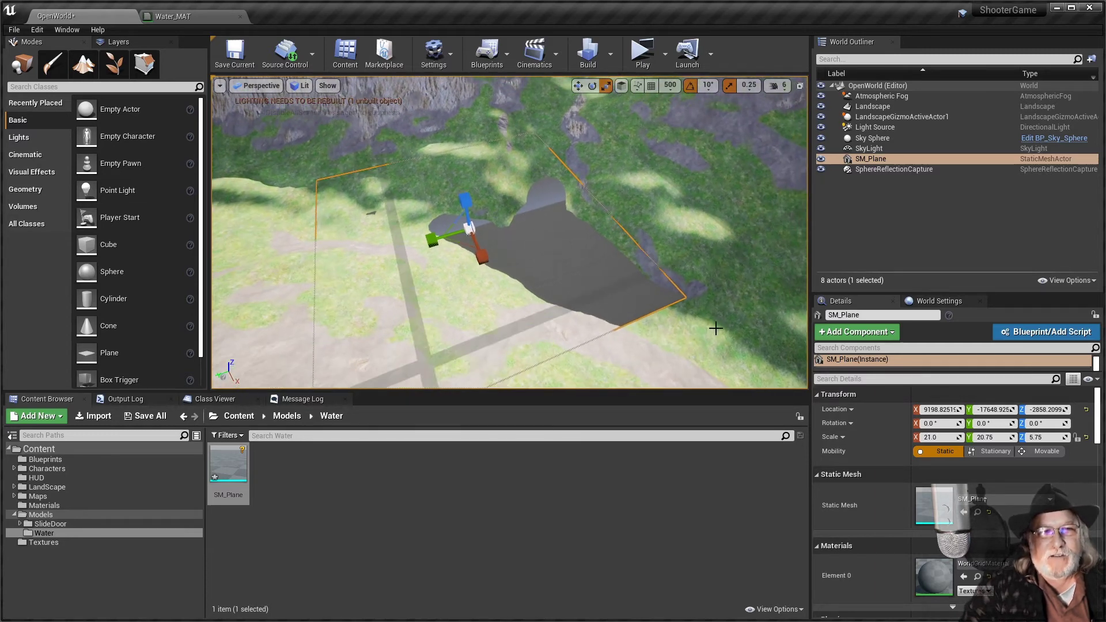
scroll(612, 297, "up", 5)
scroll(526, 234, "up", 2)
scroll(584, 217, "down", 2)
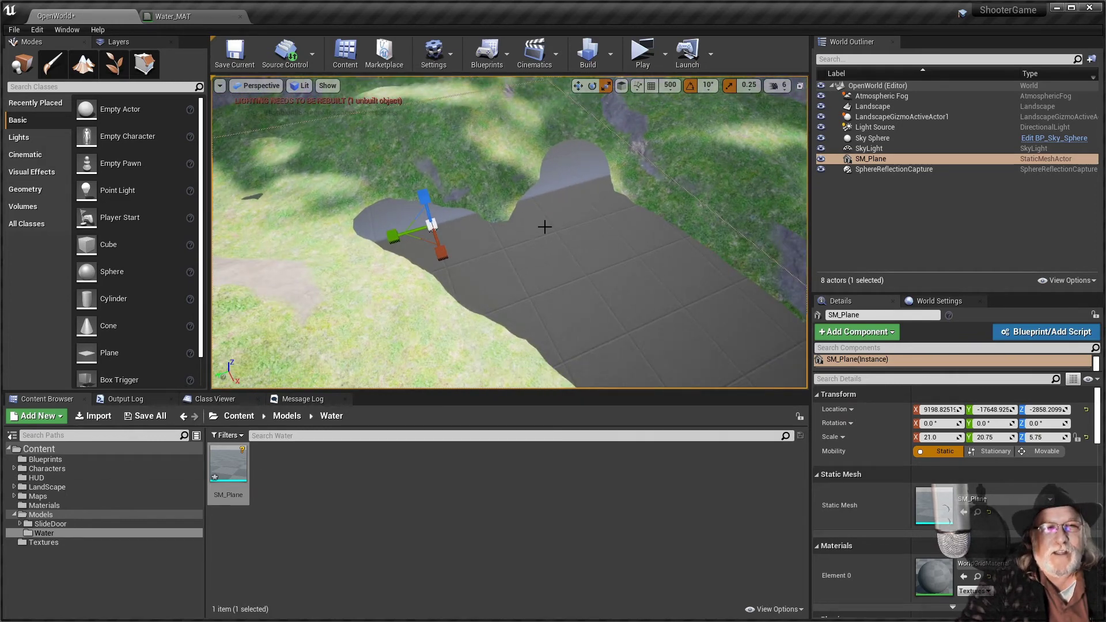
left_click(577, 86)
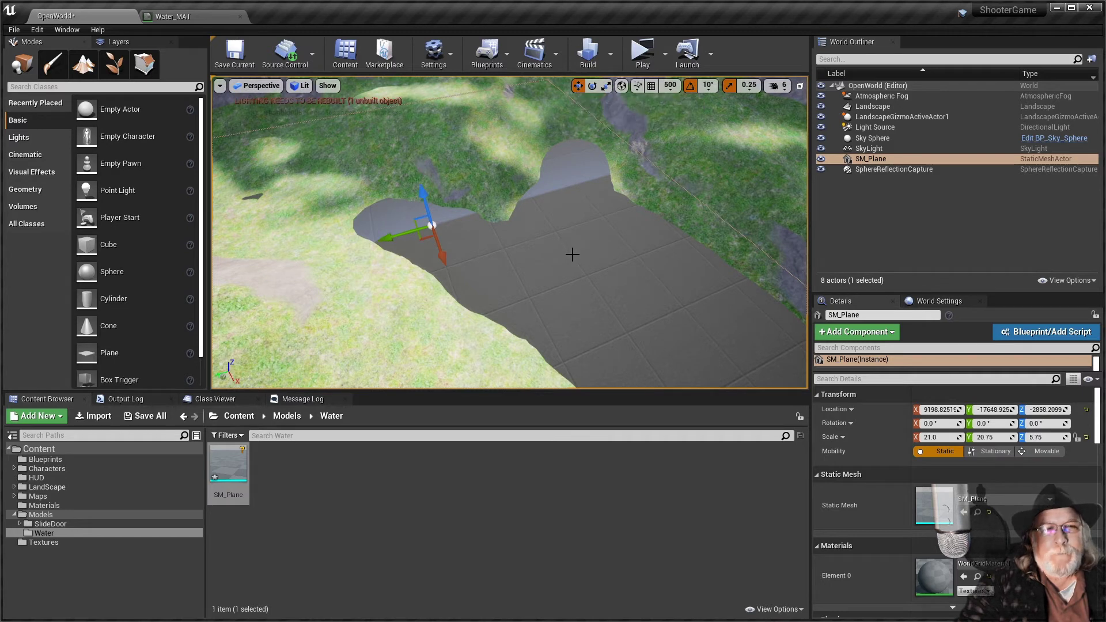
- Create a material instance from Water_MAT with the default name and assign it to SM_Plane's Element 0 material slot
scroll(887, 497, "down", 2)
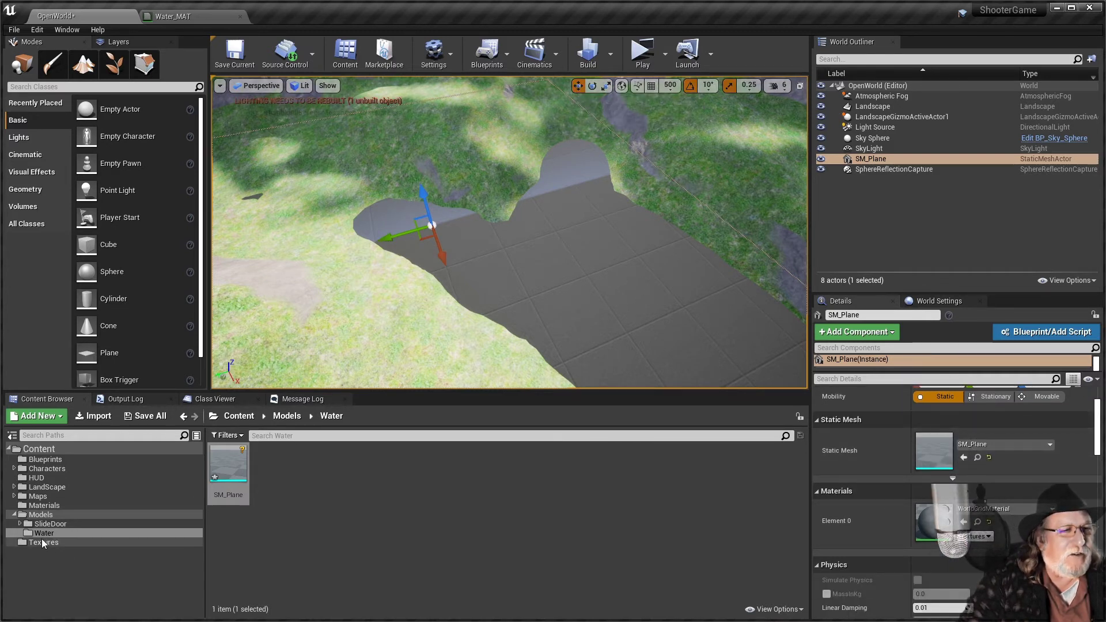
left_click(43, 505)
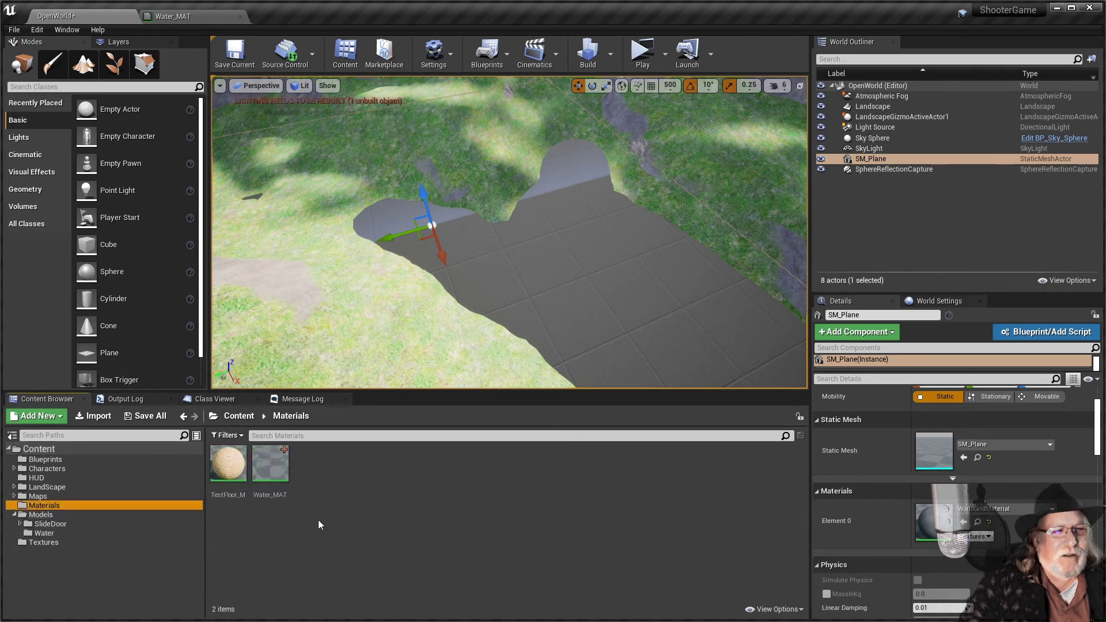
left_click(280, 489)
right_click(280, 489)
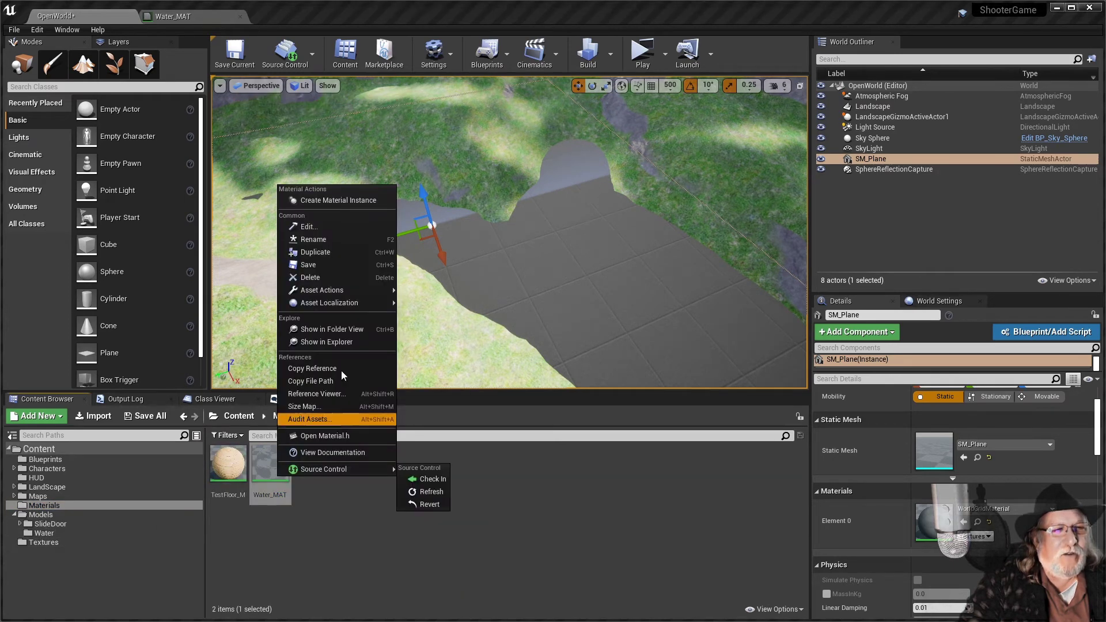
left_click(344, 203)
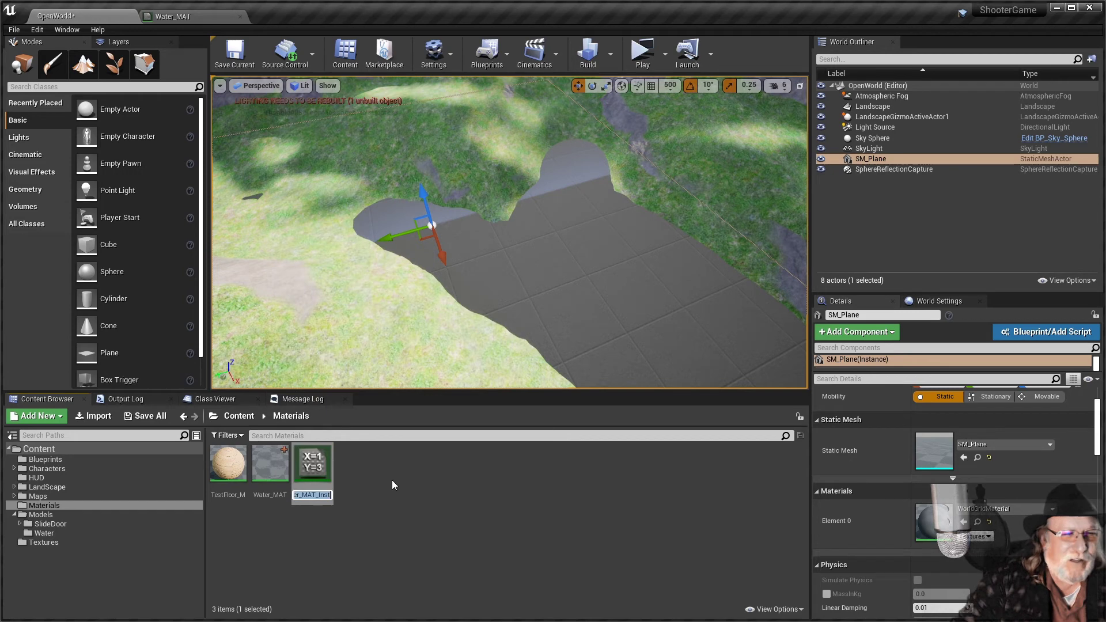
key("Return")
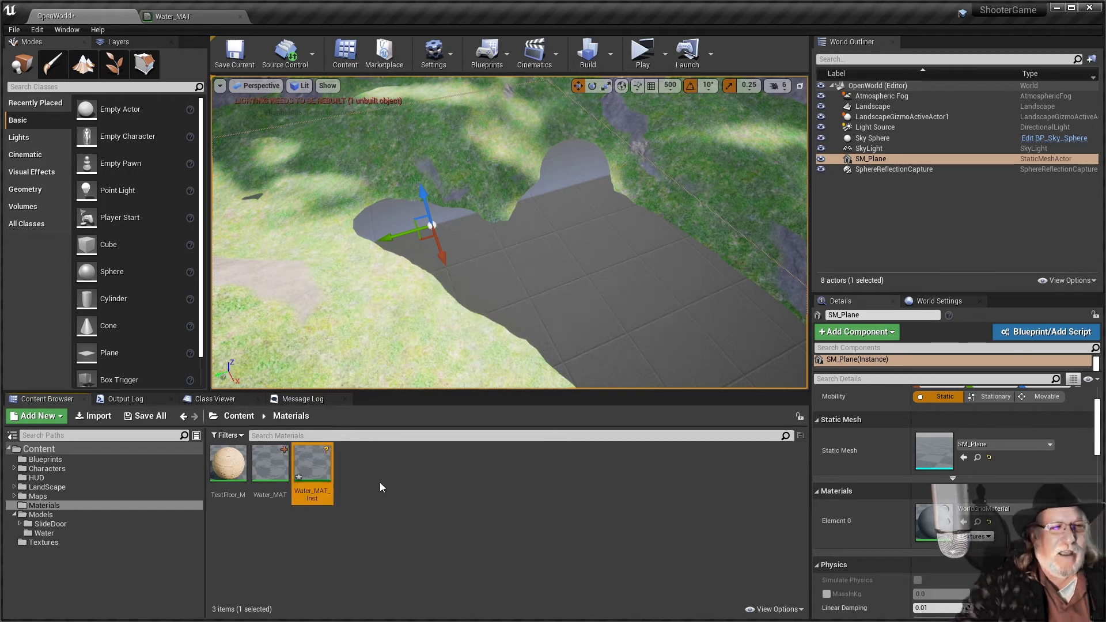
left_click_drag(306, 457, 940, 524)
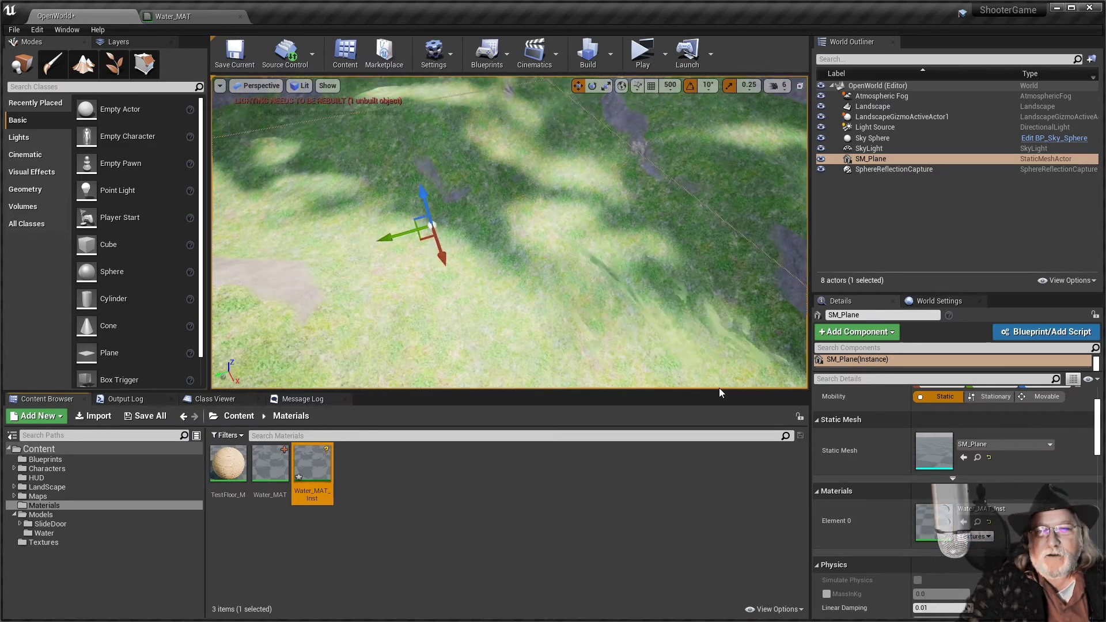
- Open Water_MAT_Inst for editing and float its editor as a small window beside the level view
double_click(317, 468)
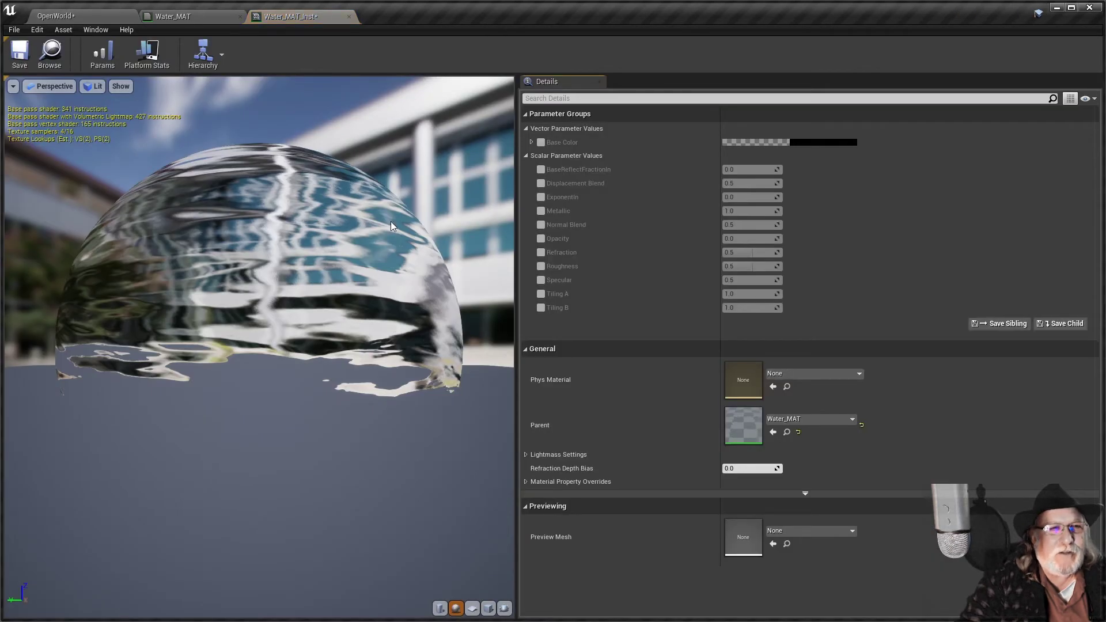
left_click_drag(290, 22, 534, 228)
left_click_drag(689, 232, 774, 321)
- Set the viewport camera speed to 3 and bring the water surface on the grass into close view
right_click_drag(538, 294, 647, 163)
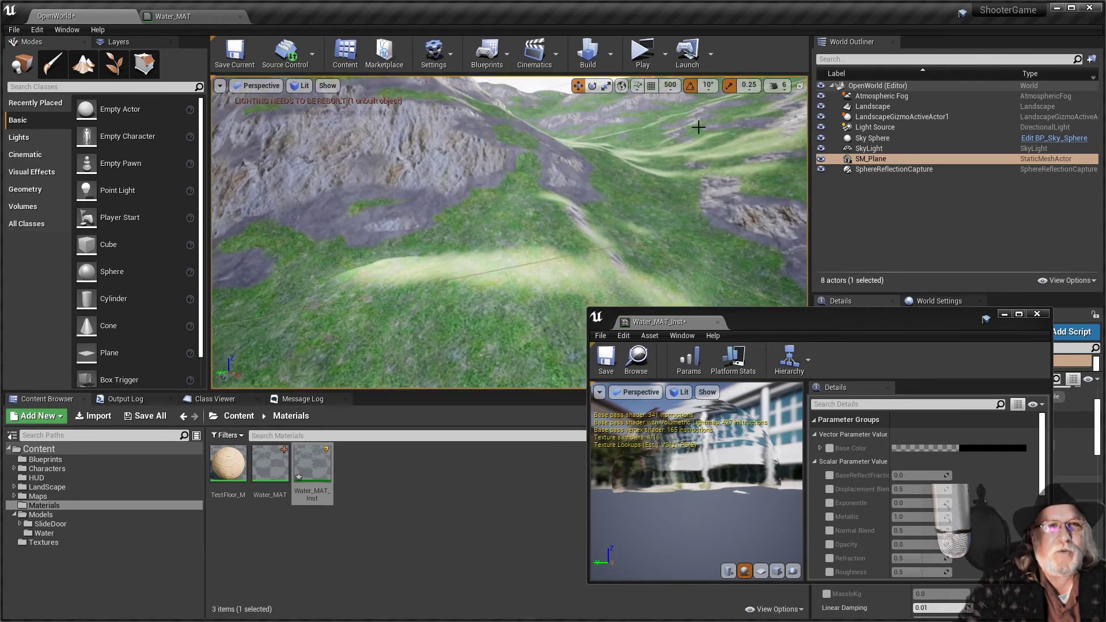
left_click(784, 86)
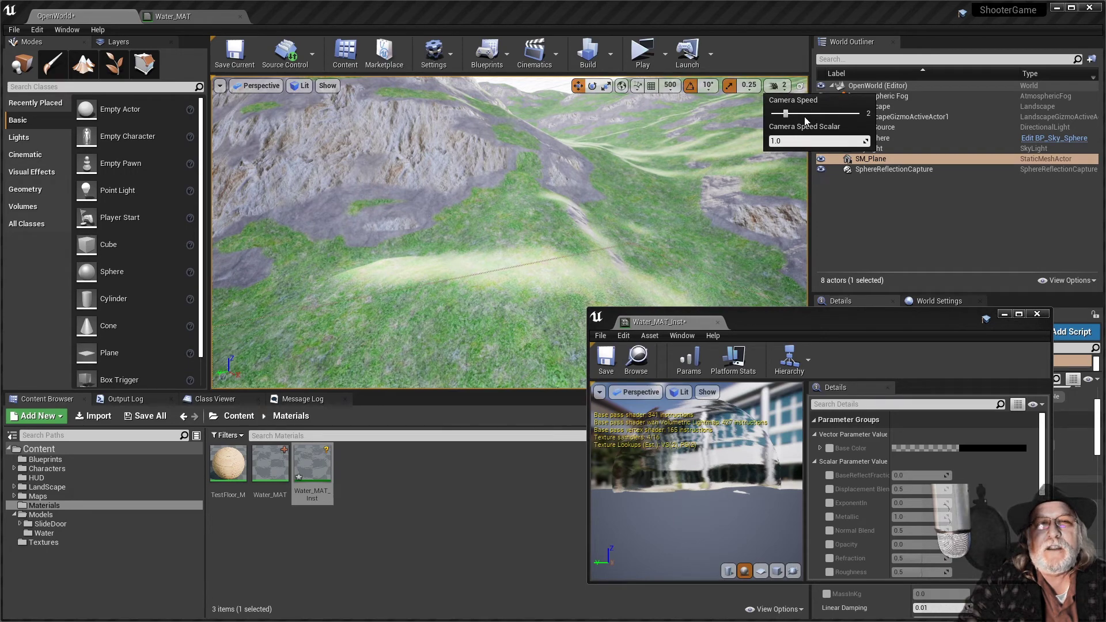
left_click(565, 168)
right_click_drag(566, 167, 795, 228)
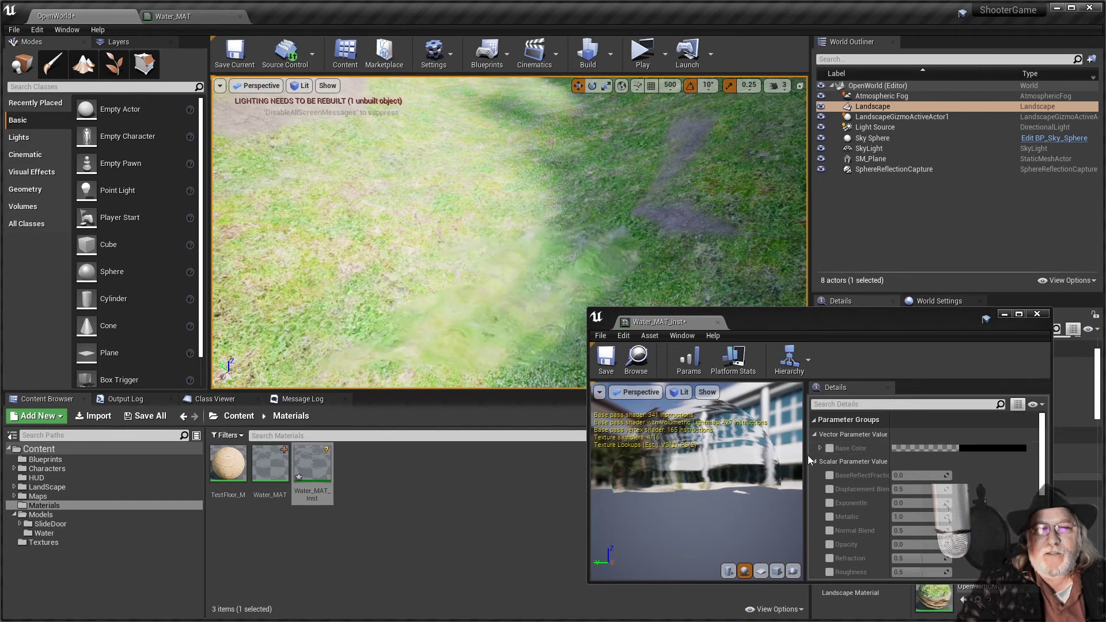
- Override Base Color in Water_MAT_Inst with a pale teal of about R 0.30, G 0.46 and B 0.44
left_click(831, 448)
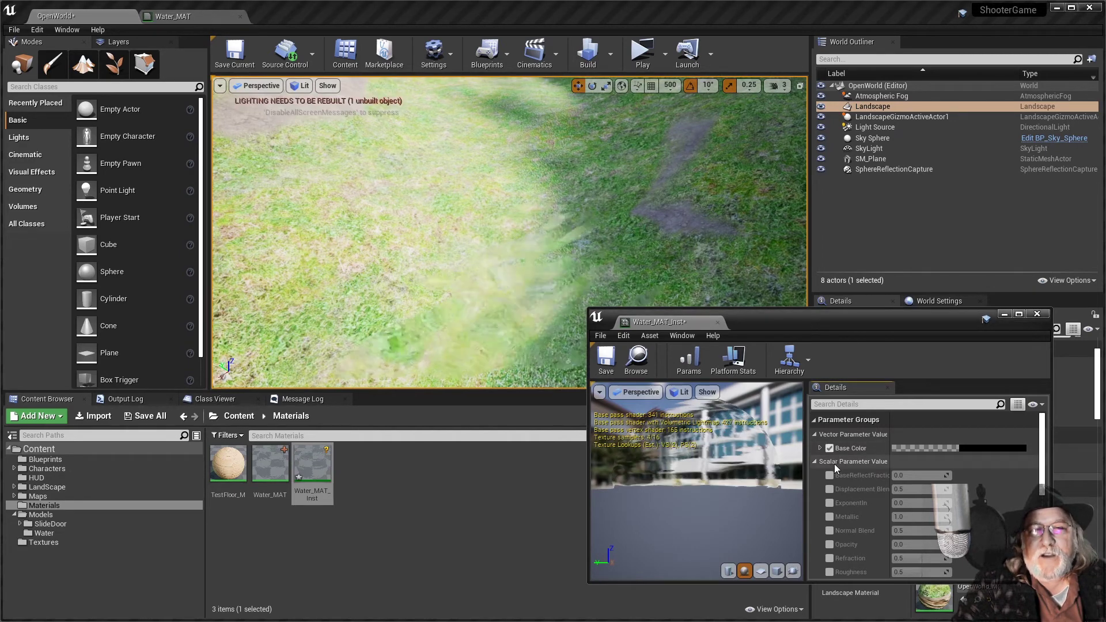
left_click(985, 448)
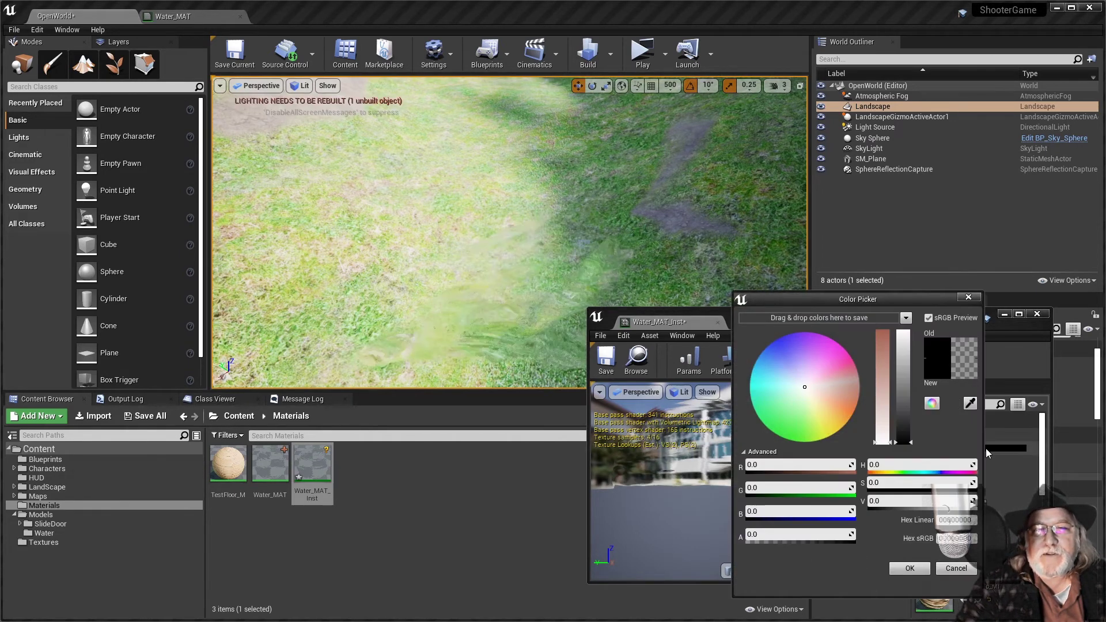
left_click(805, 387)
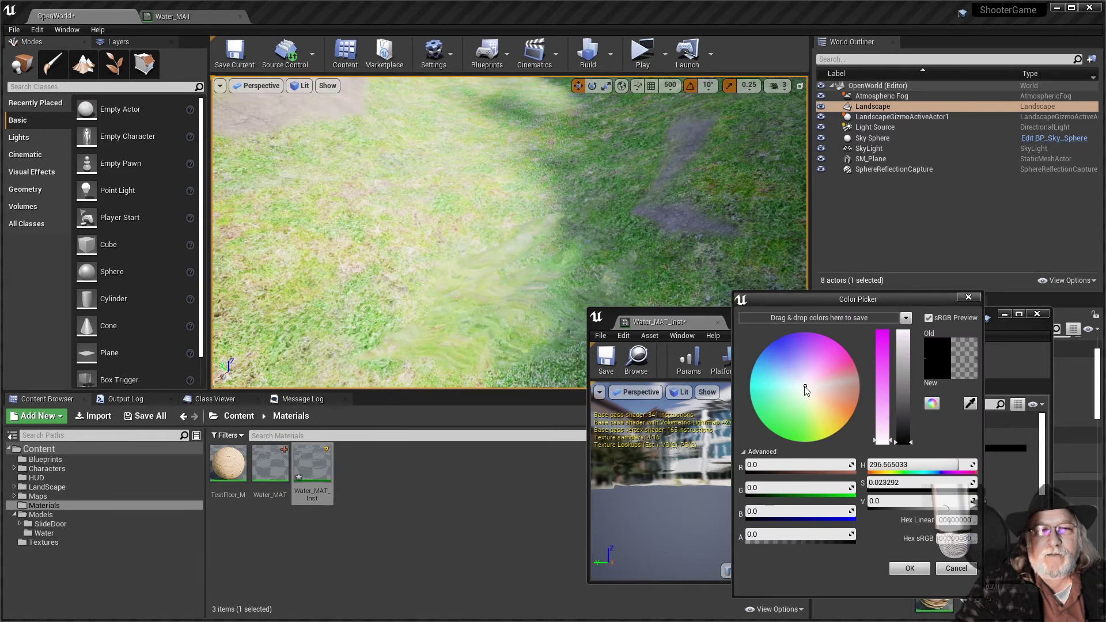
left_click_drag(802, 387, 788, 394)
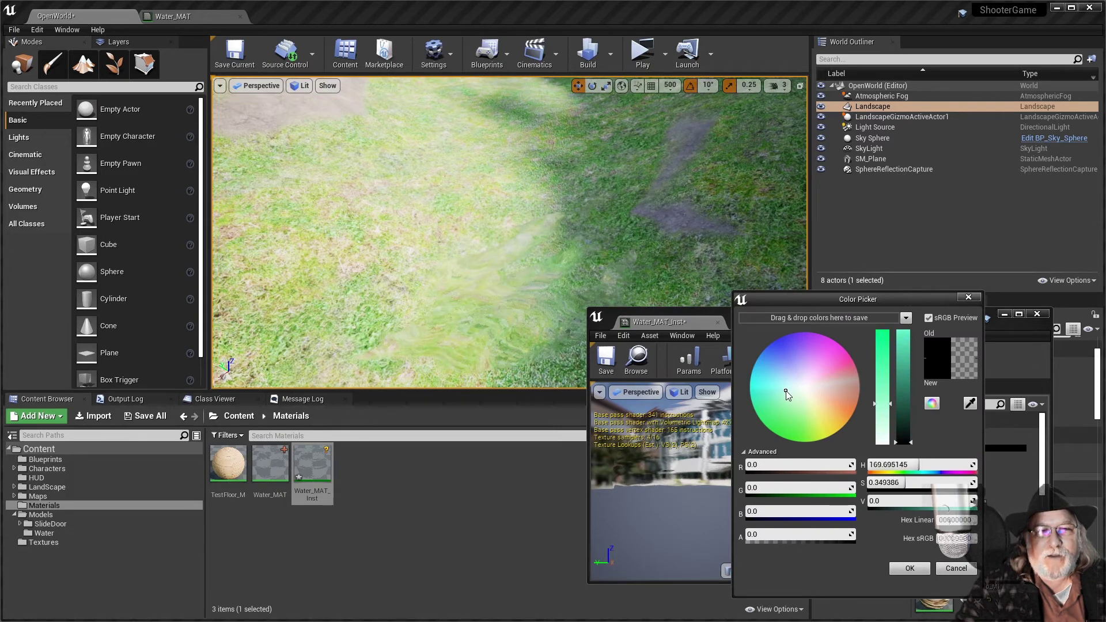
left_click_drag(903, 441, 910, 391)
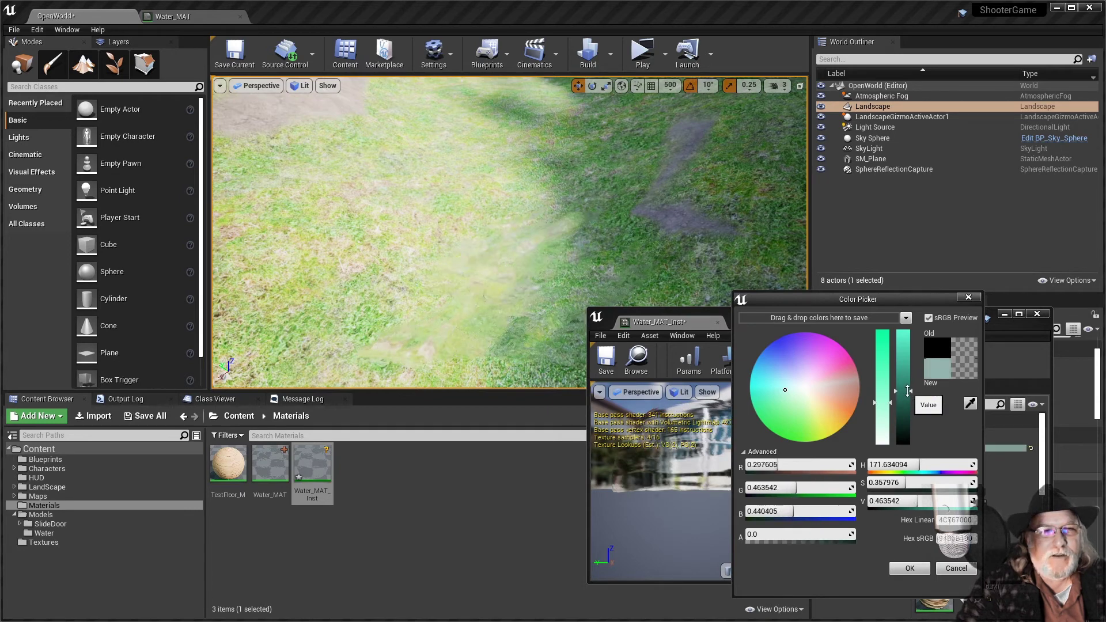
left_click(916, 568)
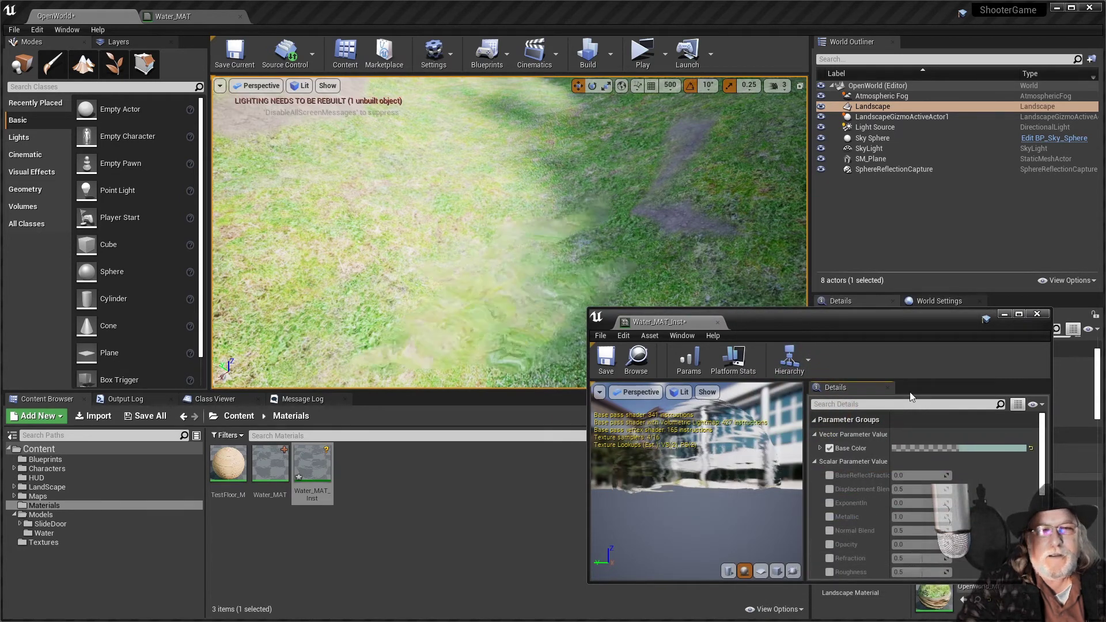
scroll(887, 489, "down", 4)
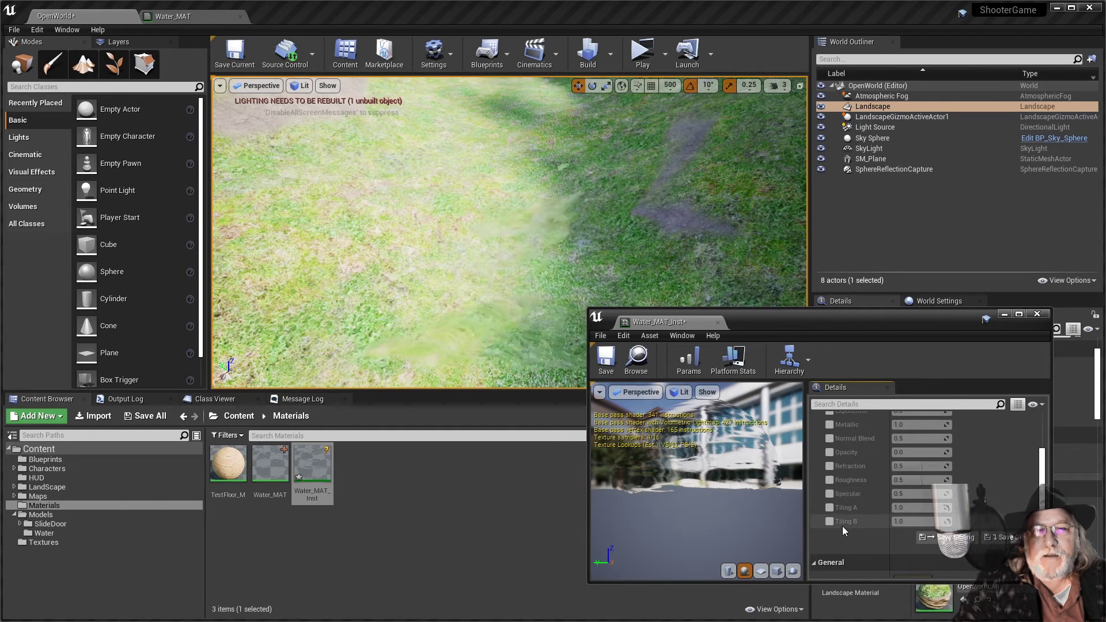
- Override Opacity in Water_MAT_Inst with a value of 0.215
scroll(833, 509, "up", 1)
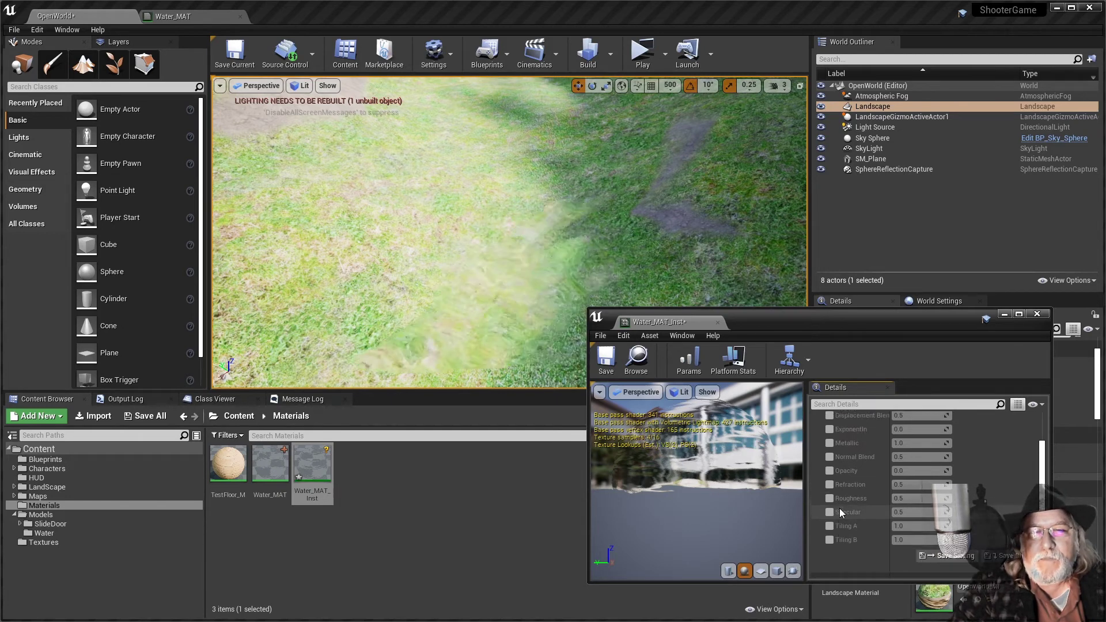
left_click(830, 471)
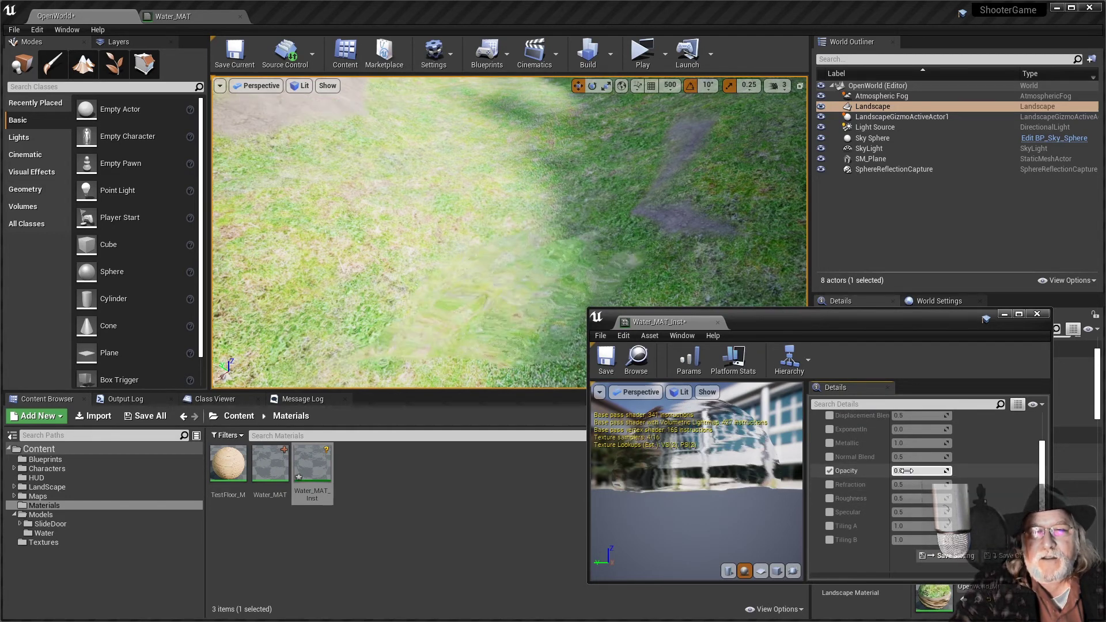
left_click(904, 471)
type("0.0285")
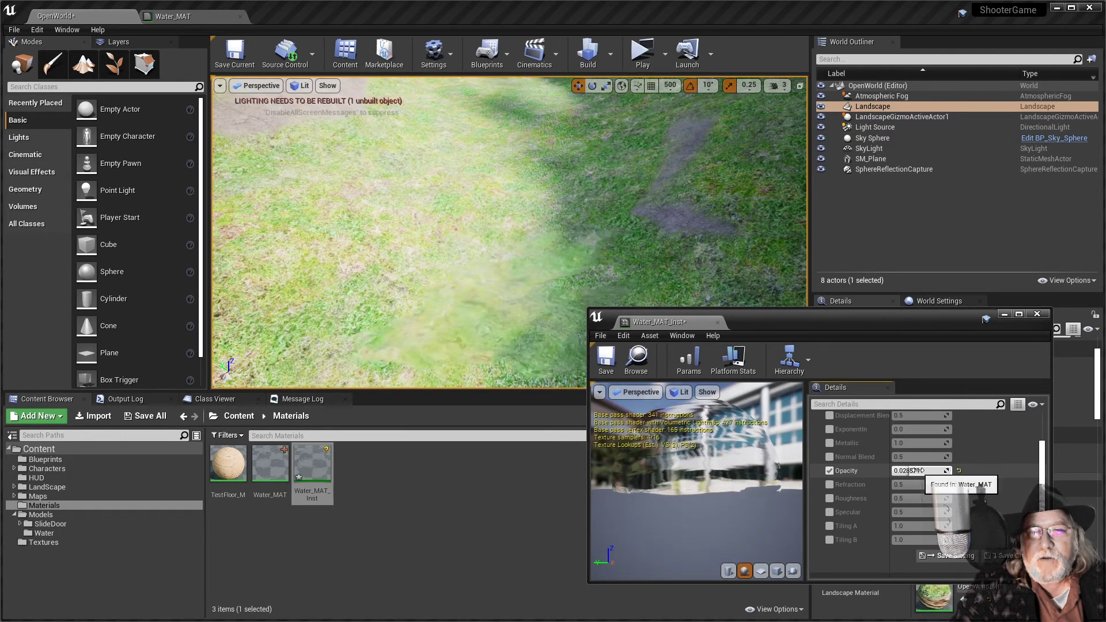
left_click_drag(910, 471, 923, 474)
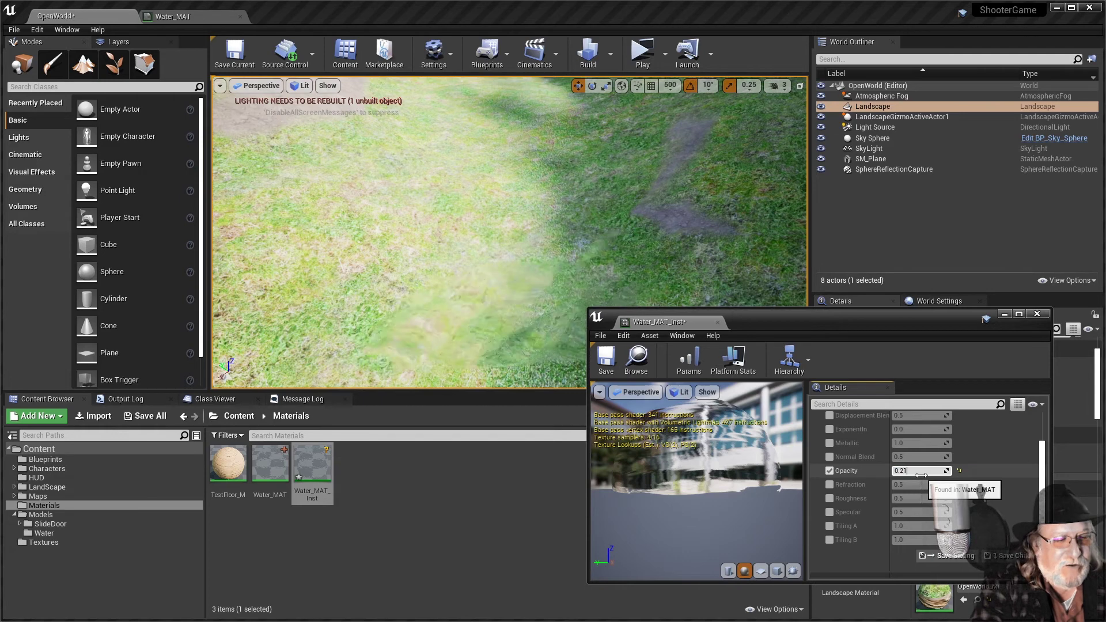
key("Return")
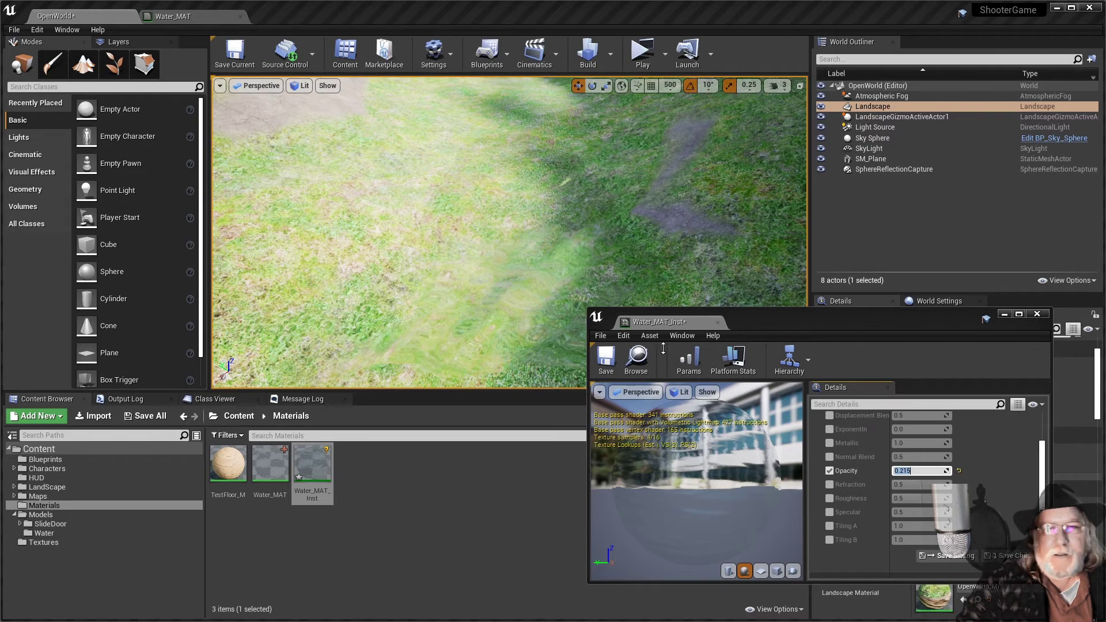
- Change Water_MAT_Inst's Base Color to a brighter, more saturated aqua green
scroll(991, 446, "up", 3)
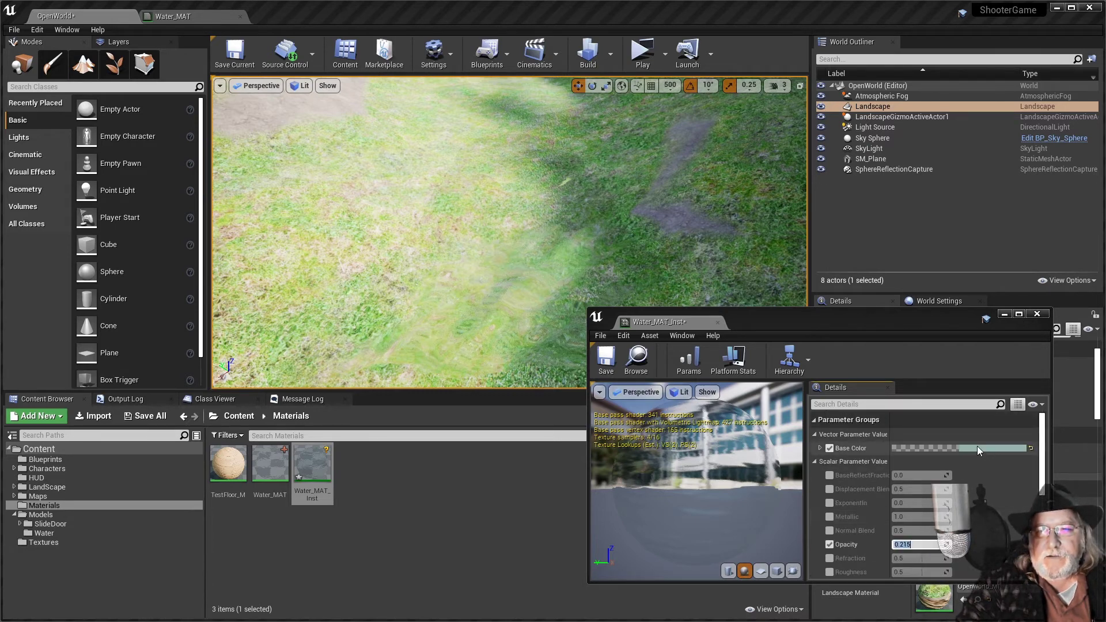
right_click(977, 448)
left_click(1012, 510)
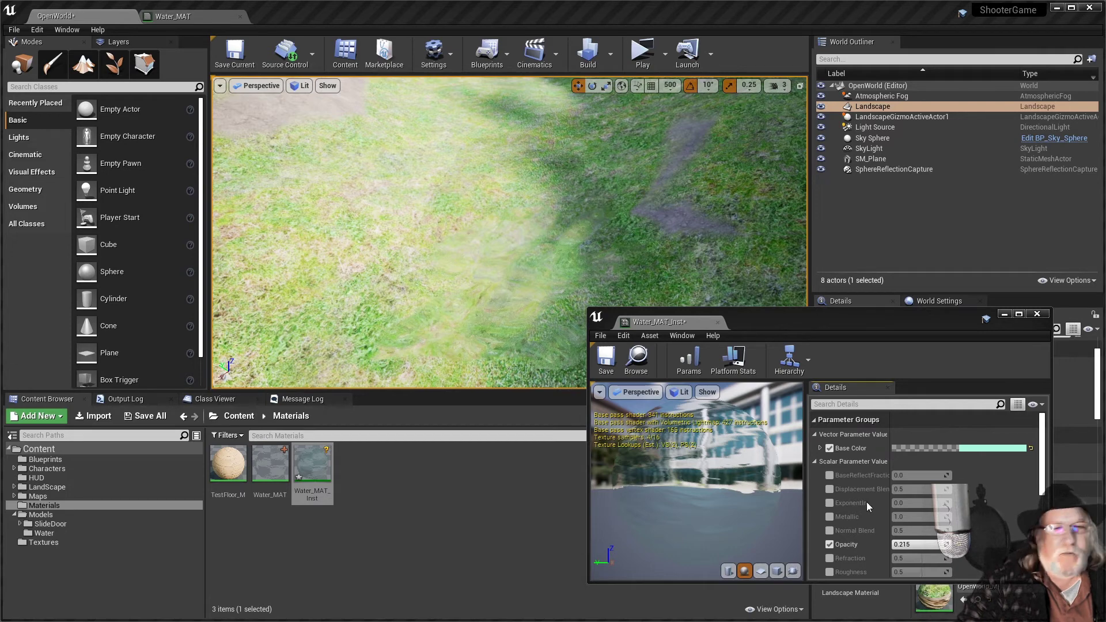
- Override BaseReflectFractionIn with -0.5 and widen the parameter list so the full parameter names fit
left_click(829, 476)
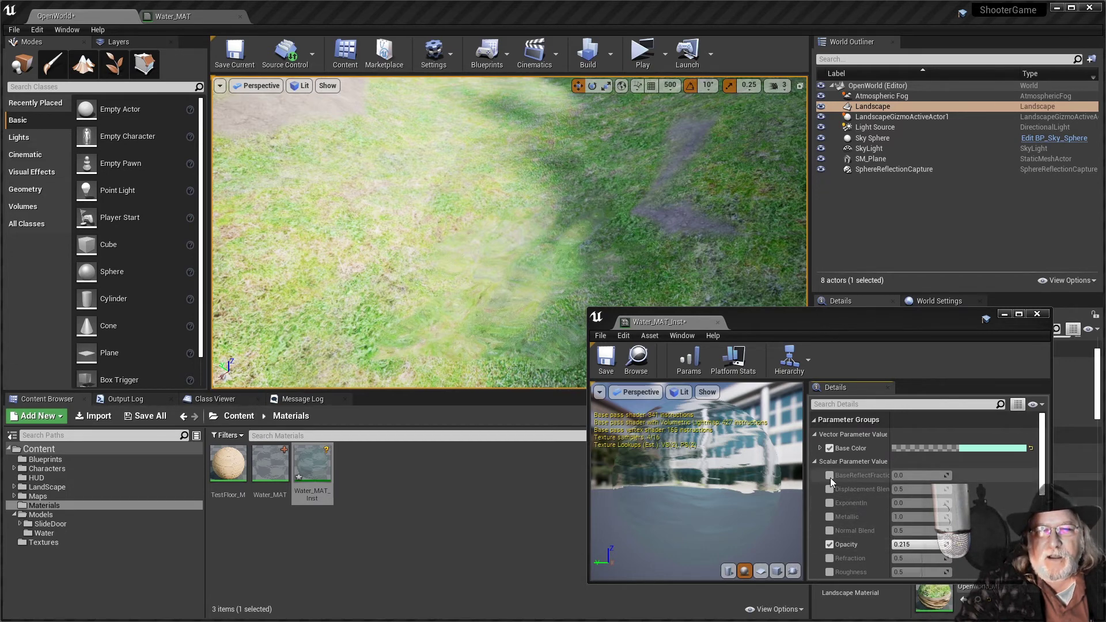
left_click(830, 489)
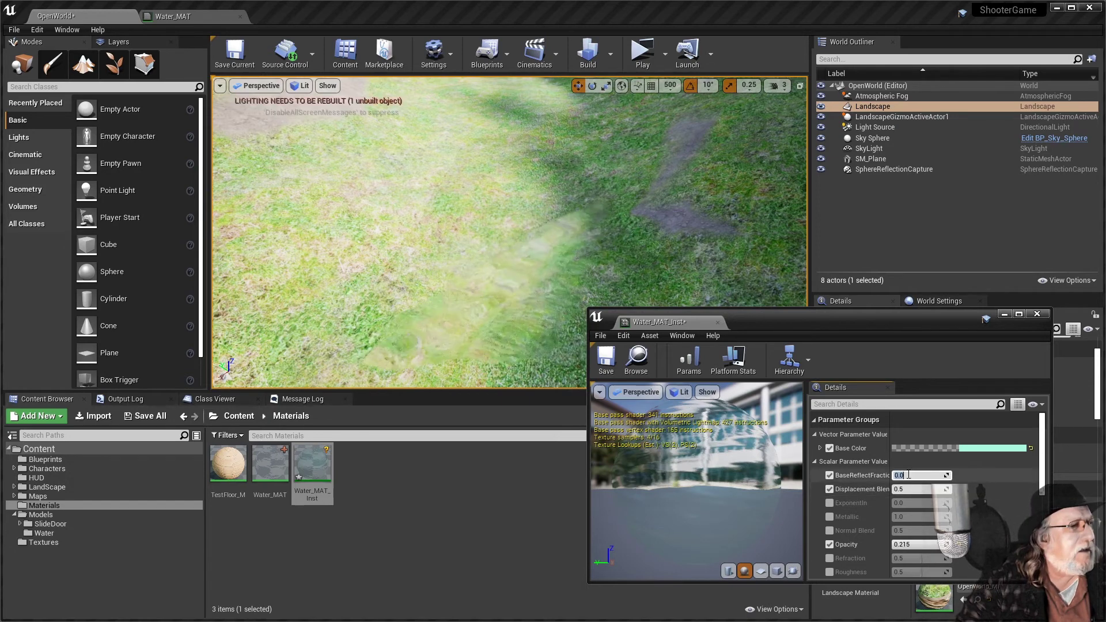
left_click(908, 475)
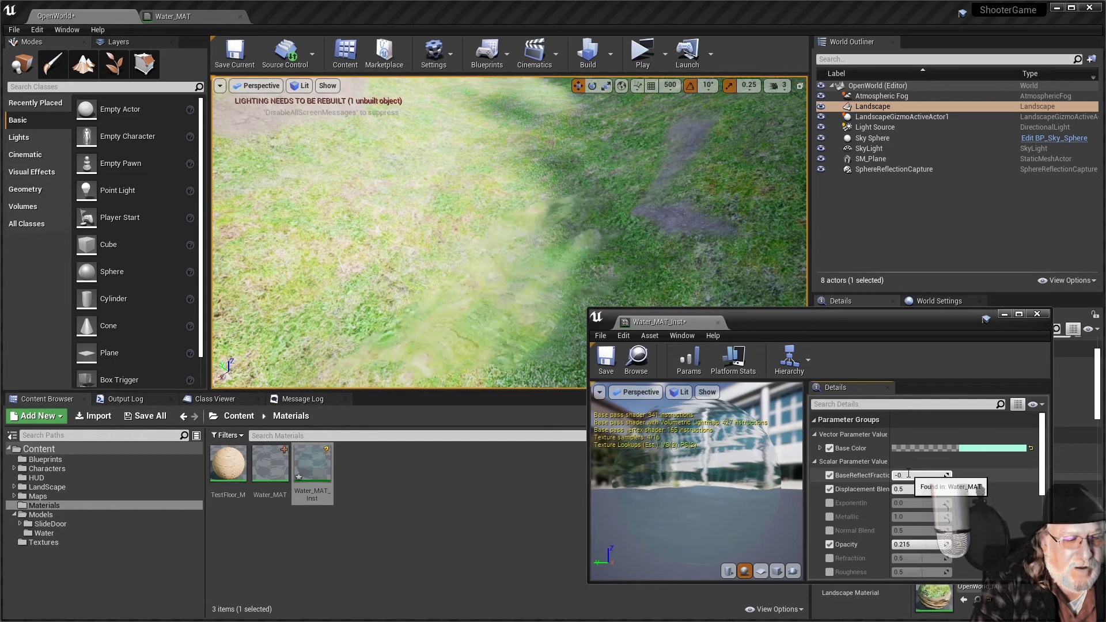
type("-0.5")
key("Return")
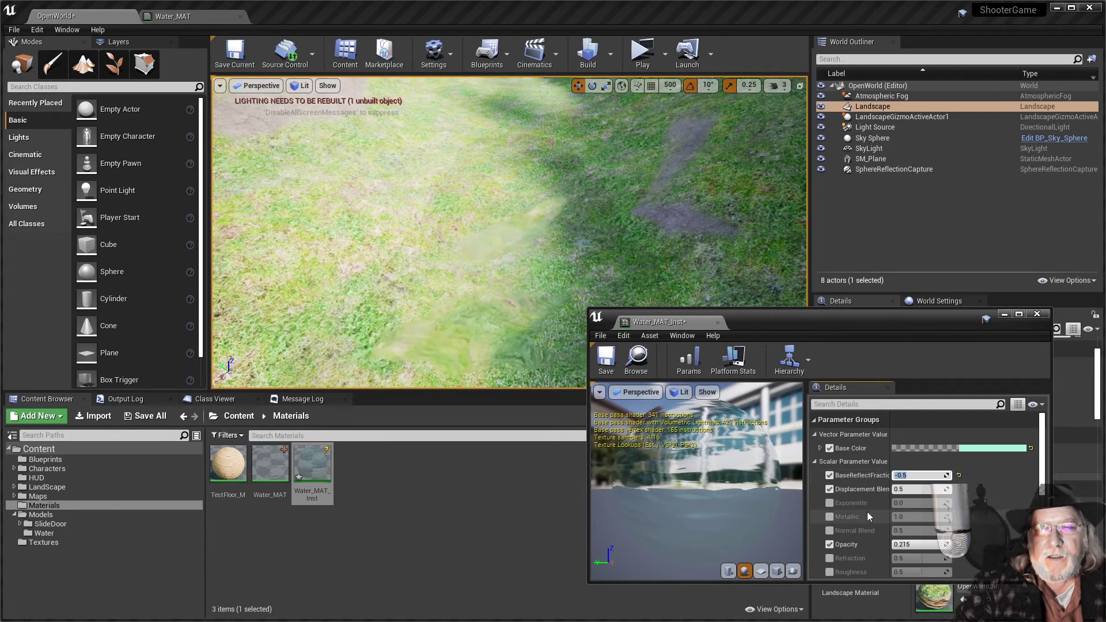
left_click_drag(804, 483, 739, 483)
left_click(858, 490)
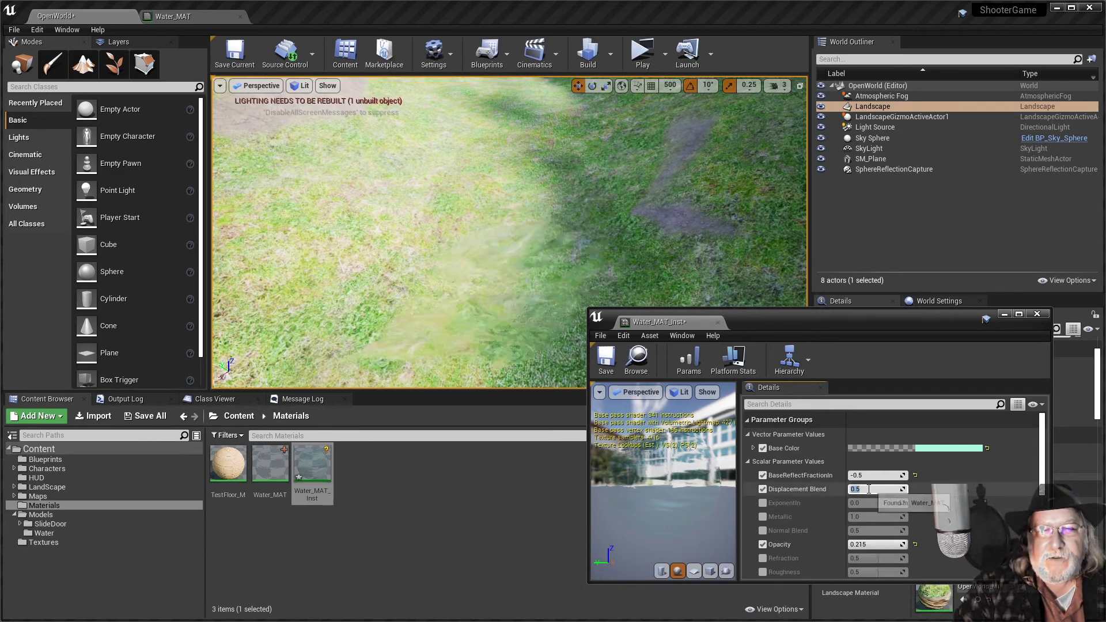
left_click(763, 489)
- Override ExponentIn with 1.2 and Metallic with 0.2 in the water material instance
left_click(762, 503)
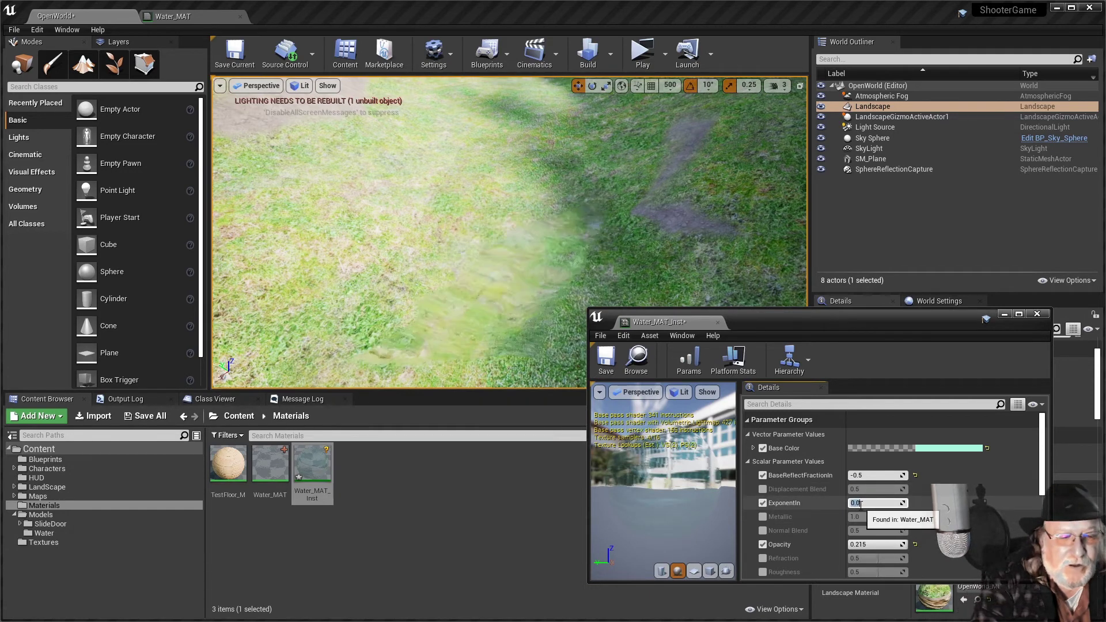
left_click(860, 504)
type("1.2")
key("Return")
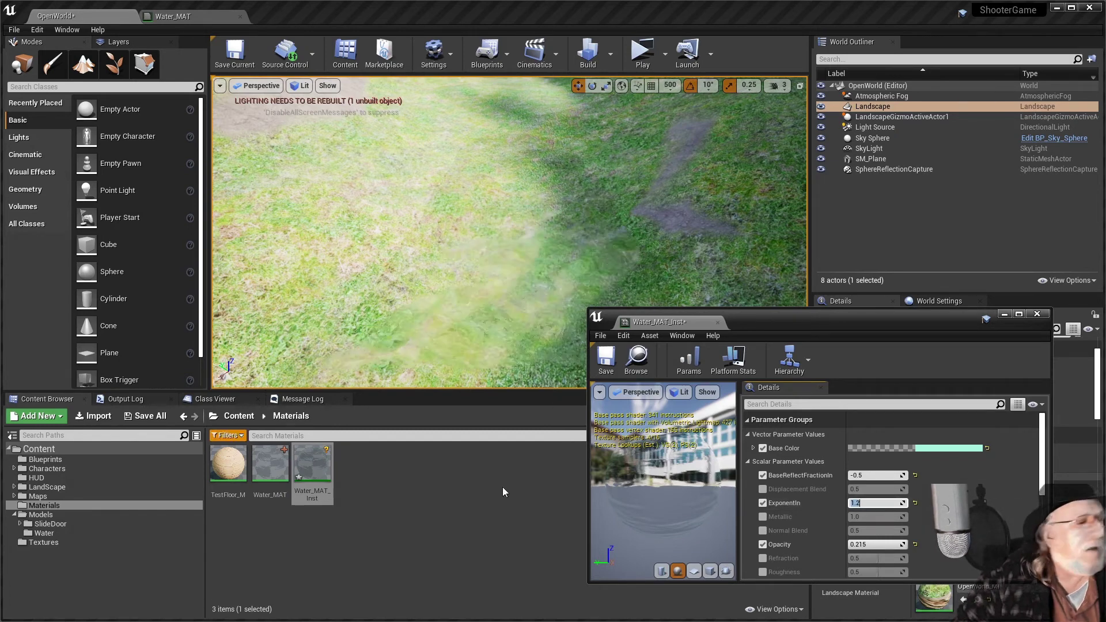
left_click(763, 516)
left_click(864, 516)
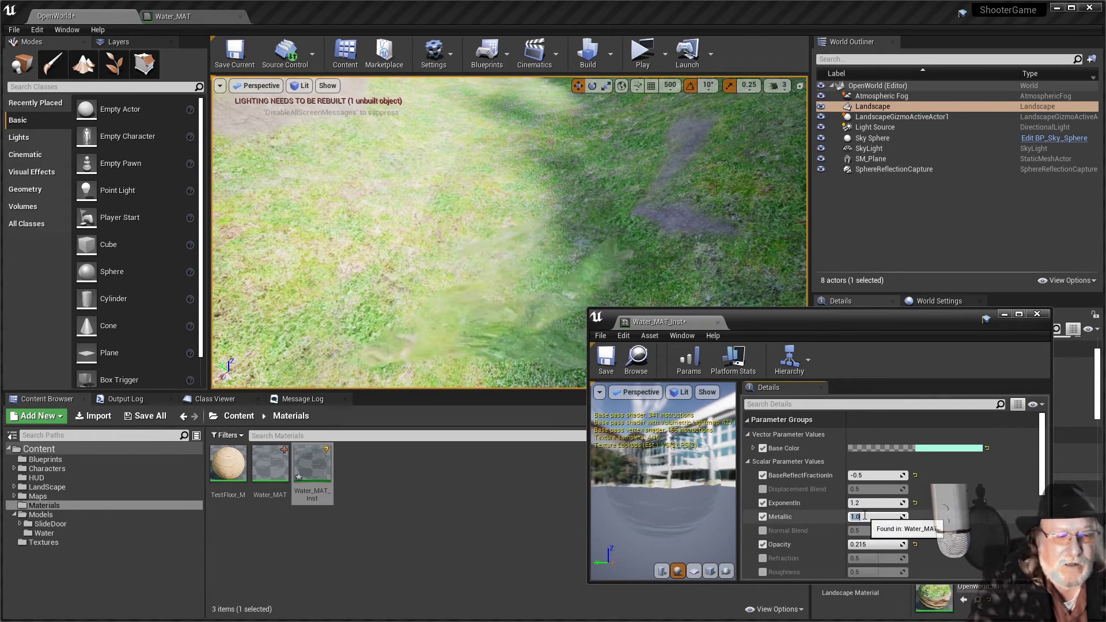
type("0.2")
key("Return")
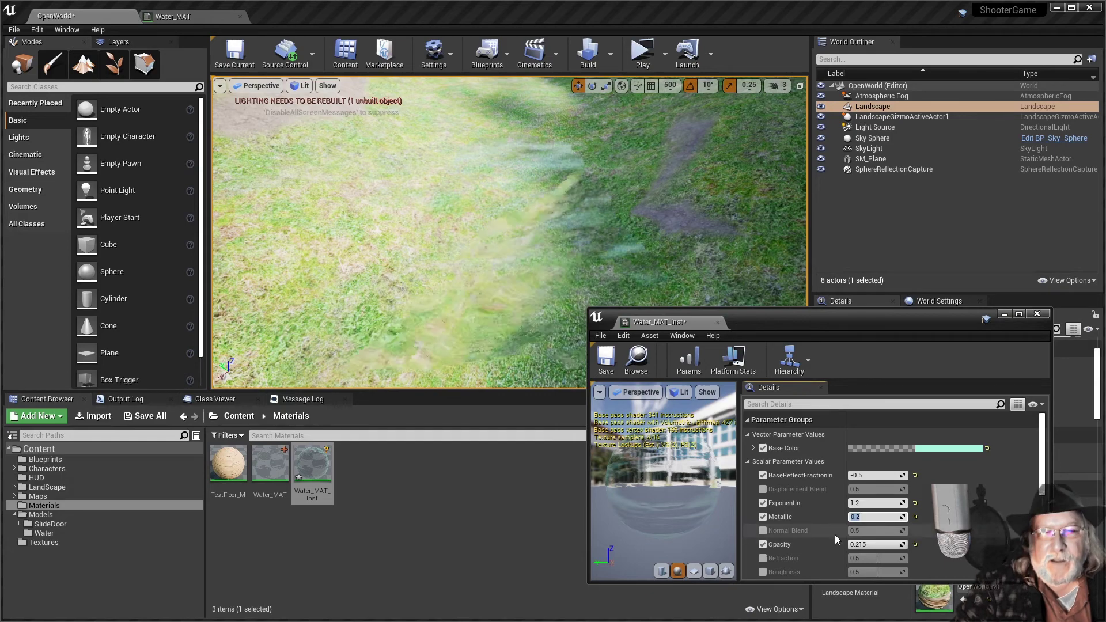
- Set Opacity to 0.85 and override Refraction with 0.25 in the water material instance
scroll(830, 541, "down", 2)
left_click(884, 508)
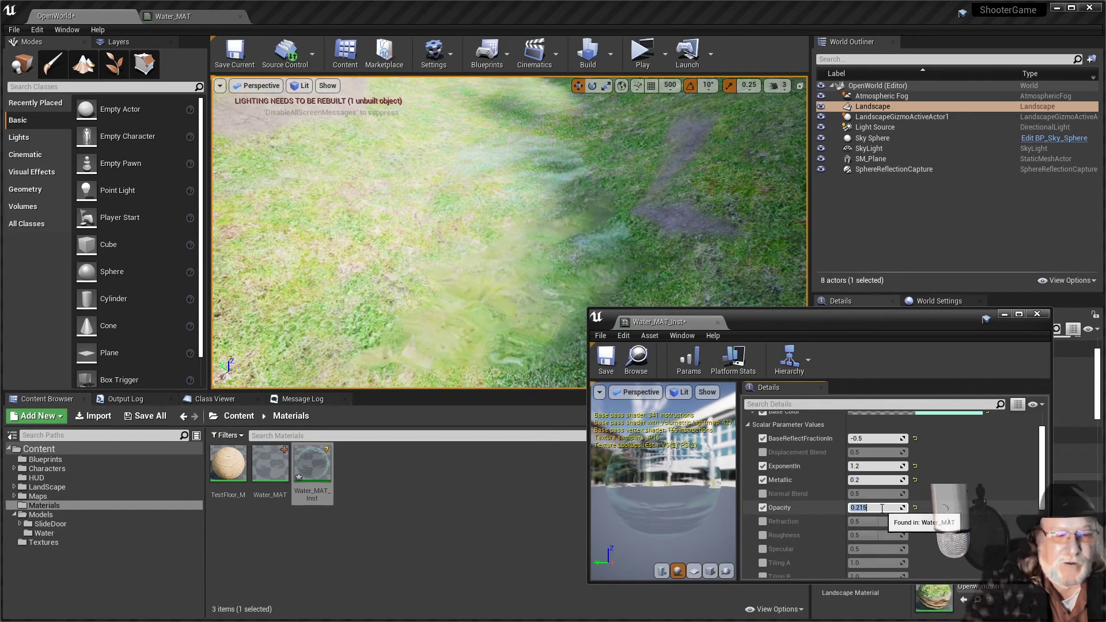
type("0.85")
key("Return")
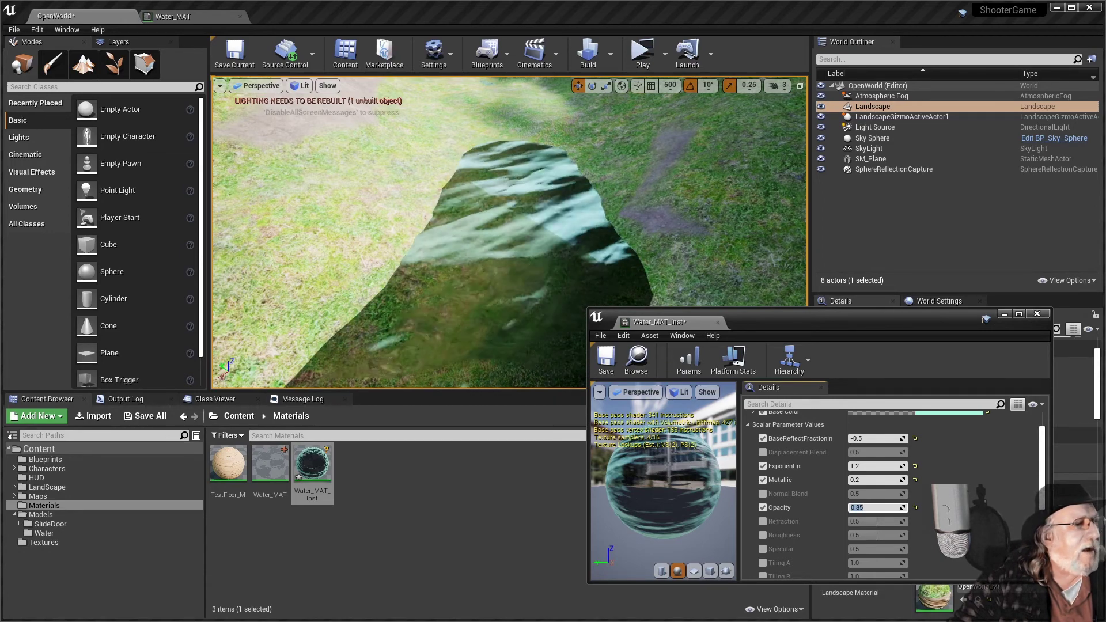
scroll(766, 468, "down", 4)
left_click(763, 448)
left_click(865, 448)
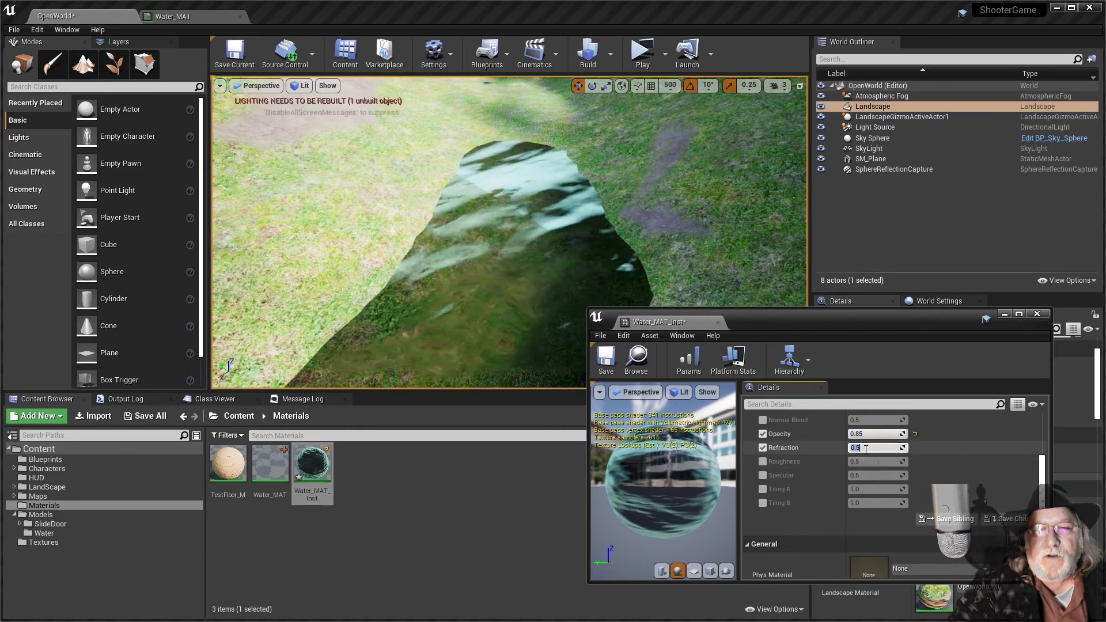
type("0.2")
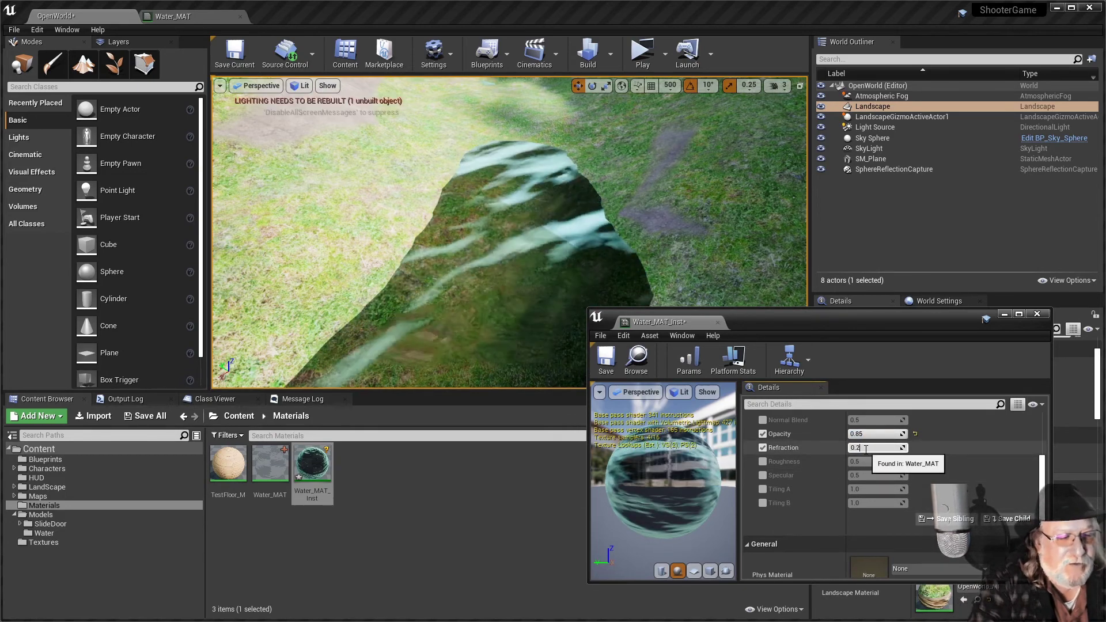
type("5")
key("Return")
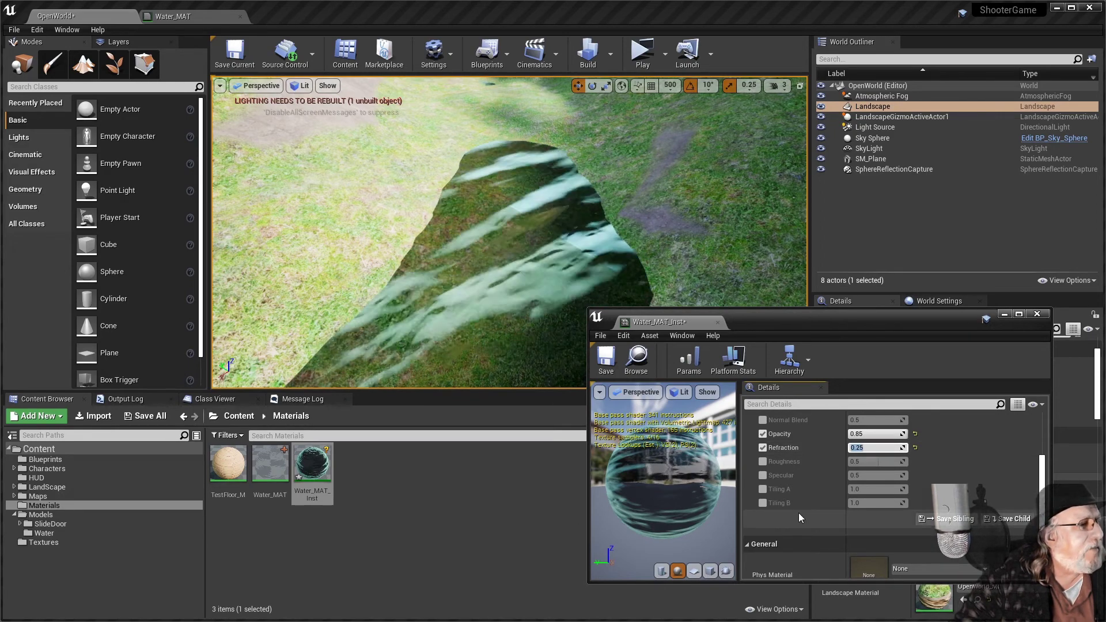
- Override Specular with 0.8 in the water material instance
scroll(798, 512, "down", 4)
scroll(821, 461, "up", 5)
scroll(819, 477, "down", 2)
left_click(763, 475)
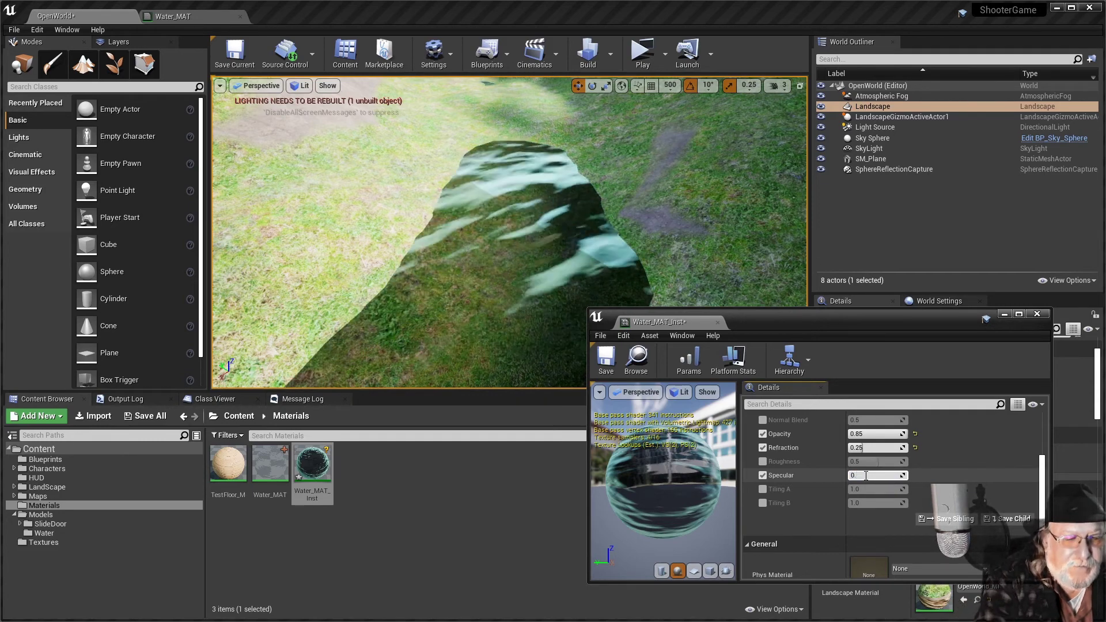
key("Return")
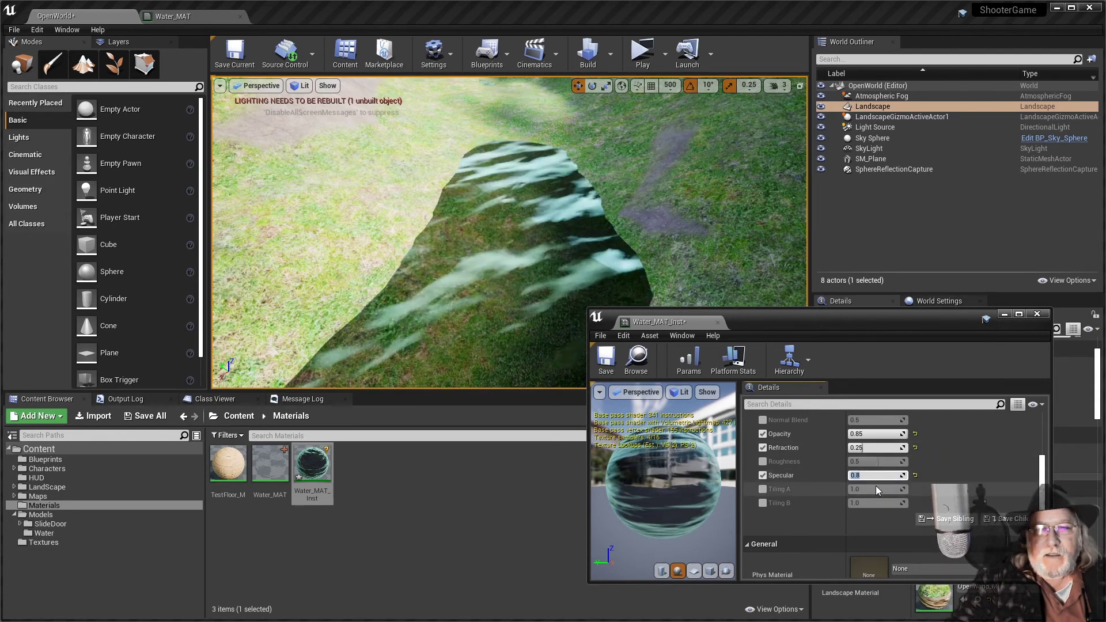
- Override Tiling A with 12 and Tiling B with 4 in the water material instance
left_click(762, 490)
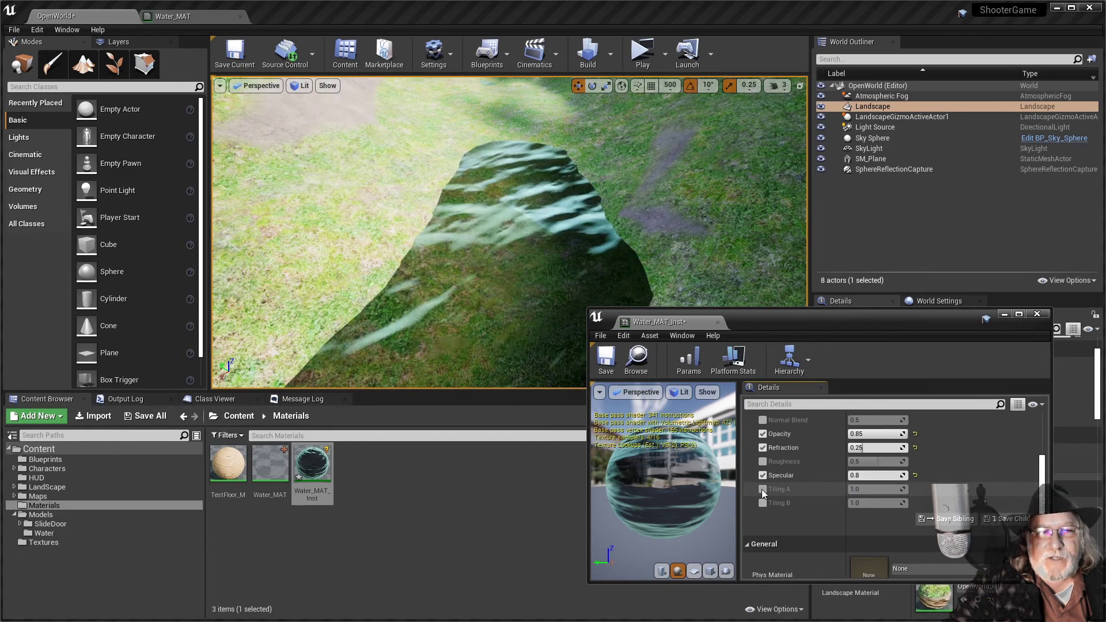
left_click(763, 503)
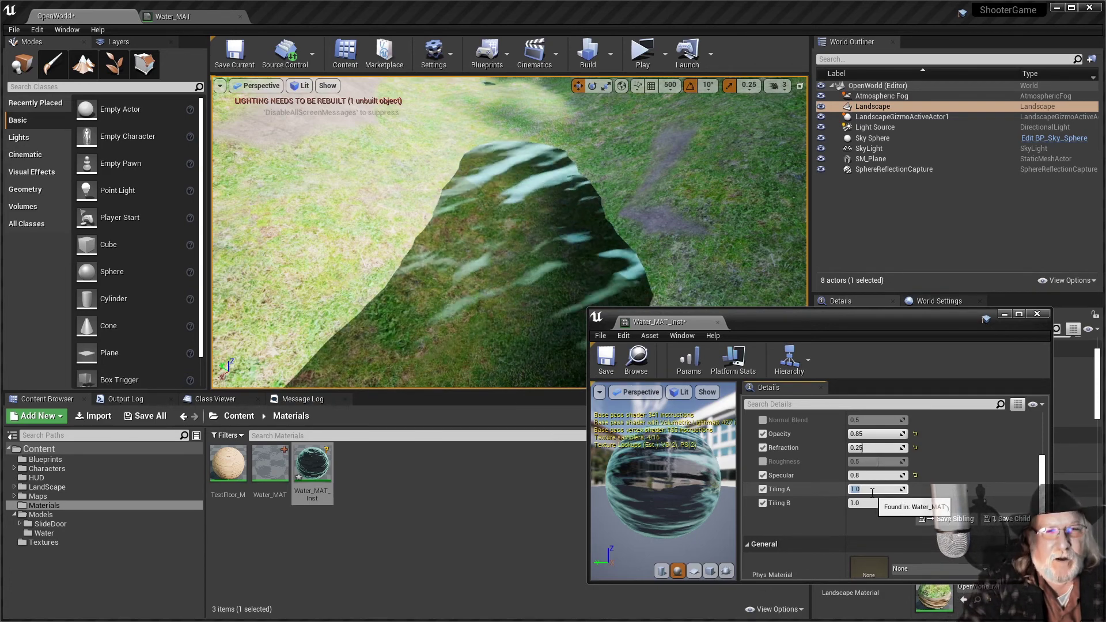
type("12")
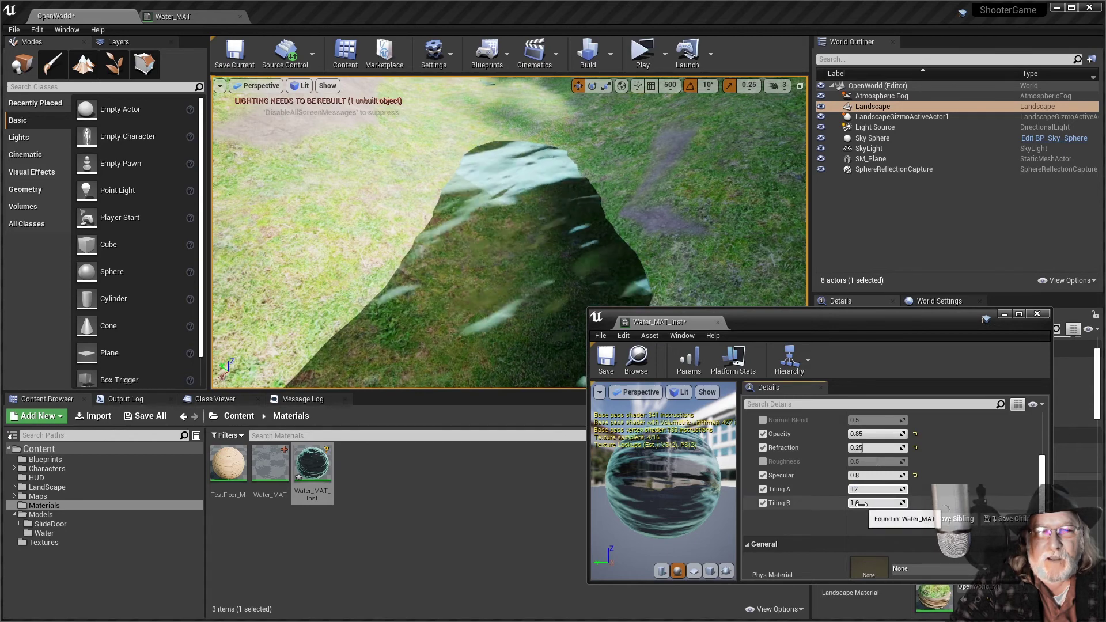
left_click(863, 503)
key("shift+Tab")
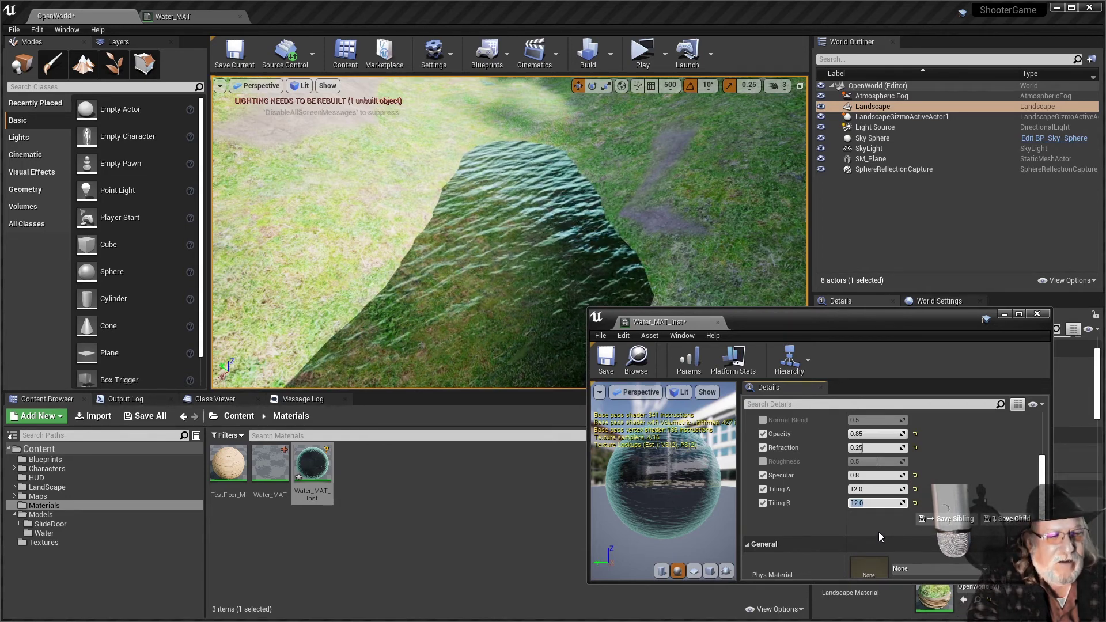
type("4")
key("Return")
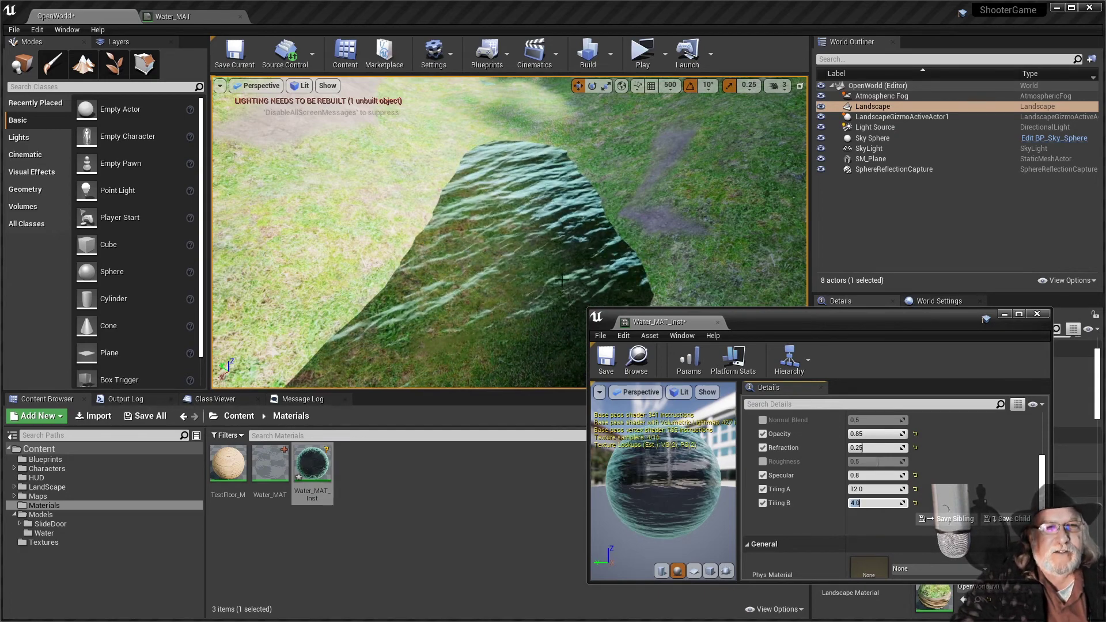
- Dock the Water_MAT_Inst editor beside Water_MAT in the main window and return to the OpenWorld level to look over the water
right_click_drag(449, 280, 369, 273)
left_click_drag(681, 321, 320, 20)
left_click(58, 16)
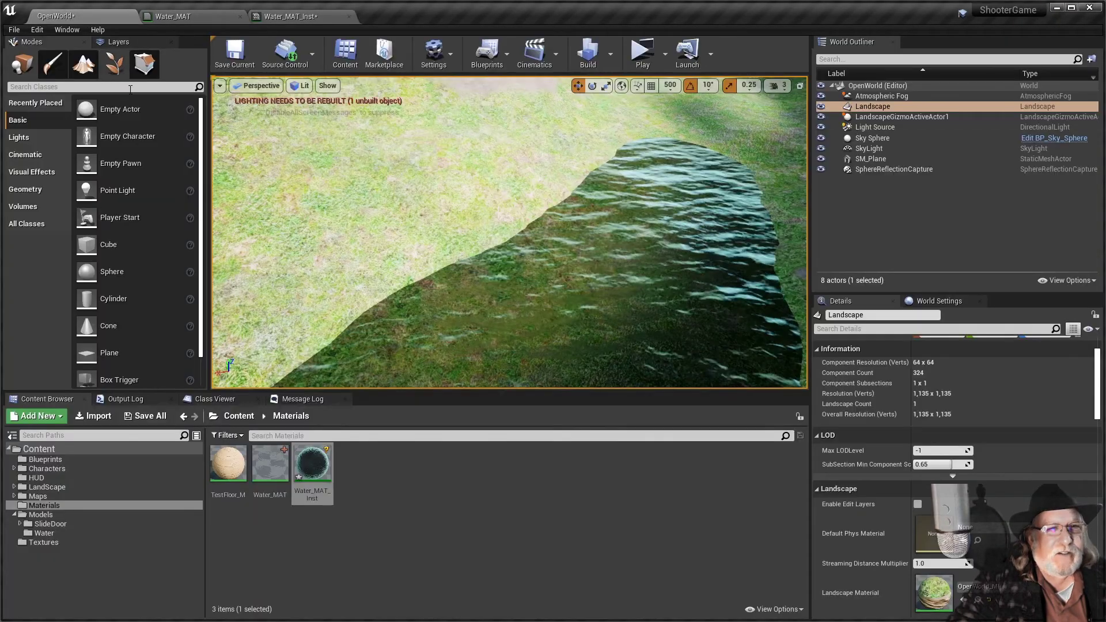
mouse_move(509, 232)
right_mouse_down()
mouse_move(495, 214)
mouse_move(499, 229)
right_mouse_up()
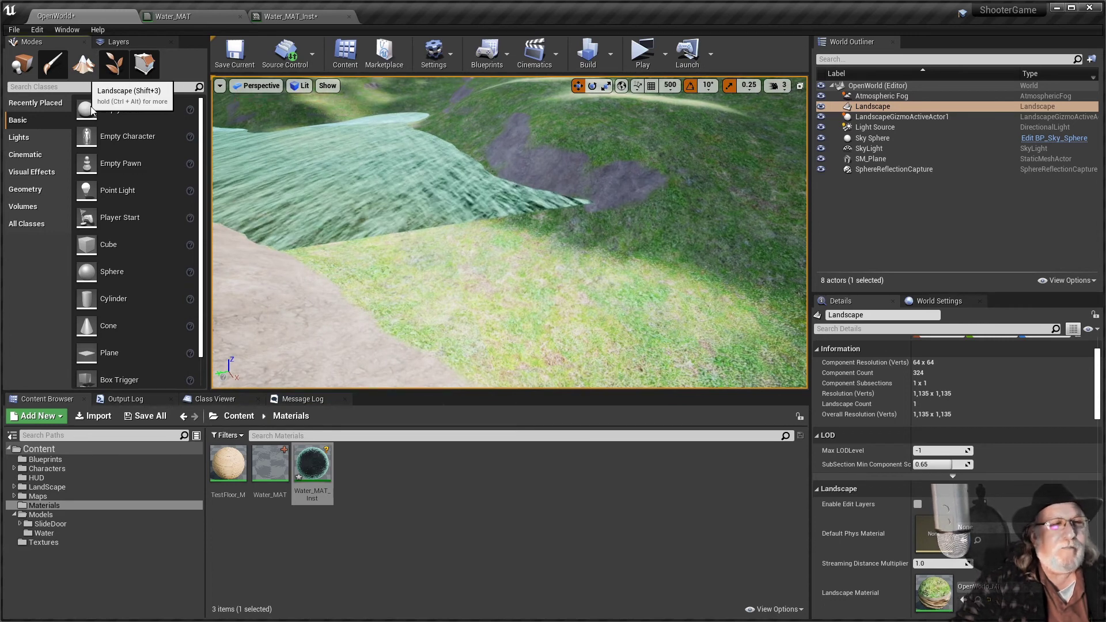
- Enter landscape sculpting and reduce the sculpt brush size to 184
key("shift+3")
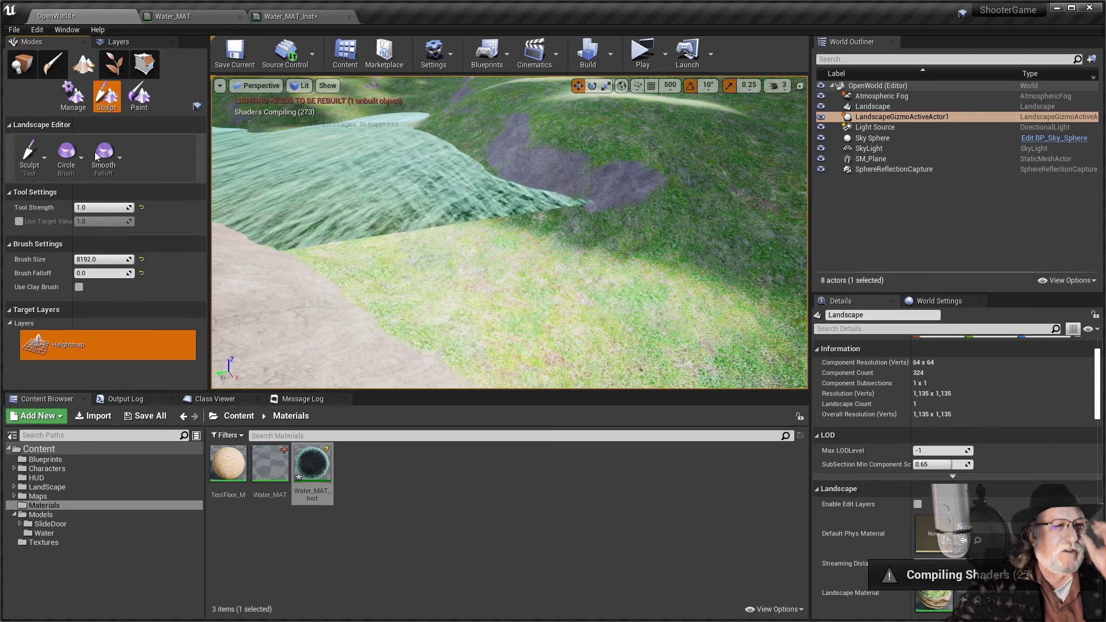
right_click(525, 253)
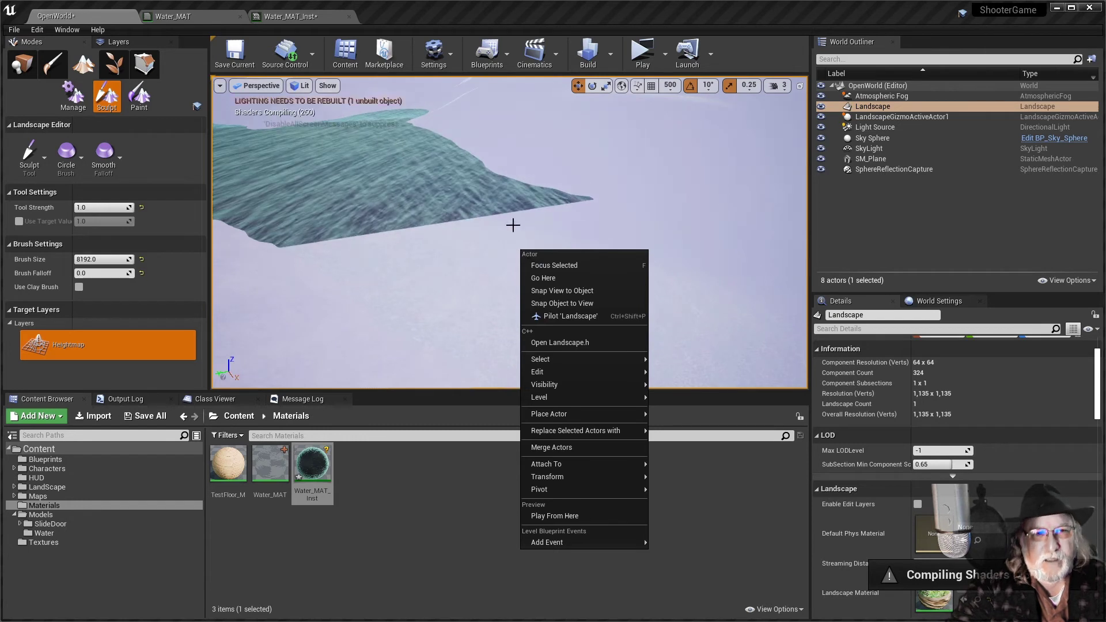
left_click(539, 275)
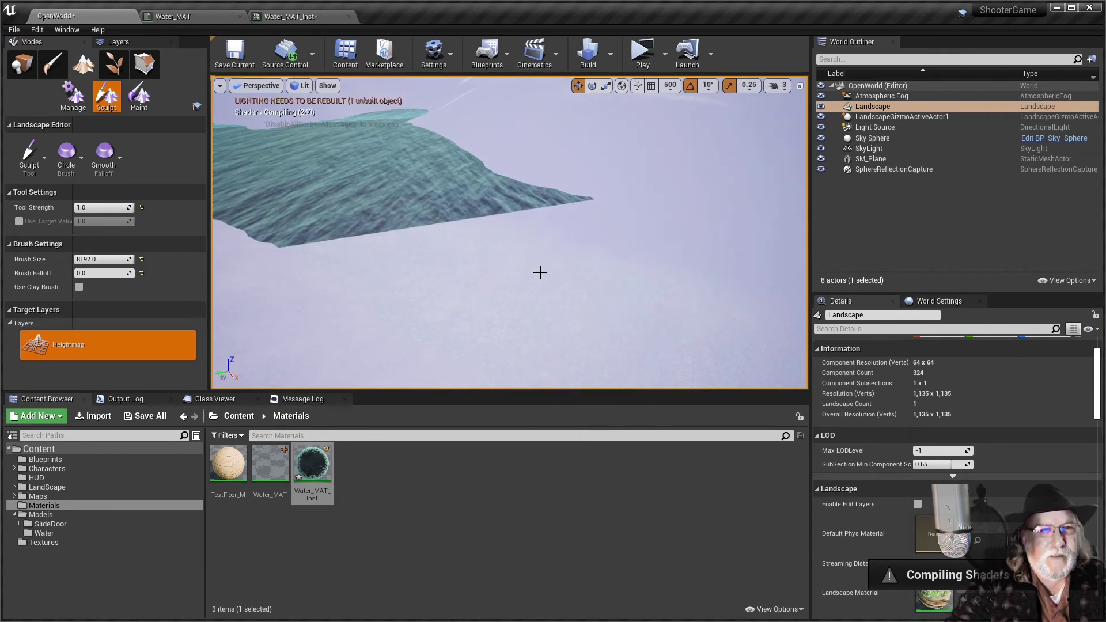
key("bracketleft")
key("bracketleft")
key("bracketleft")
key("bracketleft")
key("bracketleft")
key("bracketleft")
key("bracketleft")
key("bracketleft")
key("bracketleft")
key("bracketleft")
key("bracketleft")
key("bracketleft")
key("bracketleft")
key("bracketleft")
key("bracketleft")
key("bracketleft")
key("bracketleft")
key("bracketleft")
key("bracketleft")
key("bracketleft")
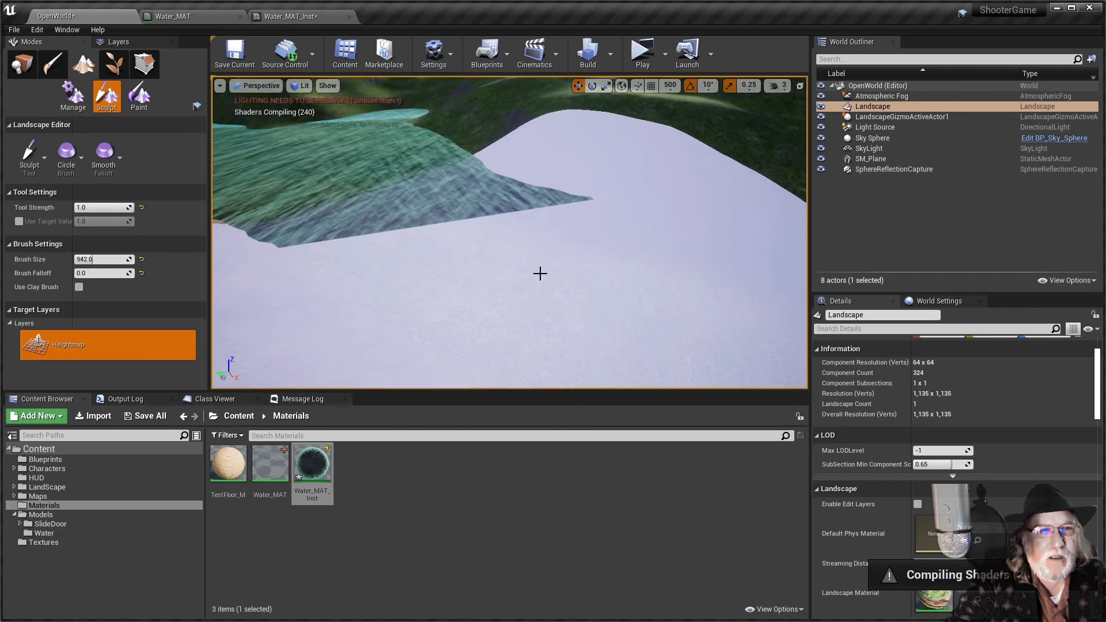
key("bracketleft")
key("bracketleft")
key("bracketleft")
key("bracketleft")
key("bracketleft")
key("bracketleft")
key("bracketleft")
key("bracketleft")
key("bracketleft")
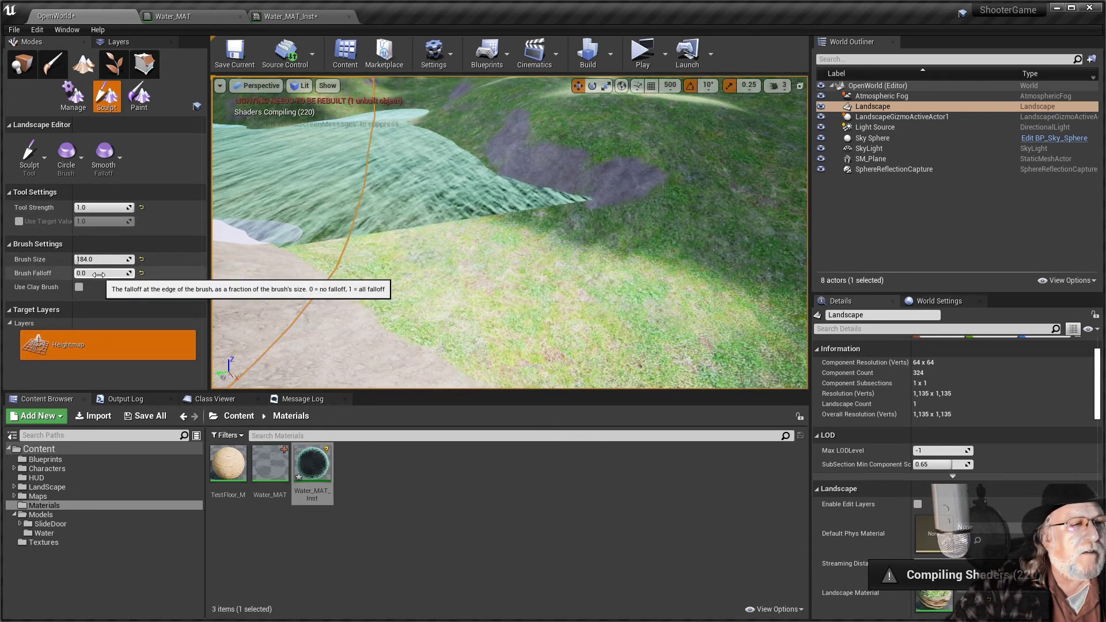
- Set the sculpt brush falloff to 1.0 so the terrain edits blend softly at the edges
type("1")
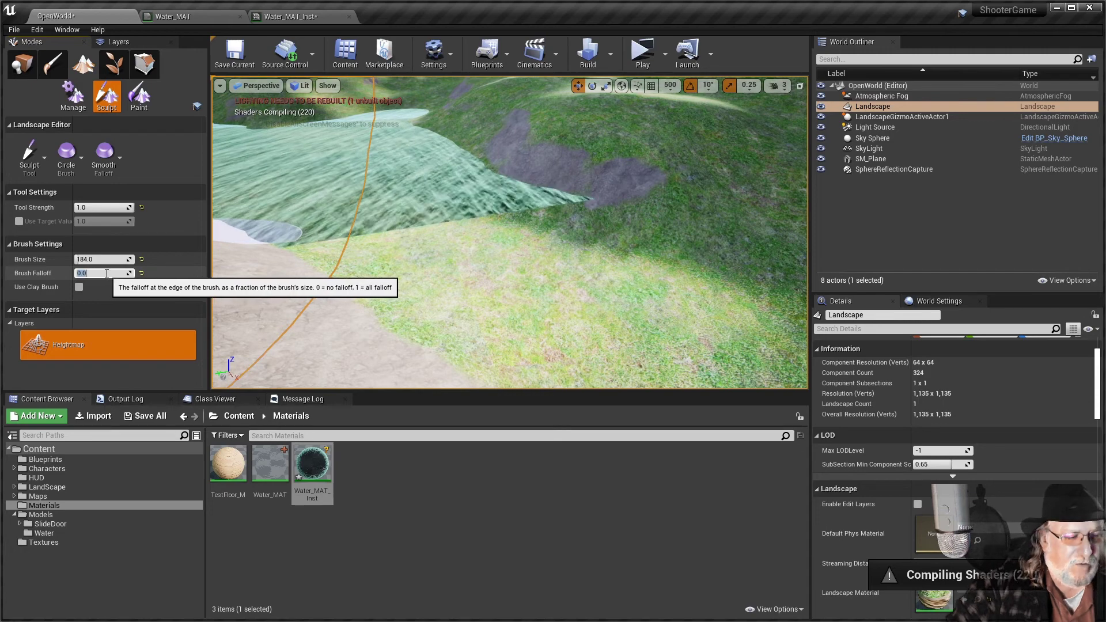
key("Return")
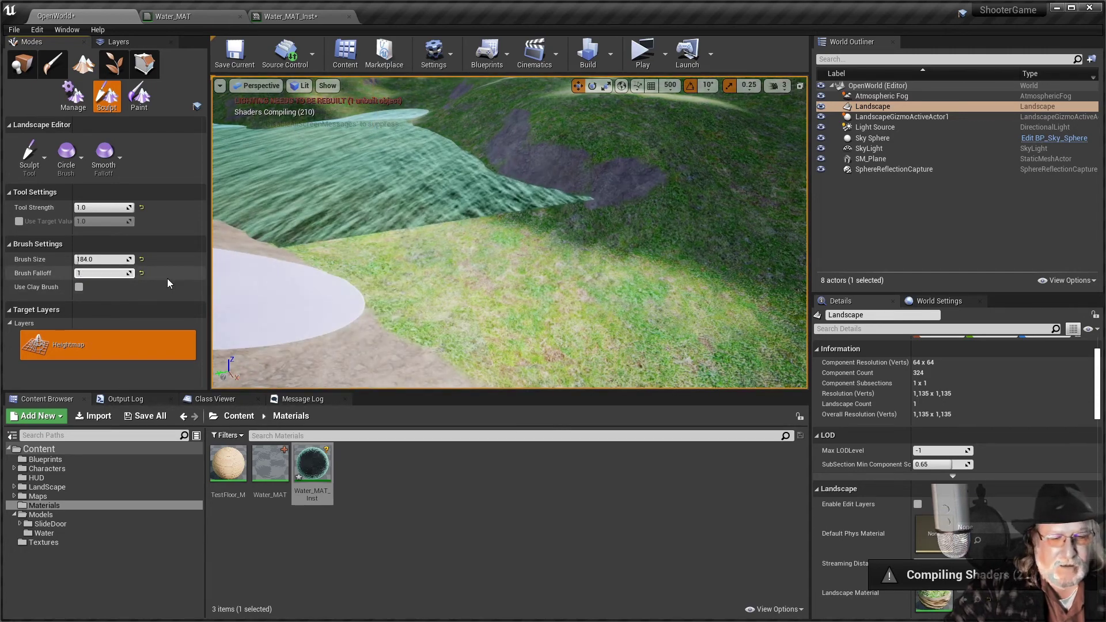
left_click(113, 274)
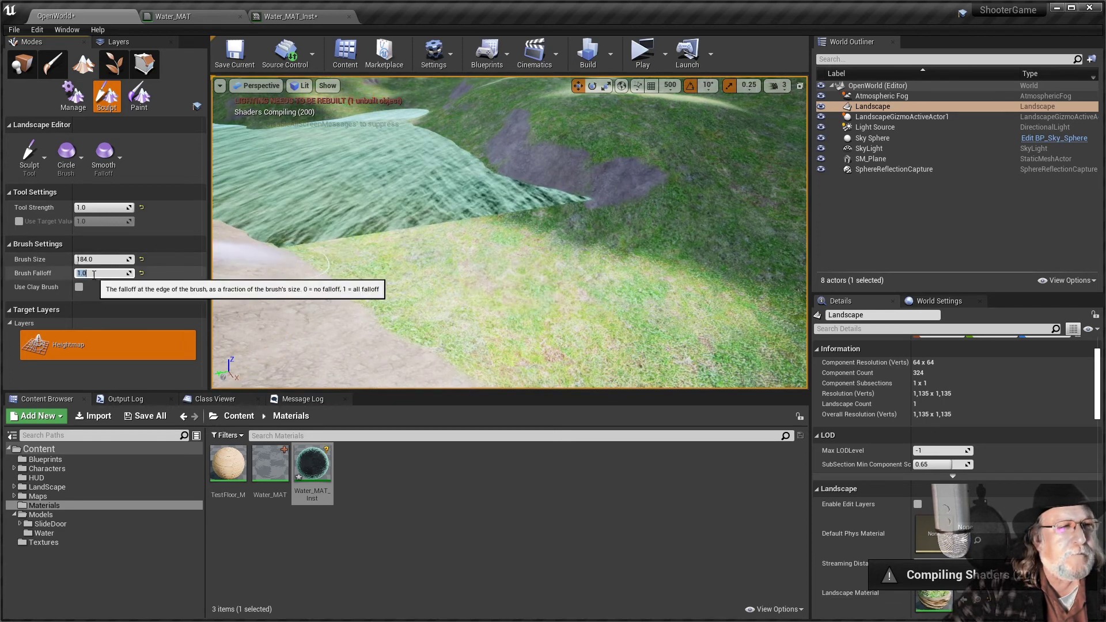
left_click(133, 275)
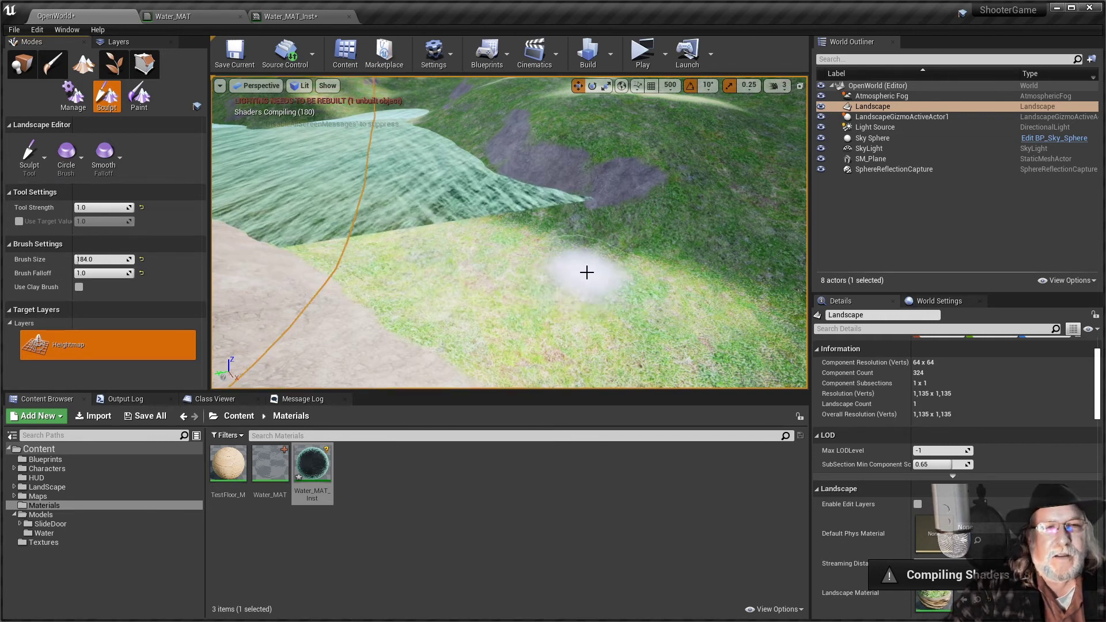
- Raise the grassy landscape along the water's edge with the Sculpt tool to build a hilly bank around the lake
mouse_move(559, 260)
left_mouse_down()
mouse_move(559, 279)
mouse_move(576, 278)
left_mouse_up()
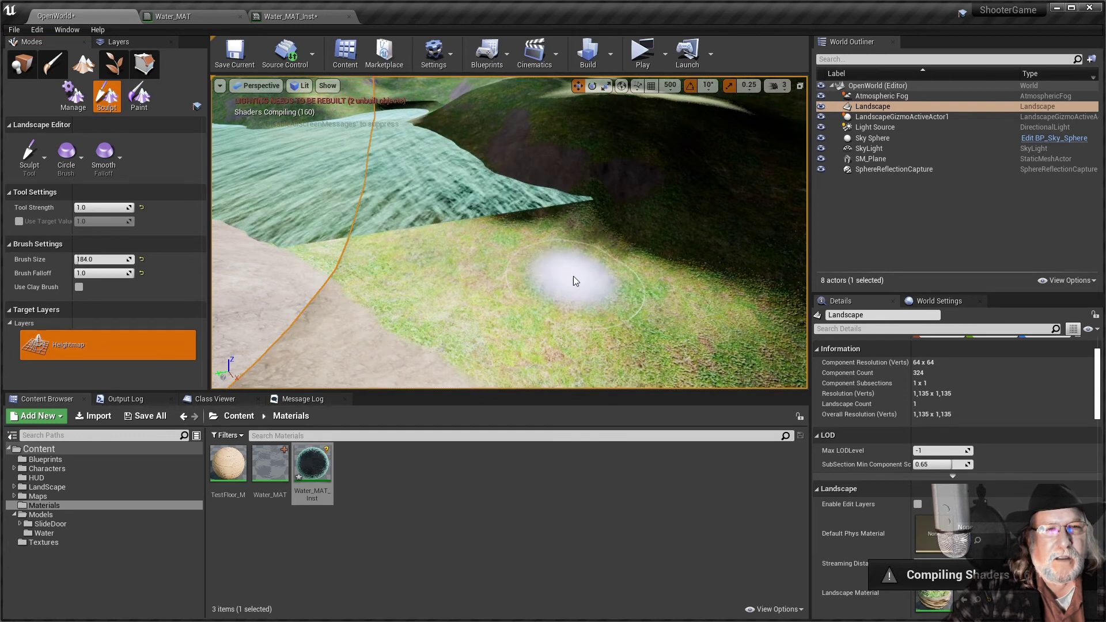
mouse_move(459, 280)
left_mouse_down()
mouse_move(575, 223)
mouse_move(519, 264)
mouse_move(410, 279)
mouse_move(299, 260)
mouse_move(489, 235)
mouse_move(586, 201)
mouse_move(575, 207)
mouse_move(588, 185)
mouse_move(301, 247)
mouse_move(312, 270)
left_mouse_up()
right_click_drag(610, 294, 565, 279)
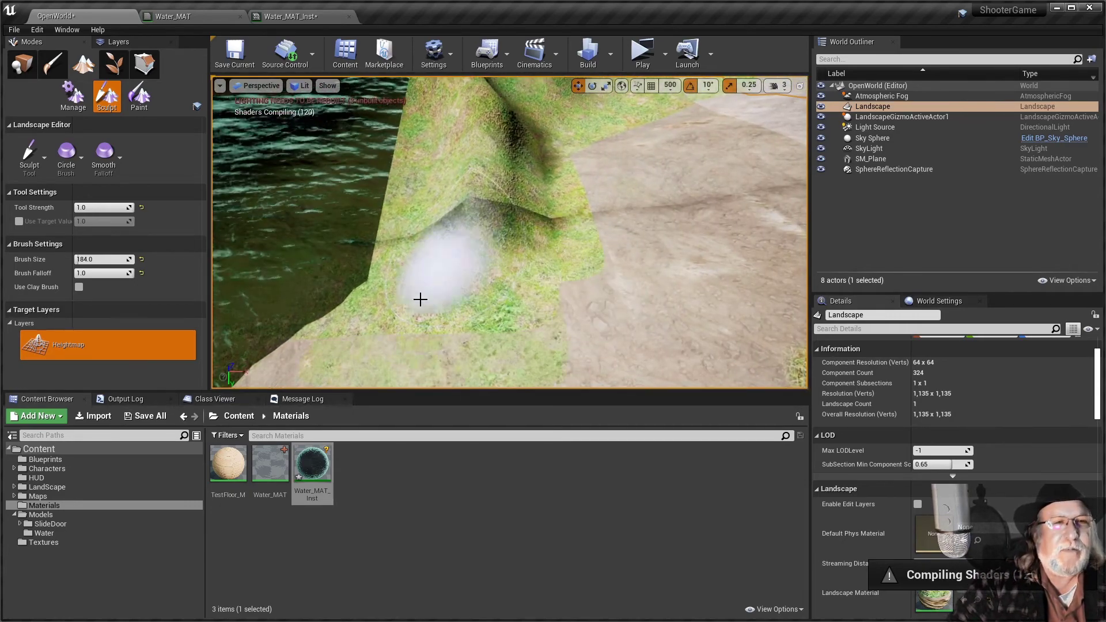
right_click_drag(511, 138, 511, 139)
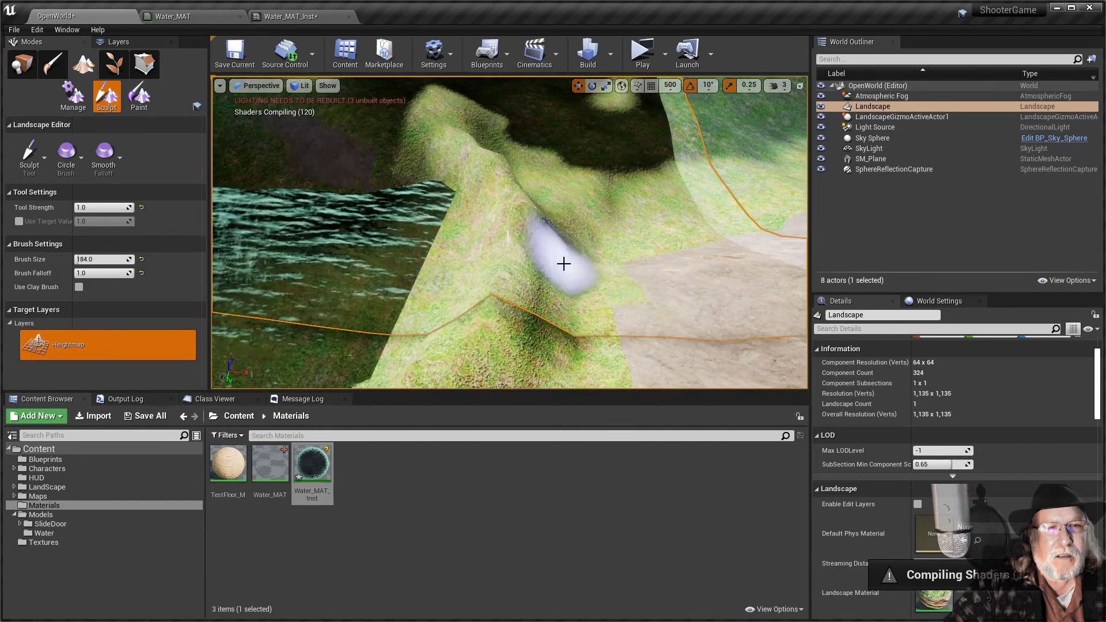
right_click_drag(572, 314, 572, 314)
right_click_drag(410, 250, 410, 250)
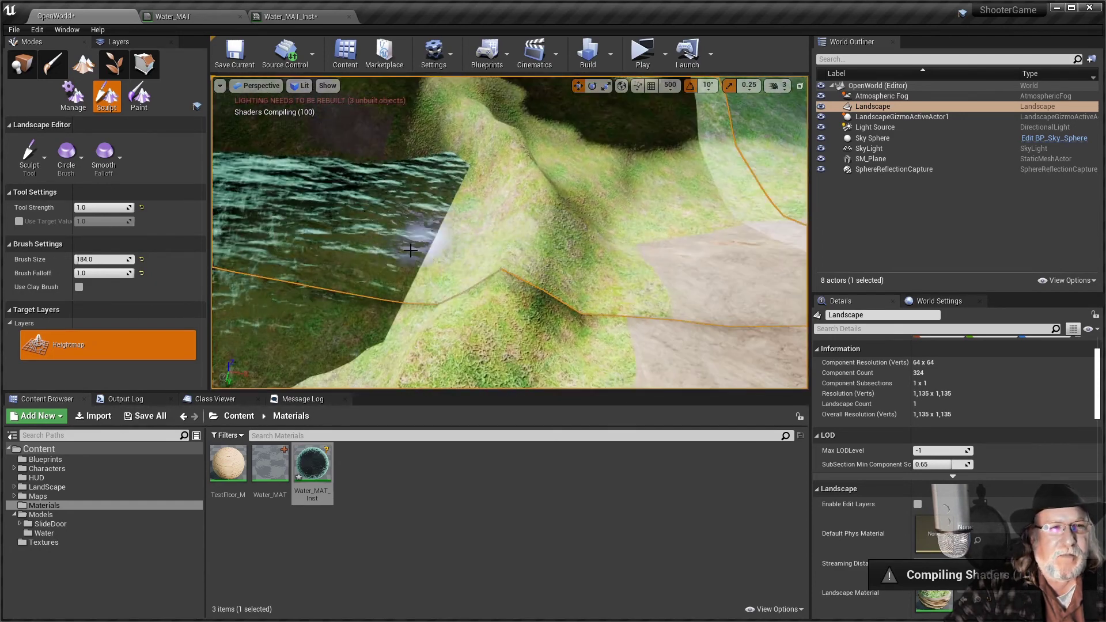
left_click(434, 216)
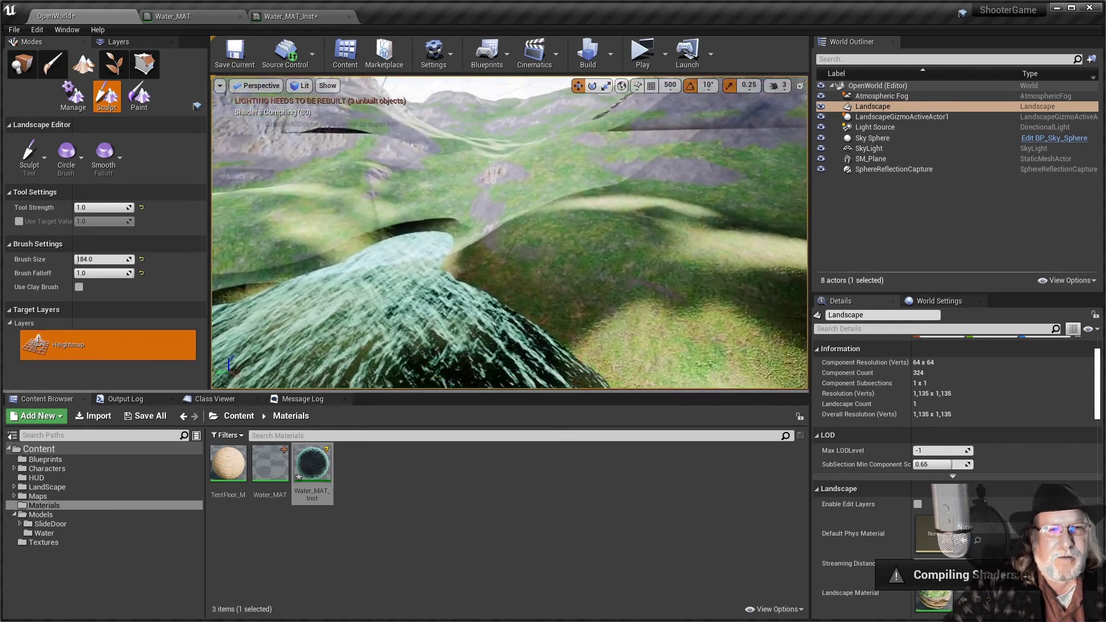
right_click_drag(510, 232, 509, 233)
right_click_drag(447, 217, 447, 217)
mouse_move(417, 252)
left_mouse_down()
mouse_move(486, 277)
mouse_move(507, 251)
mouse_move(538, 247)
left_mouse_up()
right_click_drag(538, 248, 538, 248)
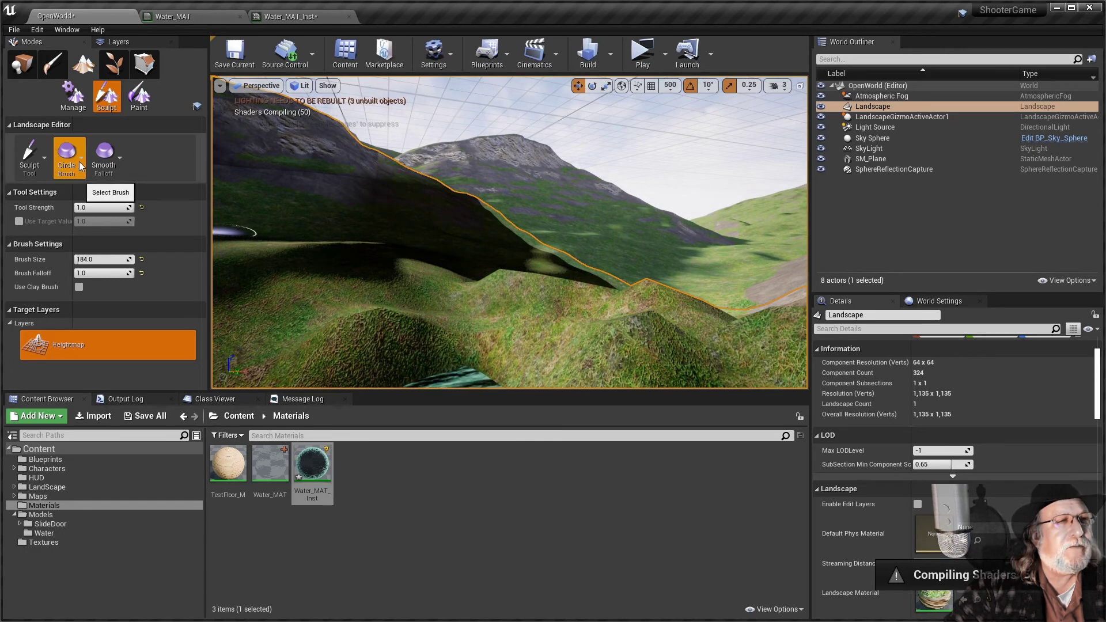
- Use the Smooth tool to soften the newly raised mounds and ridges along the lake bank
left_click(28, 155)
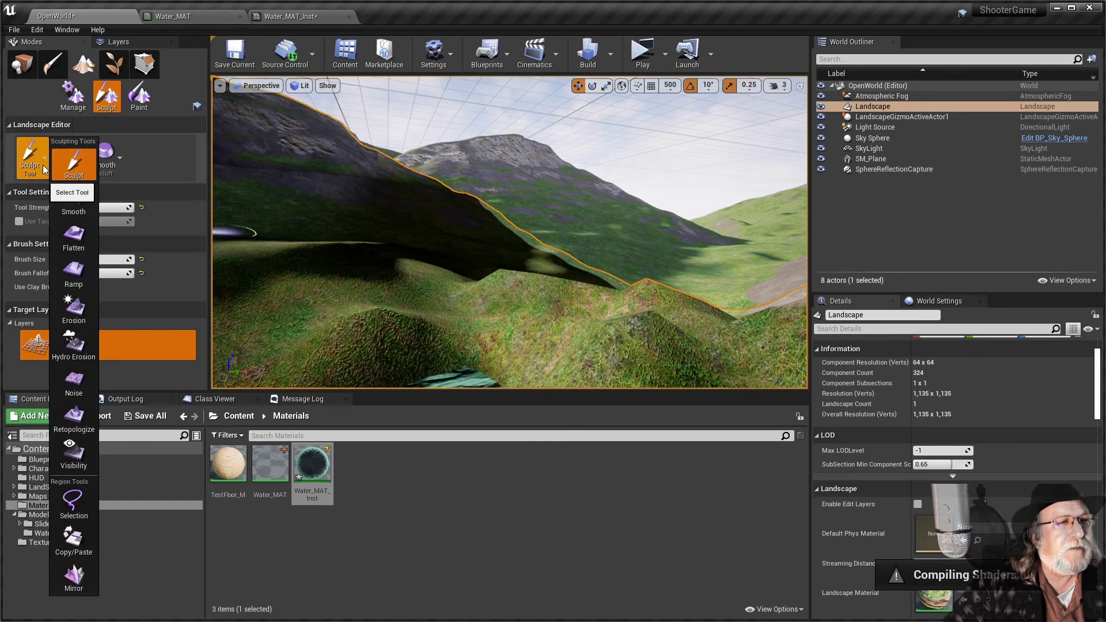
left_click(73, 198)
mouse_move(524, 326)
right_mouse_down()
mouse_move(525, 276)
mouse_move(526, 380)
mouse_move(444, 178)
right_mouse_up()
mouse_move(408, 163)
left_mouse_down()
mouse_move(514, 215)
mouse_move(439, 208)
mouse_move(598, 312)
mouse_move(538, 217)
mouse_move(417, 237)
mouse_move(501, 240)
mouse_move(401, 287)
mouse_move(526, 288)
mouse_move(436, 264)
mouse_move(333, 348)
mouse_move(439, 338)
mouse_move(588, 353)
mouse_move(436, 195)
mouse_move(504, 160)
mouse_move(492, 111)
mouse_move(560, 136)
mouse_move(614, 183)
mouse_move(697, 308)
left_mouse_up()
right_click_drag(677, 242, 582, 209)
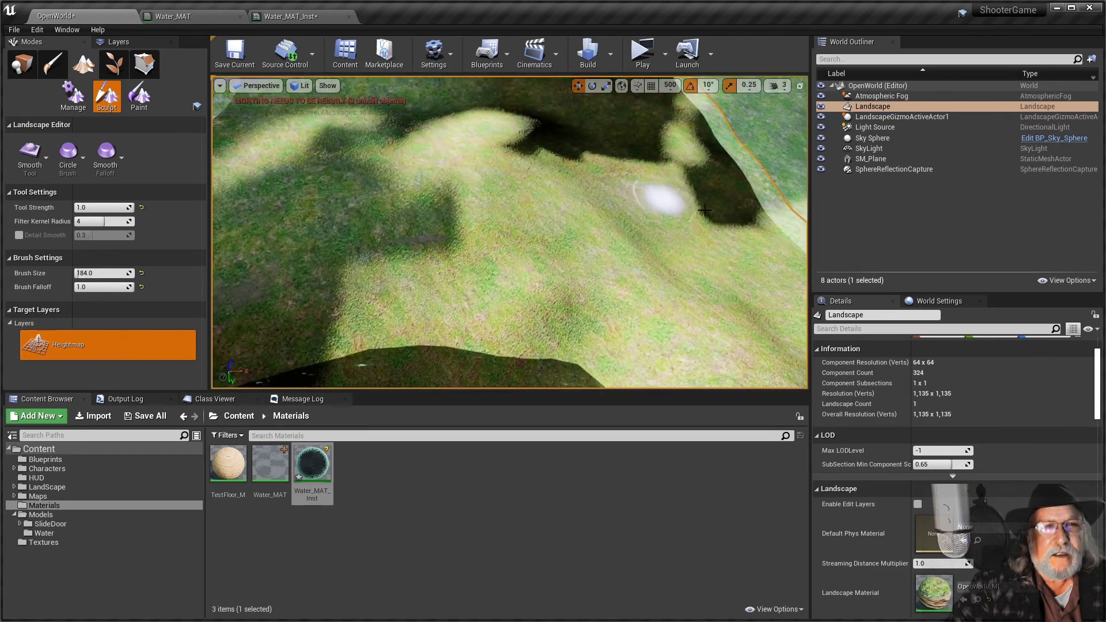
right_click_drag(744, 213, 721, 155)
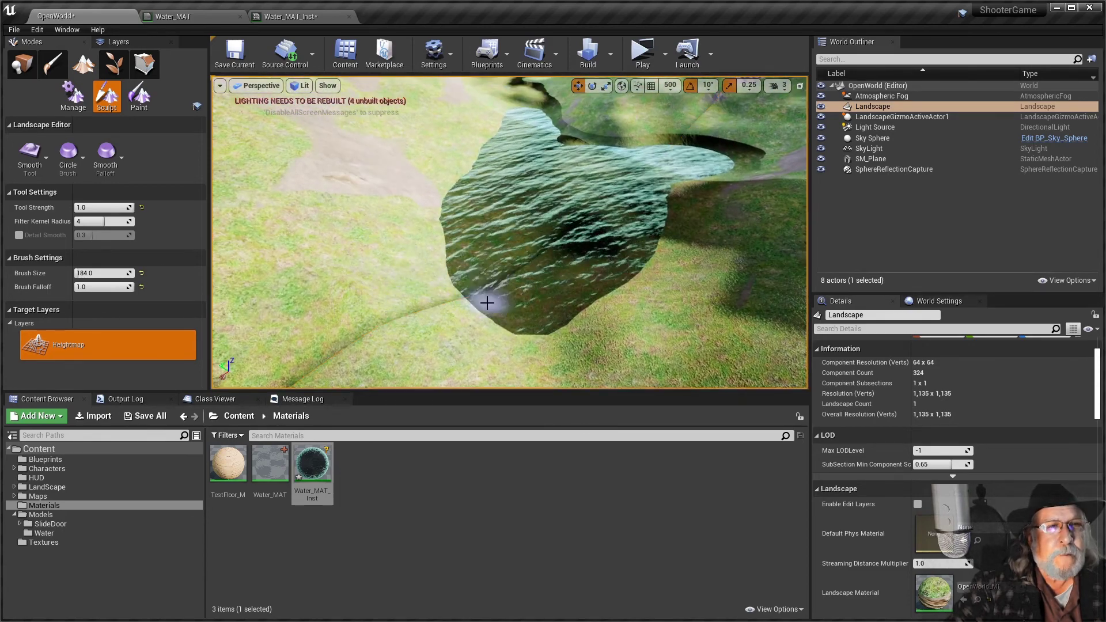
right_click_drag(720, 155, 720, 172)
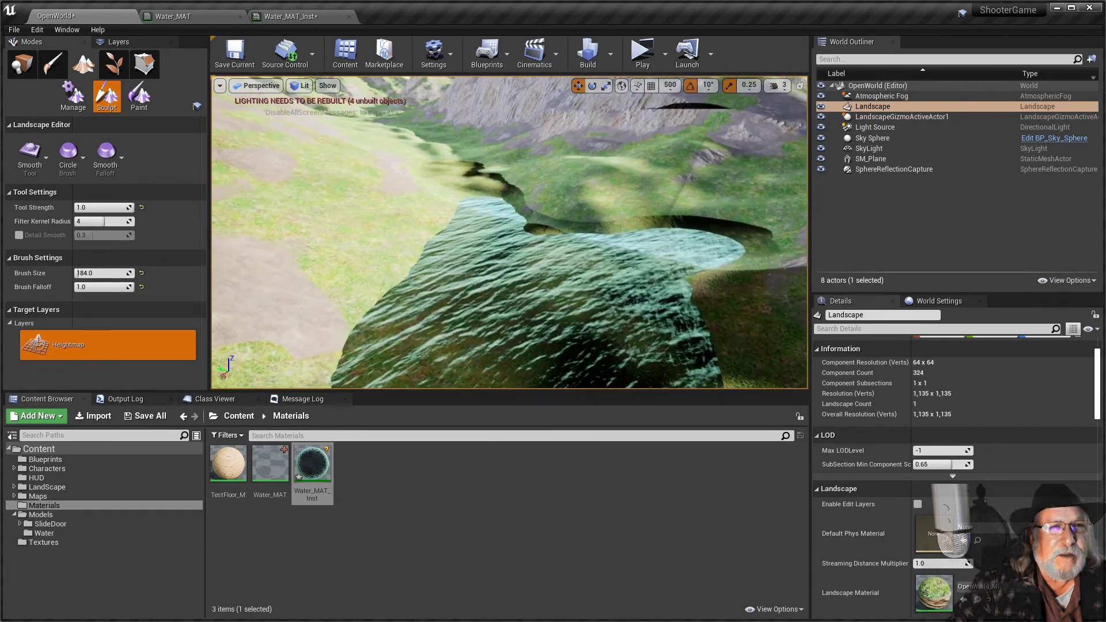
- Enlarge the smoothing brush to 729 and undo the last landscape edit at the lake's shore
right_click_drag(408, 116, 426, 125)
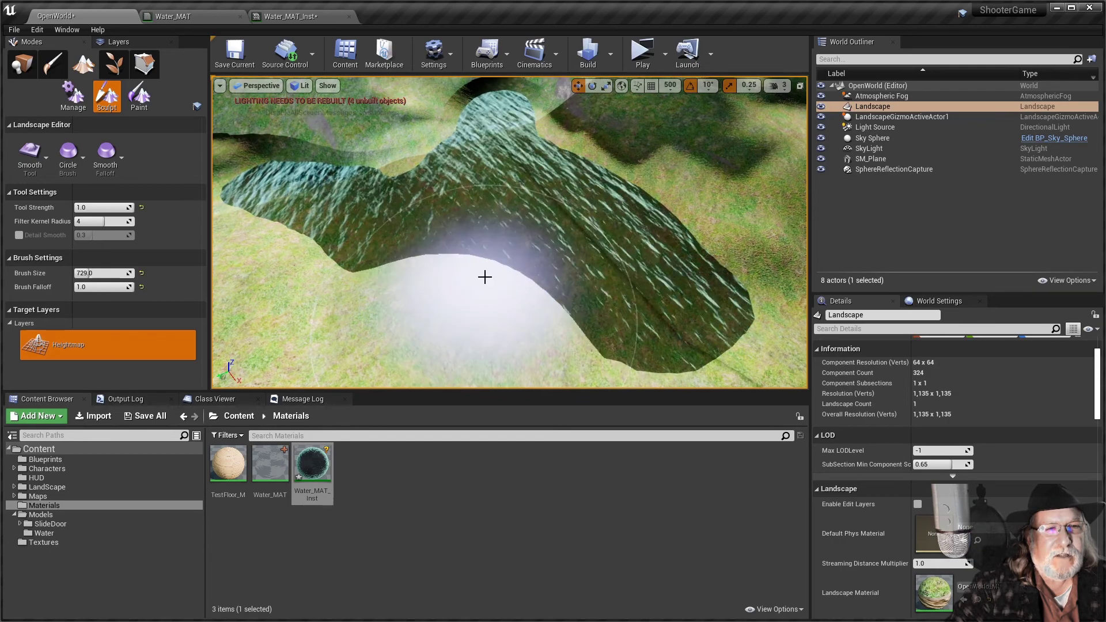
right_click_drag(538, 267, 538, 266)
right_click_drag(493, 225, 493, 225)
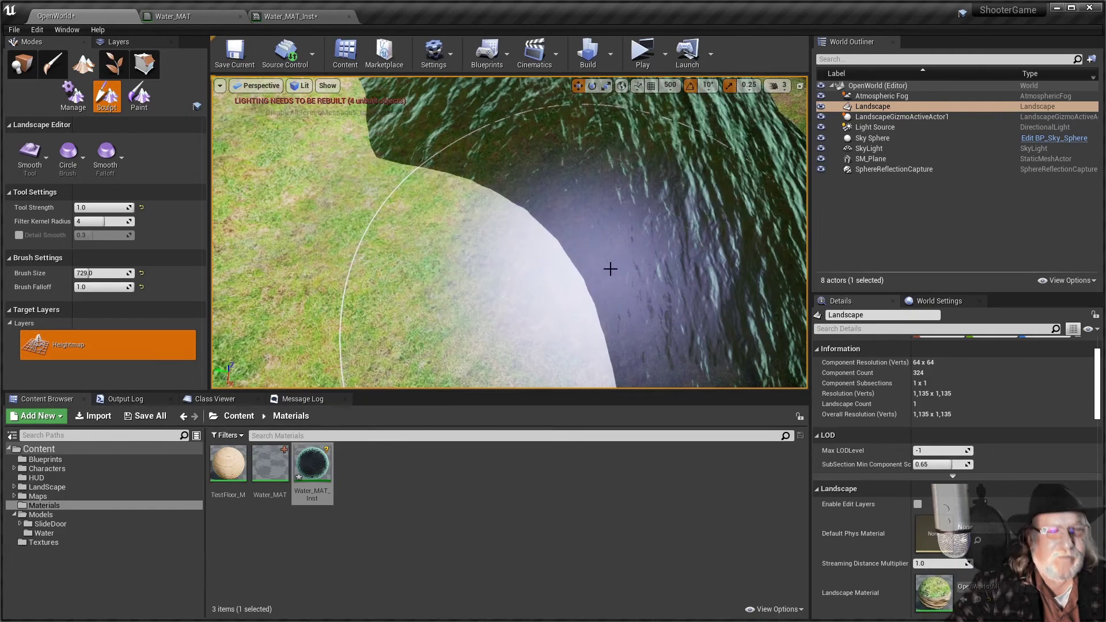
key("ctrl+z")
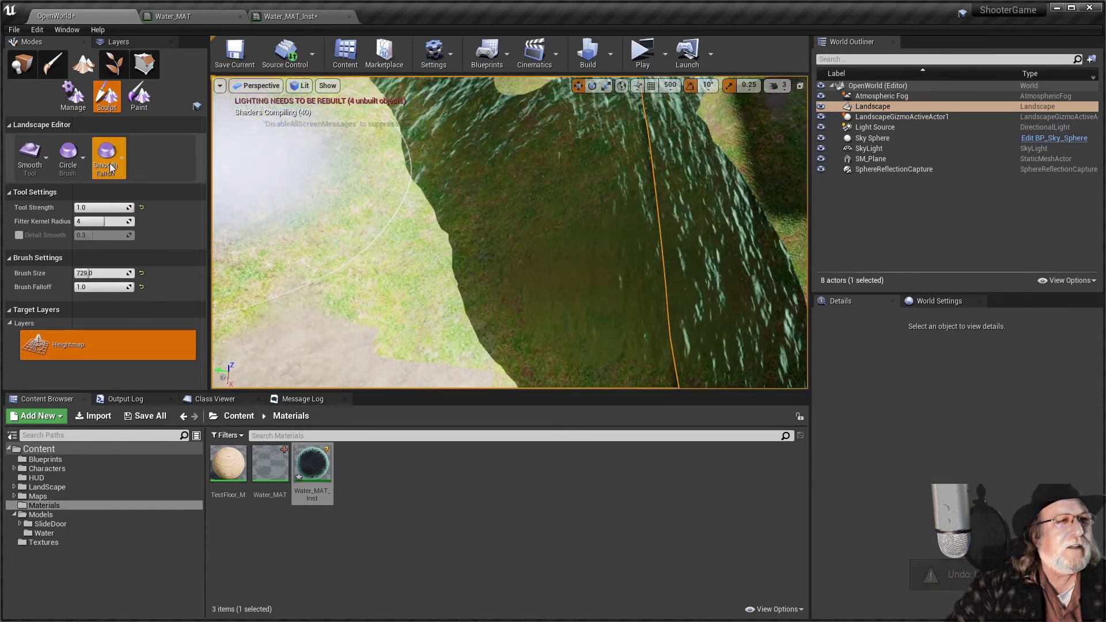
- Switch back to the Sculpt tool and lower the terrain beneath the water to deepen the lake bed
left_click(42, 163)
left_click(67, 172)
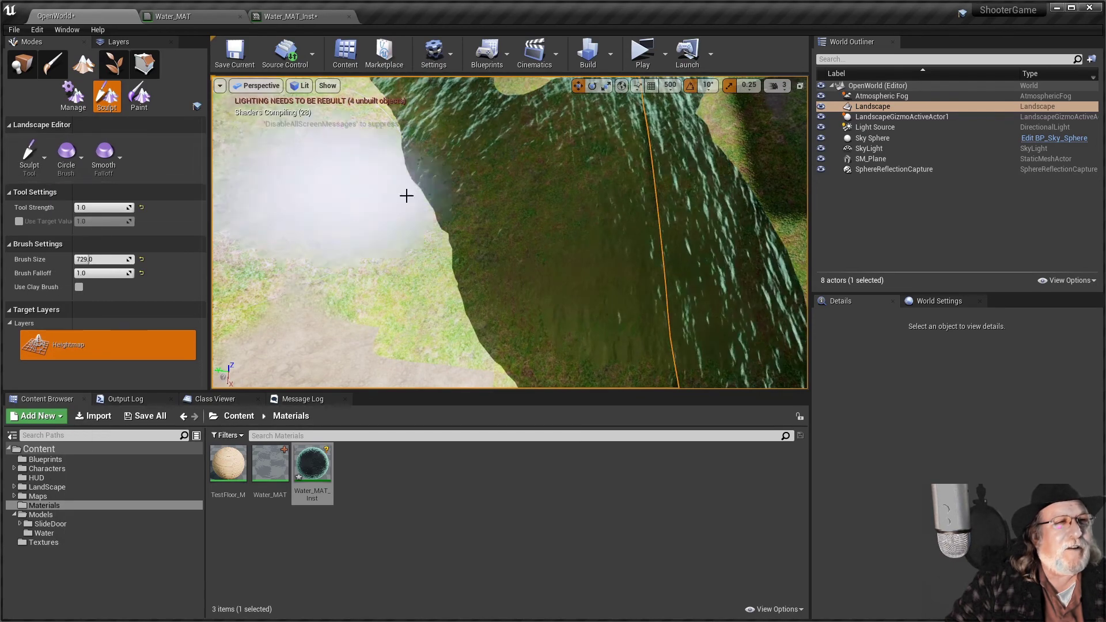
mouse_move(603, 229)
left_mouse_down("shift")
mouse_move(568, 196)
mouse_move(575, 217)
mouse_move(535, 274)
mouse_move(600, 368)
mouse_move(642, 331)
mouse_move(622, 157)
mouse_move(481, 217)
mouse_move(486, 317)
mouse_move(561, 323)
mouse_move(547, 345)
left_mouse_up("shift")
right_click_drag(547, 346, 699, 179)
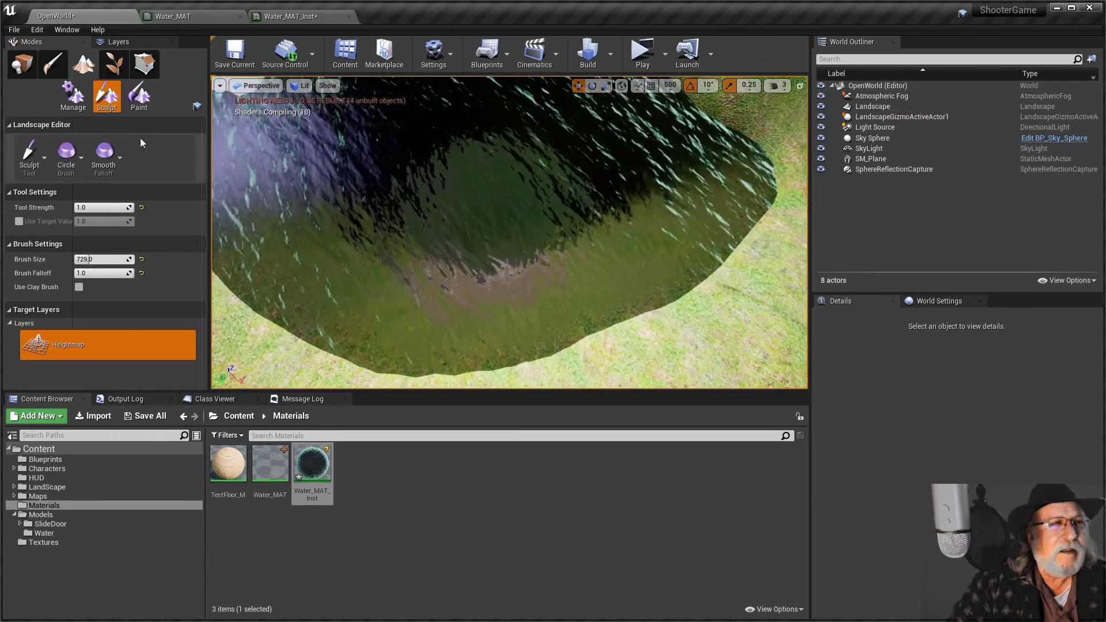
- Leave landscape sculpting for actor placement and inspect the water surface and shoreline up close
left_click(22, 63)
mouse_move(510, 232)
right_mouse_down()
mouse_move(490, 248)
mouse_move(506, 224)
right_mouse_up()
key("w")
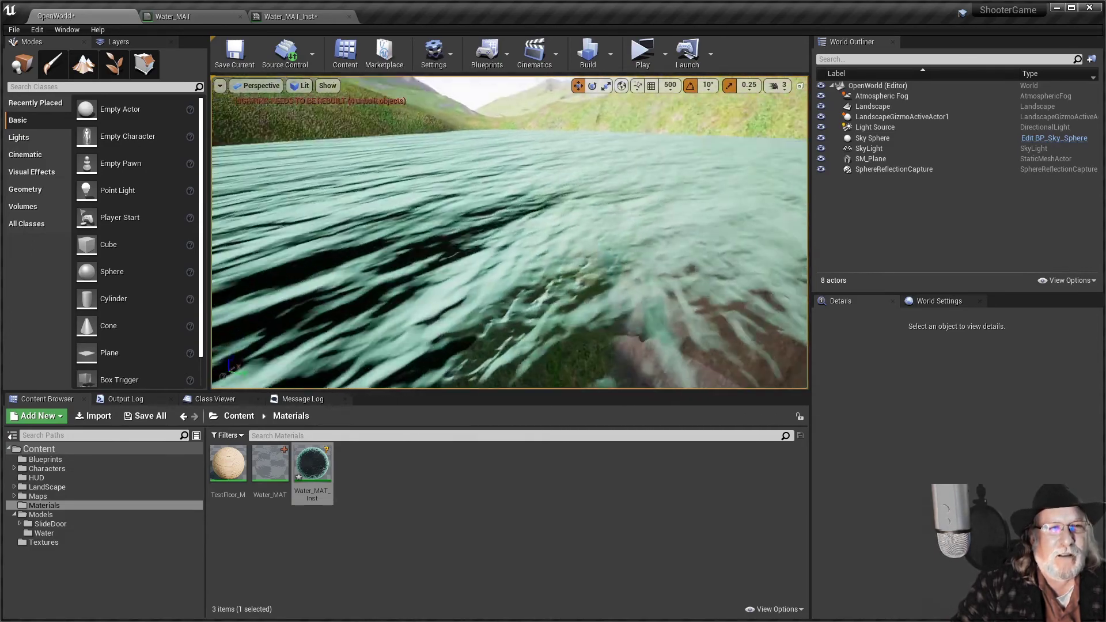
right_click_drag(510, 232, 656, 277)
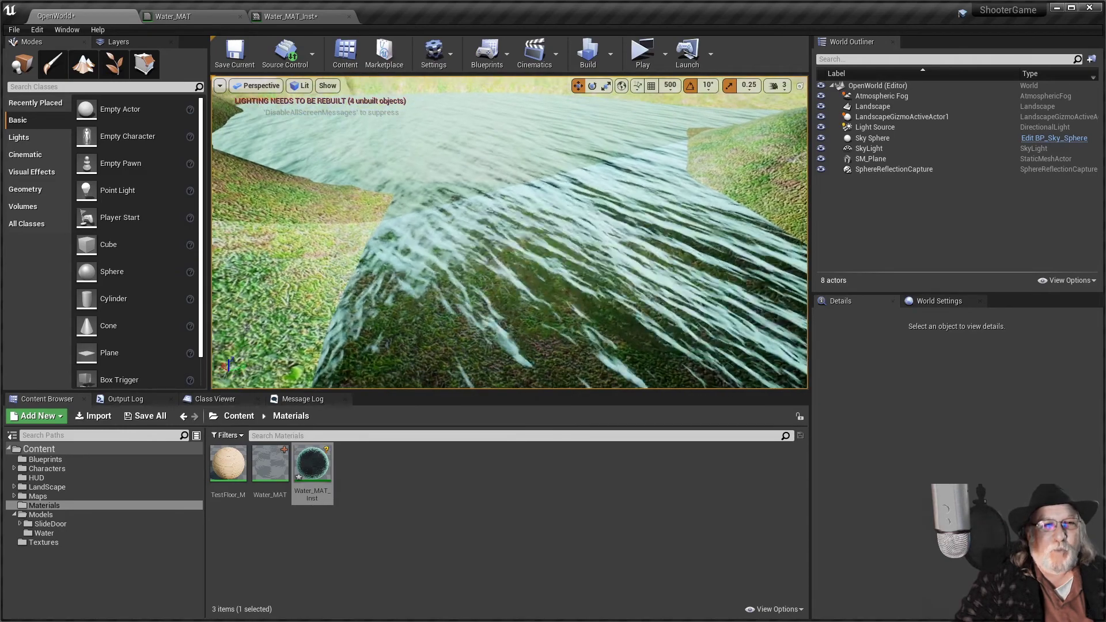
- Launch a standalone game preview at the lake and maximize its window
right_click(507, 189)
left_click(649, 62)
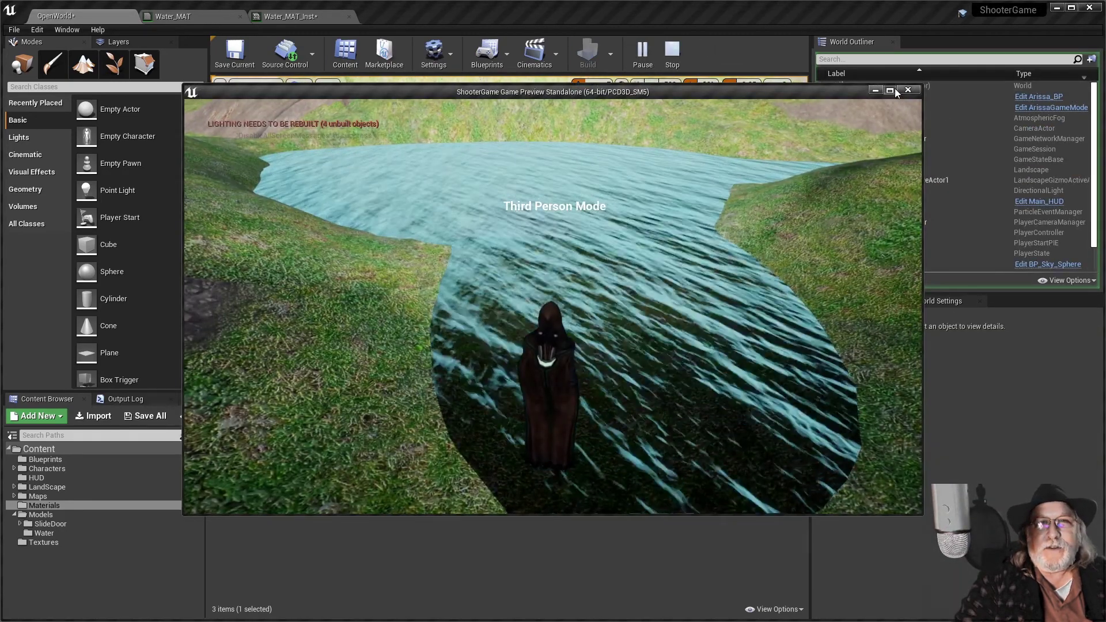
left_click(890, 91)
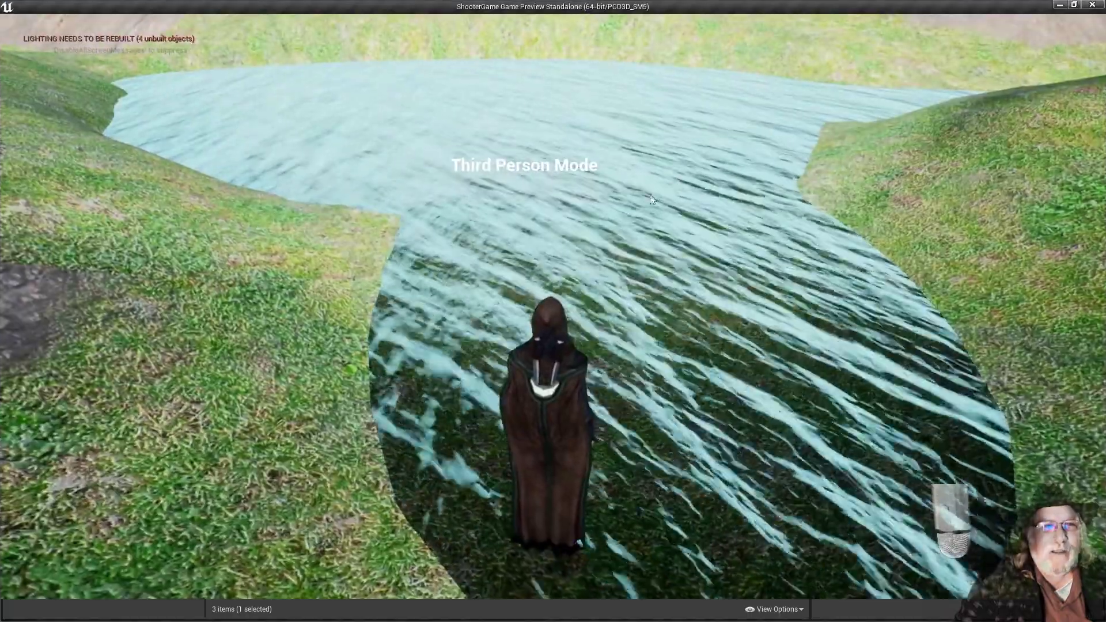
- Walk the character forward through the lake and onto the grassy bank to examine the water in play
left_click(652, 200)
key("w")
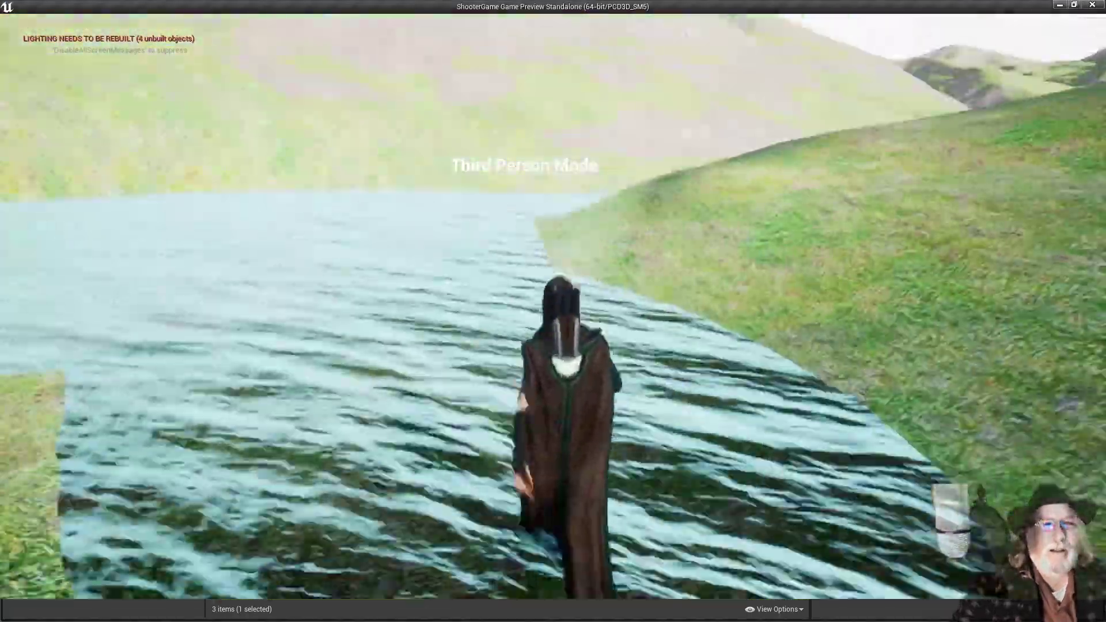
key("w")
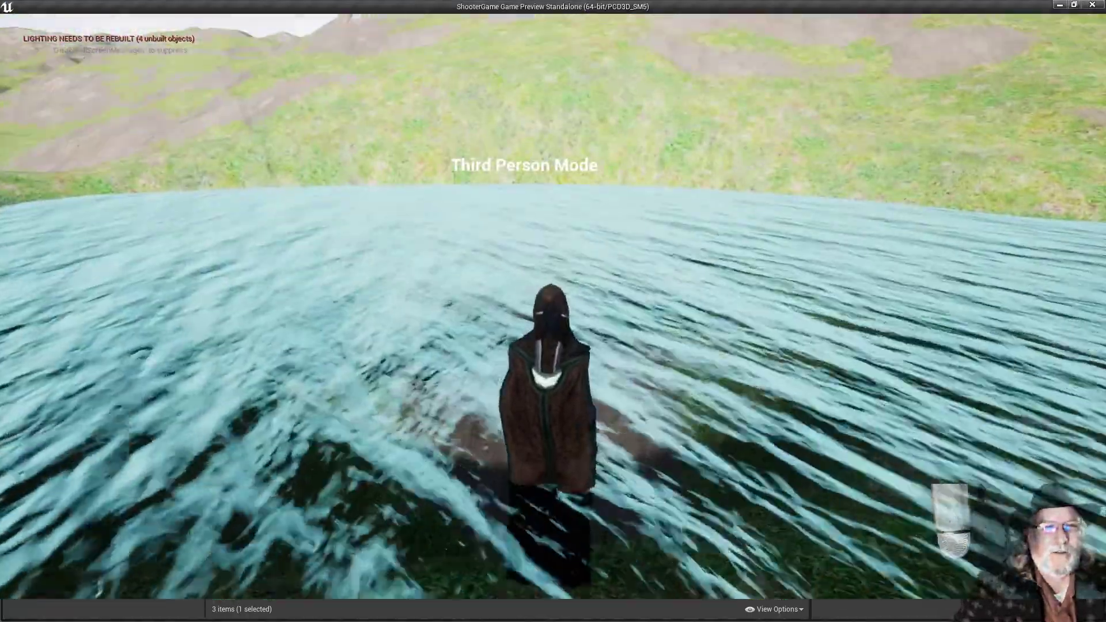
key("w")
key("w")
key("w")
key("w")
key("w")
key("w")
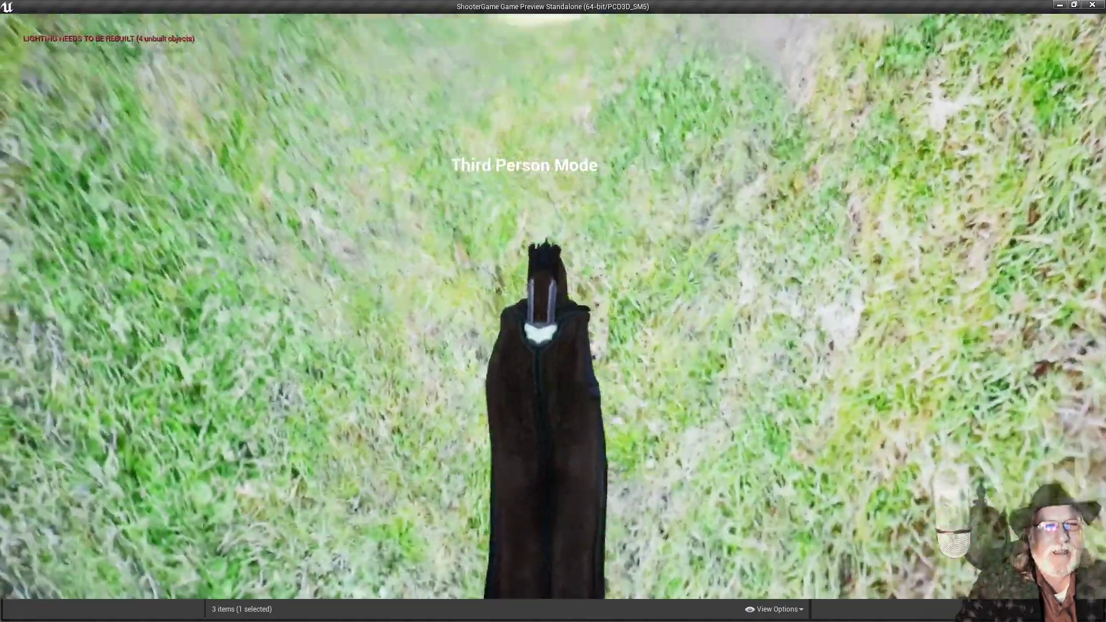